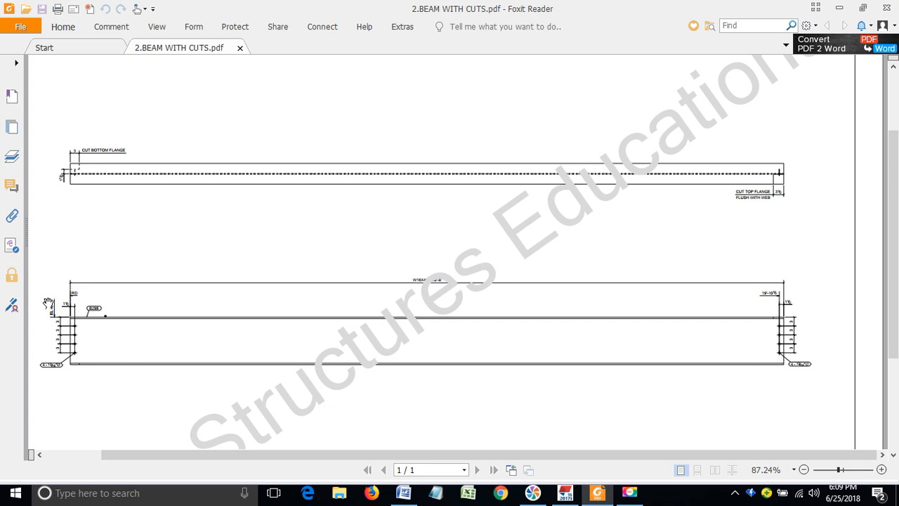
# Step: Examine the bolt-hole spacing and the bottom flange cut at the beam's left end in the reference PDF
pyautogui.keyDown('ctrl'); pyautogui.scroll(3, 63, 345); pyautogui.keyUp('ctrl')
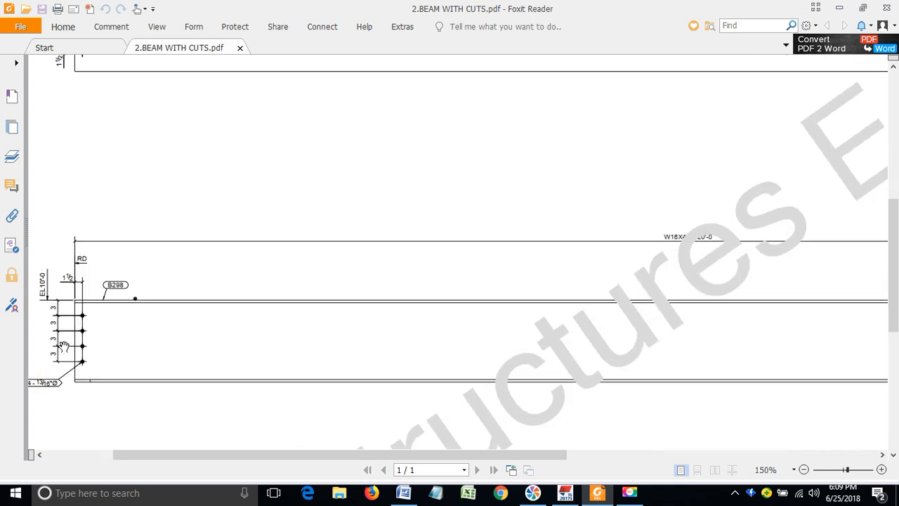
pyautogui.keyDown('ctrl'); pyautogui.scroll(2, 131, 316); pyautogui.keyUp('ctrl')
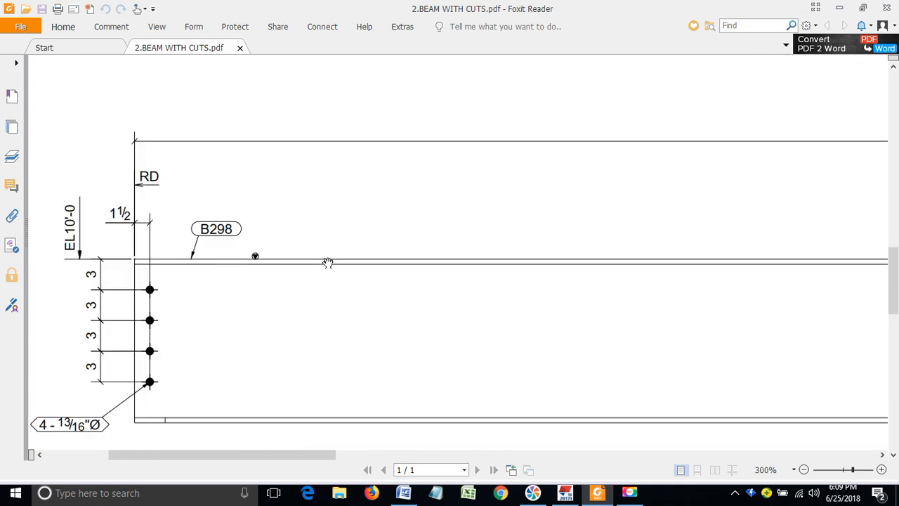
pyautogui.keyDown('ctrl'); pyautogui.scroll(-4, 276, 286); pyautogui.keyUp('ctrl')
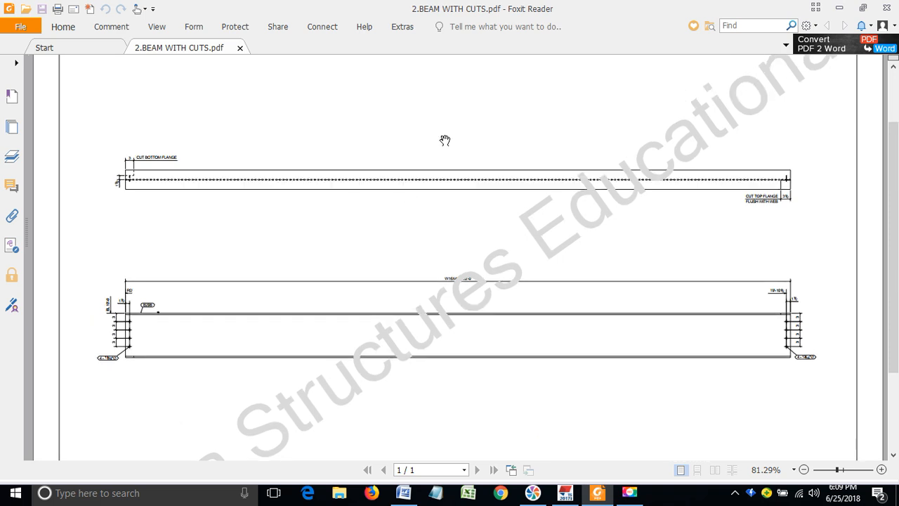
pyautogui.keyDown('ctrl'); pyautogui.scroll(3, 145, 155); pyautogui.keyUp('ctrl')
pyautogui.keyDown('ctrl'); pyautogui.scroll(2, 145, 155); pyautogui.keyUp('ctrl')
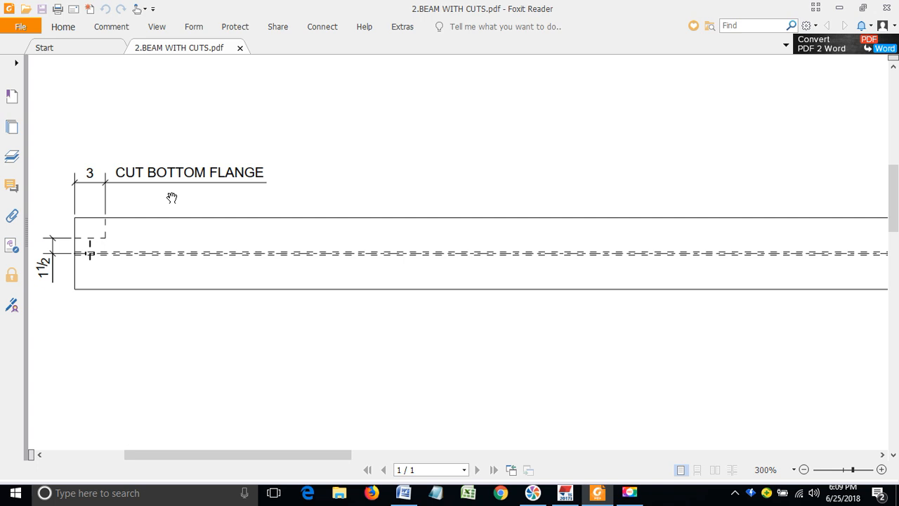
pyautogui.scroll(-1, 185, 187)
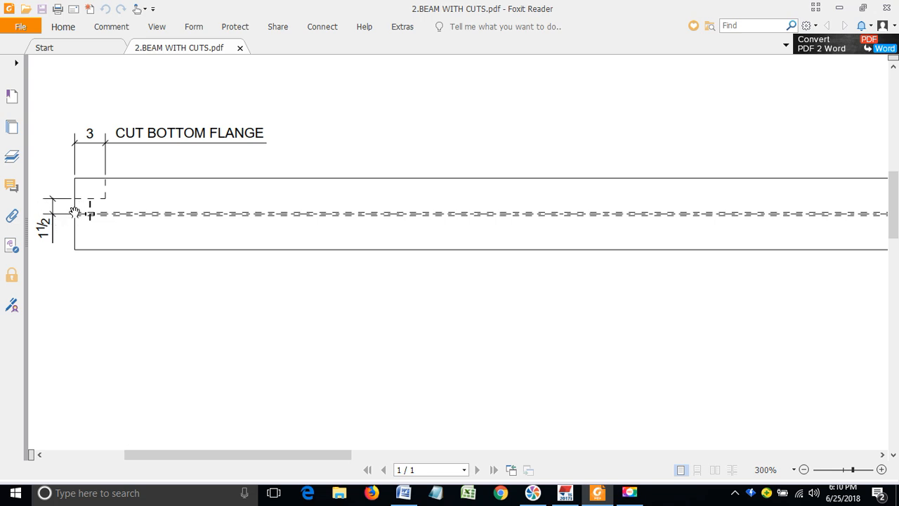
pyautogui.keyDown('ctrl'); pyautogui.scroll(-1, 62, 233); pyautogui.keyUp('ctrl')
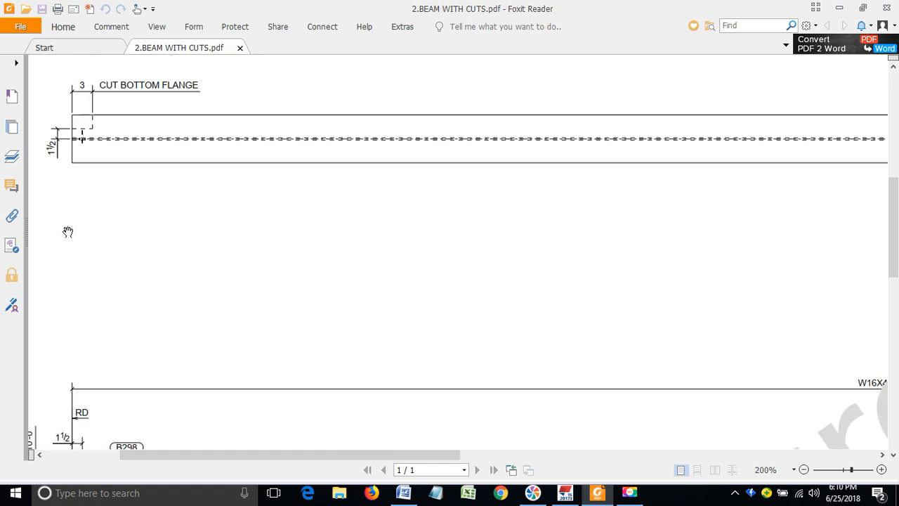
pyautogui.keyDown('ctrl'); pyautogui.scroll(-1, 78, 229); pyautogui.keyUp('ctrl')
pyautogui.keyDown('ctrl'); pyautogui.scroll(-1, 154, 233); pyautogui.keyUp('ctrl')
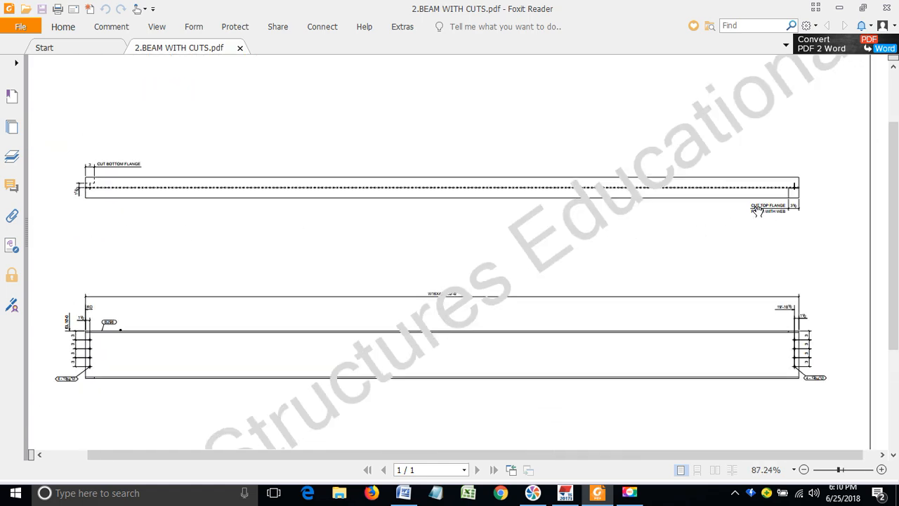
# Step: Examine the top flange cut at the beam's right end and the overall sheet layout in the reference PDF
pyautogui.keyDown('ctrl'); pyautogui.scroll(2, 829, 219); pyautogui.keyUp('ctrl')
pyautogui.keyDown('ctrl'); pyautogui.scroll(1, 829, 219); pyautogui.keyUp('ctrl')
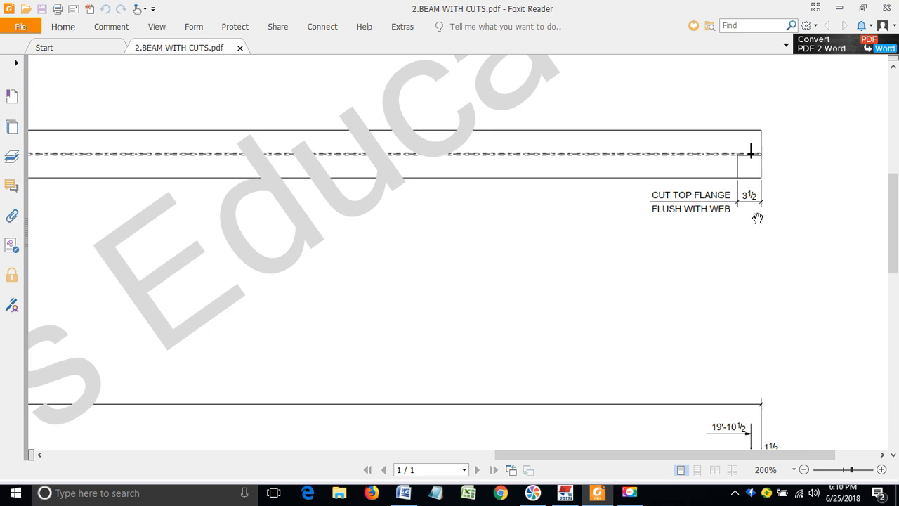
pyautogui.keyDown('ctrl'); pyautogui.scroll(-4, 732, 196); pyautogui.keyUp('ctrl')
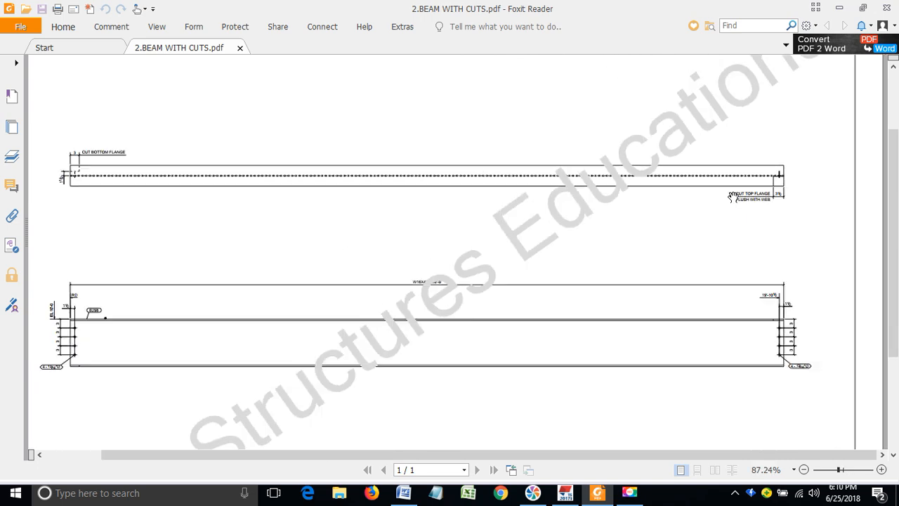
pyautogui.keyDown('ctrl'); pyautogui.scroll(-1, 752, 255); pyautogui.keyUp('ctrl')
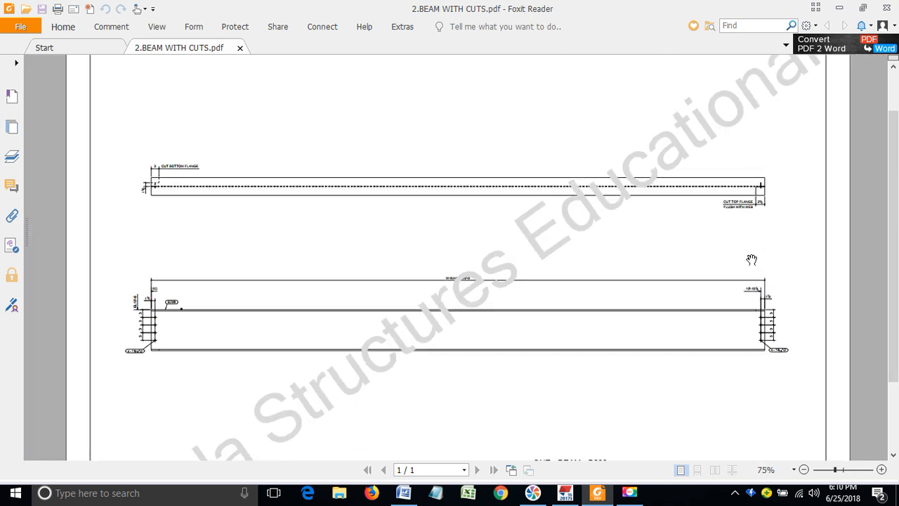
pyautogui.keyDown('ctrl'); pyautogui.scroll(-1, 754, 258); pyautogui.keyUp('ctrl')
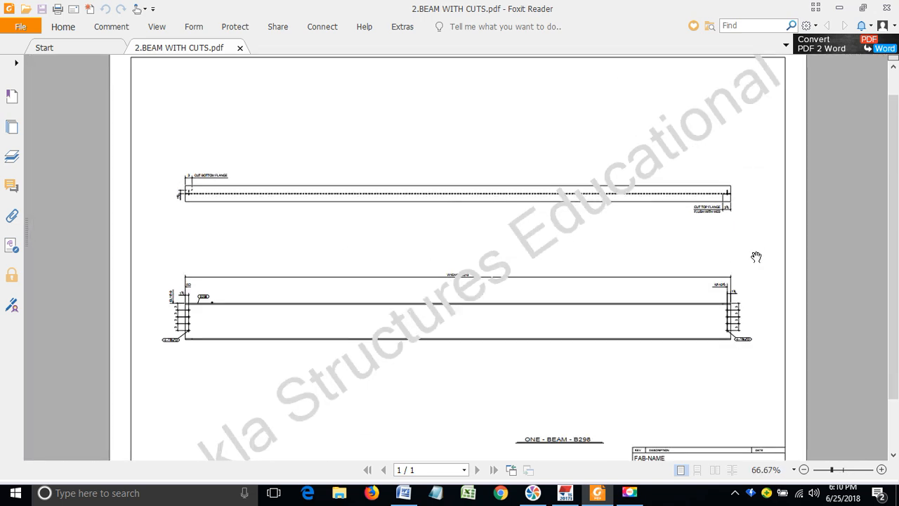
pyautogui.keyDown('ctrl'); pyautogui.scroll(-1, 756, 257); pyautogui.keyUp('ctrl')
pyautogui.keyDown('ctrl'); pyautogui.scroll(1, 534, 290); pyautogui.keyUp('ctrl')
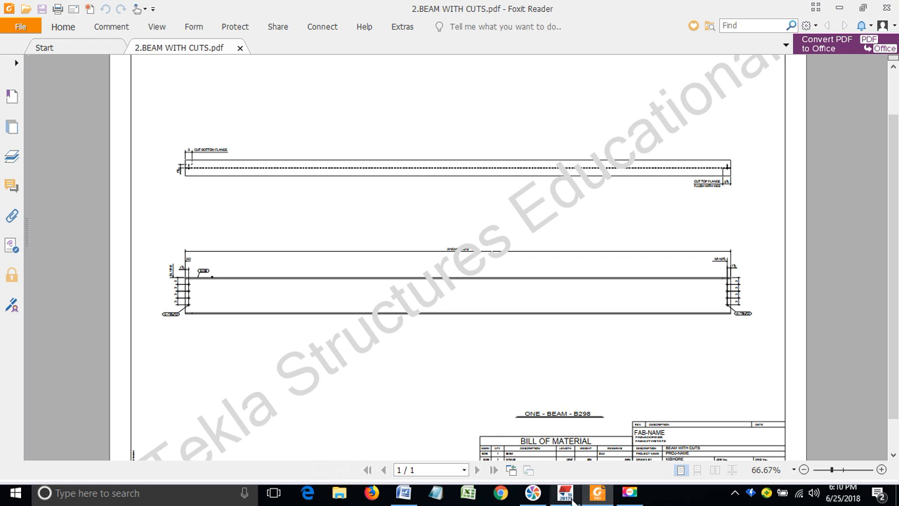
# Step: Switch to Tekla Structures and open the B299 beam drawing from the drawing list
pyautogui.moveTo(571, 499)
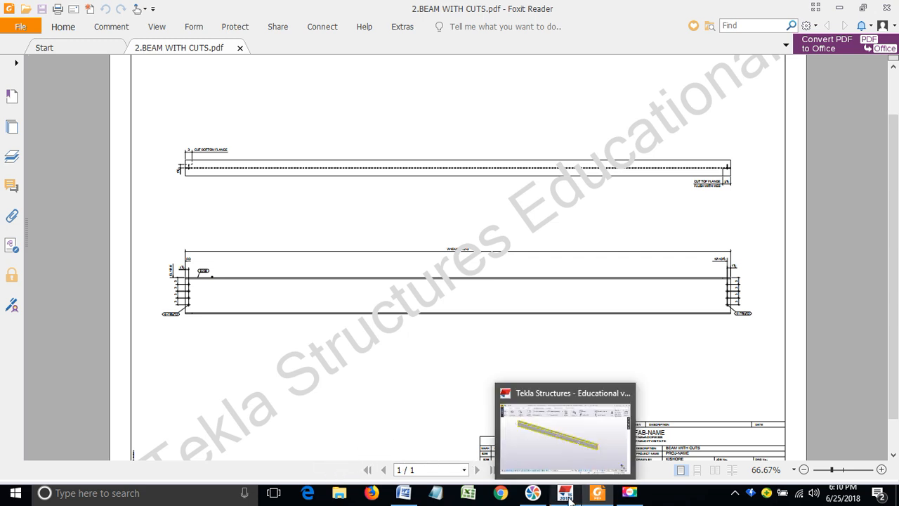
pyautogui.click(566, 493)
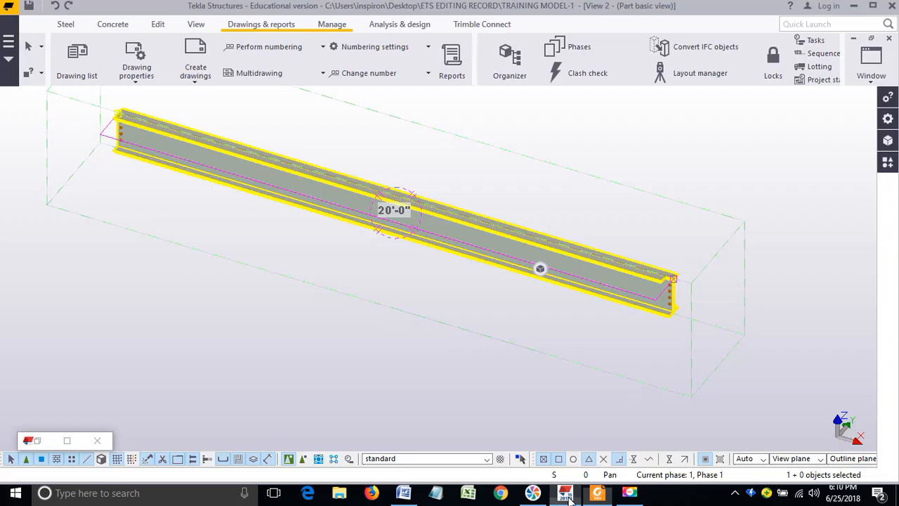
pyautogui.click(471, 311)
pyautogui.click(67, 440)
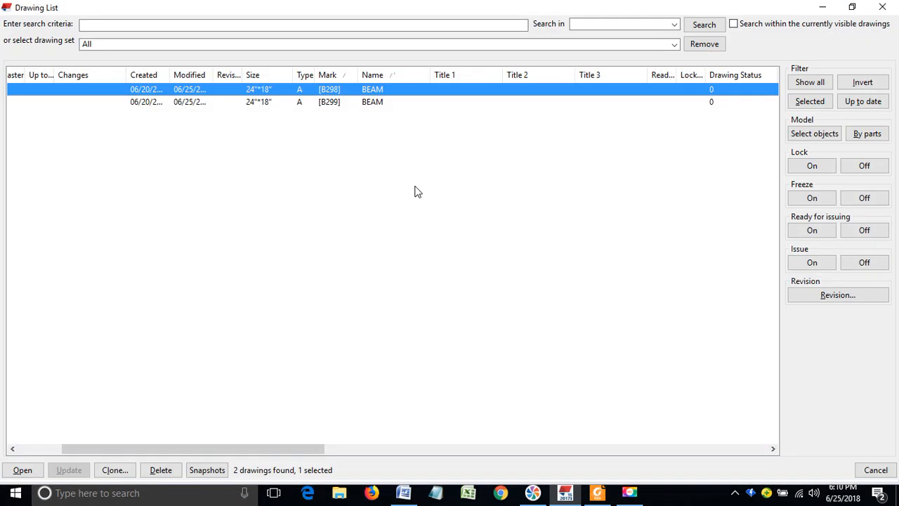
pyautogui.click(352, 102)
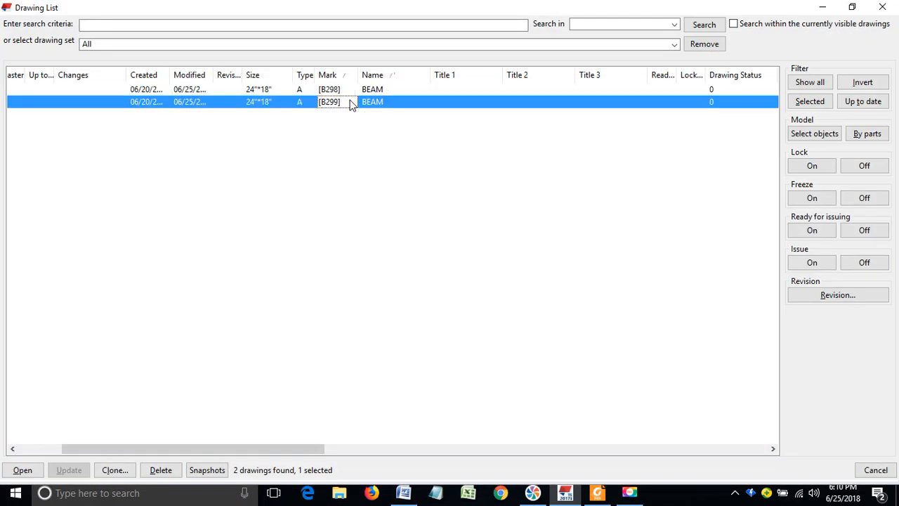
pyautogui.click(821, 8)
# Step: Open the B298 beam drawing from the drawing list and minimize the list
pyautogui.click(67, 441)
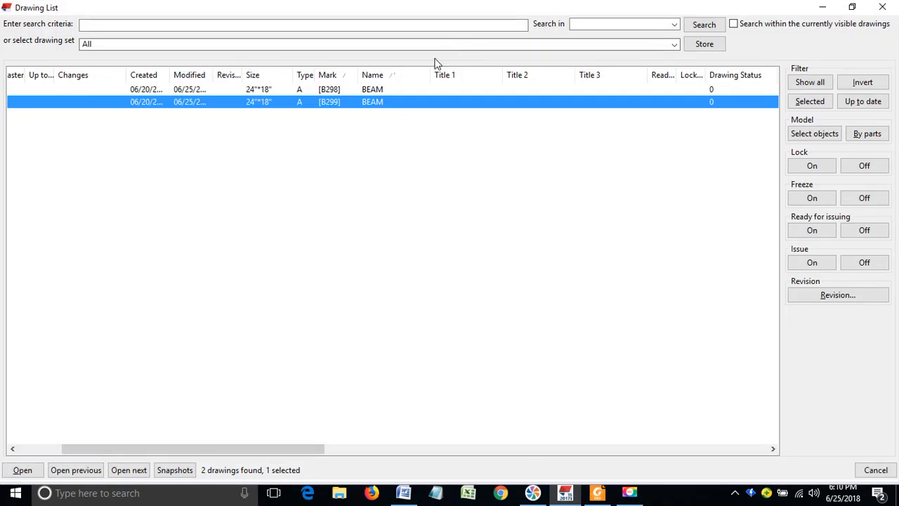
pyautogui.click(397, 90)
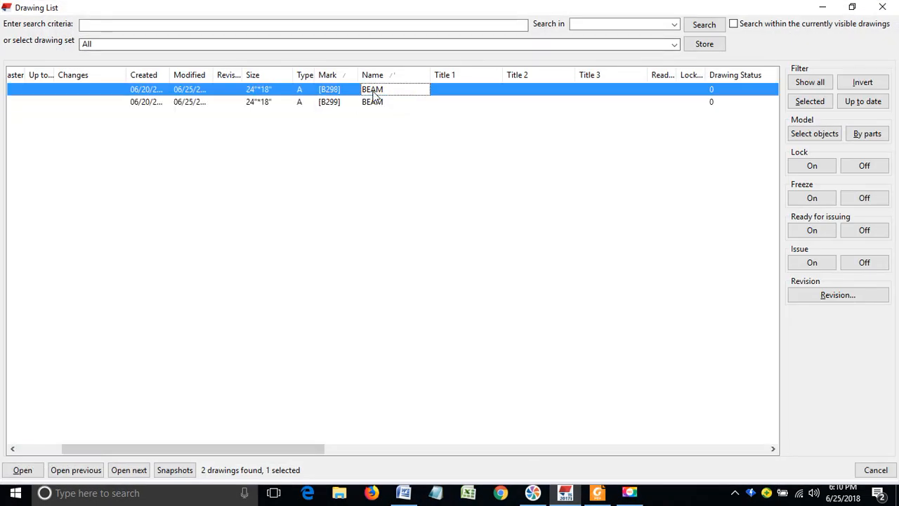
pyautogui.click(823, 8)
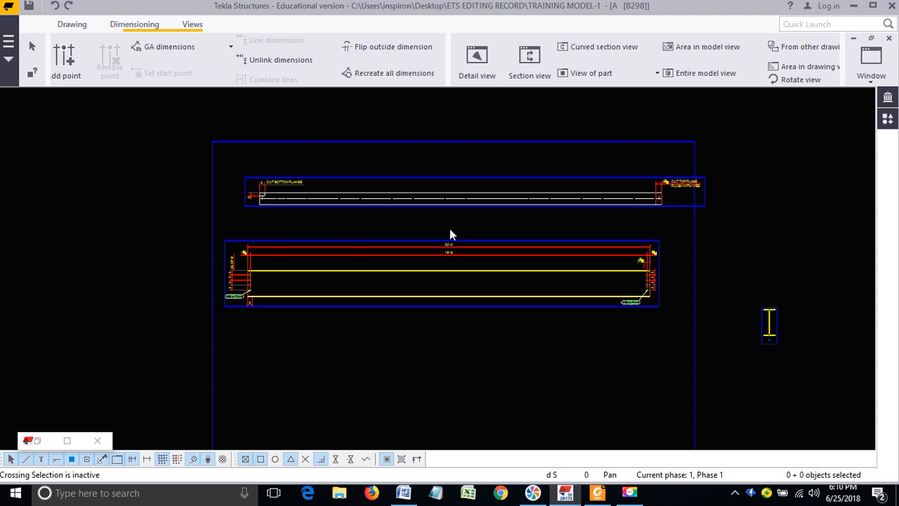
# Step: Select the overall length dimension above the beam's front view to show its reference points
pyautogui.moveTo(335, 252); pyautogui.dragTo(369, 254, button='middle')
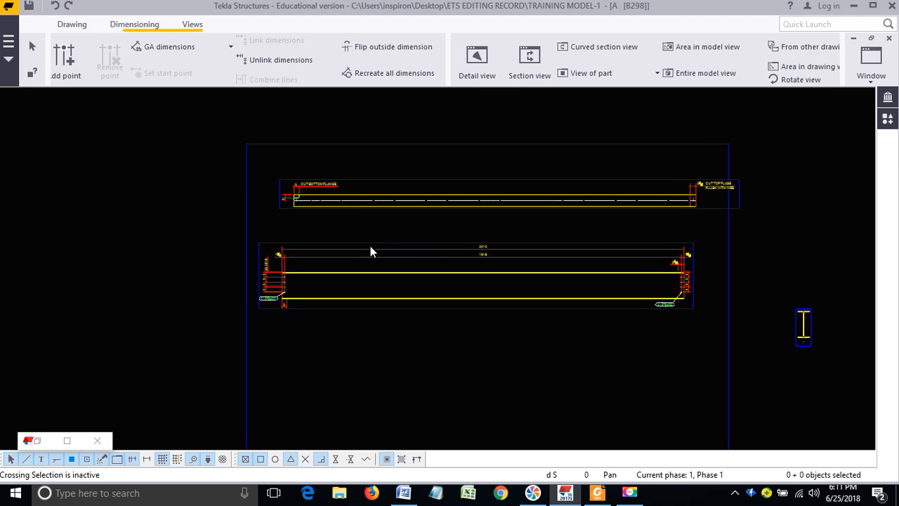
pyautogui.scroll(1, 370, 246)
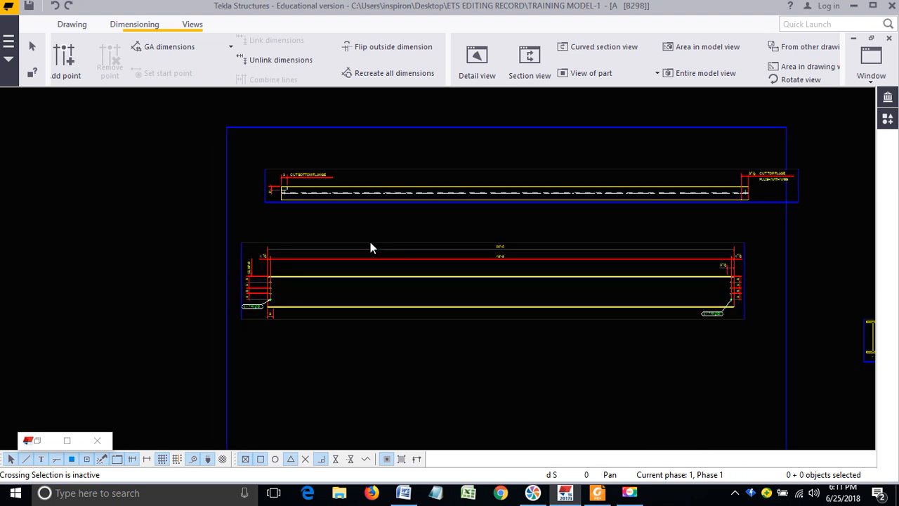
pyautogui.moveTo(291, 273); pyautogui.dragTo(291, 285, button='middle')
pyautogui.scroll(1, 367, 290)
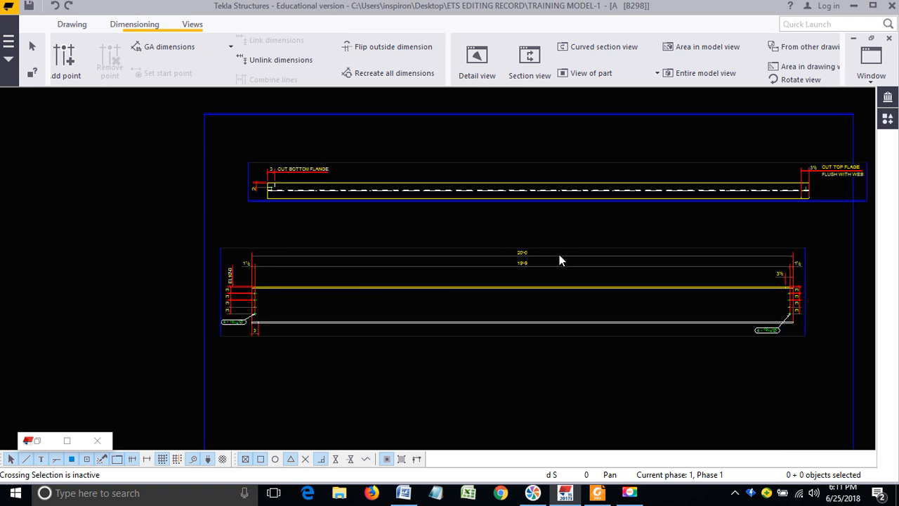
pyautogui.click(558, 254)
pyautogui.scroll(3, 582, 262)
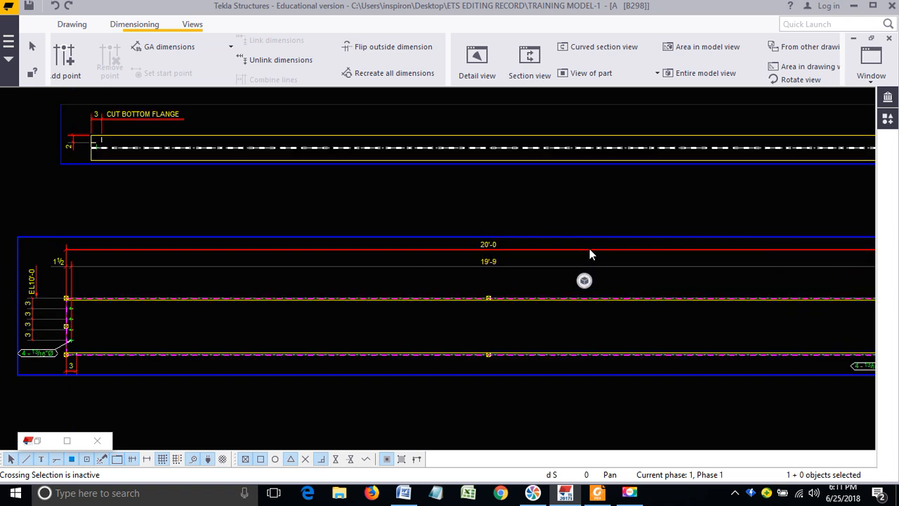
pyautogui.click(589, 249)
pyautogui.scroll(-4, 409, 217)
pyautogui.scroll(2, 481, 250)
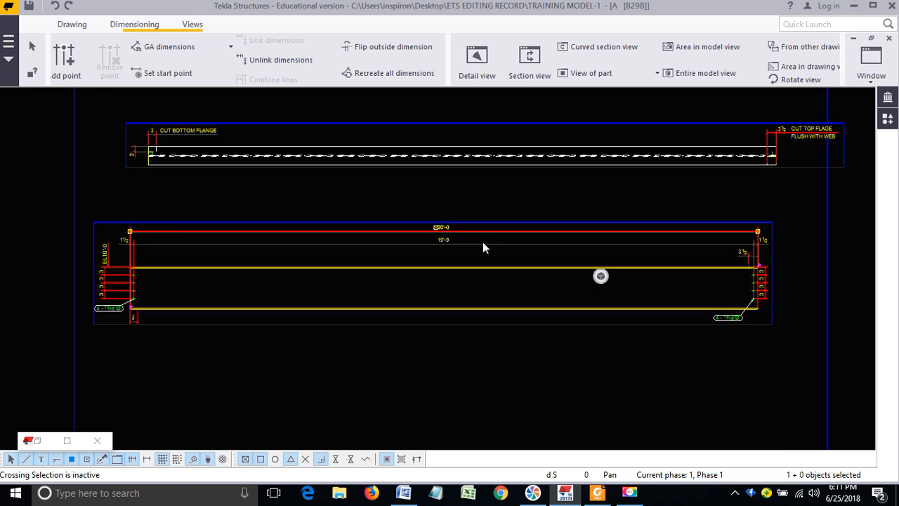
# Step: Examine the reference points of the overall length dimension at both ends of the beam's front view
pyautogui.moveTo(408, 253); pyautogui.dragTo(481, 246, button='middle')
pyautogui.scroll(2, 202, 306)
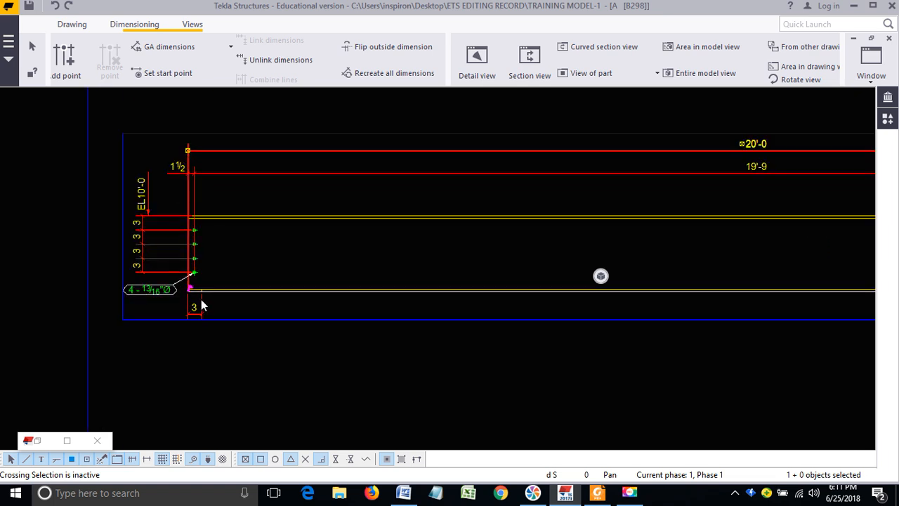
pyautogui.scroll(1, 185, 295)
pyautogui.scroll(-4, 189, 201)
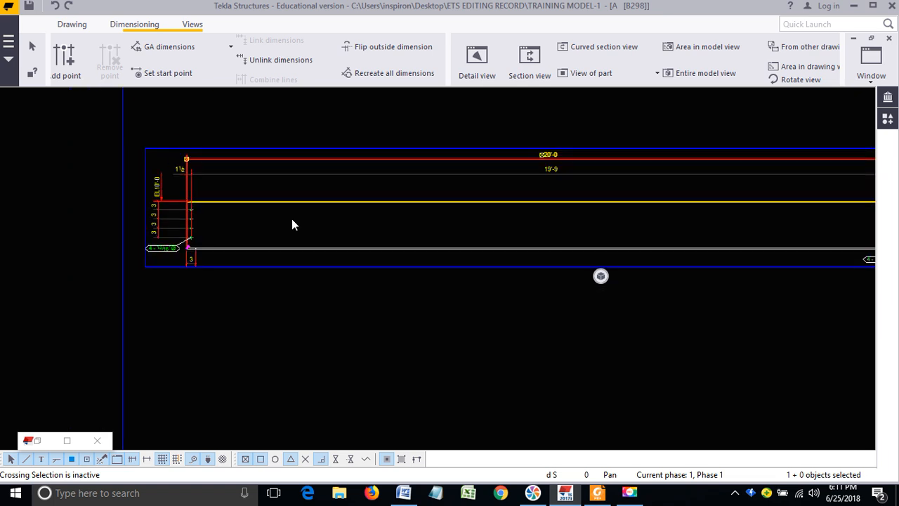
pyautogui.scroll(-1, 365, 211)
pyautogui.moveTo(781, 218); pyautogui.dragTo(520, 247, button='middle')
pyautogui.scroll(3, 520, 253)
pyautogui.scroll(-3, 601, 271)
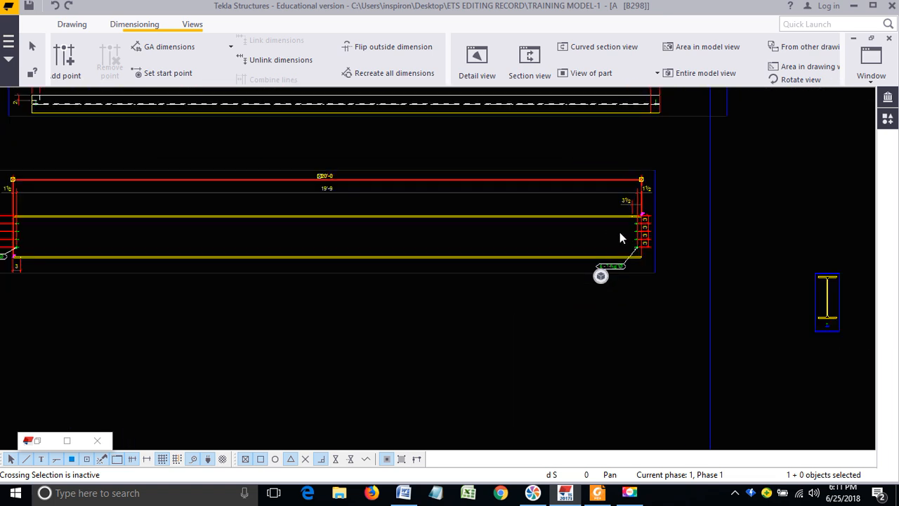
pyautogui.moveTo(264, 279); pyautogui.dragTo(454, 278, button='middle')
pyautogui.scroll(3, 208, 278)
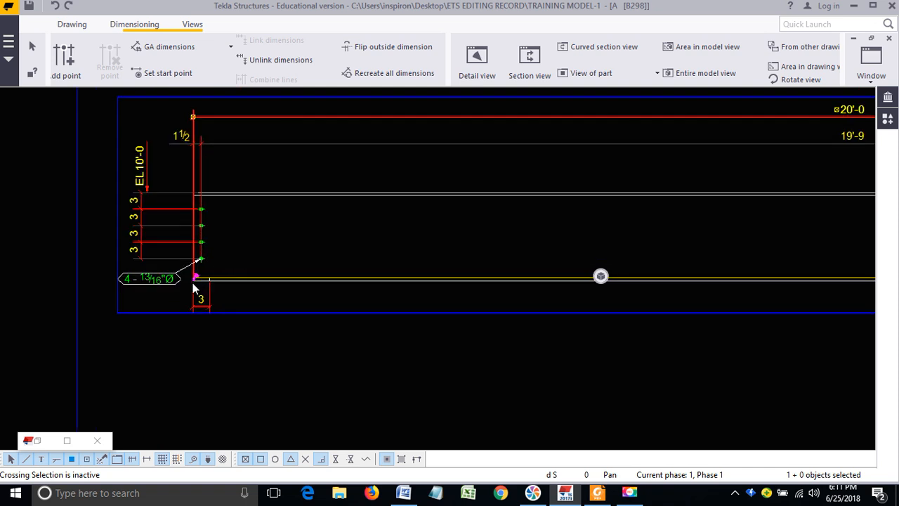
pyautogui.scroll(-4, 192, 283)
pyautogui.moveTo(624, 225); pyautogui.dragTo(316, 224, button='middle')
pyautogui.scroll(6, 610, 227)
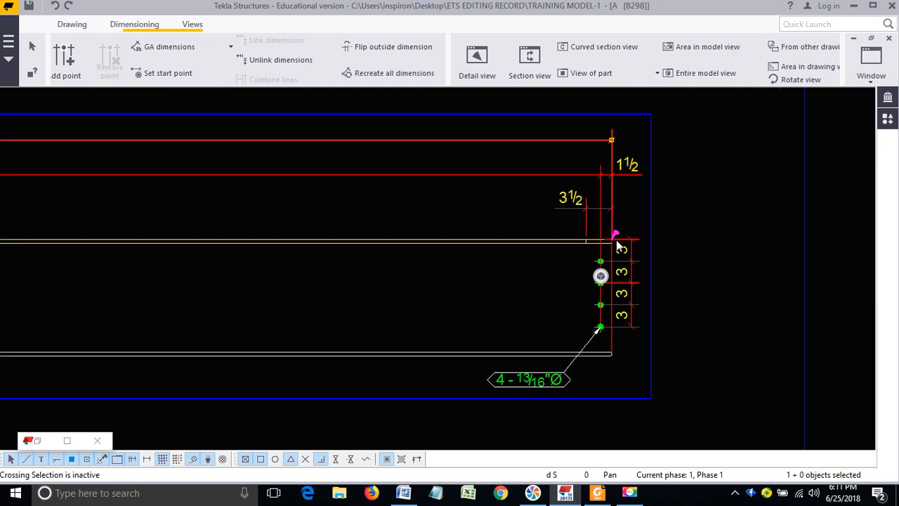
pyautogui.scroll(-5, 630, 208)
pyautogui.moveTo(340, 253); pyautogui.dragTo(639, 253, button='middle')
pyautogui.scroll(6, 291, 229)
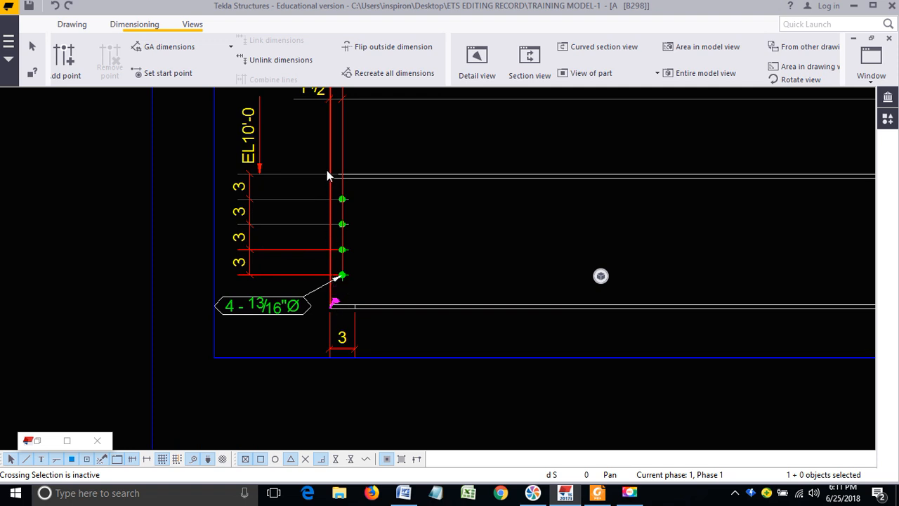
pyautogui.scroll(-3, 327, 176)
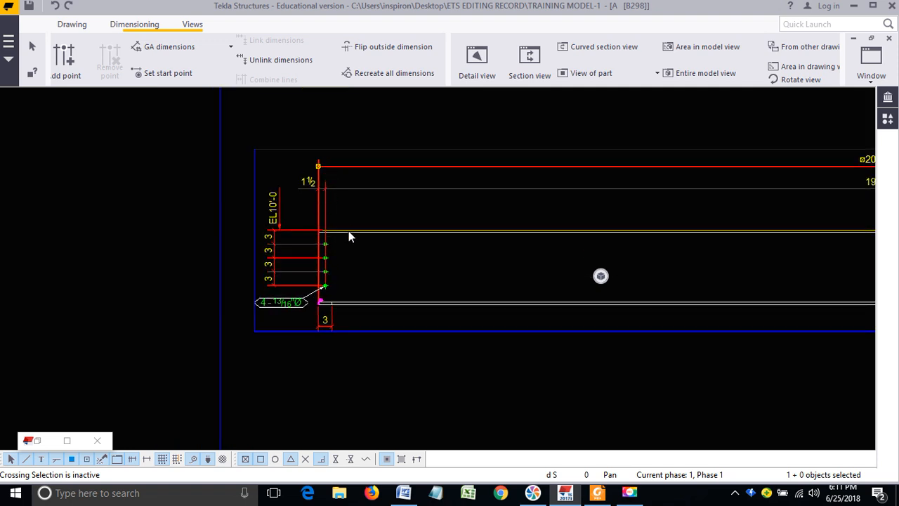
# Step: Check the end dimensions in the front view, and select the bolt-hole dimension line to inspect its reference points at the left end
pyautogui.scroll(-1, 350, 235)
pyautogui.moveTo(540, 243); pyautogui.dragTo(277, 253, button='middle')
pyautogui.scroll(-2, 277, 253)
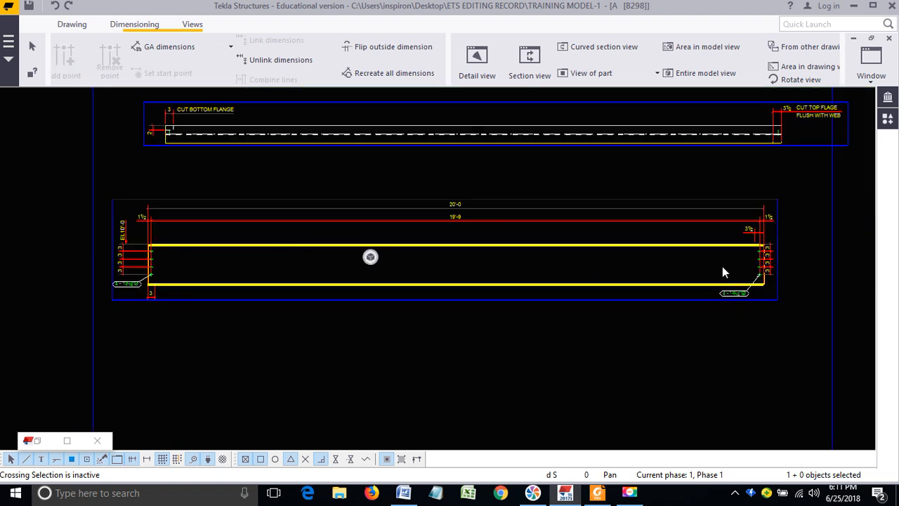
pyautogui.scroll(3, 773, 263)
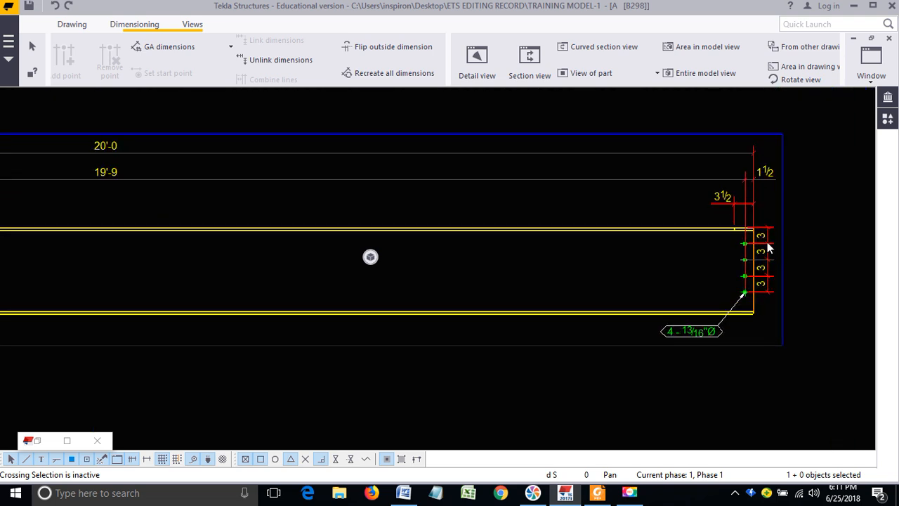
pyautogui.scroll(-4, 753, 239)
pyautogui.moveTo(191, 260); pyautogui.dragTo(392, 272, button='middle')
pyautogui.scroll(3, 348, 250)
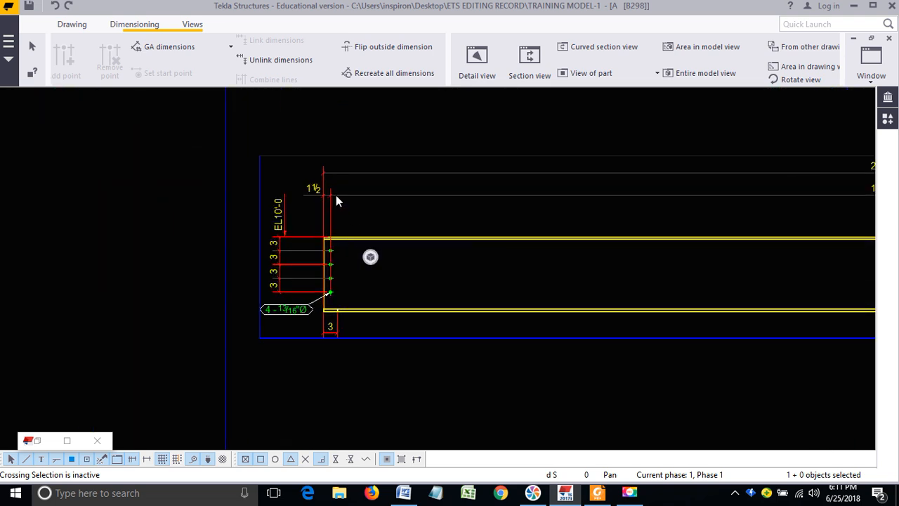
pyautogui.click(335, 195)
pyautogui.scroll(2, 320, 324)
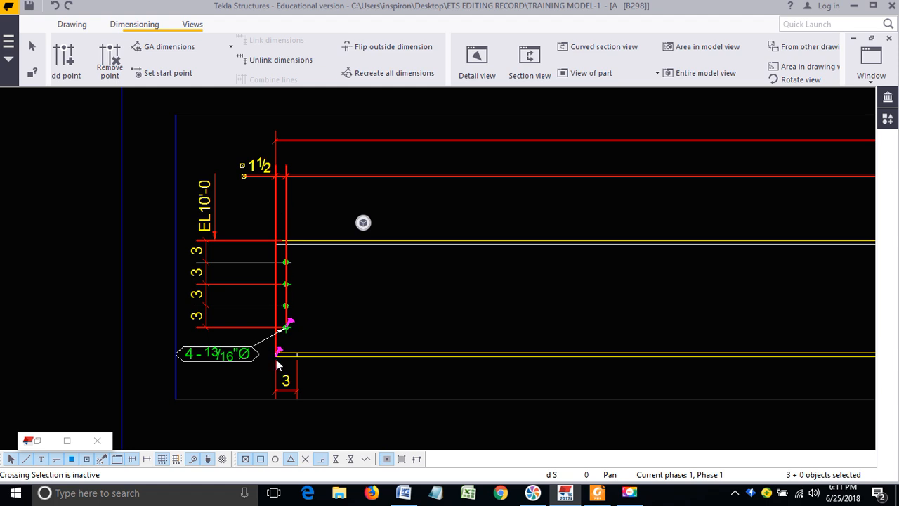
# Step: Inspect the bolt-hole dimension line's reference points at the right end of the front view
pyautogui.scroll(-2, 270, 227)
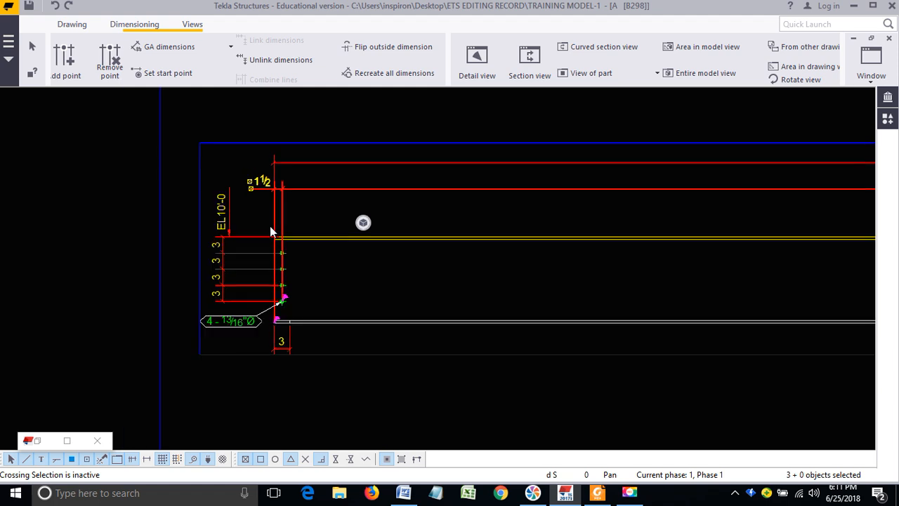
pyautogui.moveTo(438, 310)
pyautogui.mouseDown(button='middle')
pyautogui.moveTo(345, 265)
pyautogui.moveTo(71, 271)
pyautogui.mouseUp(button='middle')
pyautogui.scroll(3, 583, 264)
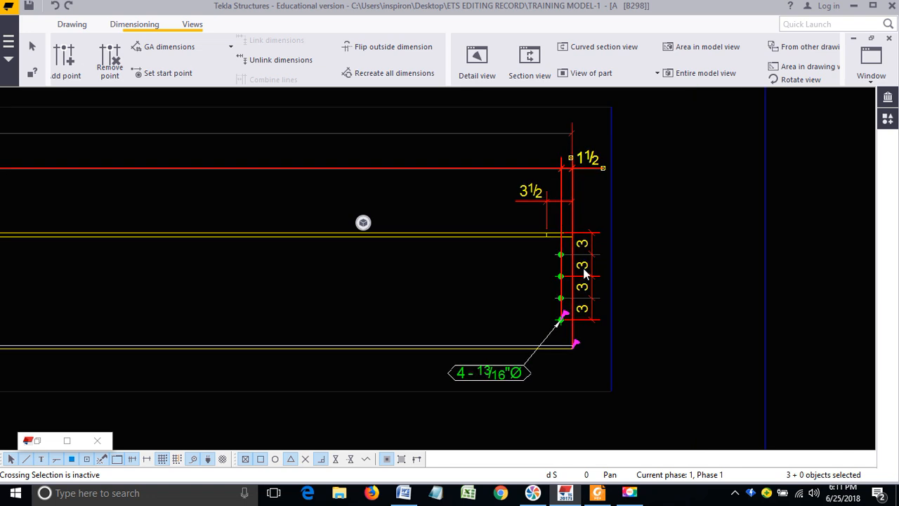
pyautogui.scroll(-2, 583, 257)
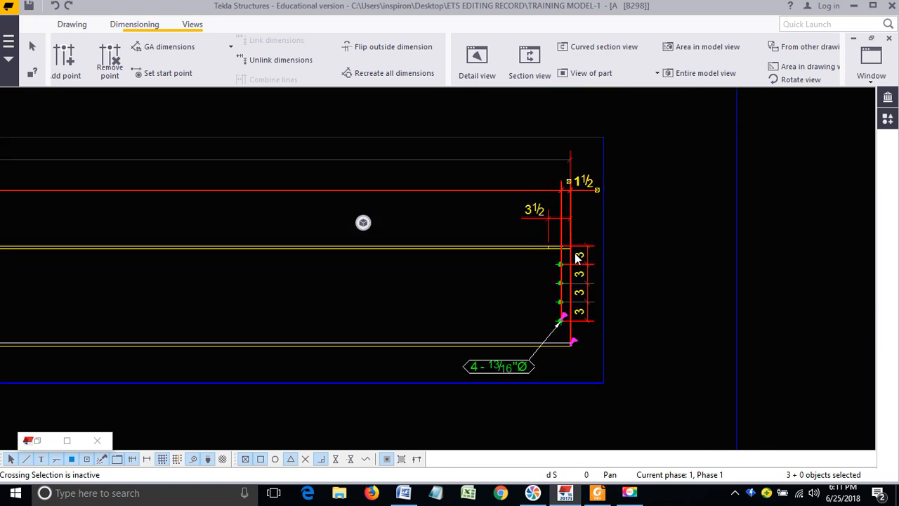
# Step: Select the top-flange cut dimension at the front view's right end and compare it with the top-flange cut note in the top view
pyautogui.click(545, 219)
pyautogui.scroll(2, 541, 226)
pyautogui.scroll(-2, 550, 267)
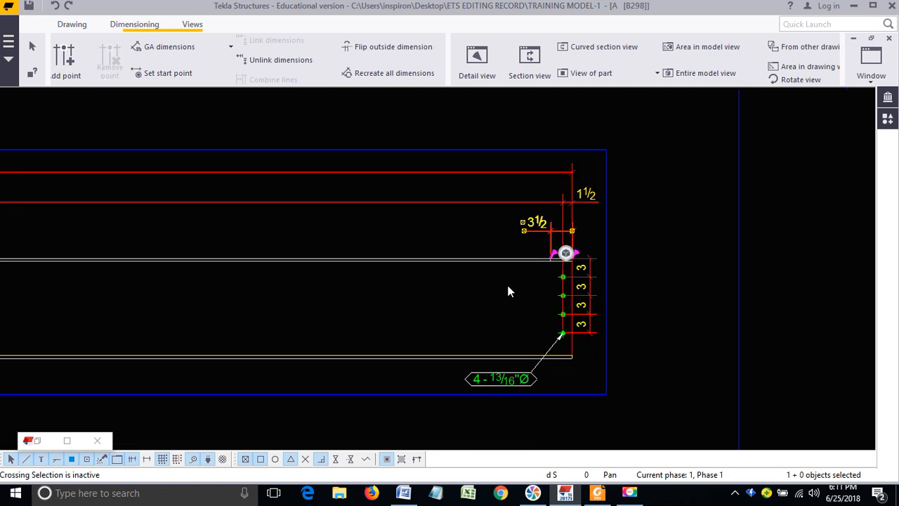
pyautogui.scroll(2, 573, 267)
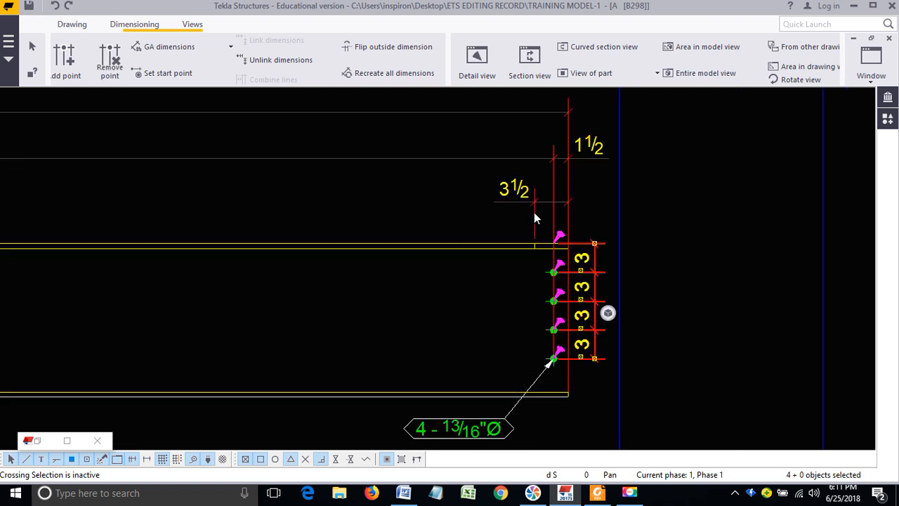
pyautogui.scroll(-4, 534, 306)
pyautogui.moveTo(499, 302); pyautogui.dragTo(489, 366, button='middle')
pyautogui.scroll(5, 564, 181)
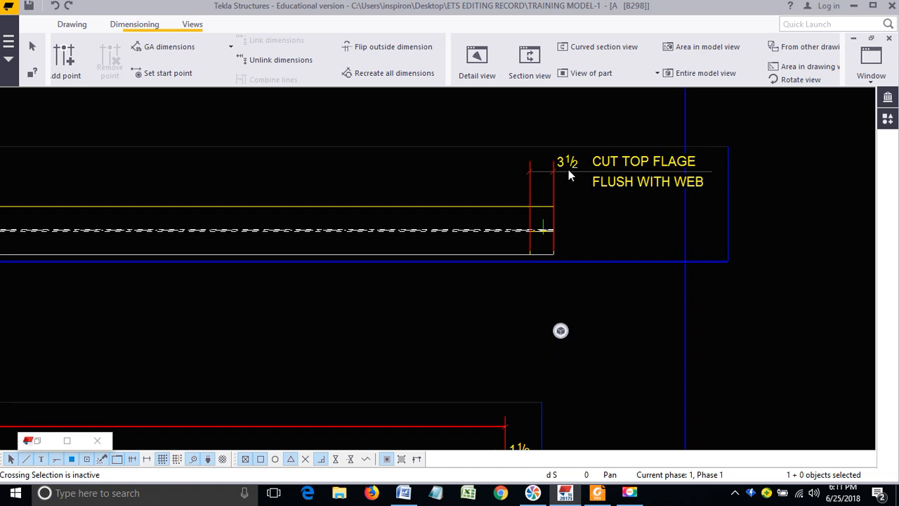
pyautogui.scroll(-1, 588, 169)
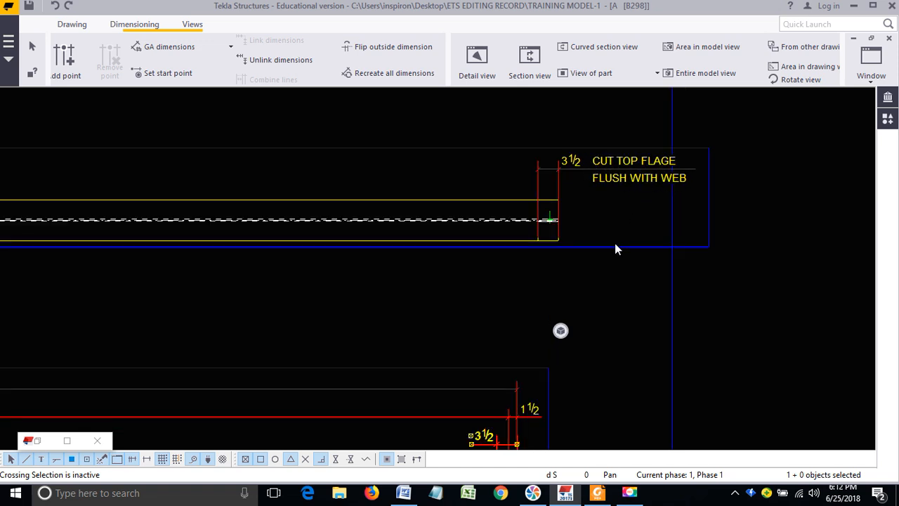
pyautogui.scroll(-1, 604, 232)
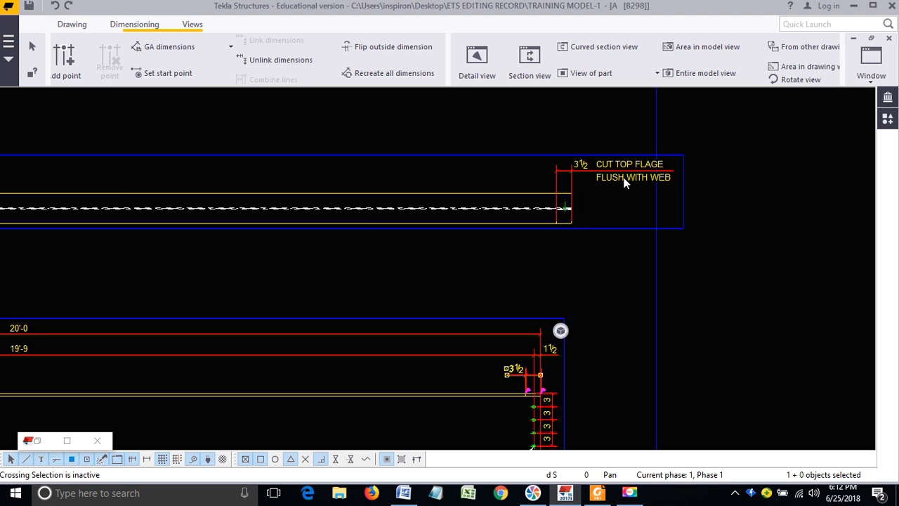
pyautogui.moveTo(585, 298); pyautogui.dragTo(588, 240, button='middle')
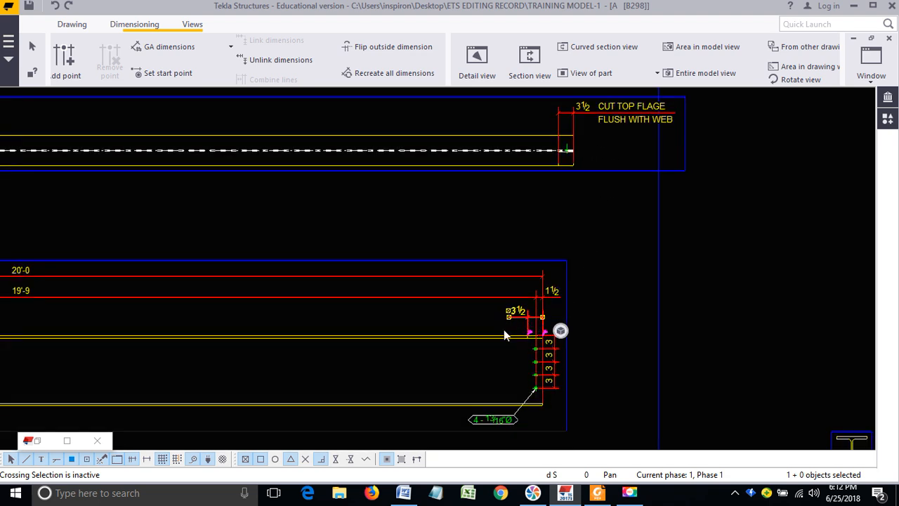
pyautogui.moveTo(505, 332); pyautogui.dragTo(515, 264, button='middle')
pyautogui.scroll(3, 531, 274)
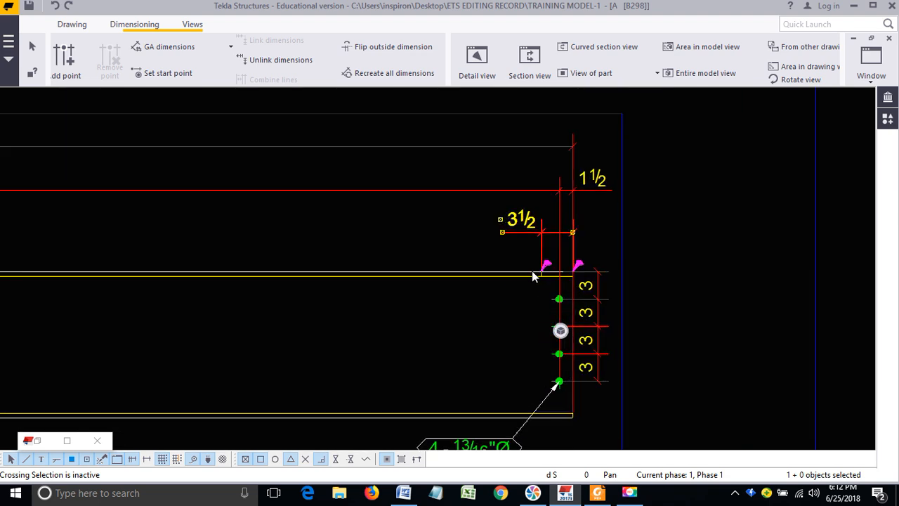
# Step: Move the vertical bolt-spacing dimensions at the front view's right end slightly farther out from the beam end
pyautogui.click(592, 326)
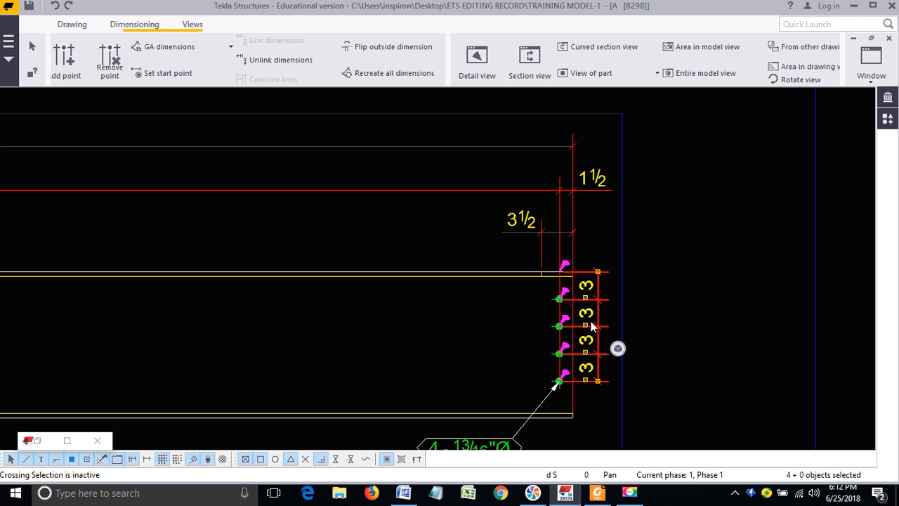
pyautogui.scroll(2, 537, 278)
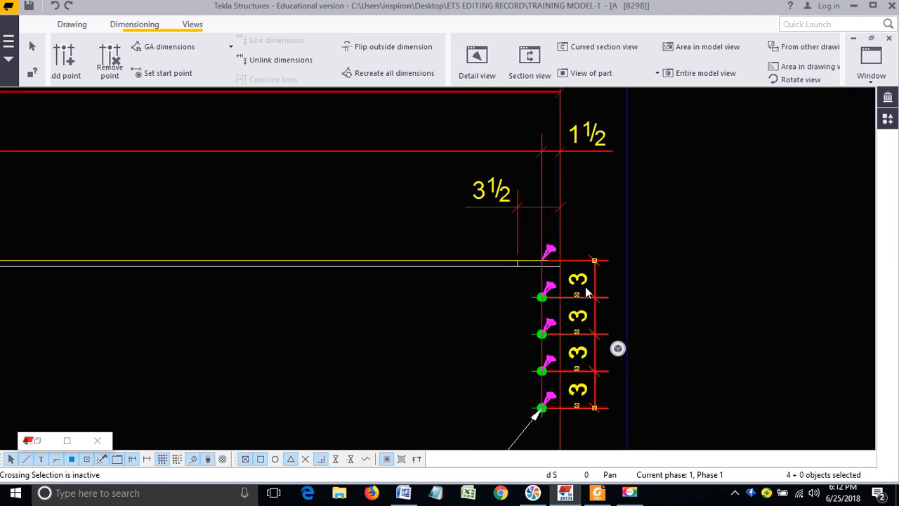
pyautogui.moveTo(579, 277)
pyautogui.mouseDown()
pyautogui.moveTo(597, 277)
pyautogui.moveTo(587, 278)
pyautogui.mouseUp()
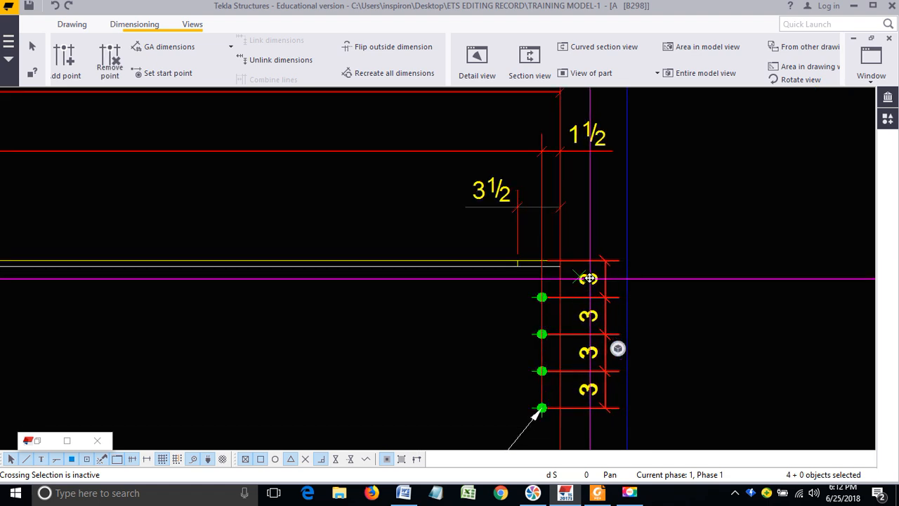
pyautogui.click(653, 277)
# Step: Compare the bolt-hole marks at both ends of the front view, and move the right-end mark sideways, closer to the beam end
pyautogui.scroll(-8, 713, 278)
pyautogui.scroll(1, 654, 321)
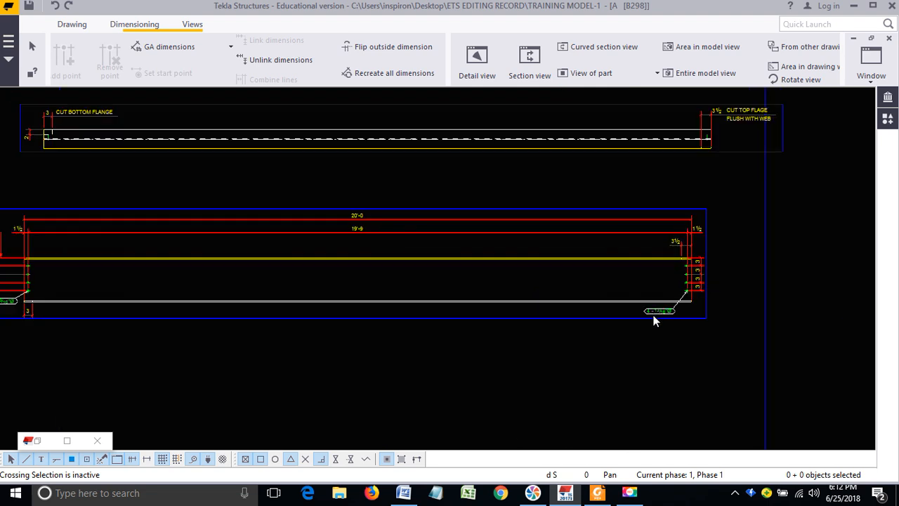
pyautogui.scroll(-1, 653, 320)
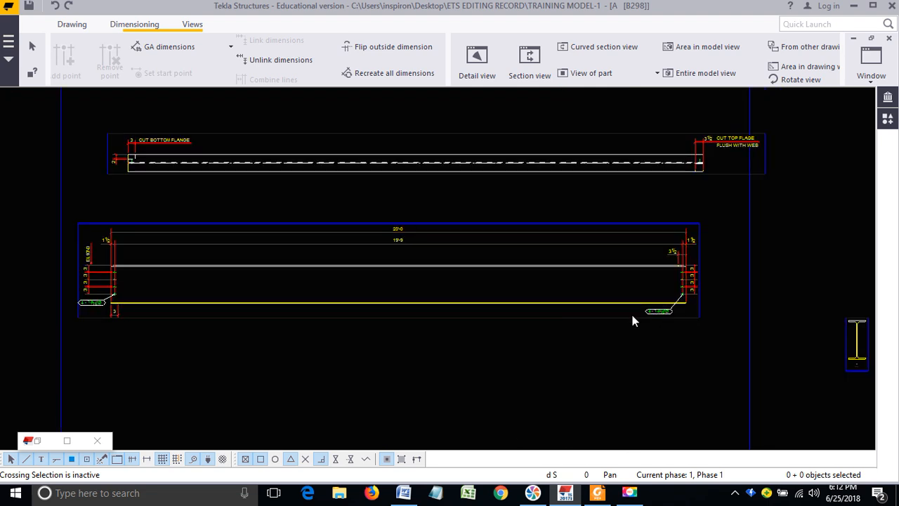
pyautogui.scroll(4, 266, 301)
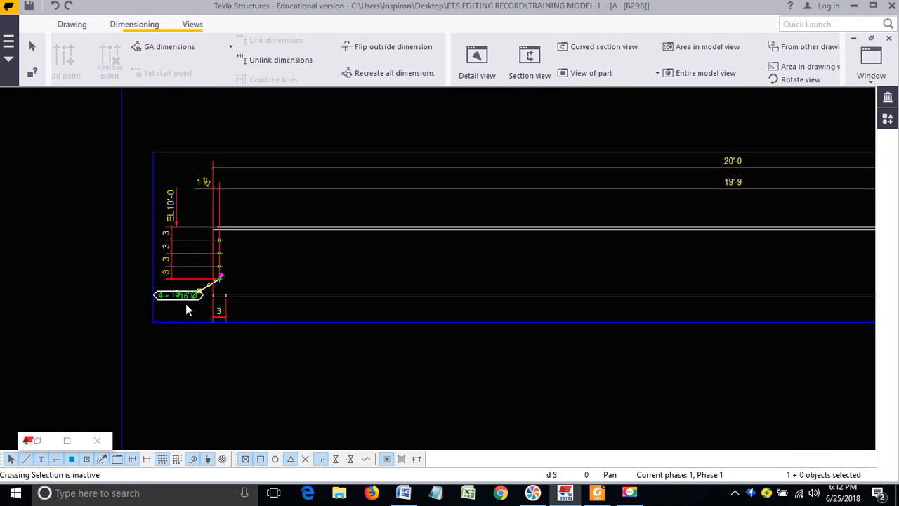
pyautogui.moveTo(613, 340); pyautogui.dragTo(281, 350, button='middle')
pyautogui.moveTo(859, 317); pyautogui.dragTo(599, 319, button='middle')
pyautogui.scroll(1, 599, 316)
pyautogui.click(617, 324)
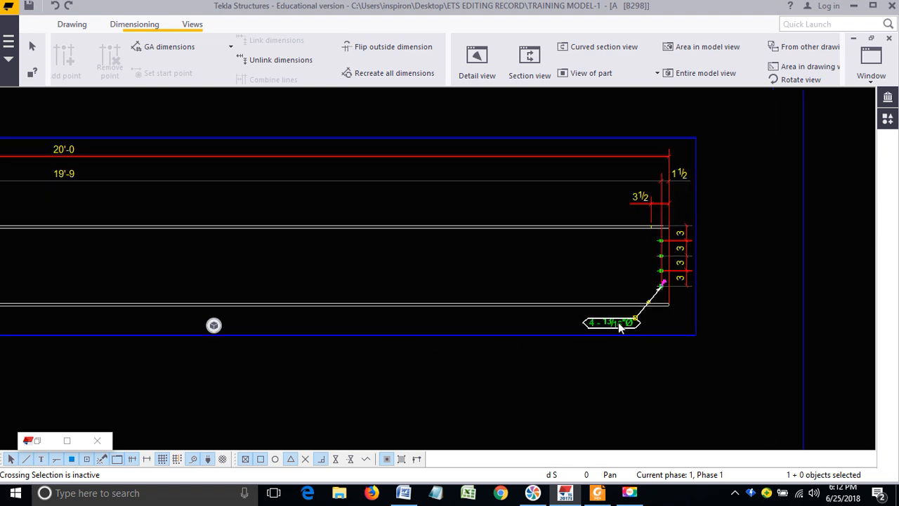
pyautogui.scroll(3, 615, 323)
pyautogui.moveTo(606, 324)
pyautogui.mouseDown()
pyautogui.moveTo(713, 338)
pyautogui.moveTo(803, 326)
pyautogui.moveTo(770, 302)
pyautogui.moveTo(641, 324)
pyautogui.mouseUp()
pyautogui.click(602, 376)
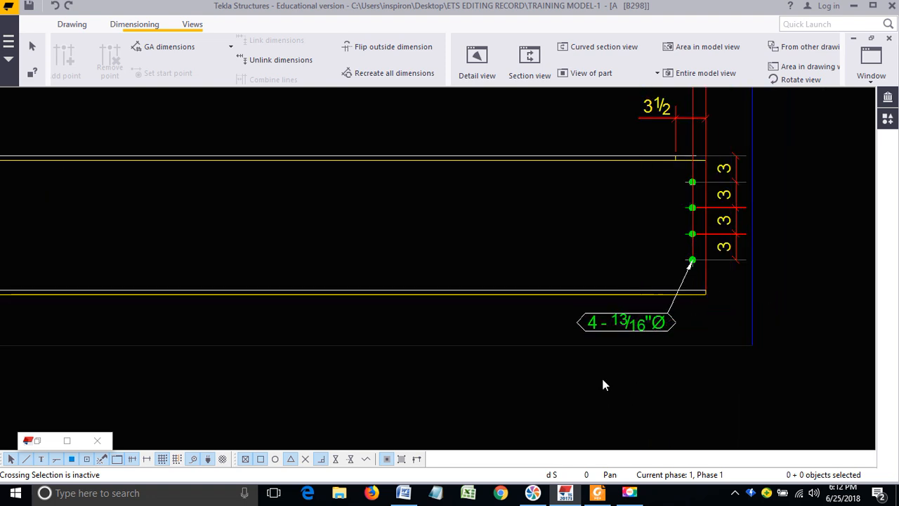
# Step: Select the bottom-flange cut dimension at the front view's left end and compare it with the CUT BOTTOM FLANGE note in the top view
pyautogui.scroll(-4, 648, 294)
pyautogui.scroll(-2, 653, 298)
pyautogui.scroll(5, 397, 301)
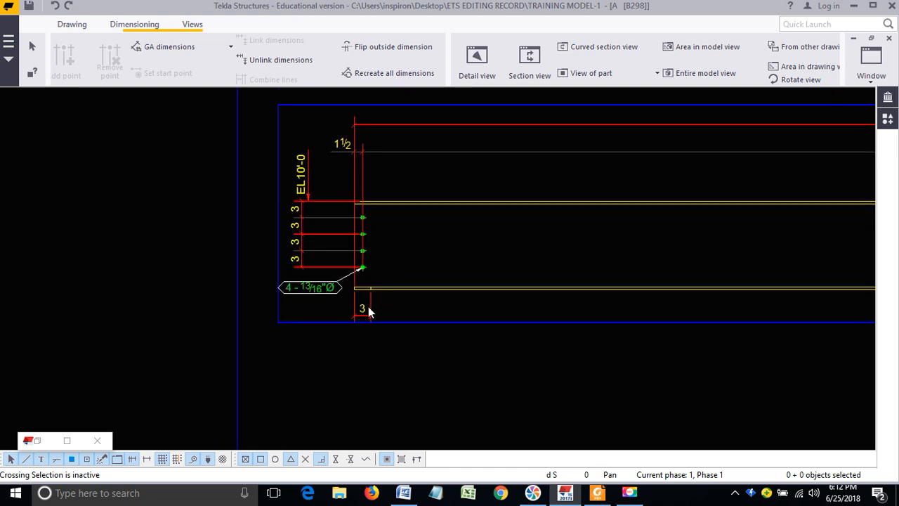
pyautogui.click(368, 313)
pyautogui.scroll(3, 369, 313)
pyautogui.scroll(-5, 367, 316)
pyautogui.moveTo(363, 110); pyautogui.dragTo(349, 195, button='middle')
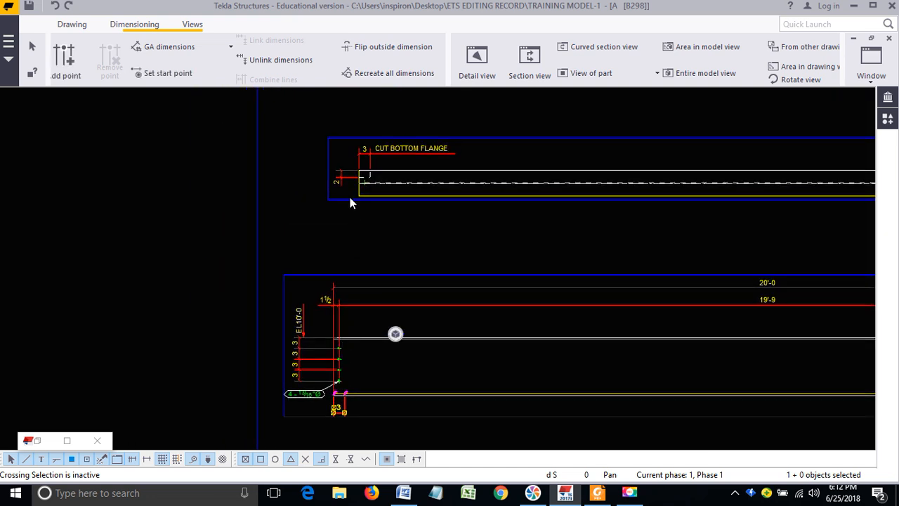
pyautogui.scroll(3, 356, 187)
pyautogui.scroll(-1, 357, 184)
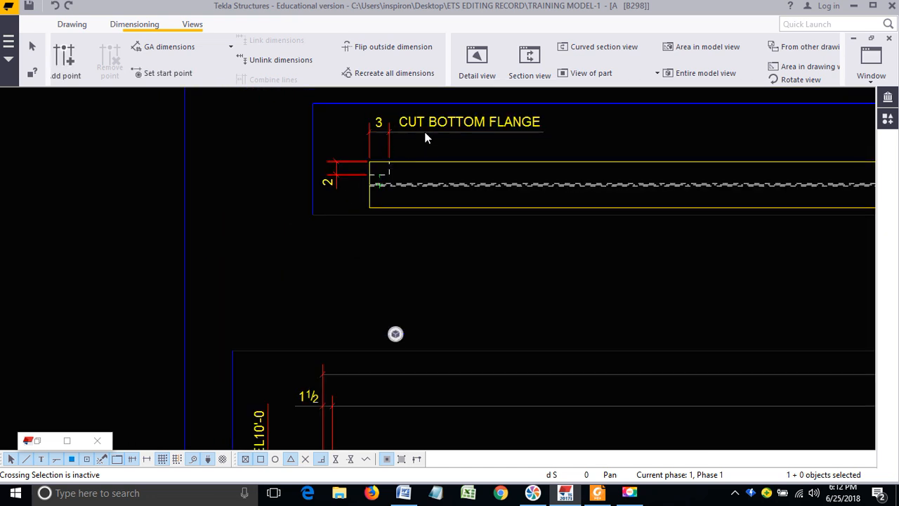
pyautogui.scroll(-2, 426, 139)
pyautogui.scroll(1, 402, 227)
pyautogui.scroll(-3, 367, 184)
# Step: Add the right-end top-flange cut dimension to the selection and review both flange-cut dimensions in the front view
pyautogui.moveTo(301, 334); pyautogui.dragTo(217, 259, button='middle')
pyautogui.scroll(2, 276, 338)
pyautogui.scroll(-3, 250, 324)
pyautogui.moveTo(664, 295); pyautogui.dragTo(448, 266, button='middle')
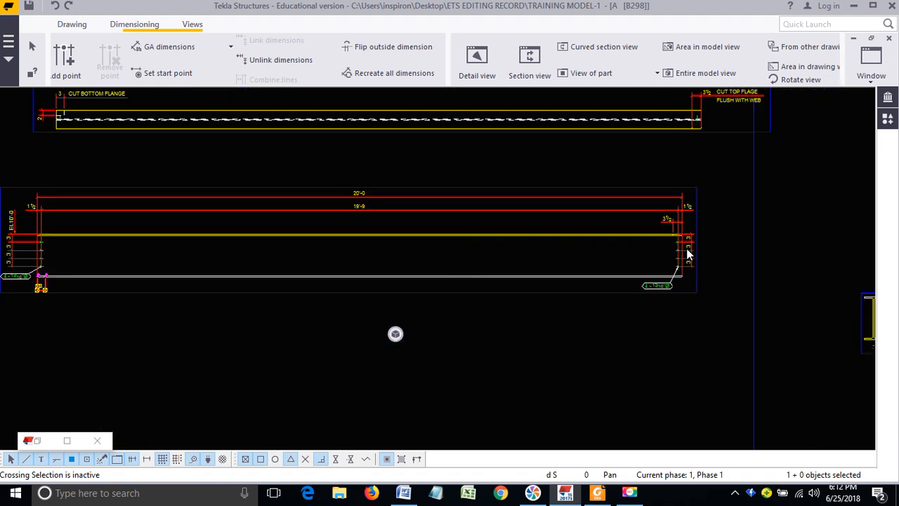
pyautogui.scroll(2, 686, 248)
pyautogui.click(663, 202)
pyautogui.scroll(-3, 681, 229)
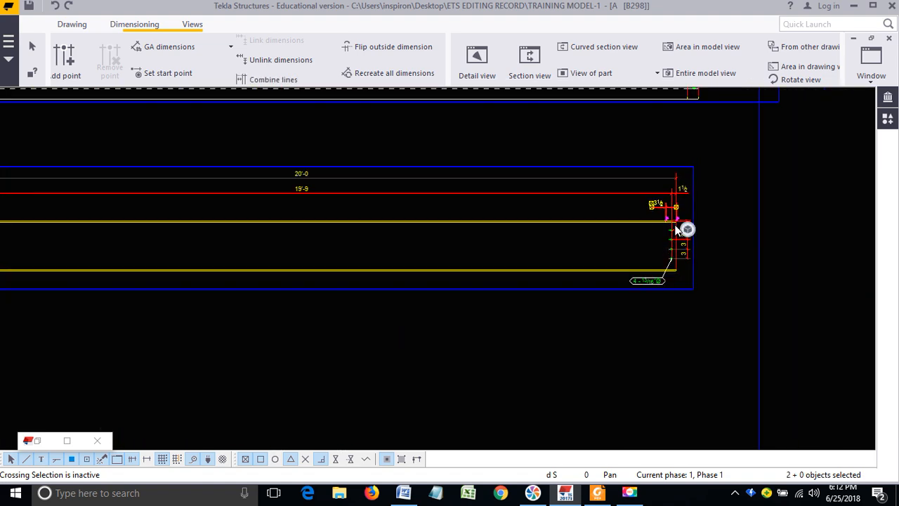
pyautogui.moveTo(313, 266); pyautogui.dragTo(562, 266, button='middle')
pyautogui.moveTo(184, 276); pyautogui.dragTo(372, 278, button='middle')
pyautogui.scroll(-1, 367, 278)
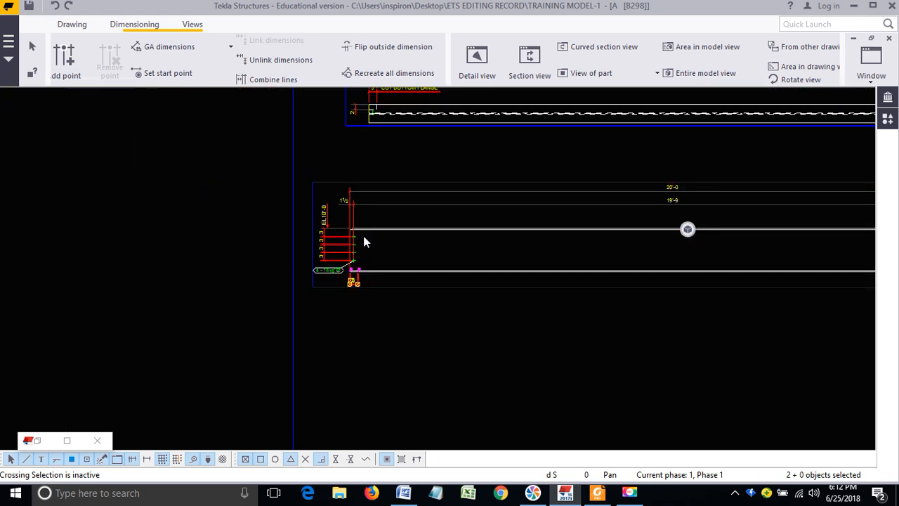
pyautogui.moveTo(364, 239); pyautogui.dragTo(336, 254, button='middle')
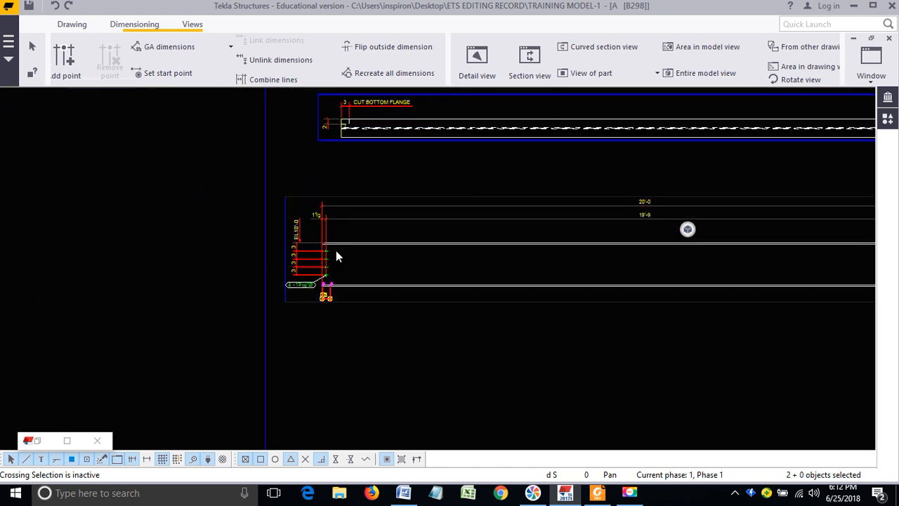
# Step: Select the bottom-flange cut dimension and the top-flange cut dimension in the top view in turn to inspect them
pyautogui.click(366, 123)
pyautogui.moveTo(368, 125); pyautogui.dragTo(347, 169, button='middle')
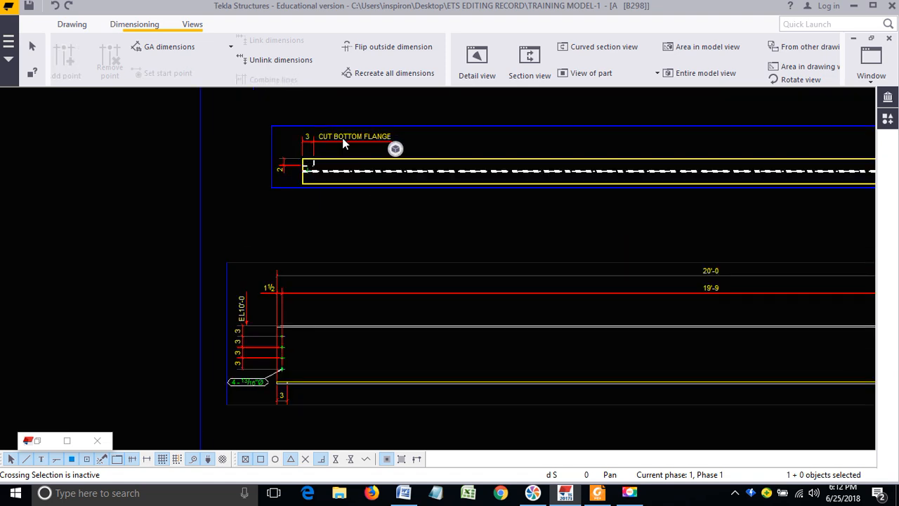
pyautogui.click(341, 143)
pyautogui.moveTo(387, 212); pyautogui.dragTo(112, 215, button='middle')
pyautogui.scroll(4, 666, 169)
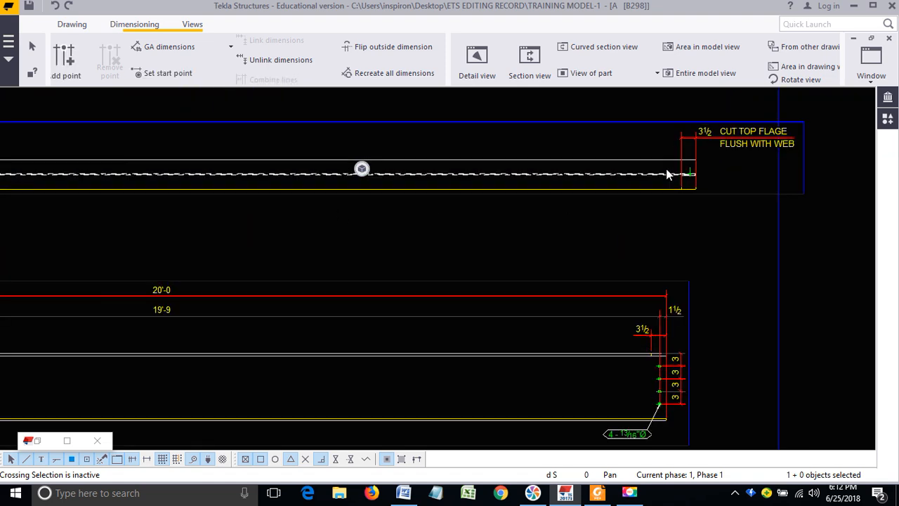
pyautogui.click(707, 133)
pyautogui.moveTo(679, 213); pyautogui.dragTo(551, 247, button='middle')
pyautogui.scroll(-4, 555, 243)
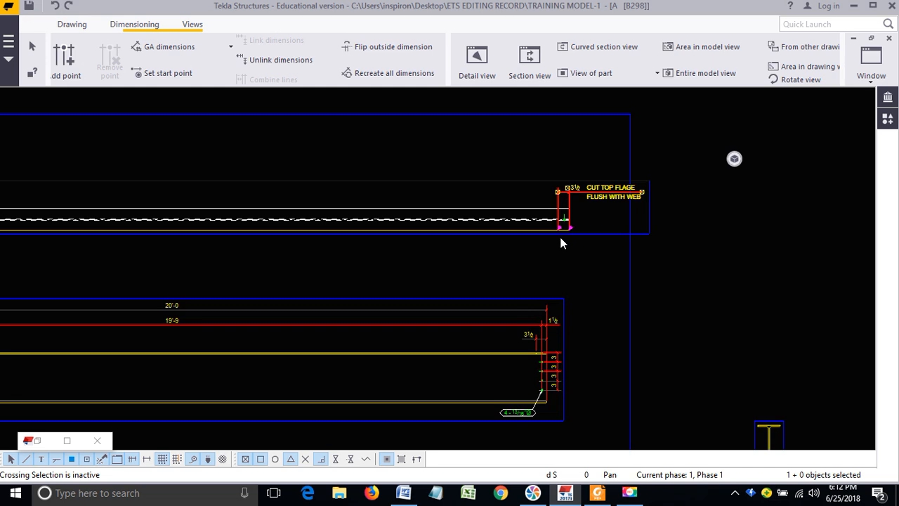
# Step: At the front view's left end, move the EL10'-0 elevation dimension outward and the vertical bolt-spacing dimensions closer to the beam
pyautogui.scroll(-1, 560, 236)
pyautogui.moveTo(356, 271); pyautogui.dragTo(465, 263, button='middle')
pyautogui.scroll(2, 172, 318)
pyautogui.scroll(3, 171, 318)
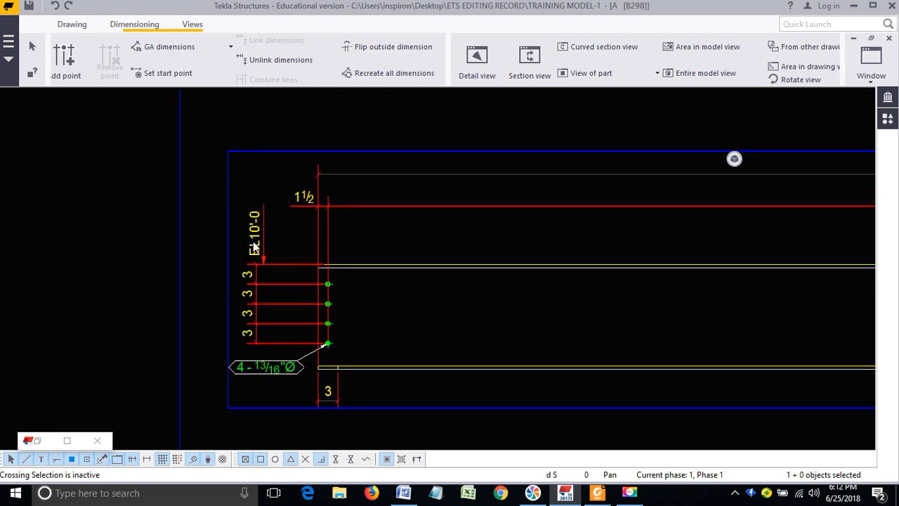
pyautogui.scroll(2, 260, 257)
pyautogui.moveTo(250, 234); pyautogui.dragTo(219, 239)
pyautogui.click(255, 295)
pyautogui.moveTo(251, 295); pyautogui.dragTo(294, 295)
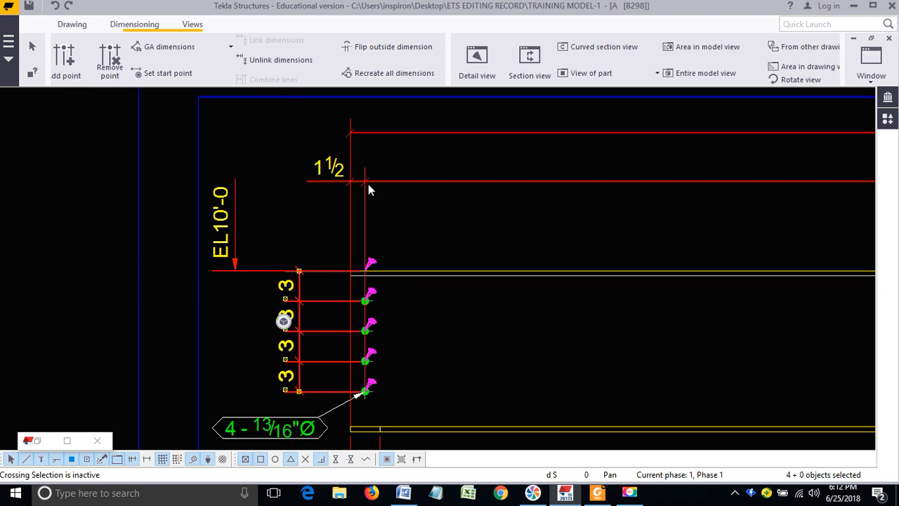
# Step: Move the overall length and bolt-hole dimension lines above the front view down together, closer to the beam
pyautogui.moveTo(416, 136); pyautogui.dragTo(419, 177, button='middle')
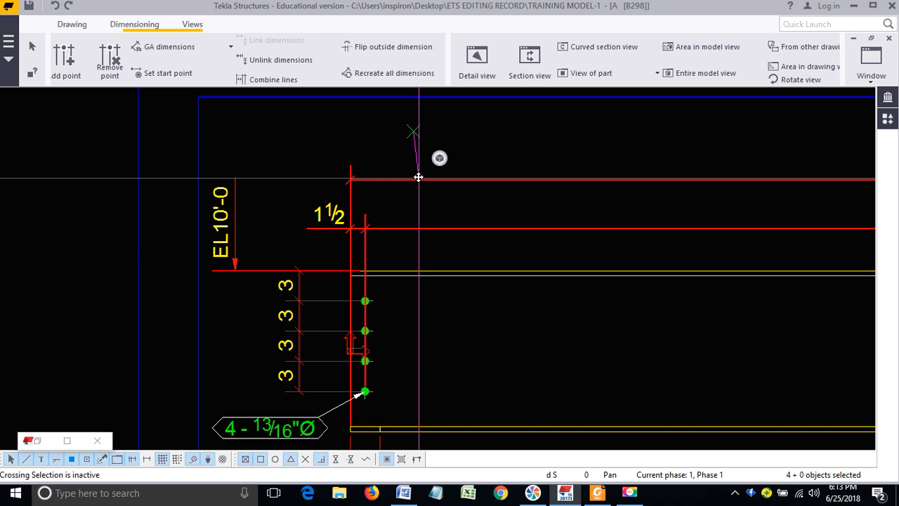
pyautogui.moveTo(427, 321); pyautogui.dragTo(334, 251, button='middle')
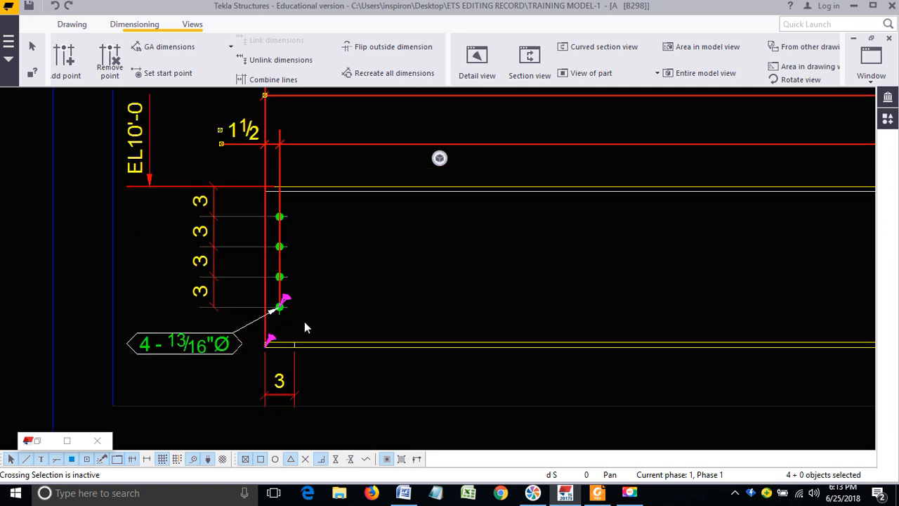
pyautogui.click(303, 352)
# Step: Try to re-reference the bottom-flange cut's vertical dimension in the top view from the flange edge to the web centreline
pyautogui.scroll(-5, 300, 346)
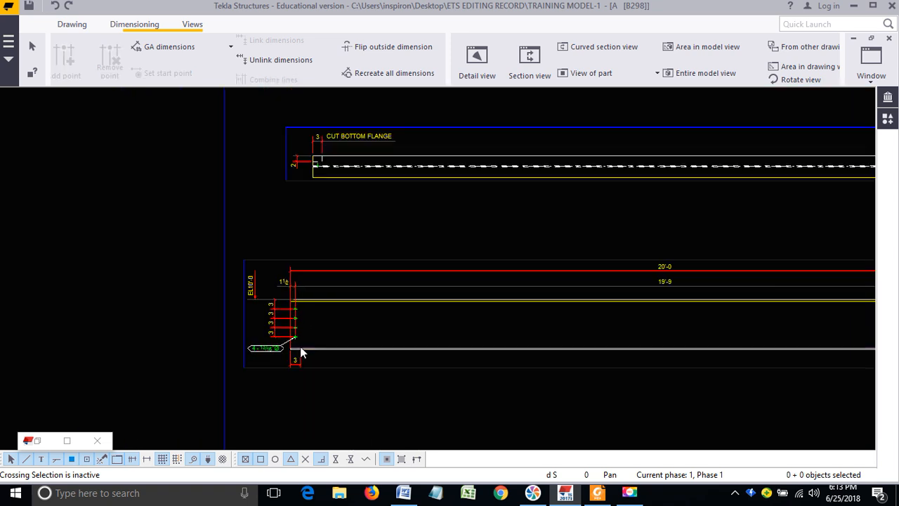
pyautogui.scroll(5, 318, 171)
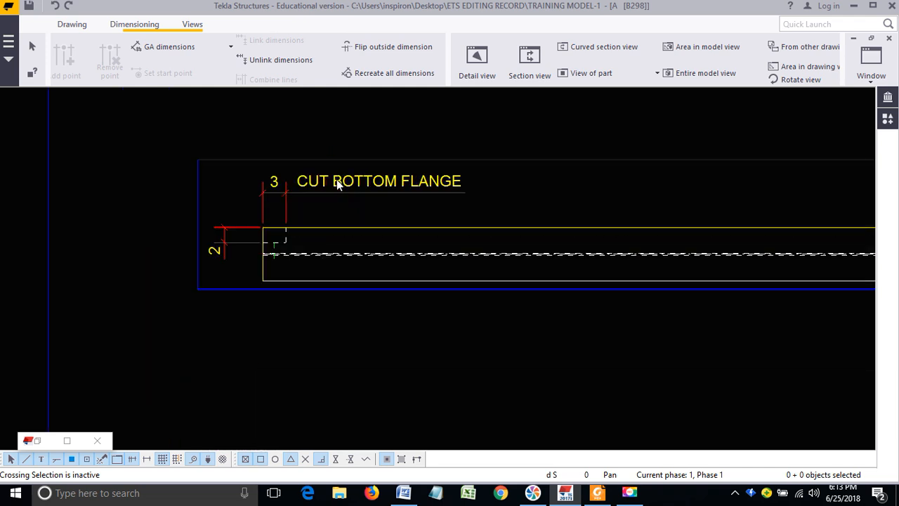
pyautogui.scroll(1, 324, 190)
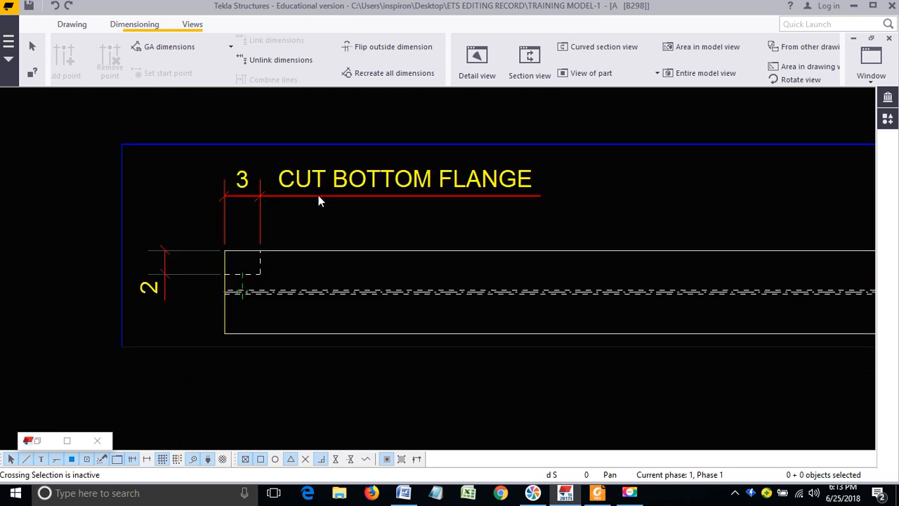
pyautogui.click(202, 274)
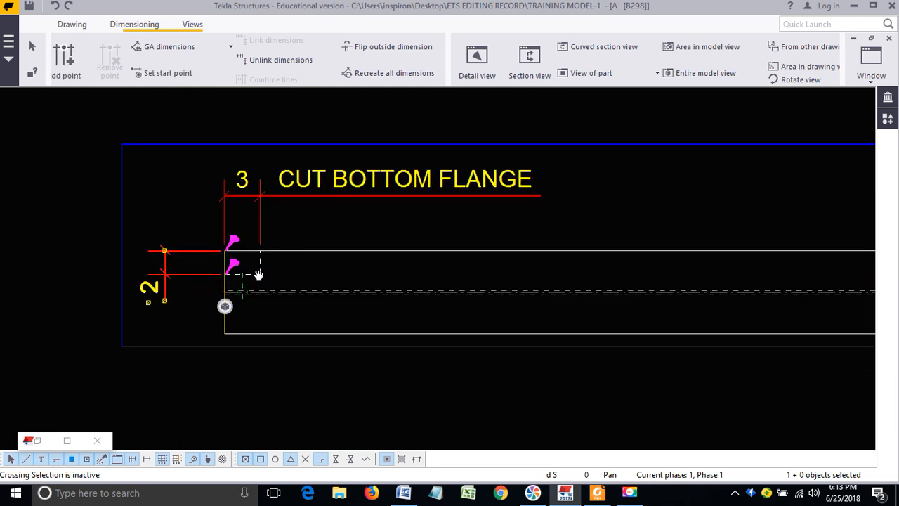
pyautogui.moveTo(257, 275)
pyautogui.mouseDown(button='middle')
pyautogui.moveTo(347, 266)
pyautogui.moveTo(386, 232)
pyautogui.mouseUp(button='middle')
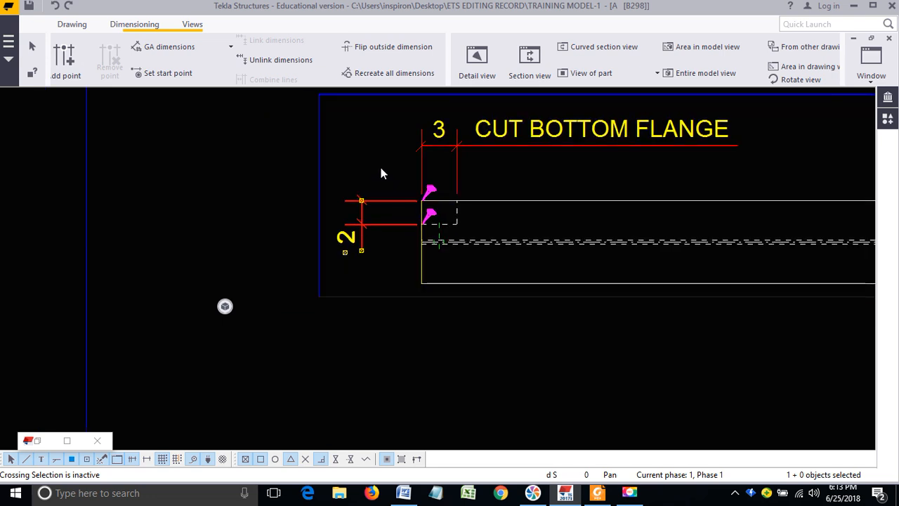
pyautogui.rightClick(380, 168)
pyautogui.click(424, 301)
pyautogui.scroll(2, 419, 246)
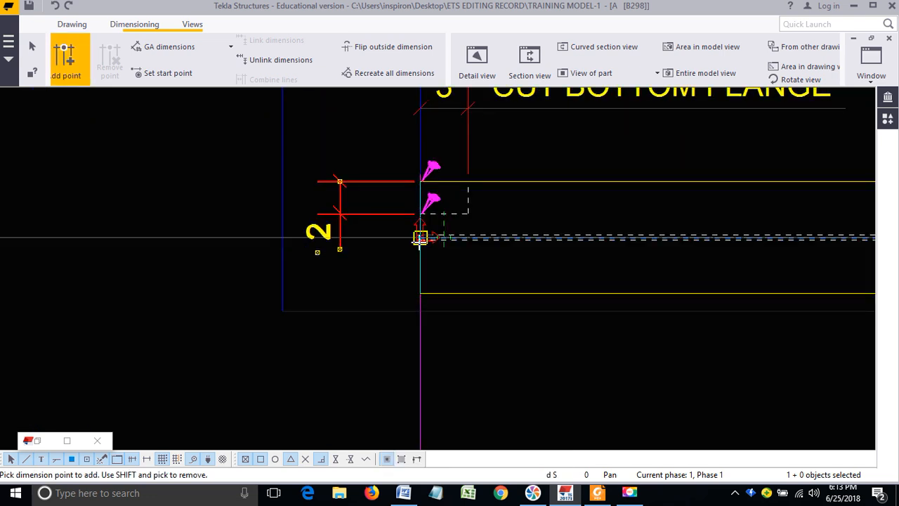
pyautogui.click(420, 239)
pyautogui.keyDown('shift'); pyautogui.click(374, 184); pyautogui.keyUp('shift')
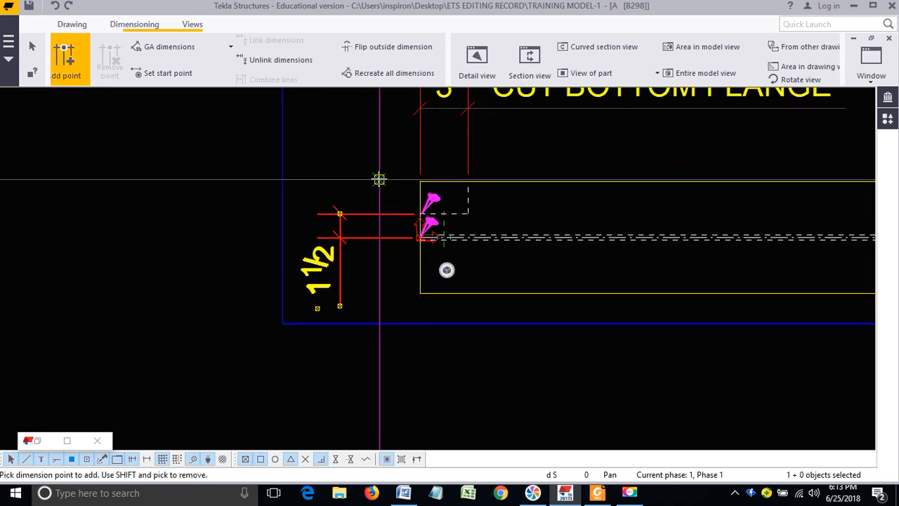
pyautogui.rightClick(370, 175)
pyautogui.click(393, 184)
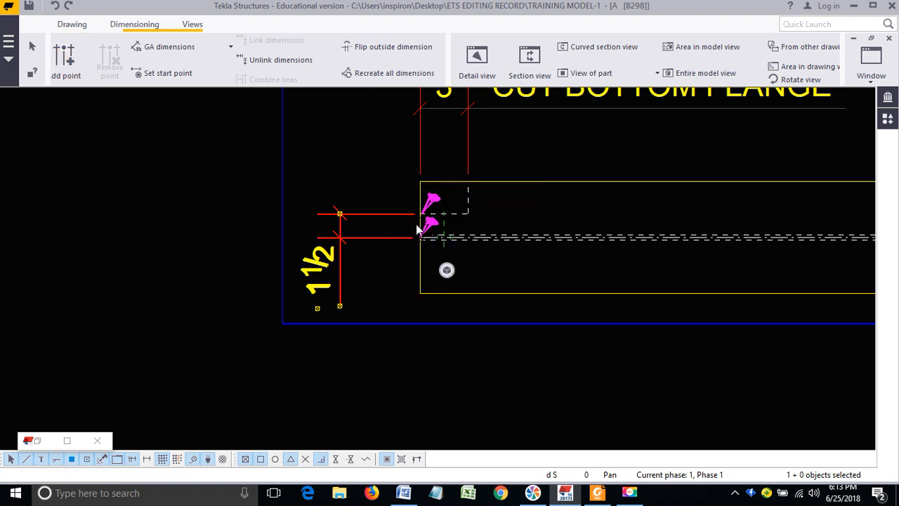
# Step: Undo the point changes on the bottom-flange cut's vertical dimension and select that dimension again
pyautogui.scroll(-1, 417, 230)
pyautogui.hotkey('ctrl', 'z')
pyautogui.hotkey('ctrl', 'z')
pyautogui.click(361, 215)
pyautogui.scroll(-2, 340, 227)
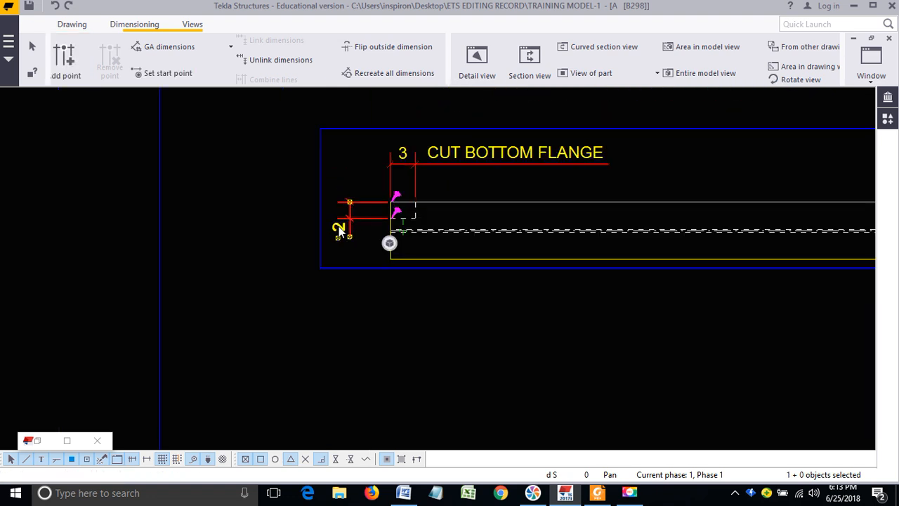
# Step: Move the top-flange cut dimension at the top view's right end from above the beam to below it
pyautogui.scroll(-3, 339, 230)
pyautogui.moveTo(848, 262); pyautogui.dragTo(523, 270, button='middle')
pyautogui.moveTo(719, 272); pyautogui.dragTo(297, 276, button='middle')
pyautogui.moveTo(550, 276); pyautogui.dragTo(490, 277, button='middle')
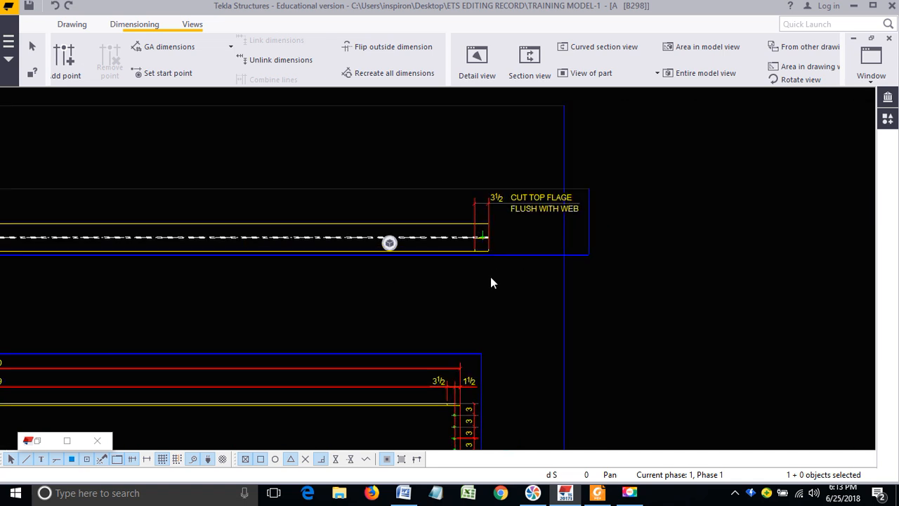
pyautogui.scroll(4, 511, 222)
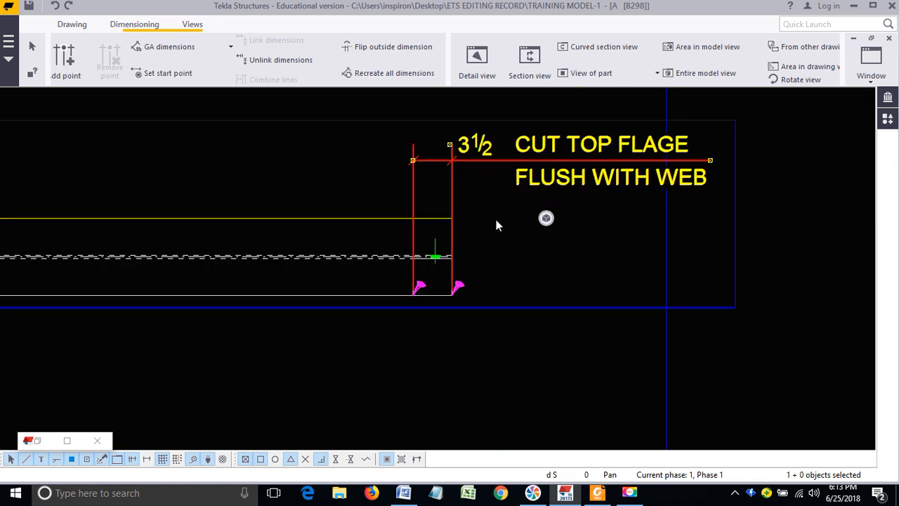
pyautogui.scroll(-1, 506, 176)
pyautogui.moveTo(492, 159)
pyautogui.mouseDown()
pyautogui.moveTo(481, 167)
pyautogui.moveTo(473, 293)
pyautogui.moveTo(475, 176)
pyautogui.moveTo(477, 291)
pyautogui.mouseUp()
pyautogui.moveTo(492, 303); pyautogui.dragTo(435, 271, button='middle')
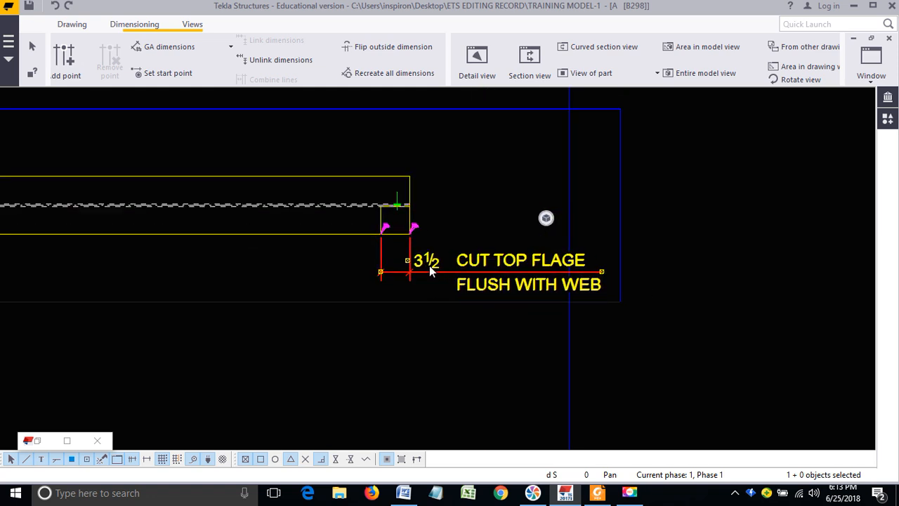
# Step: Check the bottom-flange cut dimension in the top view against the top-flange cut dimension at the other end
pyautogui.scroll(-5, 576, 256)
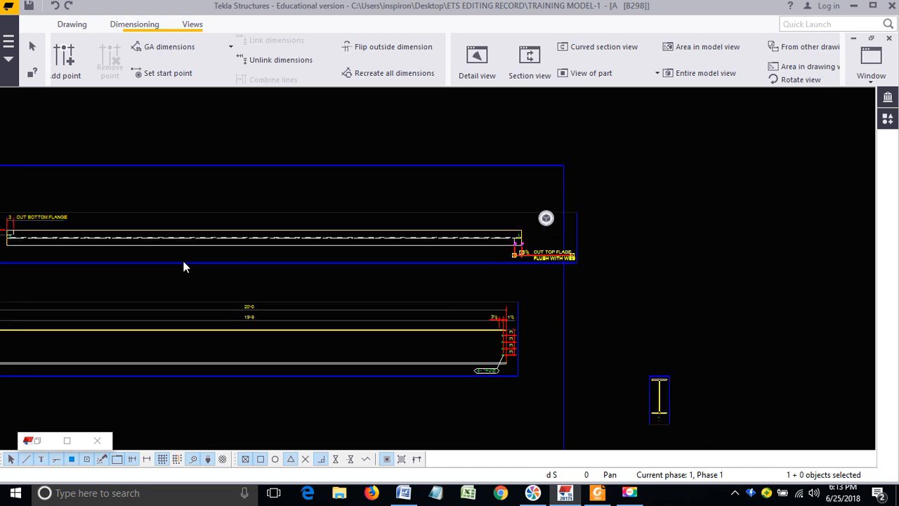
pyautogui.scroll(5, 136, 218)
pyautogui.click(121, 221)
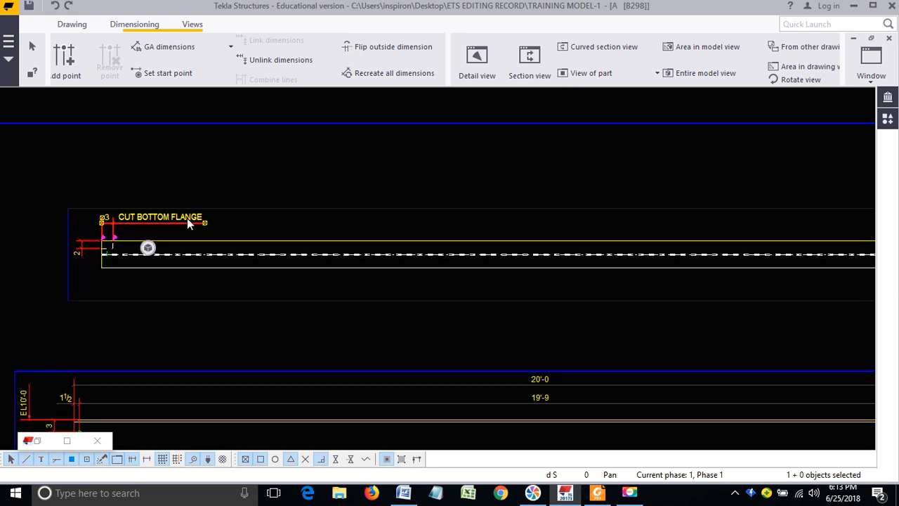
pyautogui.moveTo(684, 257)
pyautogui.mouseDown(button='middle')
pyautogui.moveTo(321, 231)
pyautogui.moveTo(362, 260)
pyautogui.mouseUp(button='middle')
pyautogui.scroll(4, 362, 261)
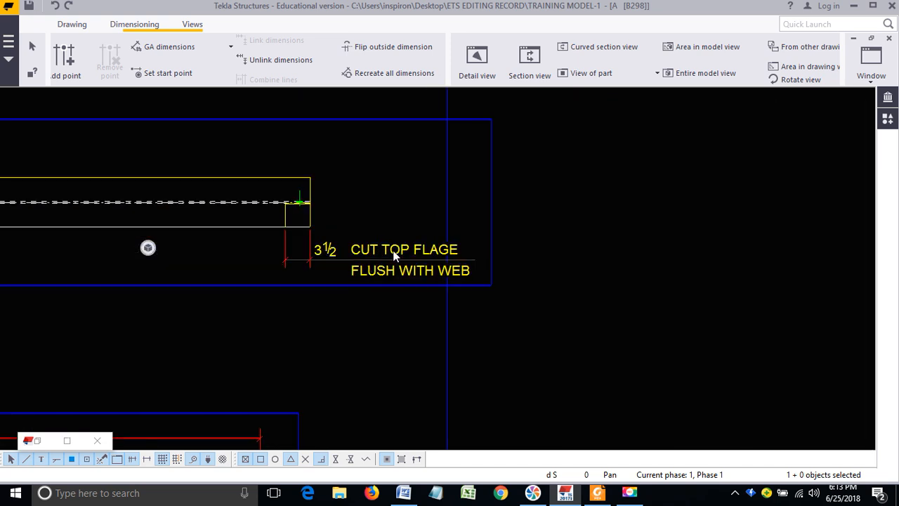
# Step: In the top-flange cut dimension's properties, move the text CUT TOP FLAGE from tag E to tag A
pyautogui.doubleClick(422, 270)
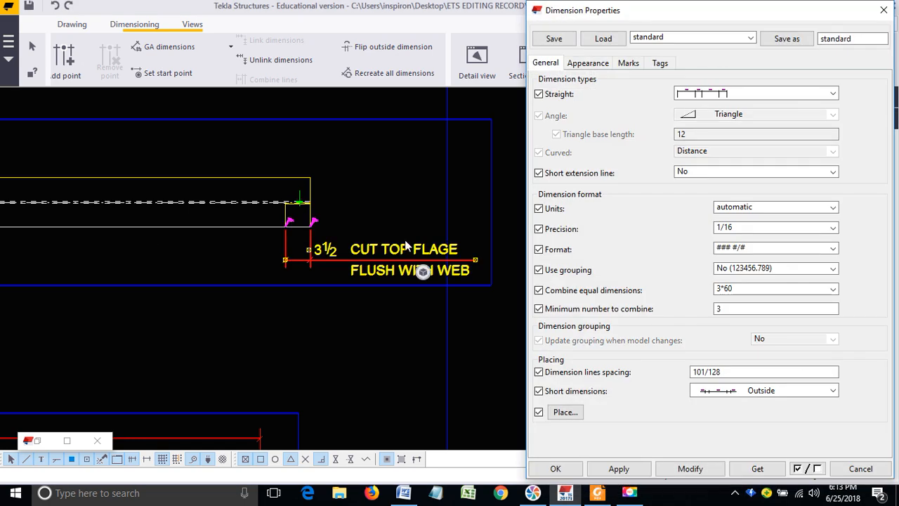
pyautogui.click(660, 63)
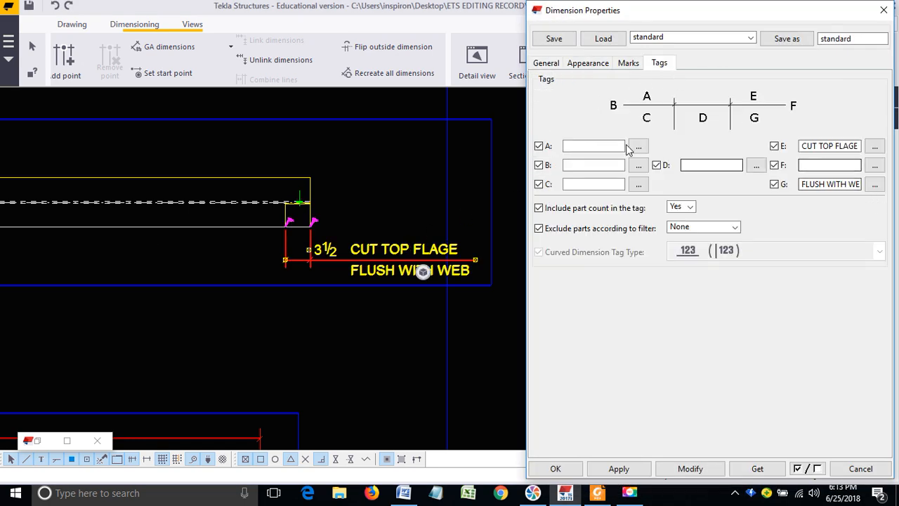
pyautogui.moveTo(801, 146); pyautogui.dragTo(864, 146)
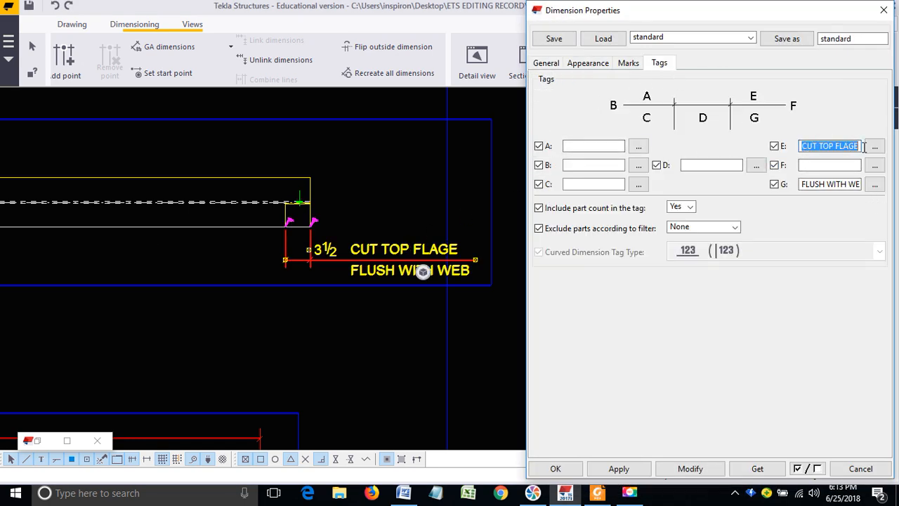
pyautogui.hotkey('ctrl', 'x')
pyautogui.click(577, 147)
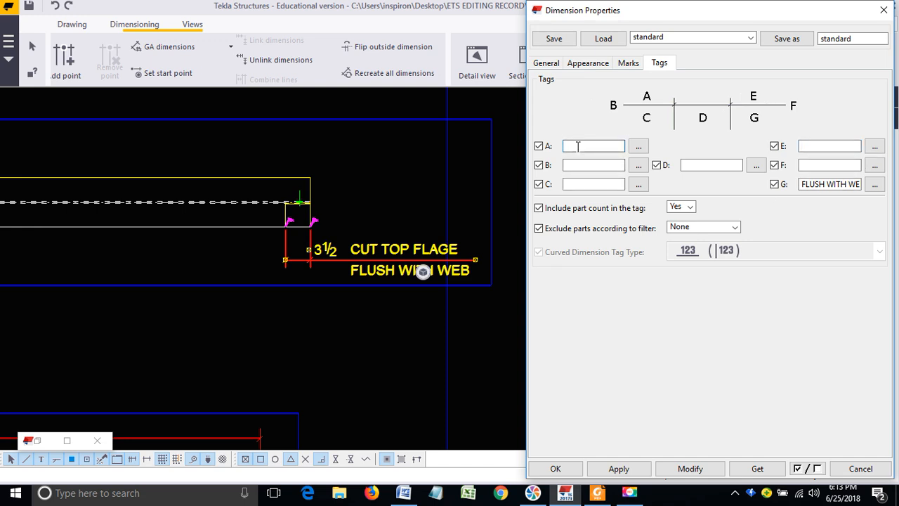
pyautogui.hotkey('ctrl', 'v')
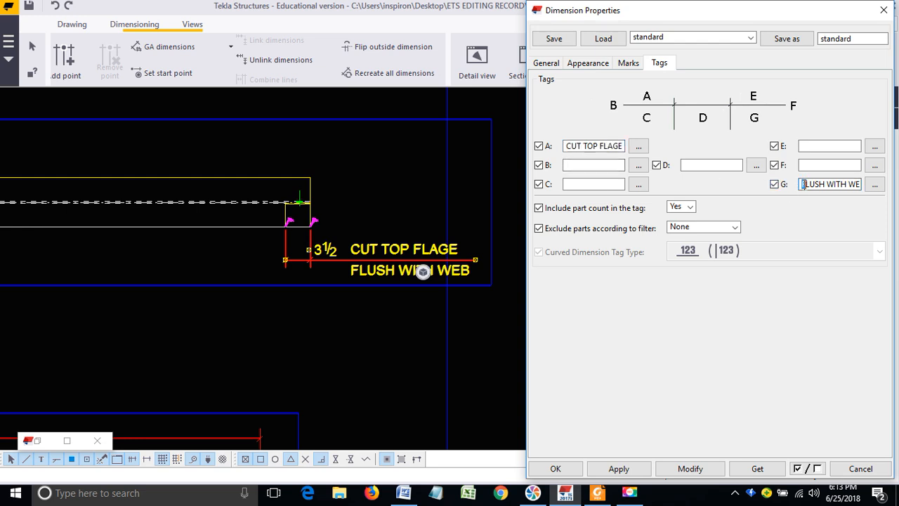
# Step: Move the text FLUSH WITH WEB from tag G to tag C, apply it to the dimension and close the properties
pyautogui.moveTo(803, 185); pyautogui.dragTo(865, 188)
pyautogui.hotkey('ctrl', 'x')
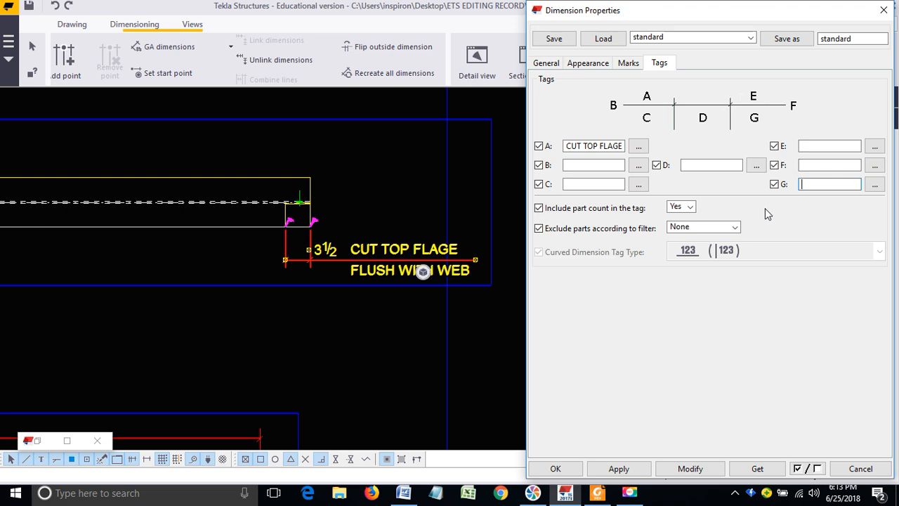
pyautogui.click(604, 184)
pyautogui.hotkey('ctrl', 'v')
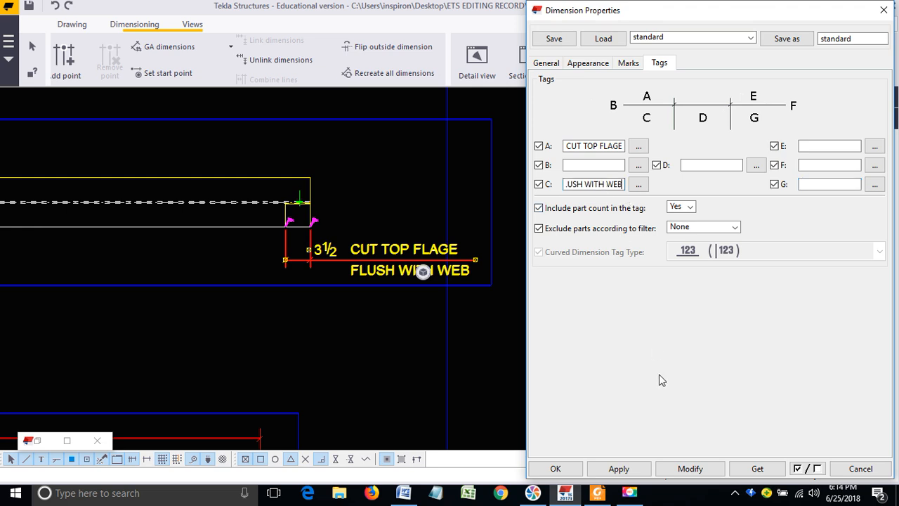
pyautogui.click(689, 468)
pyautogui.moveTo(247, 259); pyautogui.dragTo(321, 247, button='middle')
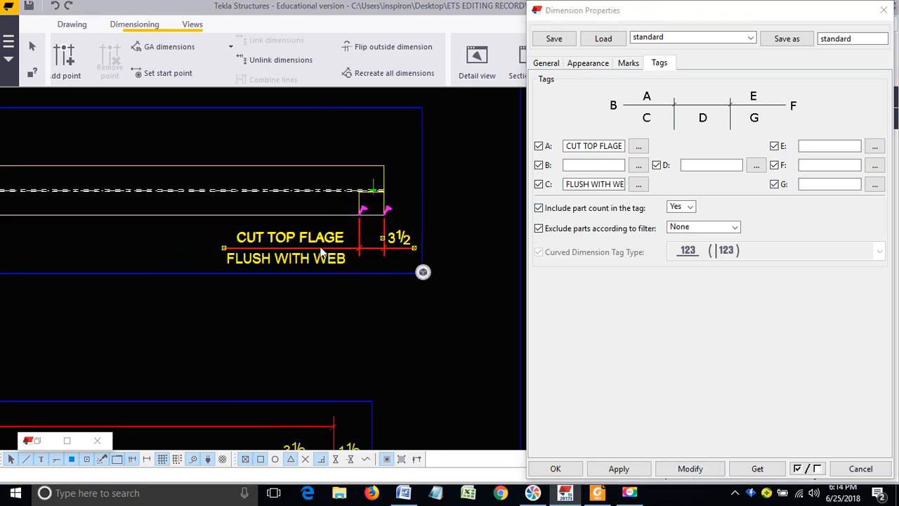
pyautogui.click(297, 324)
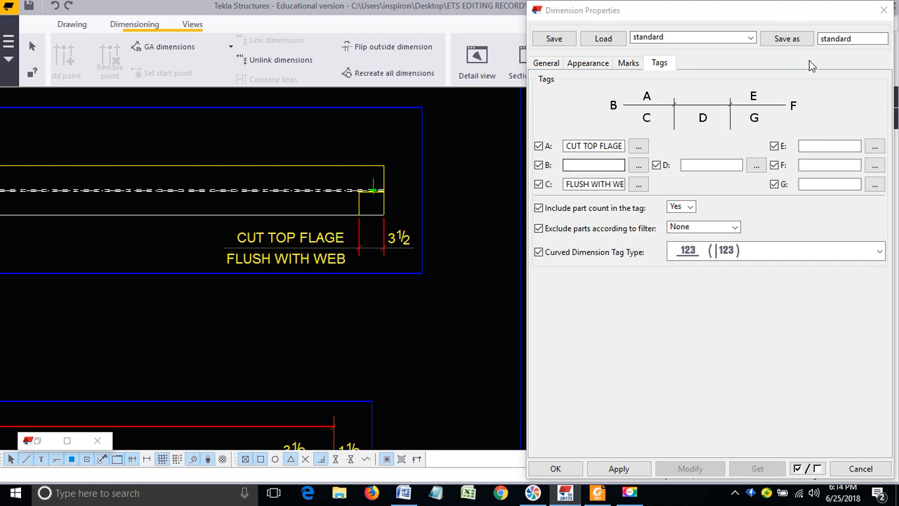
pyautogui.click(883, 11)
# Step: Examine the top-flange and bottom-flange cut dimensions with their notes at both ends of the top view
pyautogui.scroll(3, 314, 261)
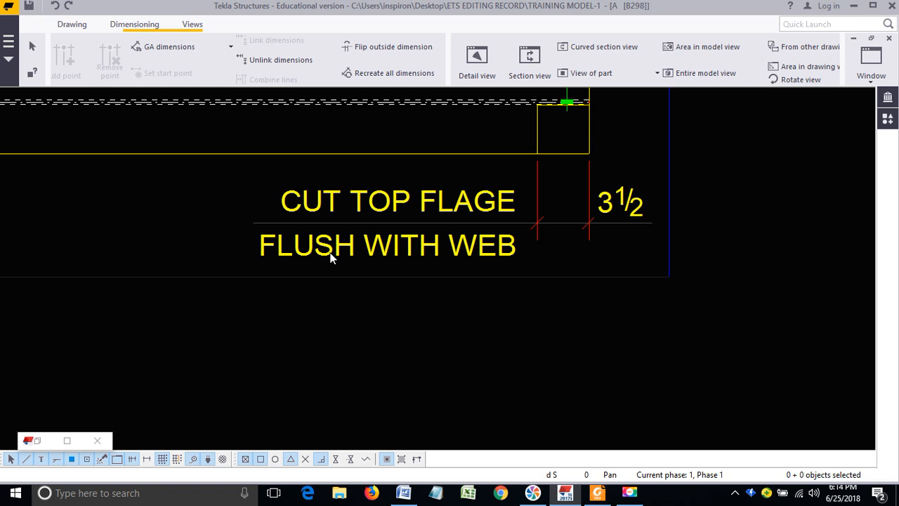
pyautogui.scroll(-3, 575, 255)
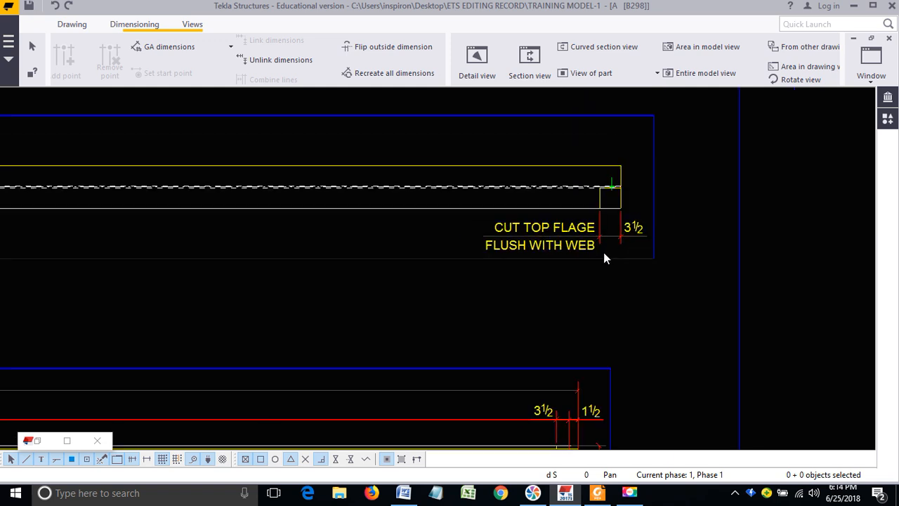
pyautogui.click(605, 241)
pyautogui.scroll(1, 606, 237)
pyautogui.scroll(3, 544, 236)
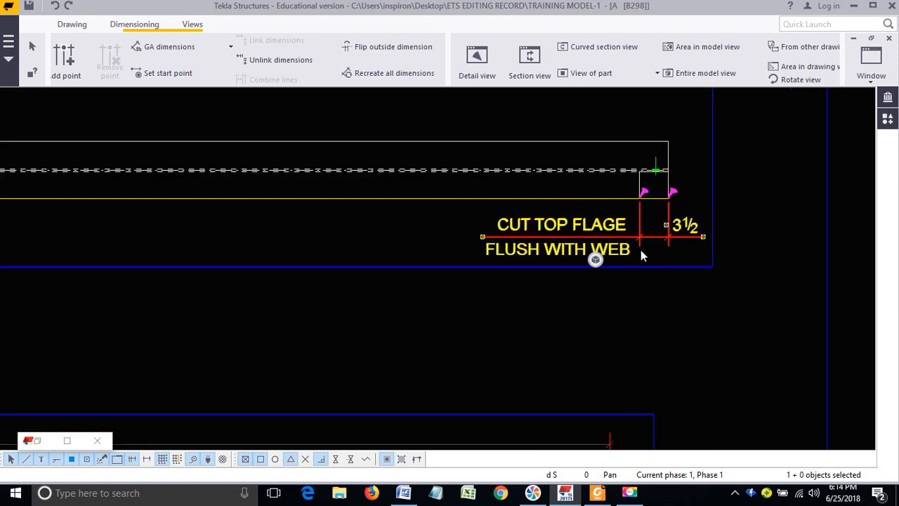
pyautogui.scroll(-4, 565, 245)
pyautogui.moveTo(223, 235); pyautogui.dragTo(450, 230, button='middle')
pyautogui.moveTo(228, 255); pyautogui.dragTo(425, 273, button='middle')
pyautogui.scroll(4, 273, 190)
pyautogui.click(273, 193)
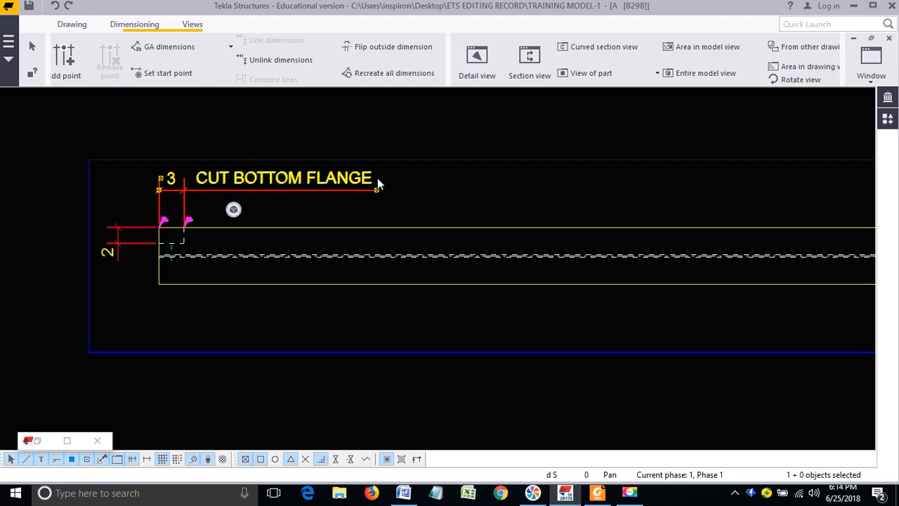
pyautogui.scroll(-5, 377, 178)
pyautogui.click(355, 260)
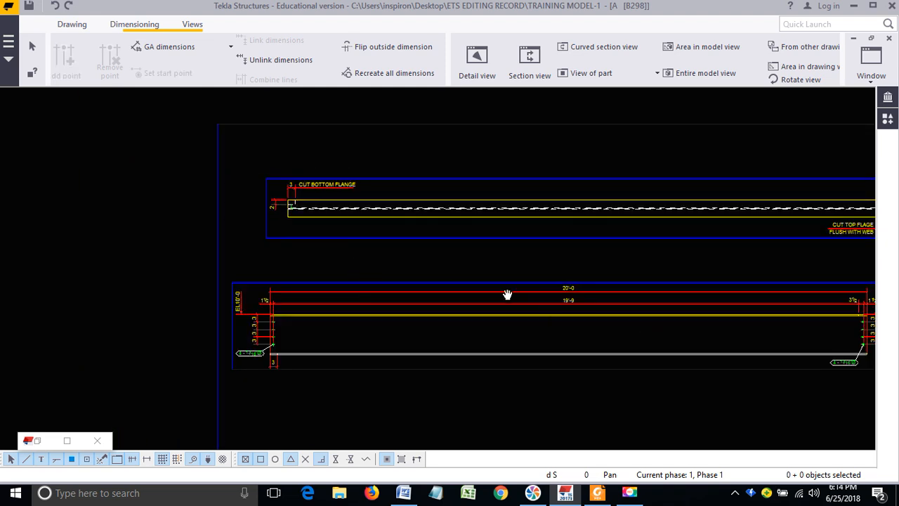
# Step: Align the top view vertically with the front view, using the beam's right end in both views as reference points
pyautogui.moveTo(507, 295); pyautogui.dragTo(416, 260, button='middle')
pyautogui.scroll(-1, 542, 237)
pyautogui.click(542, 237)
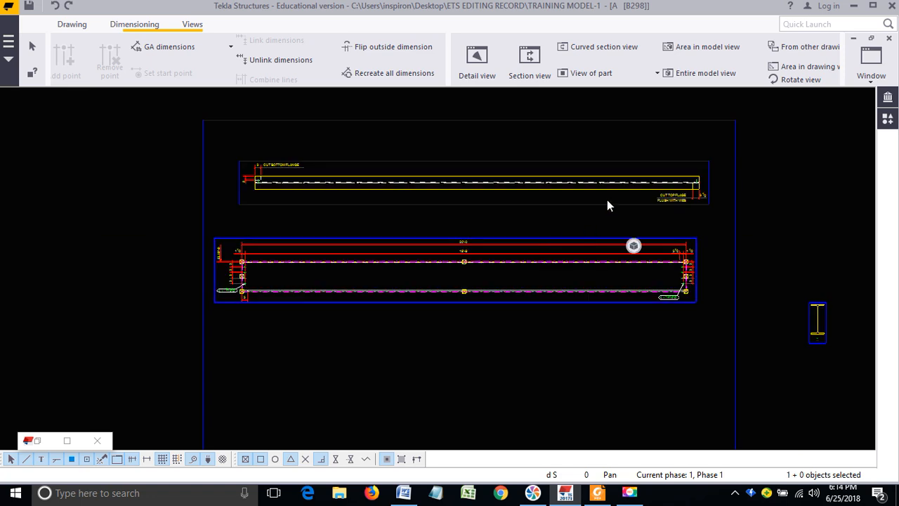
pyautogui.click(609, 204)
pyautogui.scroll(1, 635, 216)
pyautogui.moveTo(641, 215); pyautogui.dragTo(537, 231, button='middle')
pyautogui.rightClick(553, 223)
pyautogui.click(602, 305)
pyautogui.scroll(2, 623, 205)
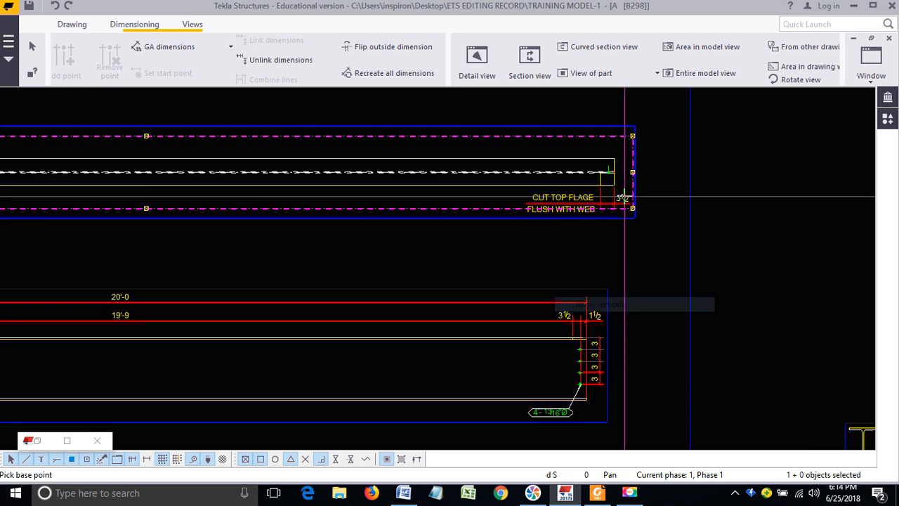
pyautogui.scroll(1, 623, 199)
pyautogui.click(609, 172)
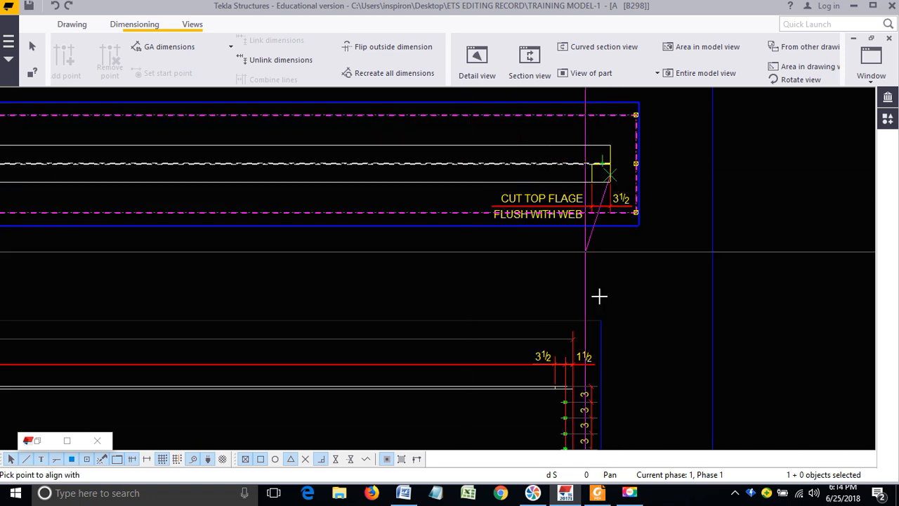
pyautogui.click(574, 392)
# Step: Move the top and front views together downward on the sheet and clear the selection
pyautogui.scroll(-4, 620, 261)
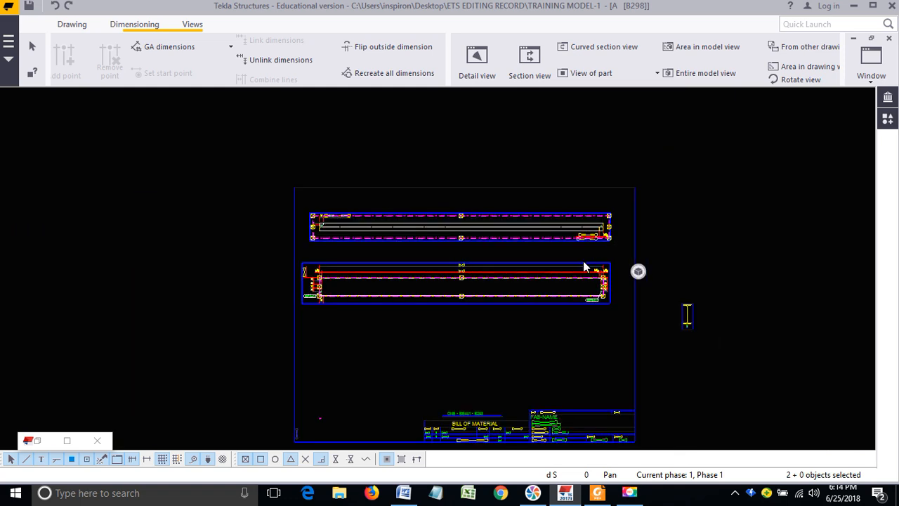
pyautogui.moveTo(584, 267); pyautogui.dragTo(583, 288)
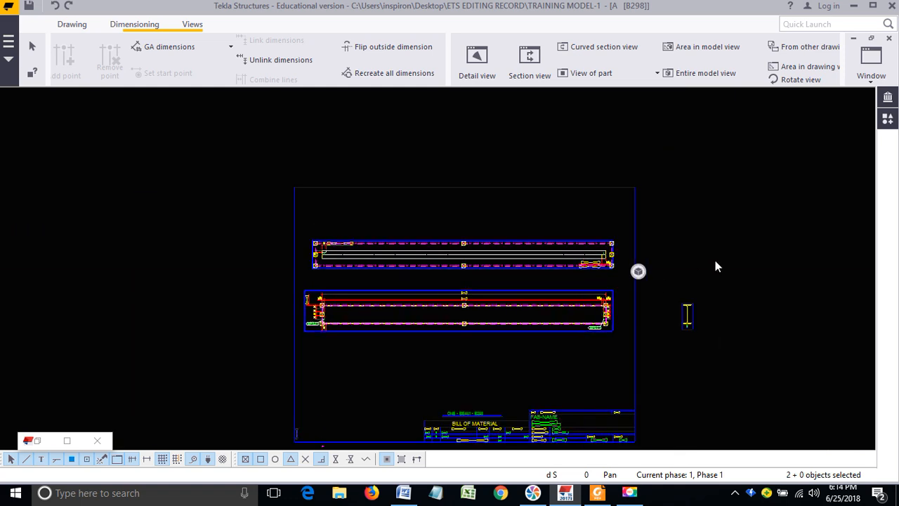
pyautogui.click(733, 259)
pyautogui.scroll(3, 674, 330)
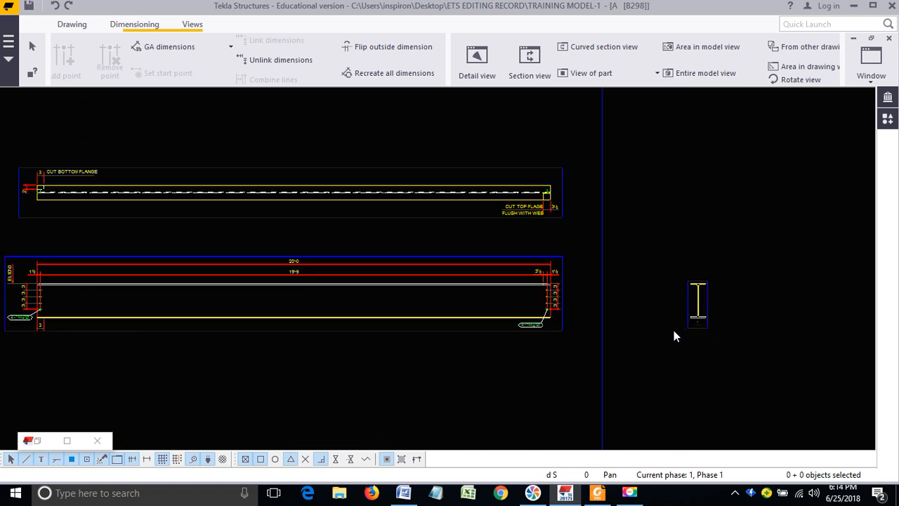
# Step: Close the beam drawing and show the beam's part basic view maximised in the model
pyautogui.click(888, 38)
pyautogui.click(342, 409)
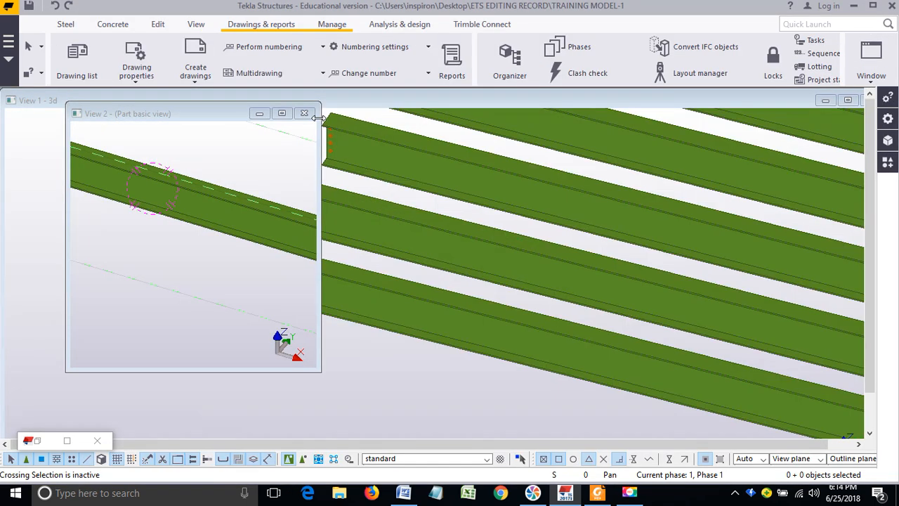
pyautogui.click(282, 113)
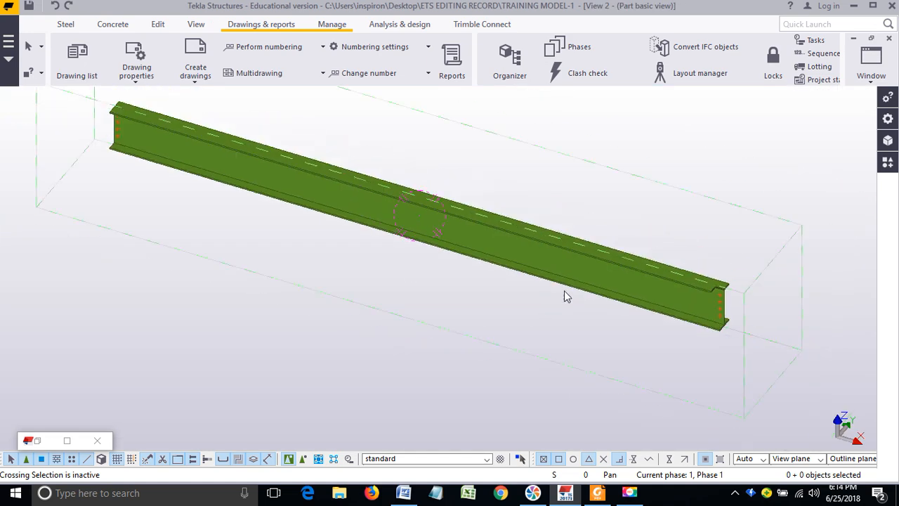
# Step: Examine the bolts and flanges at the beam's left end in the 3D part view
pyautogui.scroll(3, 556, 281)
pyautogui.click(616, 297)
pyautogui.scroll(2, 498, 316)
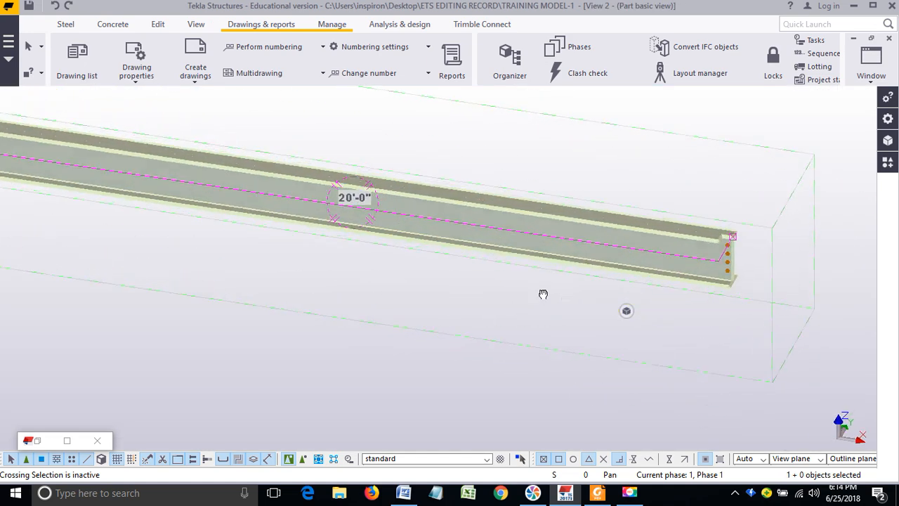
pyautogui.moveTo(327, 250); pyautogui.dragTo(543, 292, button='middle')
pyautogui.moveTo(420, 292); pyautogui.dragTo(559, 330, button='middle')
pyautogui.scroll(4, 309, 249)
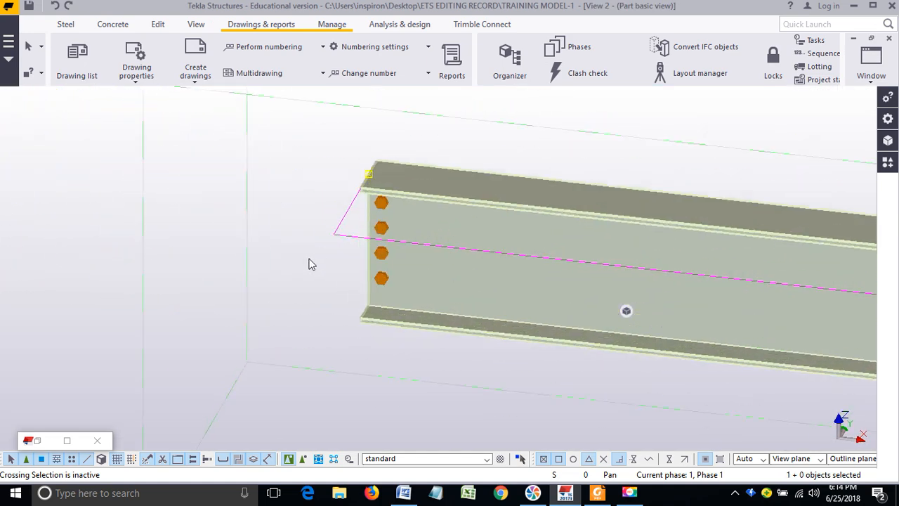
pyautogui.click(353, 259)
pyautogui.click(381, 267)
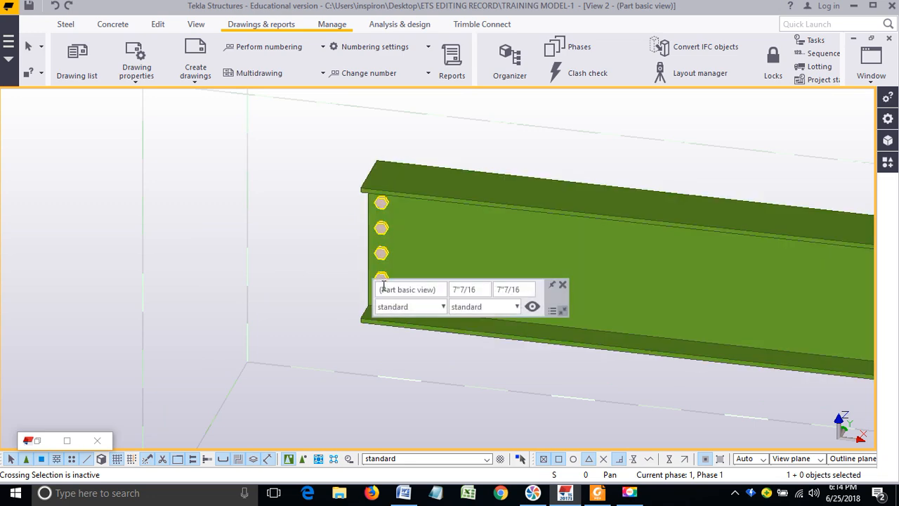
# Step: Examine the top-flange cut at the beam's right end, including how it sits against the web
pyautogui.scroll(-7, 281, 232)
pyautogui.moveTo(702, 271); pyautogui.dragTo(182, 226, button='middle')
pyautogui.scroll(9, 458, 249)
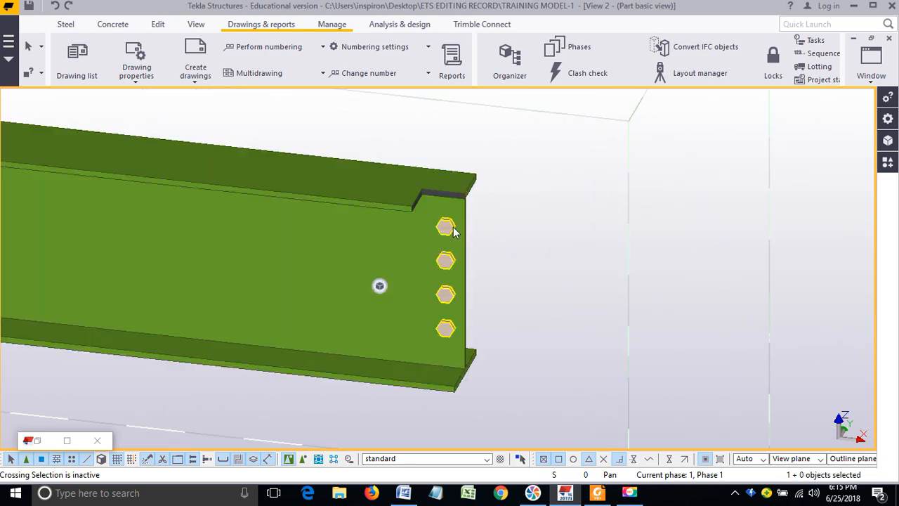
pyautogui.scroll(3, 453, 199)
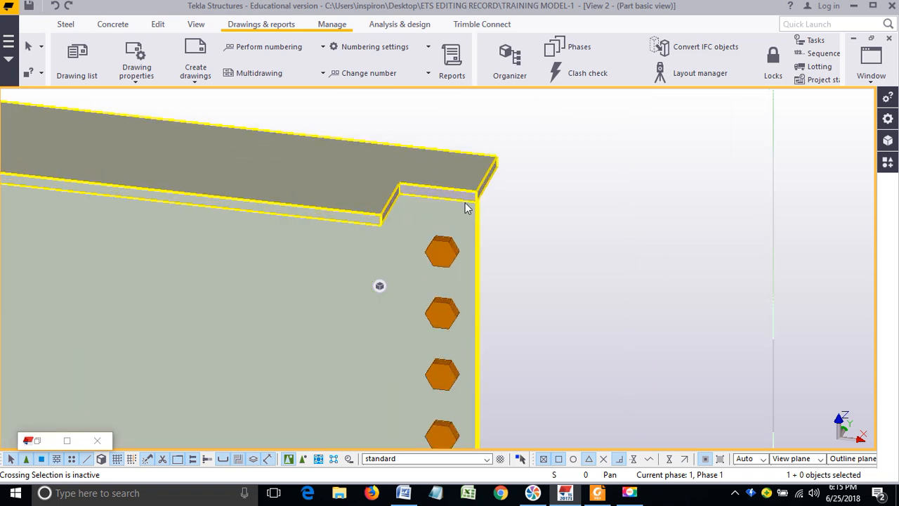
pyautogui.scroll(3, 491, 216)
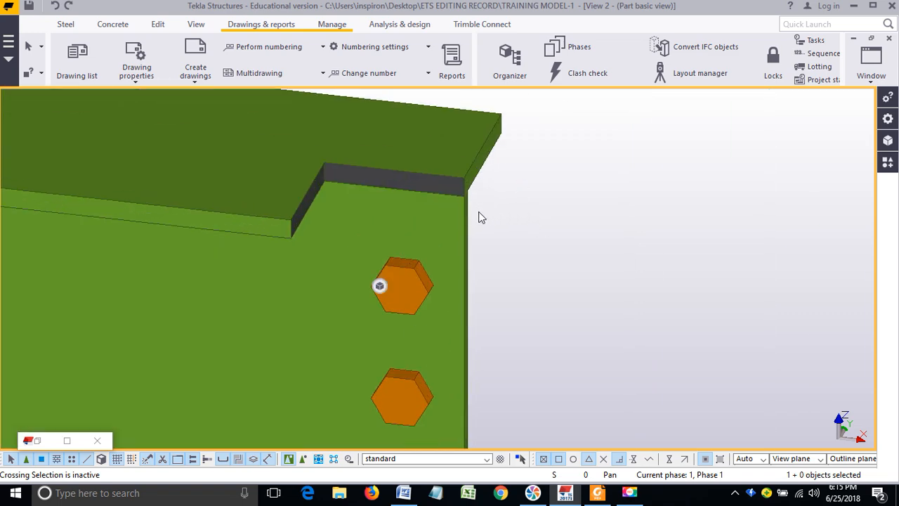
pyautogui.press('v')
pyautogui.click(447, 183)
pyautogui.keyDown('ctrl'); pyautogui.moveTo(431, 259); pyautogui.dragTo(598, 244, button='middle'); pyautogui.keyUp('ctrl')
pyautogui.scroll(-6, 518, 289)
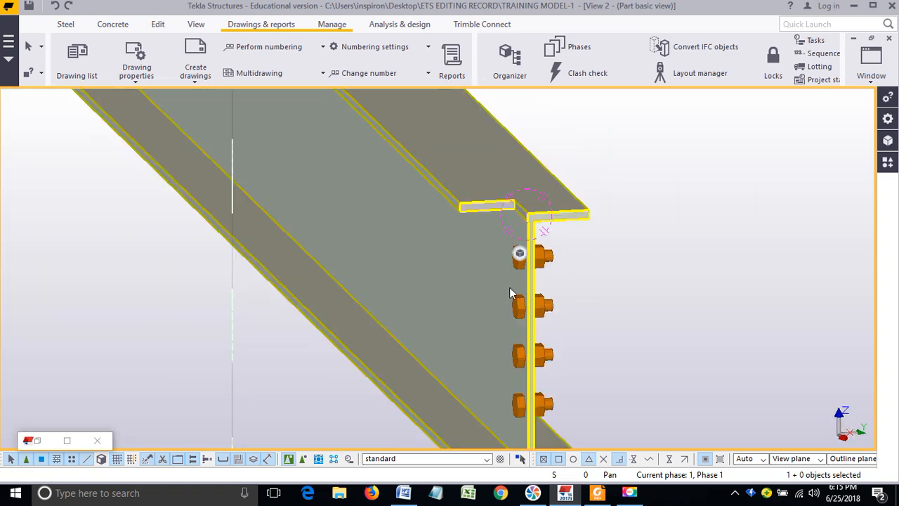
# Step: Examine the bottom-flange cut at the beam's left end and its offset from the web, viewing it from several angles
pyautogui.scroll(-2, 520, 305)
pyautogui.moveTo(393, 288); pyautogui.dragTo(735, 338, button='middle')
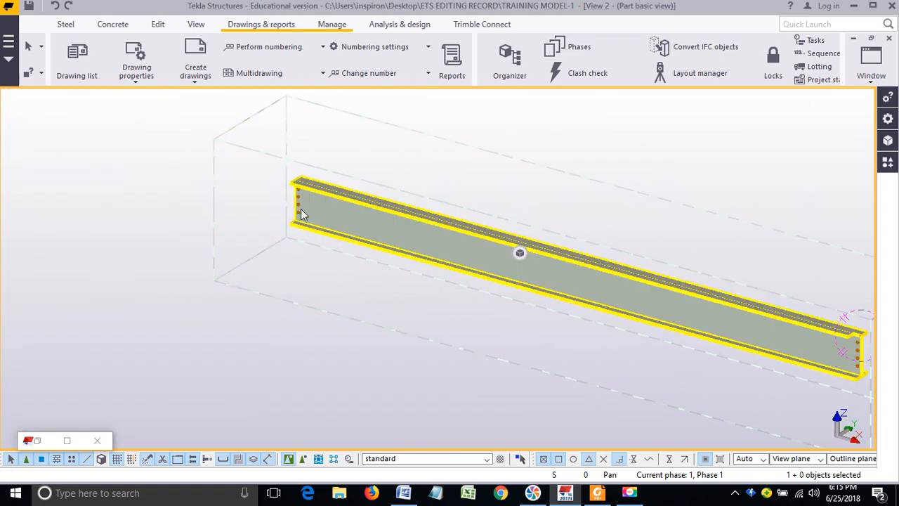
pyautogui.scroll(5, 305, 201)
pyautogui.press('v')
pyautogui.click(305, 142)
pyautogui.moveTo(359, 181); pyautogui.dragTo(361, 246, button='middle')
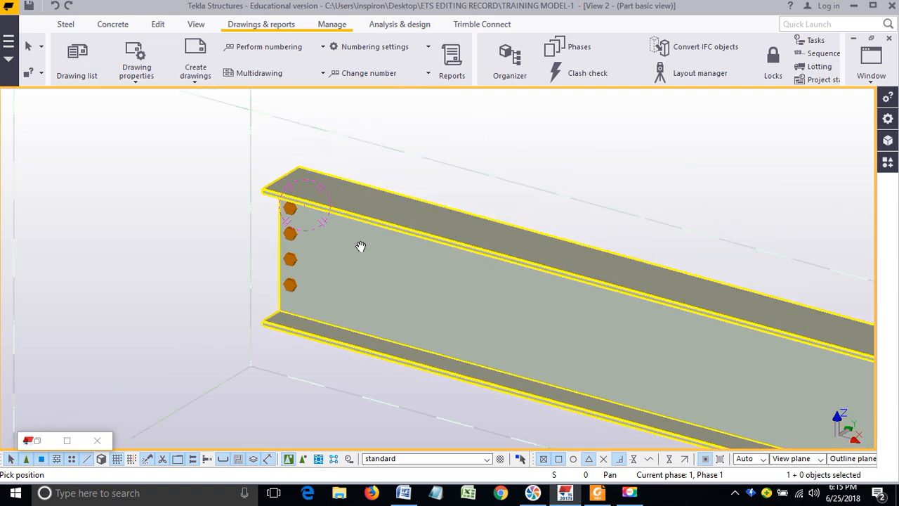
pyautogui.keyDown('ctrl'); pyautogui.moveTo(426, 246); pyautogui.dragTo(425, 275, button='middle'); pyautogui.keyUp('ctrl')
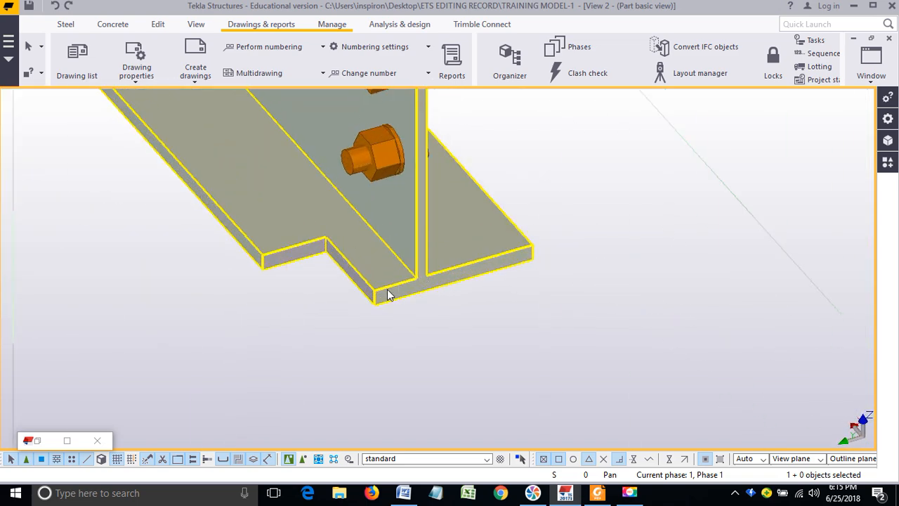
pyautogui.scroll(-5, 420, 281)
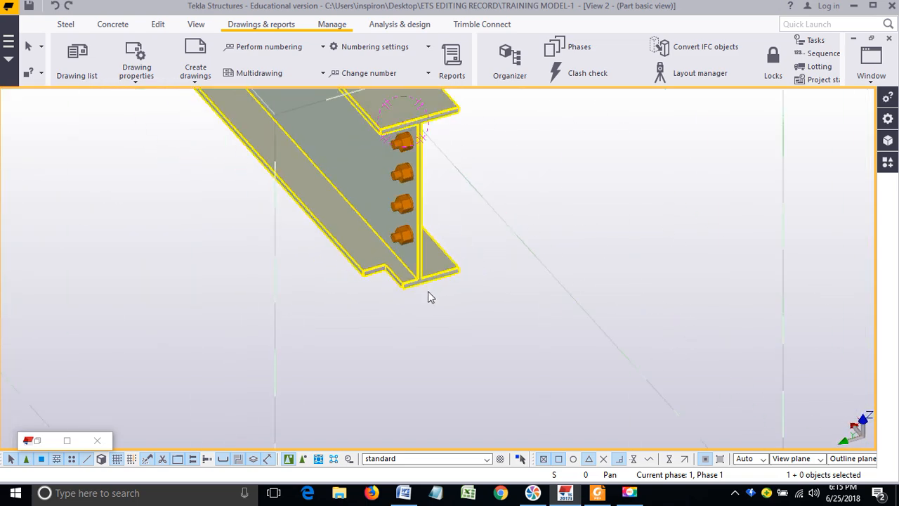
pyautogui.keyDown('ctrl'); pyautogui.moveTo(486, 288); pyautogui.dragTo(431, 290, button='middle'); pyautogui.keyUp('ctrl')
pyautogui.scroll(2, 430, 292)
pyautogui.scroll(2, 431, 296)
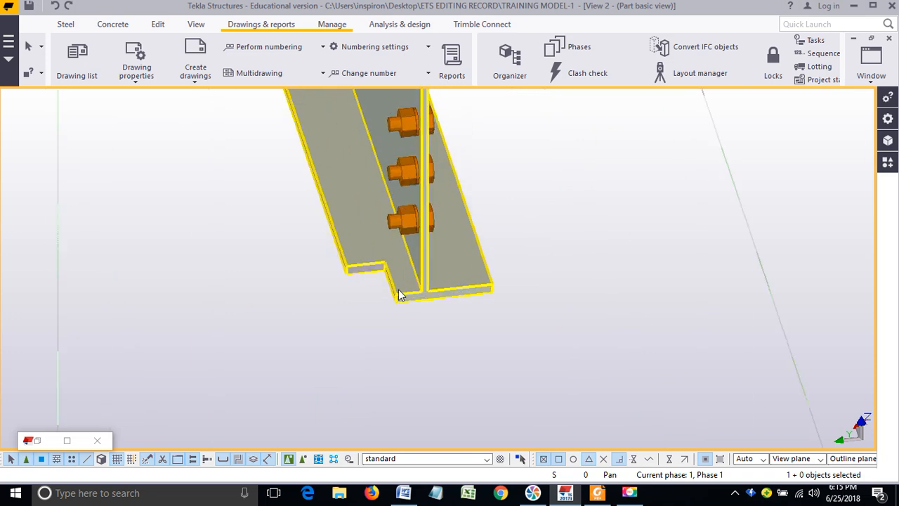
pyautogui.scroll(1, 421, 293)
pyautogui.scroll(-3, 422, 293)
pyautogui.keyDown('ctrl'); pyautogui.moveTo(442, 298); pyautogui.dragTo(241, 290, button='middle'); pyautogui.keyUp('ctrl')
pyautogui.scroll(-4, 241, 289)
# Step: Compare the bottom-flange cut with the flush top-flange cut at the opposite end of the beam
pyautogui.keyDown('ctrl'); pyautogui.moveTo(672, 245); pyautogui.dragTo(388, 258, button='middle'); pyautogui.keyUp('ctrl')
pyautogui.scroll(5, 387, 225)
pyautogui.scroll(-3, 478, 297)
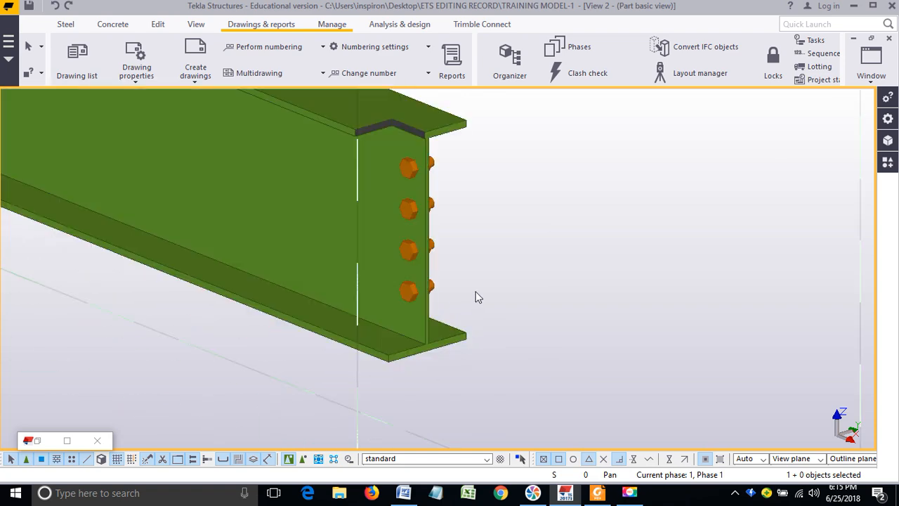
pyautogui.scroll(3, 425, 174)
pyautogui.scroll(2, 435, 184)
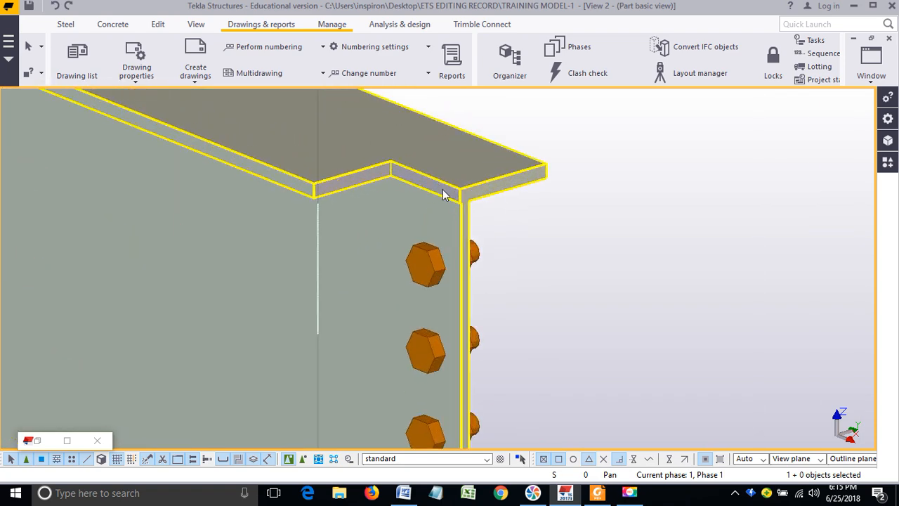
pyautogui.scroll(-2, 443, 195)
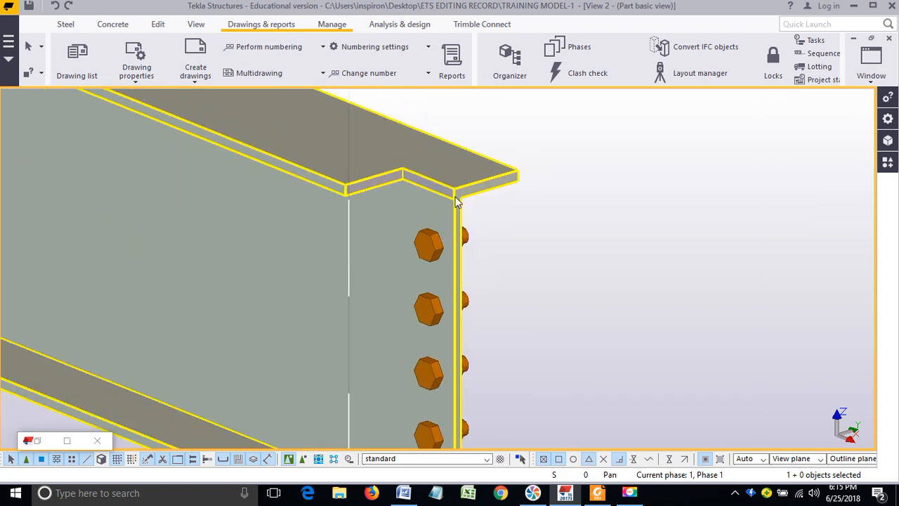
# Step: Bring back the drawing list and open beam drawing B298
pyautogui.click(67, 441)
pyautogui.click(387, 91)
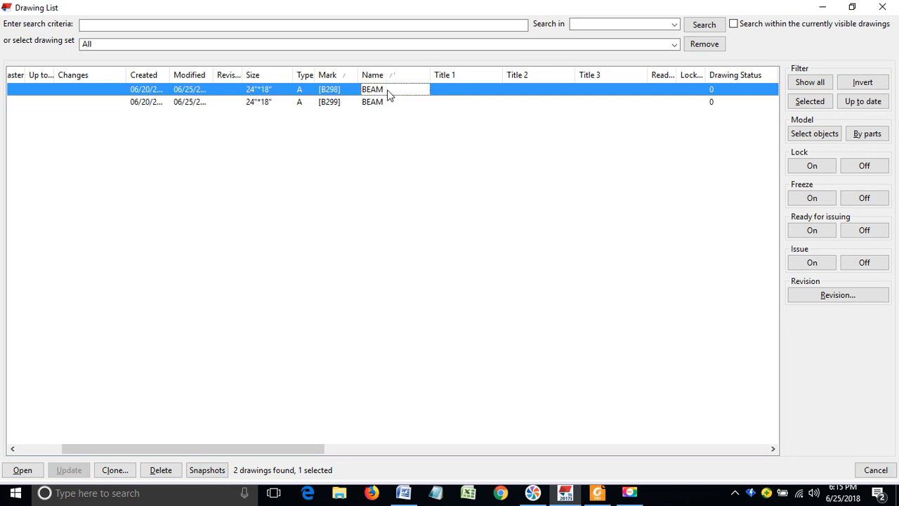
pyautogui.doubleClick(390, 94)
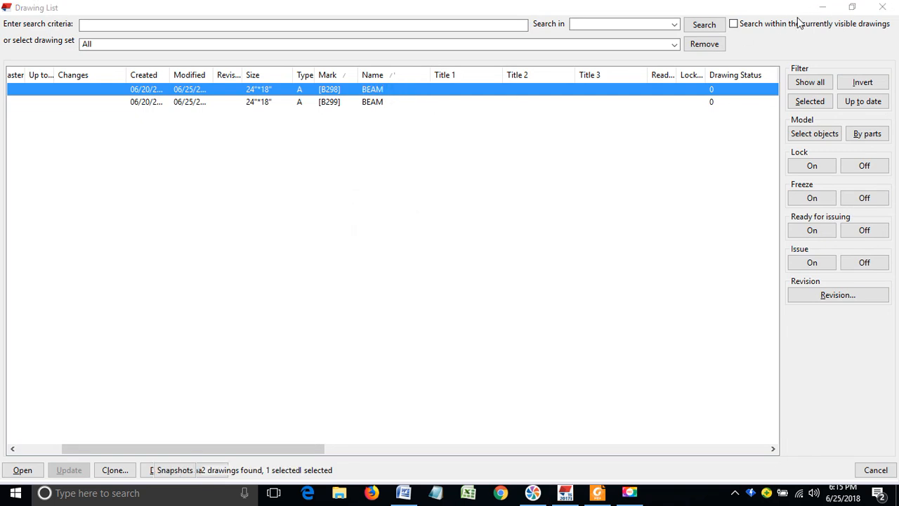
# Step: Draw a straight vertical line about 1 3/16" long from the top of the section view's lower-left web fillet to the flange's bottom edge
pyautogui.scroll(4, 565, 239)
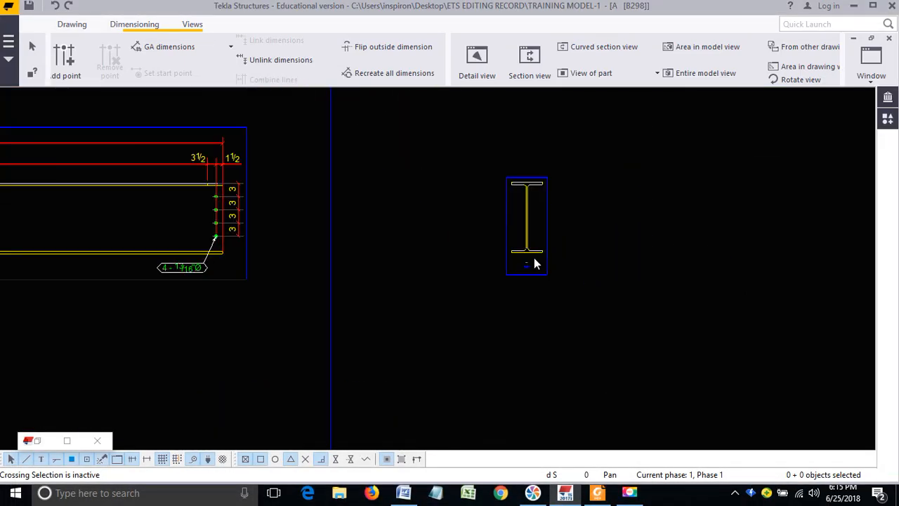
pyautogui.scroll(5, 532, 259)
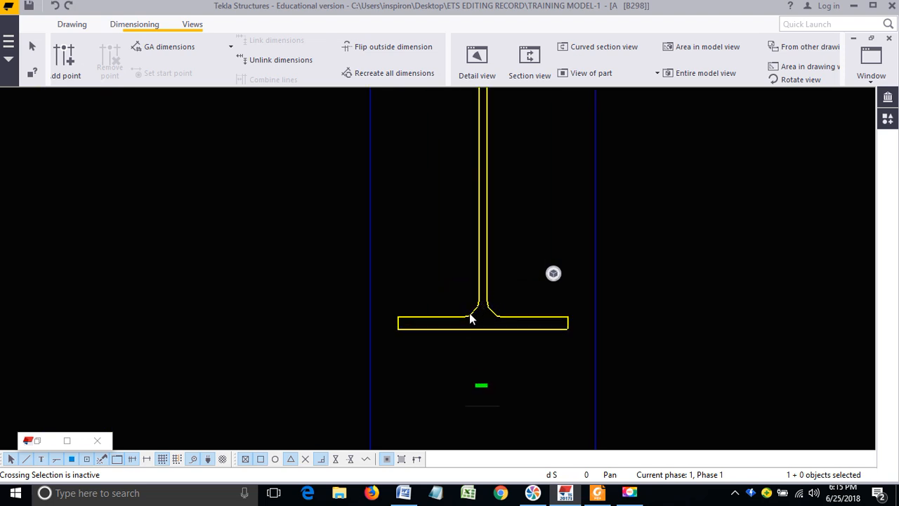
pyautogui.scroll(3, 474, 310)
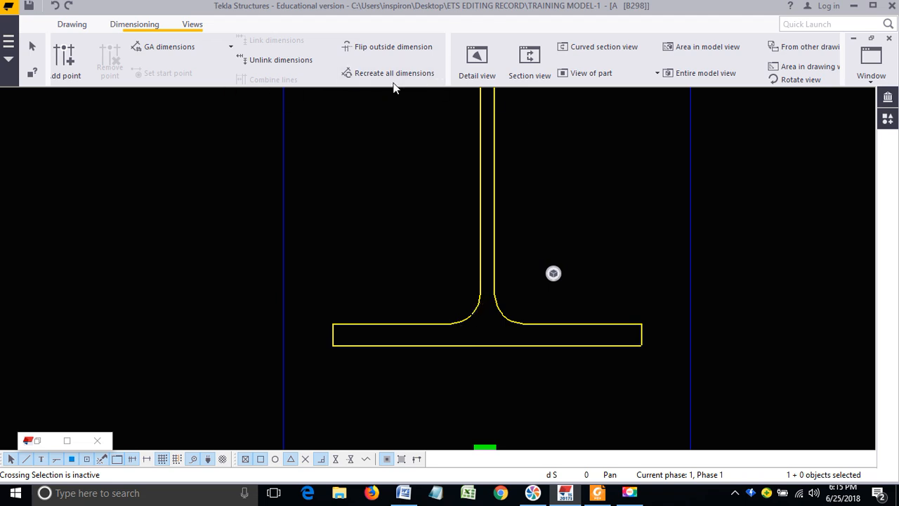
pyautogui.scroll(-5, 630, 83)
pyautogui.scroll(3, 489, 80)
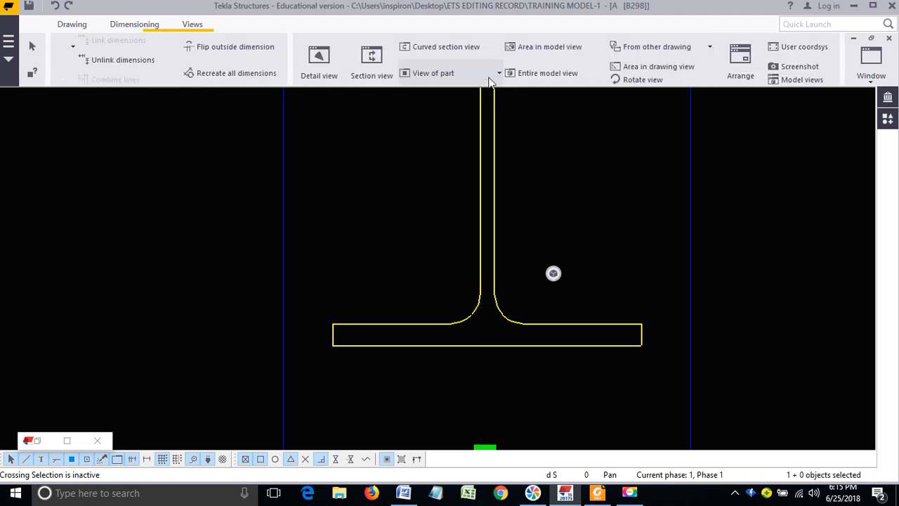
pyautogui.scroll(5, 450, 81)
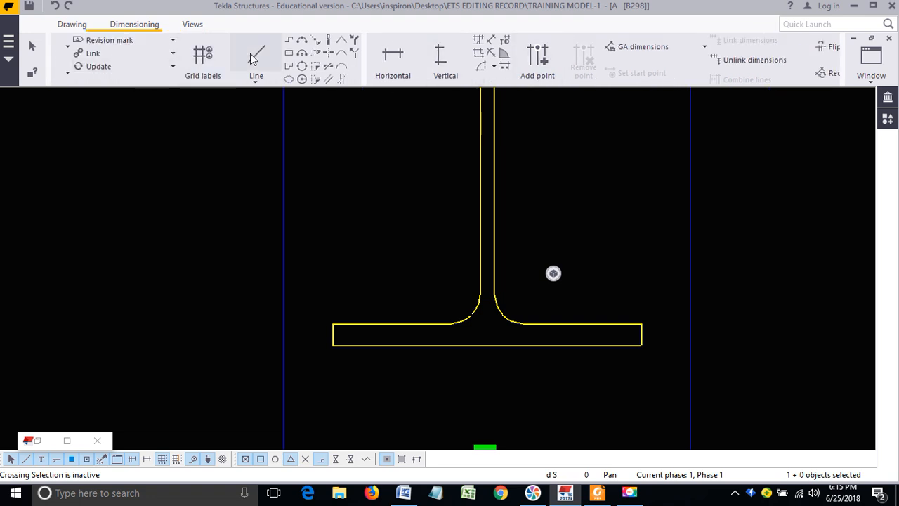
pyautogui.click(254, 57)
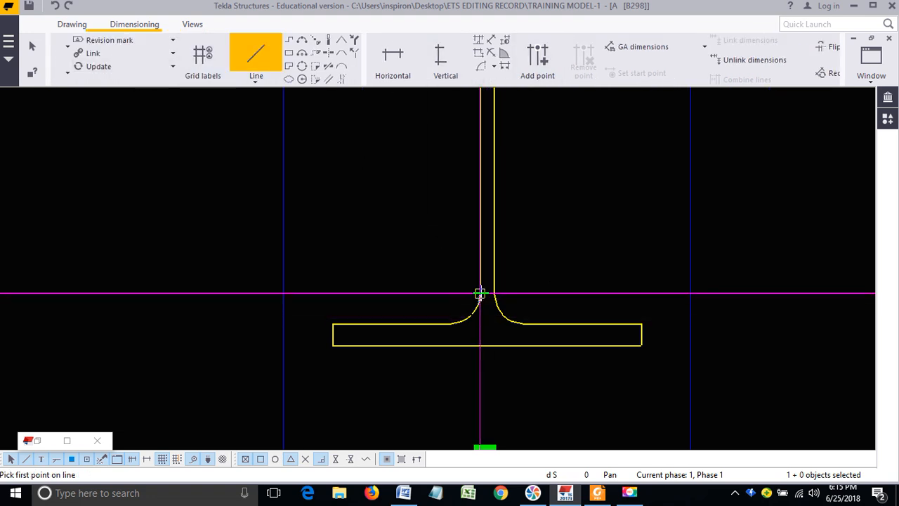
pyautogui.scroll(2, 480, 294)
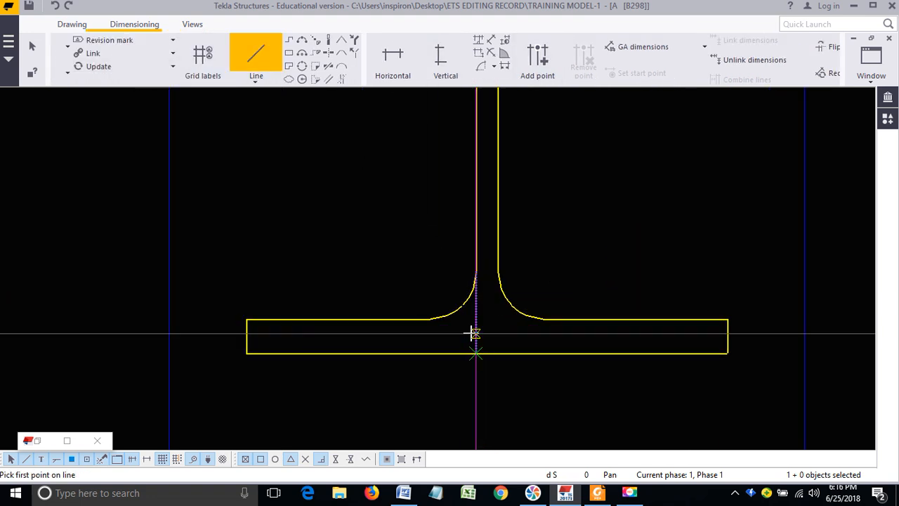
pyautogui.press('Escape')
pyautogui.scroll(3, 475, 330)
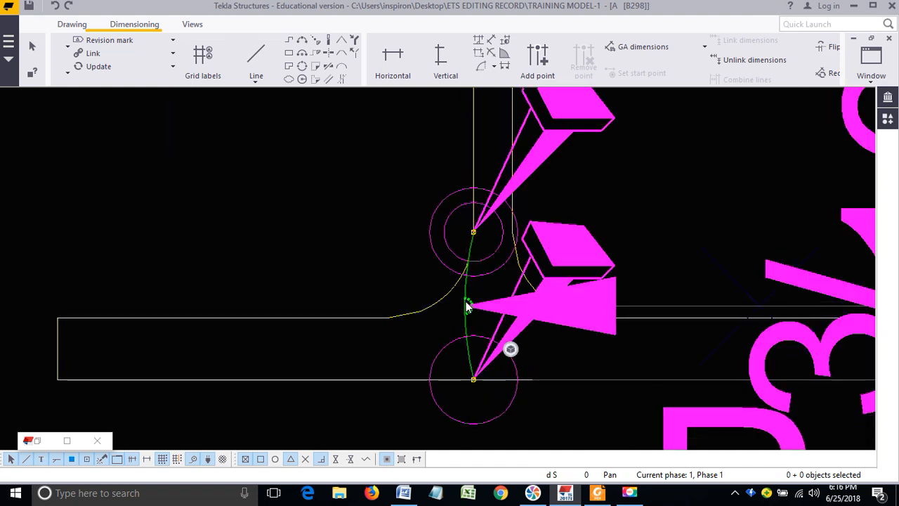
pyautogui.moveTo(466, 302); pyautogui.dragTo(472, 295)
pyautogui.scroll(1, 473, 263)
pyautogui.rightClick(299, 200)
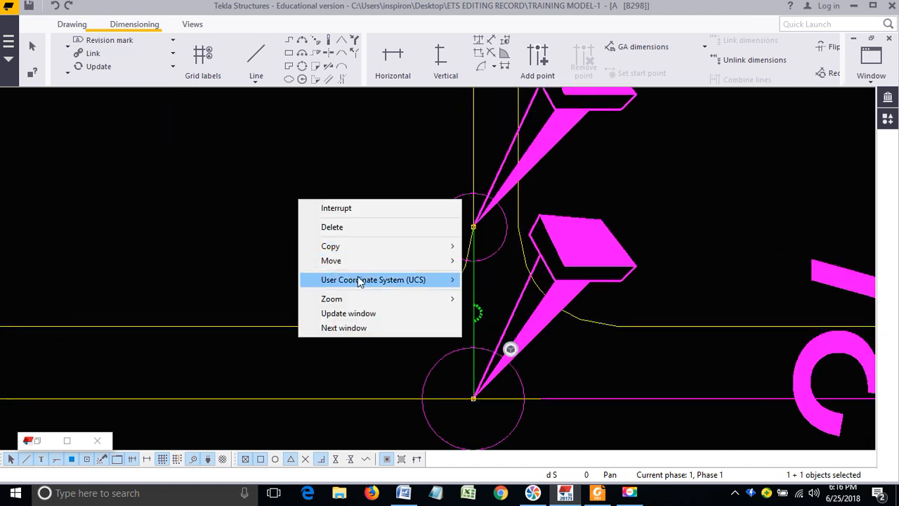
pyautogui.moveTo(347, 265)
pyautogui.click(492, 260)
pyautogui.moveTo(434, 399); pyautogui.dragTo(376, 330, button='middle')
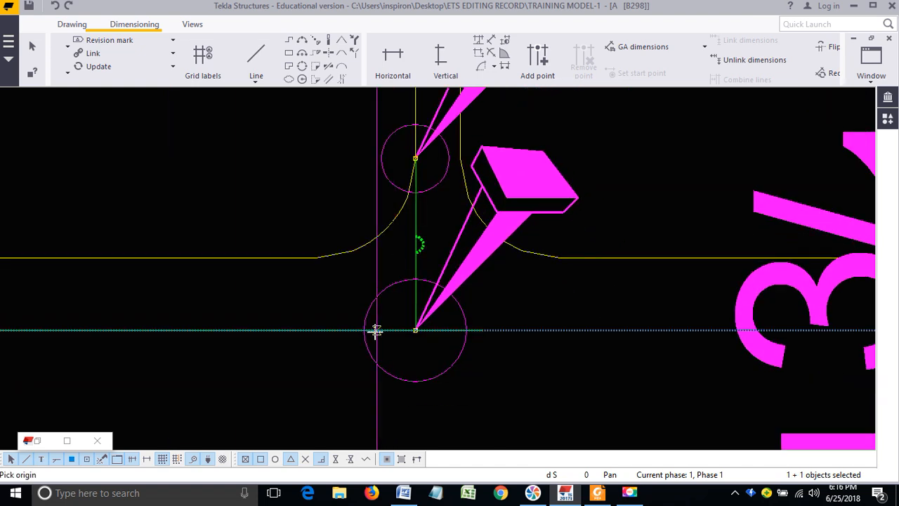
pyautogui.click(331, 330)
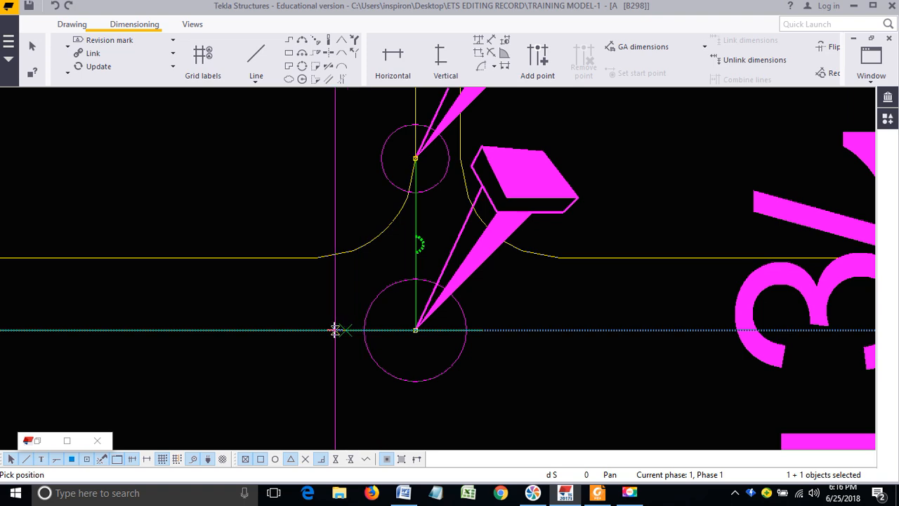
pyautogui.rightClick(298, 204)
pyautogui.click(330, 209)
# Step: Move the vertical line slightly to the left of the web face, picking both points along the flange's bottom edge
pyautogui.scroll(-1, 408, 214)
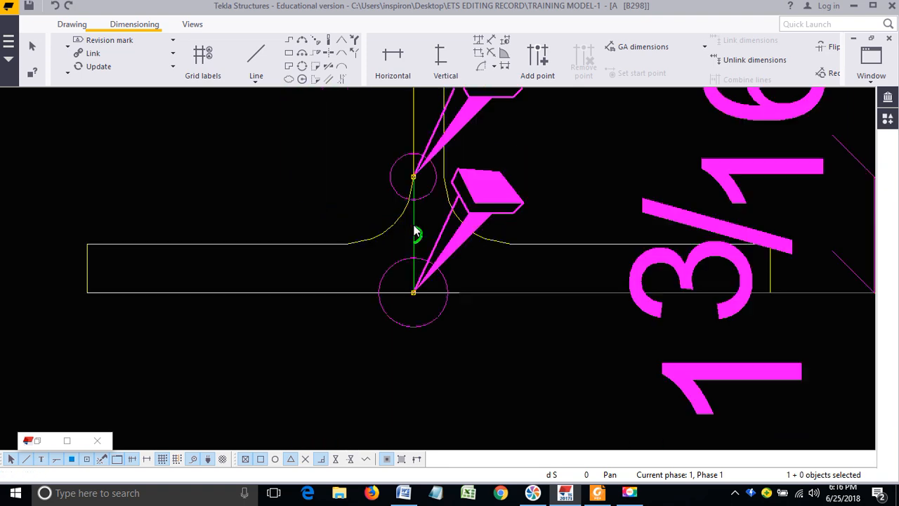
pyautogui.rightClick(415, 232)
pyautogui.moveTo(314, 231)
pyautogui.click(439, 227)
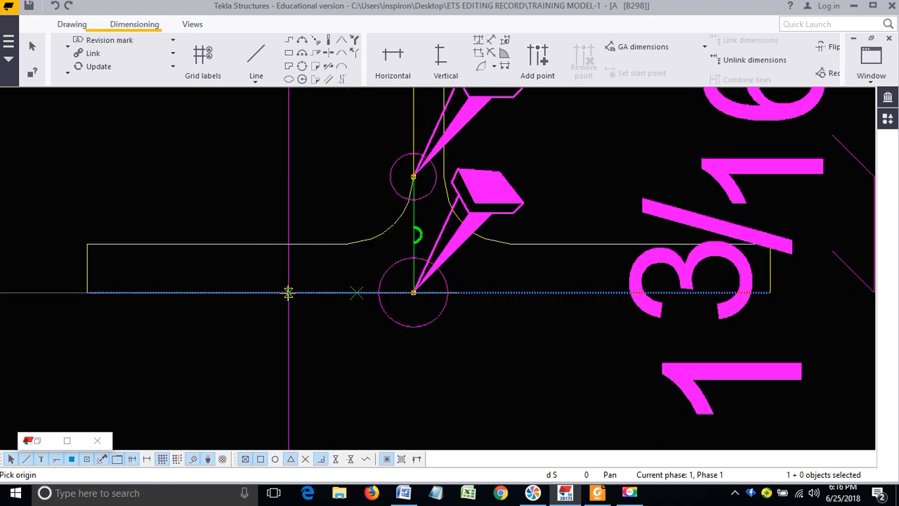
pyautogui.click(288, 293)
pyautogui.click(279, 293)
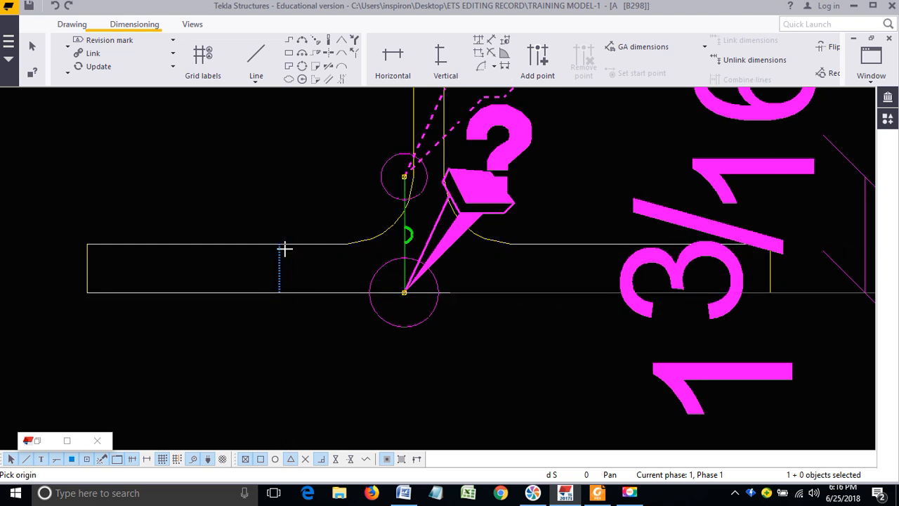
pyautogui.press('Escape')
# Step: Delete the moved line beside the web fillet and undo the deletion
pyautogui.press('Delete')
pyautogui.scroll(-2, 399, 202)
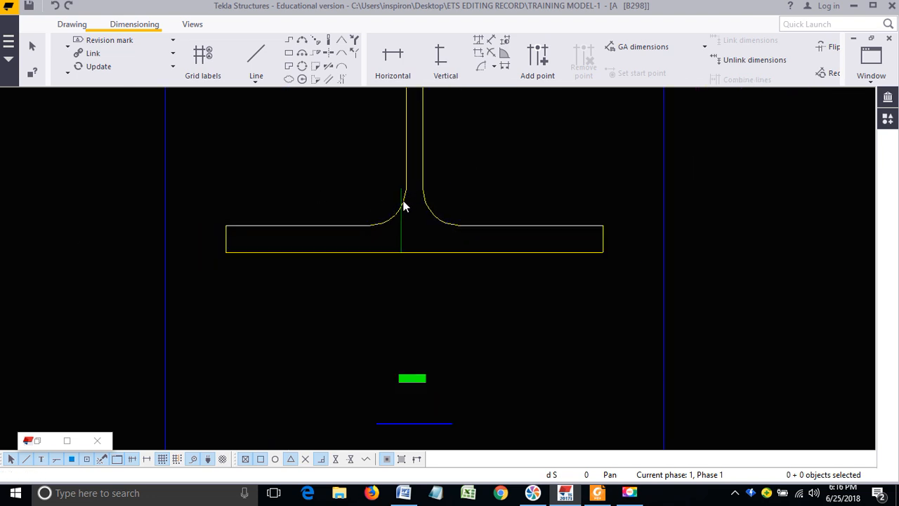
pyautogui.hotkey('ctrl', 'z')
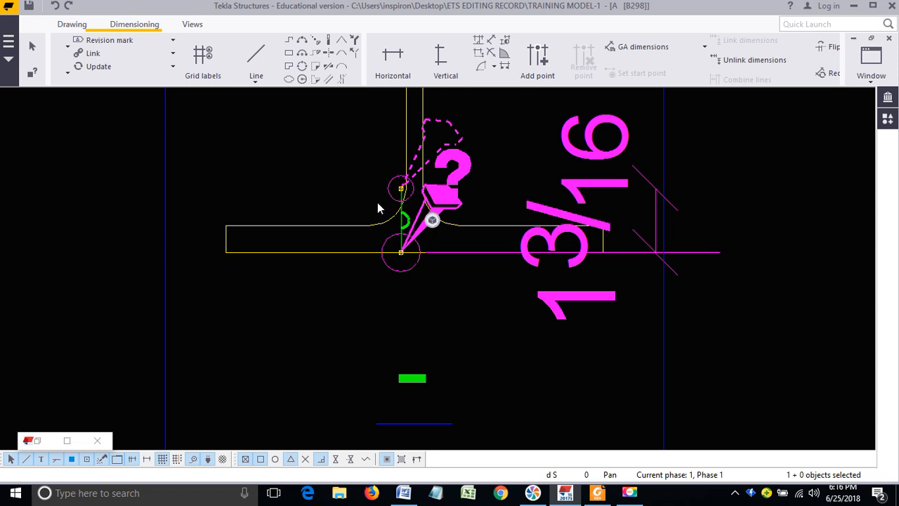
# Step: Delete the vertical line and its dimension beside the section view's lower-left web fillet
pyautogui.press('Delete')
pyautogui.scroll(2, 401, 200)
pyautogui.hotkey('ctrl', 'z')
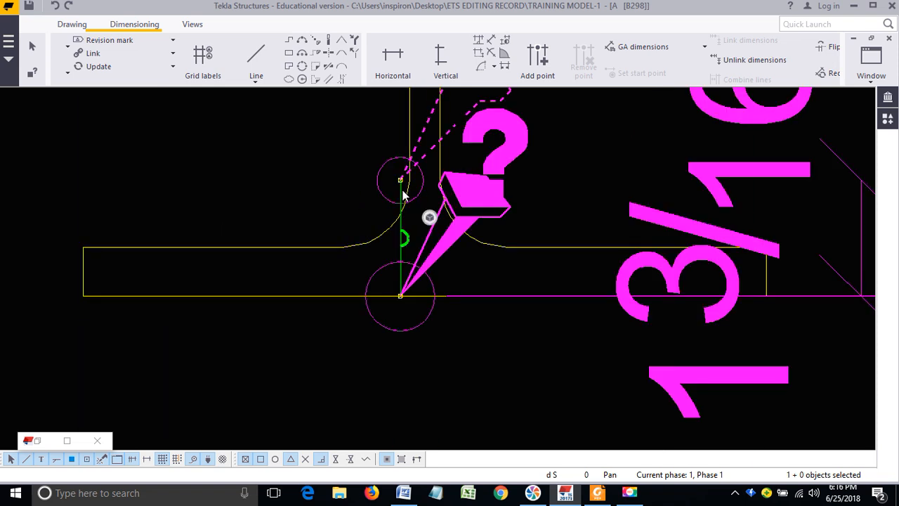
pyautogui.press('Delete')
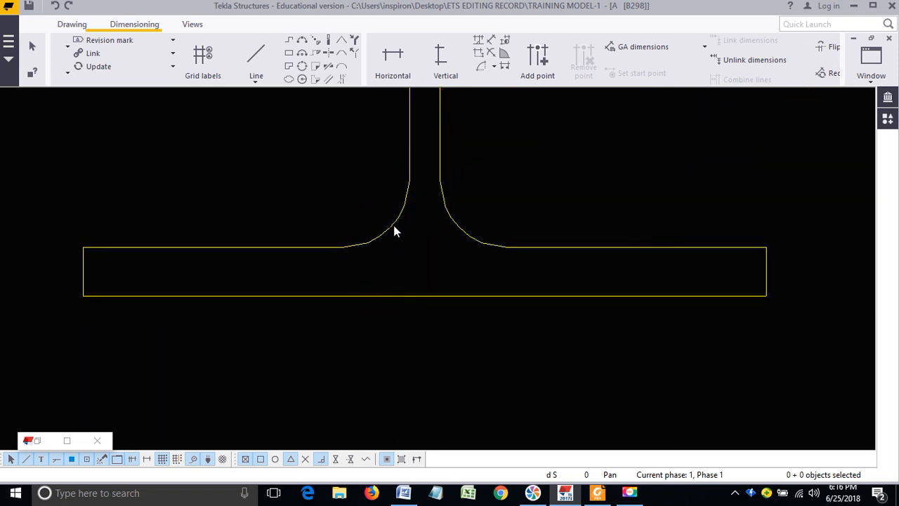
pyautogui.scroll(-1, 400, 224)
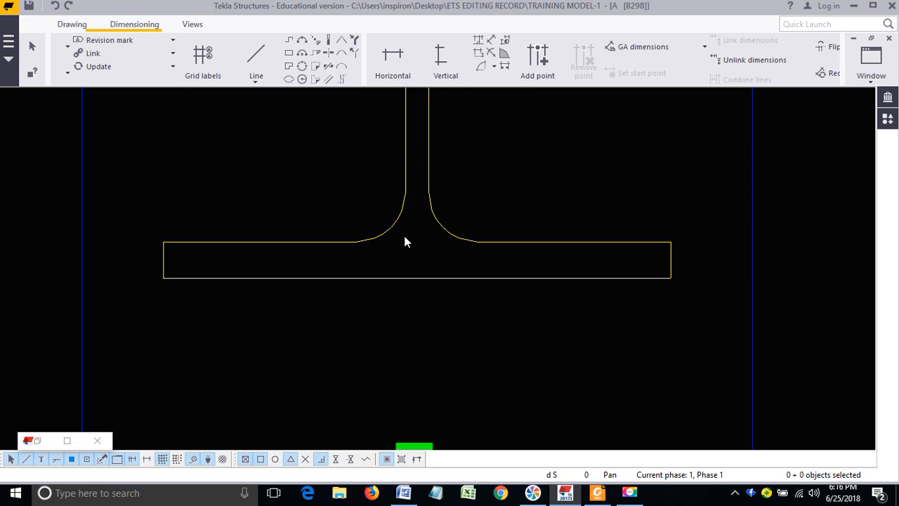
# Step: Examine the "CUT TOP FLAGE FLUSH WITH WEB" note at the right end of the top view
pyautogui.scroll(-10, 404, 242)
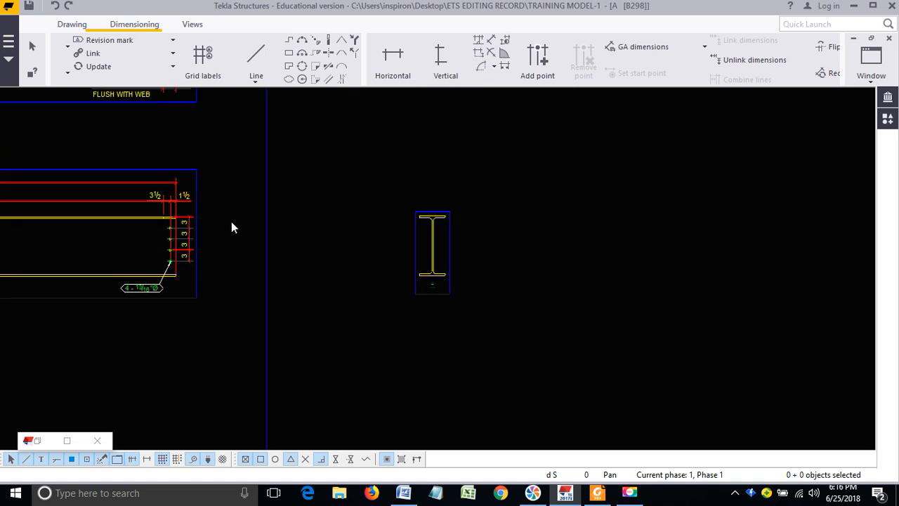
pyautogui.moveTo(111, 114); pyautogui.dragTo(374, 216, button='middle')
pyautogui.scroll(5, 374, 218)
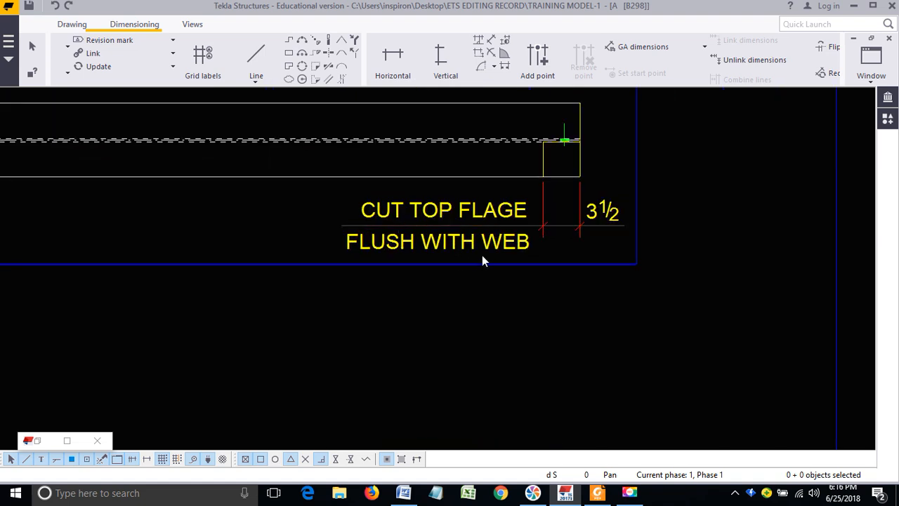
pyautogui.scroll(2, 450, 258)
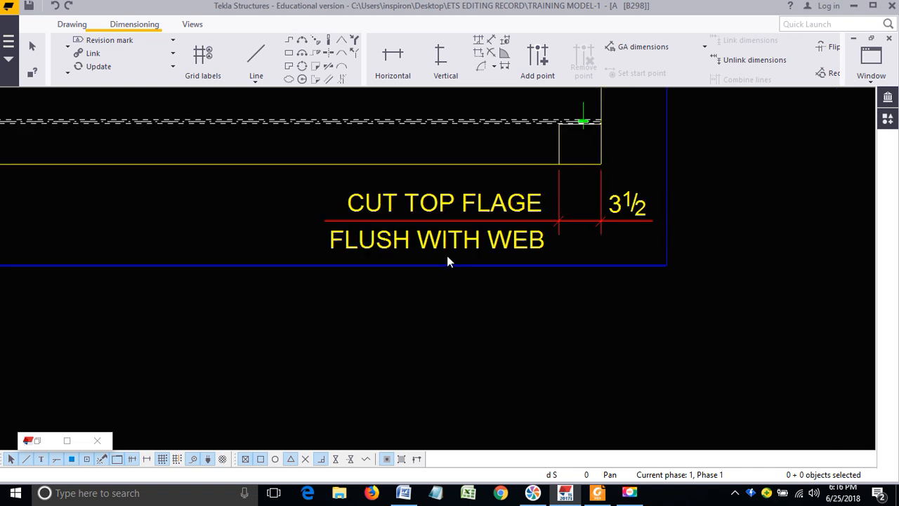
pyautogui.scroll(-3, 492, 254)
# Step: Inspect the top flange cut at the bolted beam end in the part view, and the beam ends in the 3D model view
pyautogui.hotkey('ctrl', 'Tab')
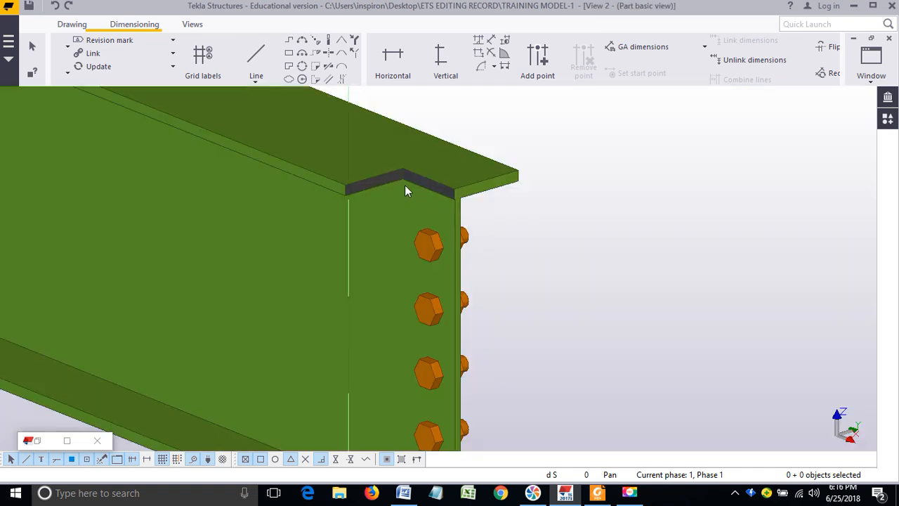
pyautogui.scroll(-3, 414, 184)
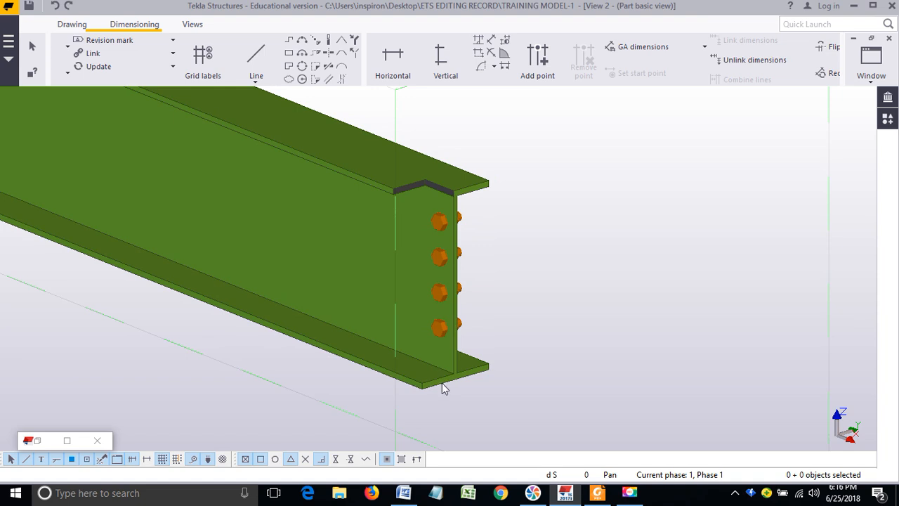
pyautogui.scroll(2, 442, 382)
pyautogui.scroll(3, 464, 169)
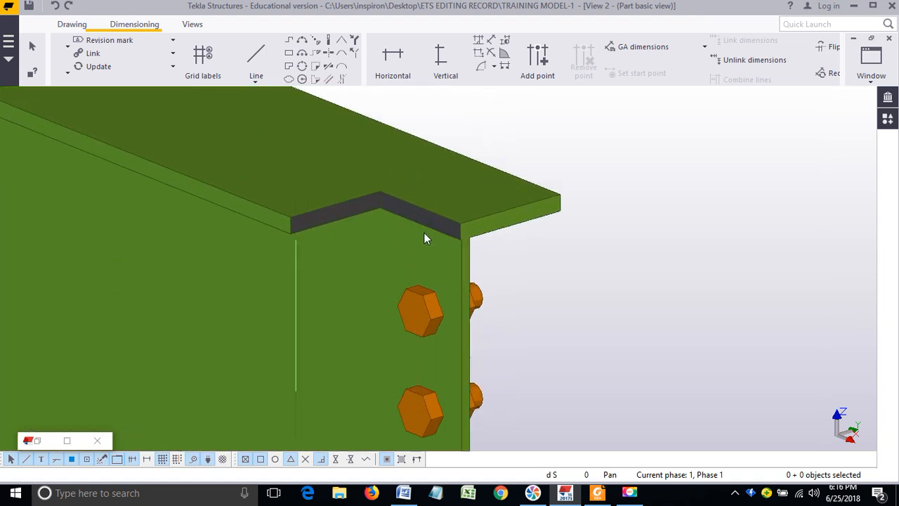
pyautogui.scroll(1, 424, 238)
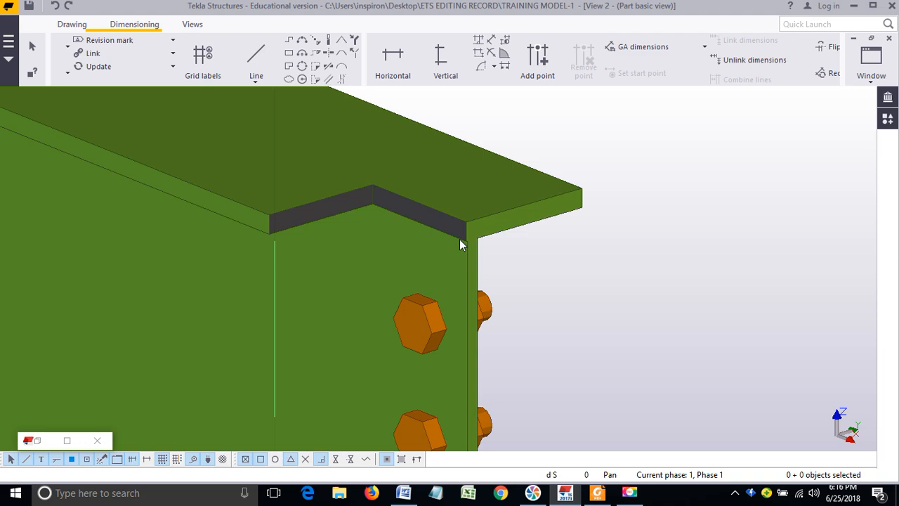
pyautogui.scroll(-6, 459, 239)
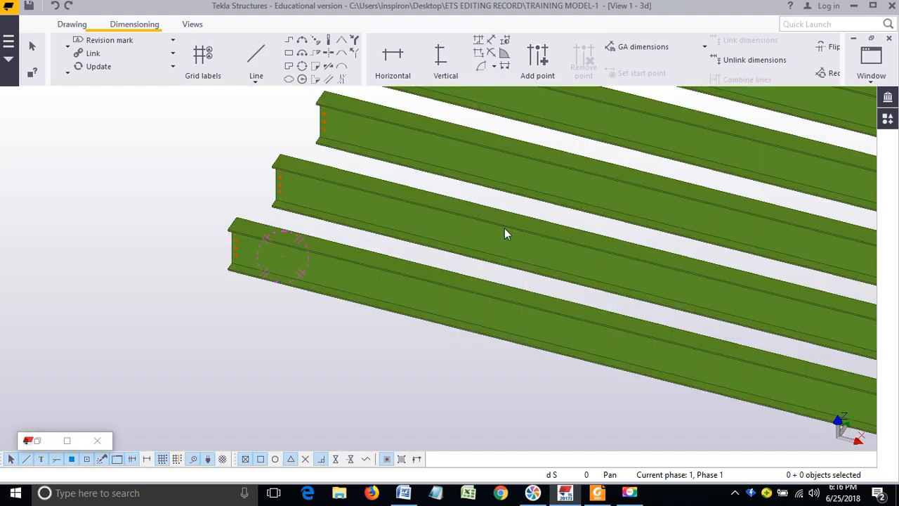
pyautogui.scroll(-6, 504, 232)
pyautogui.scroll(7, 594, 299)
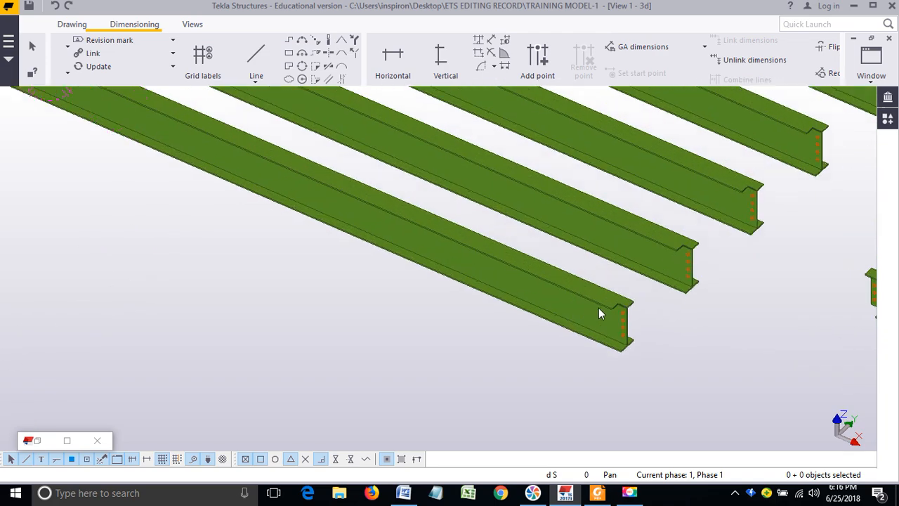
pyautogui.scroll(-3, 604, 320)
pyautogui.scroll(3, 617, 322)
pyautogui.scroll(-3, 594, 307)
pyautogui.scroll(3, 570, 301)
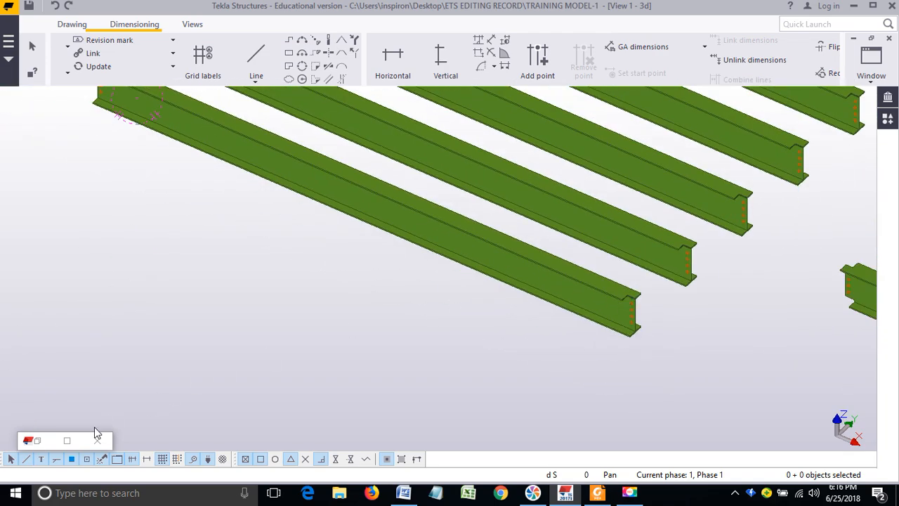
# Step: Reopen beam drawing B298 from the drawing list, keeping the drawing changes and creating a snapshot
pyautogui.click(68, 441)
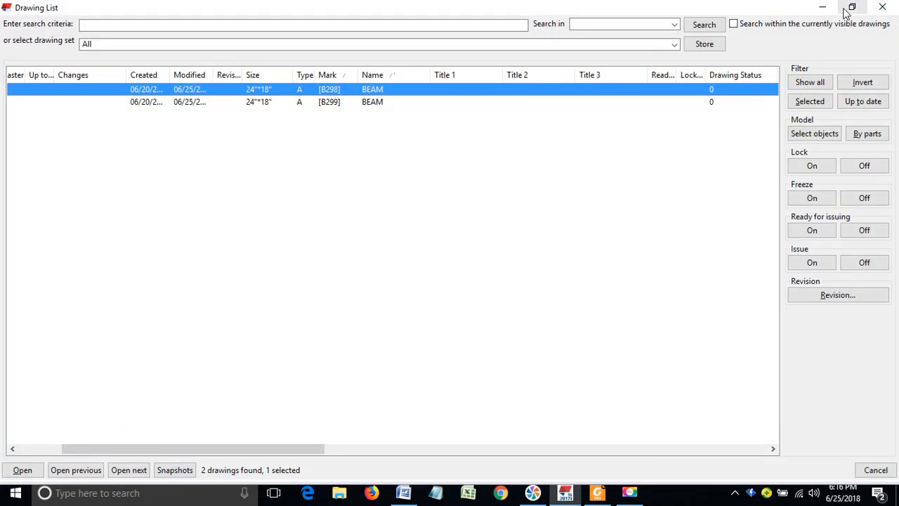
pyautogui.doubleClick(409, 92)
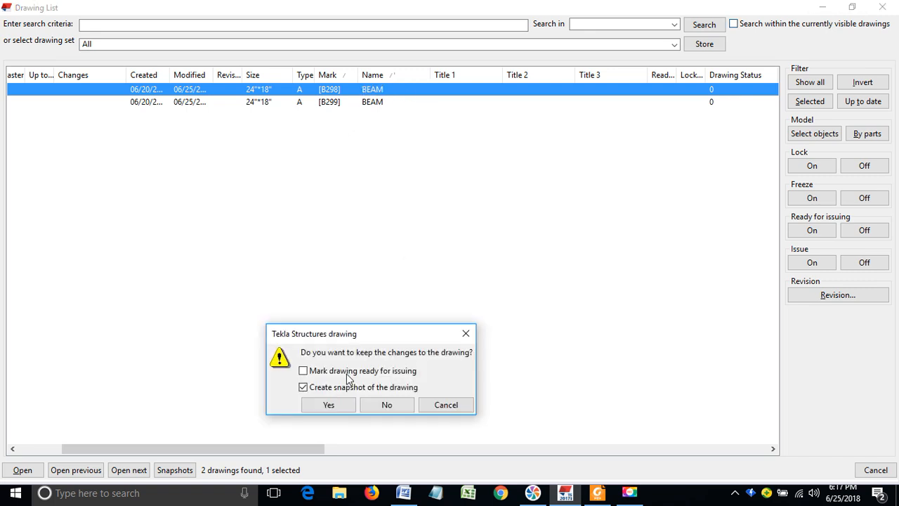
pyautogui.click(333, 403)
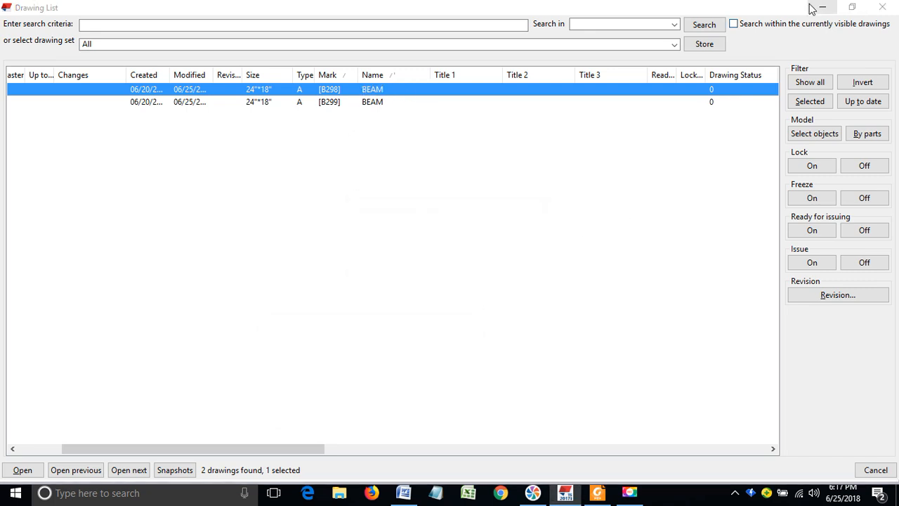
pyautogui.click(823, 9)
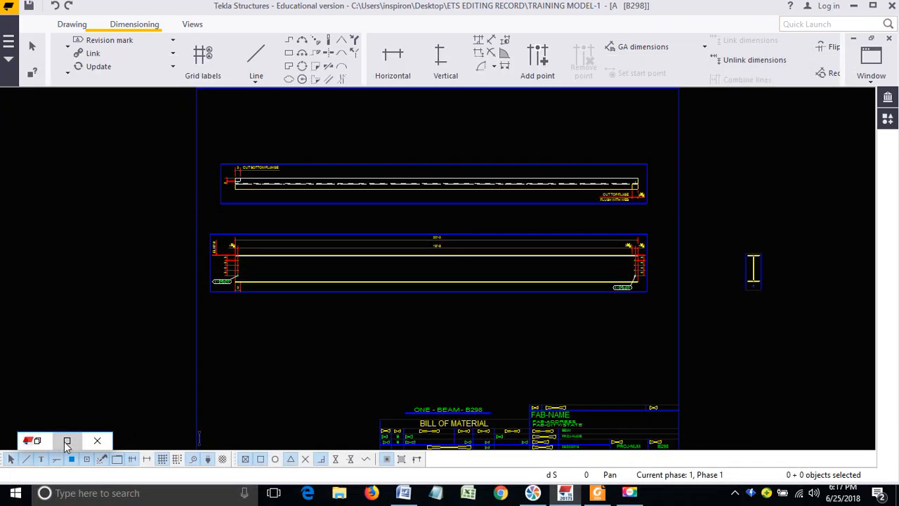
# Step: Open beam drawing B299 from the drawing list and minimize the list
pyautogui.click(67, 444)
pyautogui.doubleClick(372, 102)
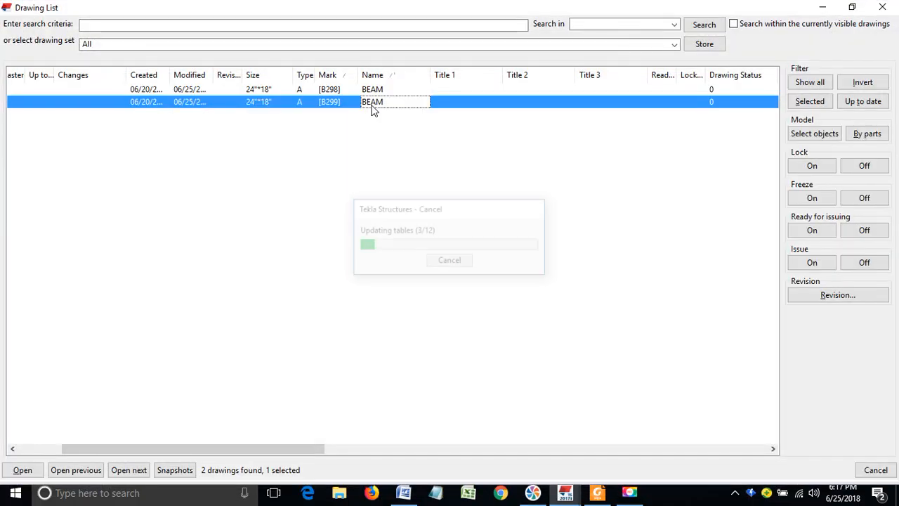
pyautogui.click(822, 7)
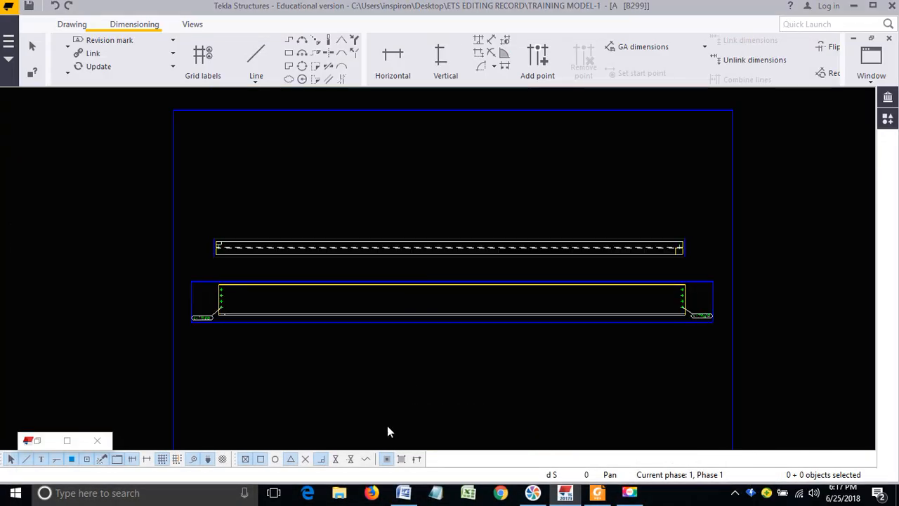
# Step: Switch to the Word checklist "SIMPLE BEAM WITH CUT TOP AND BOTTOM FLANGE" to review its items, and return to the Tekla drawing
pyautogui.hotkey('alt', 'Tab')
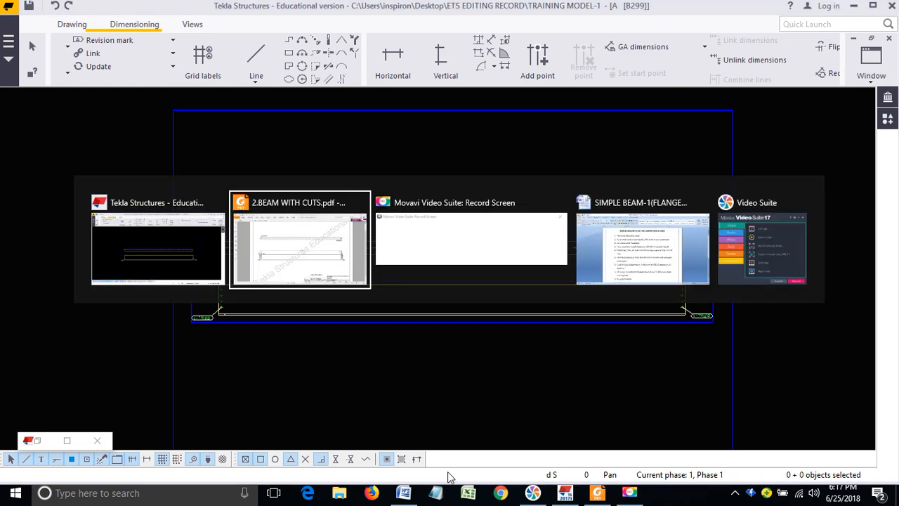
pyautogui.click(644, 247)
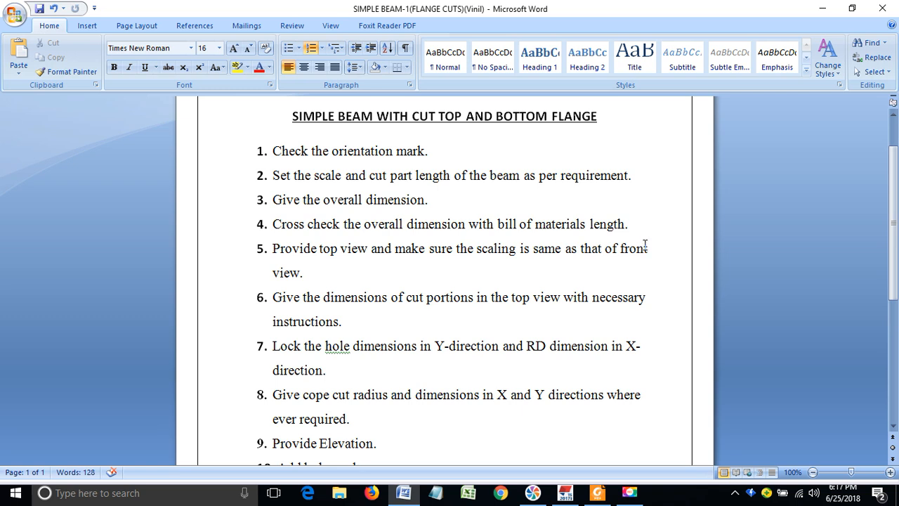
pyautogui.click(566, 494)
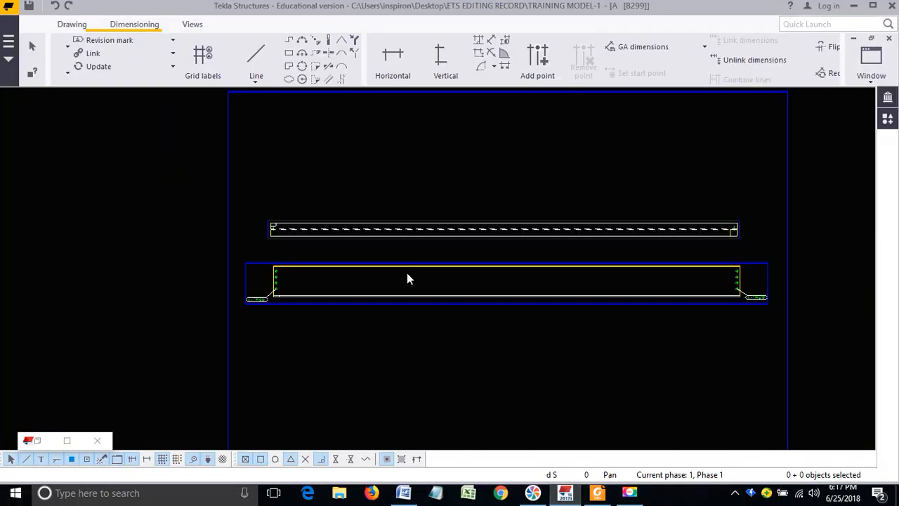
# Step: Turn on the orientation mark for the beam in the front view through its drawing part properties
pyautogui.scroll(5, 271, 263)
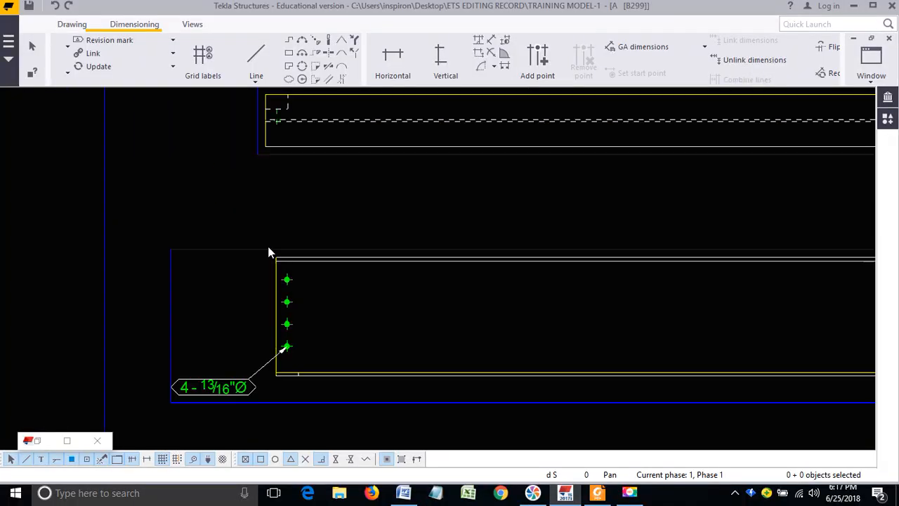
pyautogui.scroll(1, 269, 247)
pyautogui.doubleClick(319, 265)
pyautogui.moveTo(573, 54); pyautogui.dragTo(732, 15)
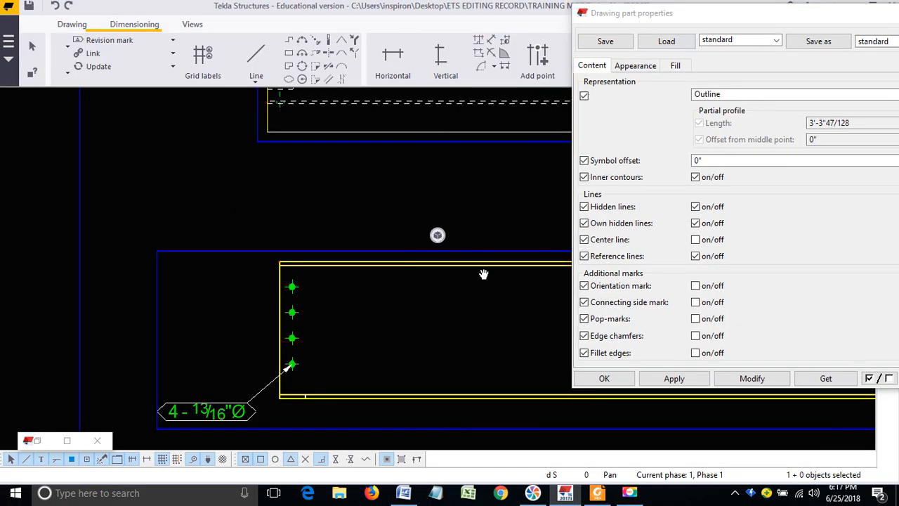
pyautogui.moveTo(483, 274); pyautogui.dragTo(339, 240)
pyautogui.click(695, 286)
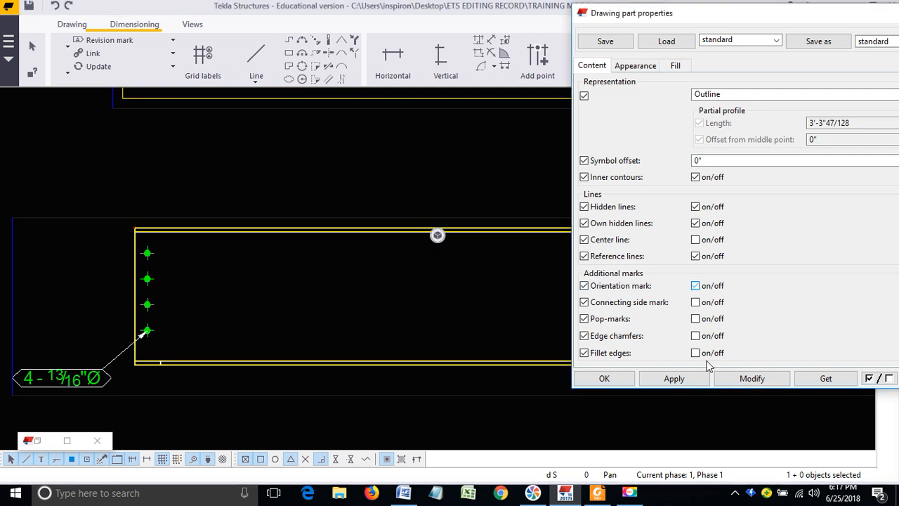
pyautogui.click(747, 384)
pyautogui.click(624, 386)
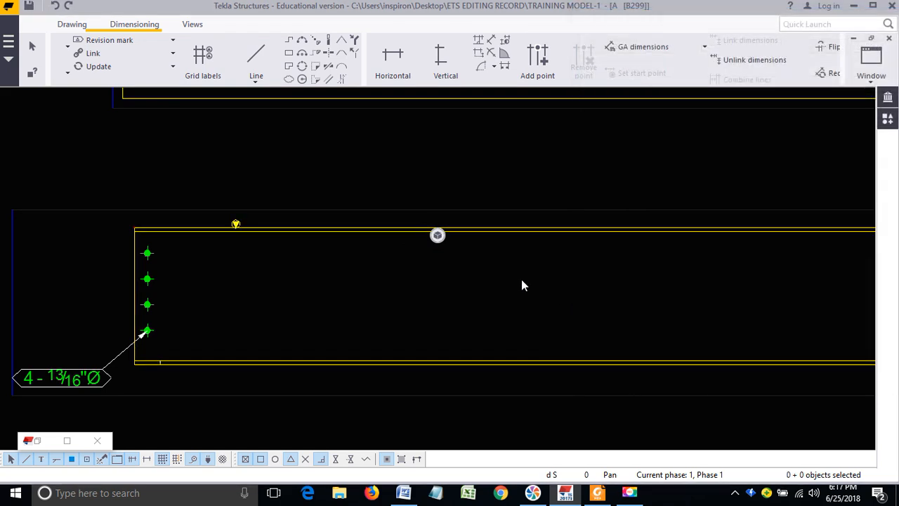
# Step: Examine the position of the orientation mark on the front view's top flange relative to both beam ends
pyautogui.scroll(-2, 421, 249)
pyautogui.click(425, 242)
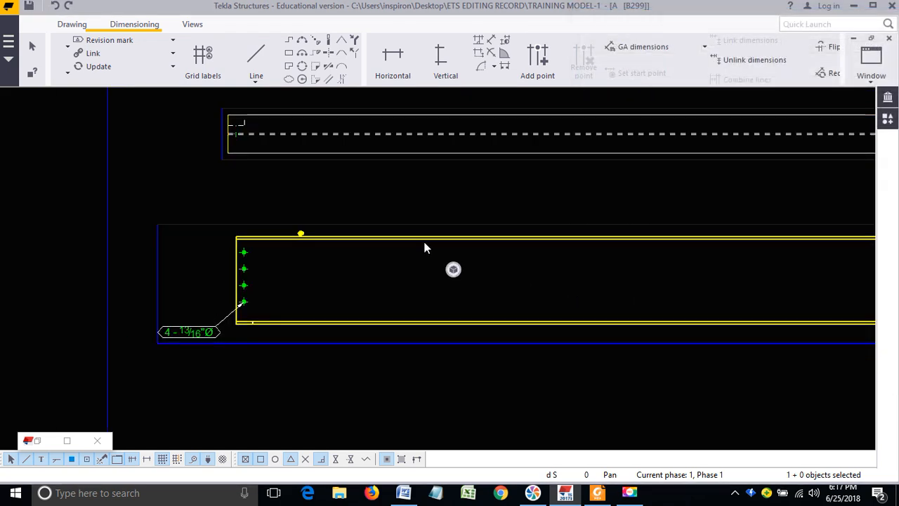
pyautogui.scroll(-1, 250, 246)
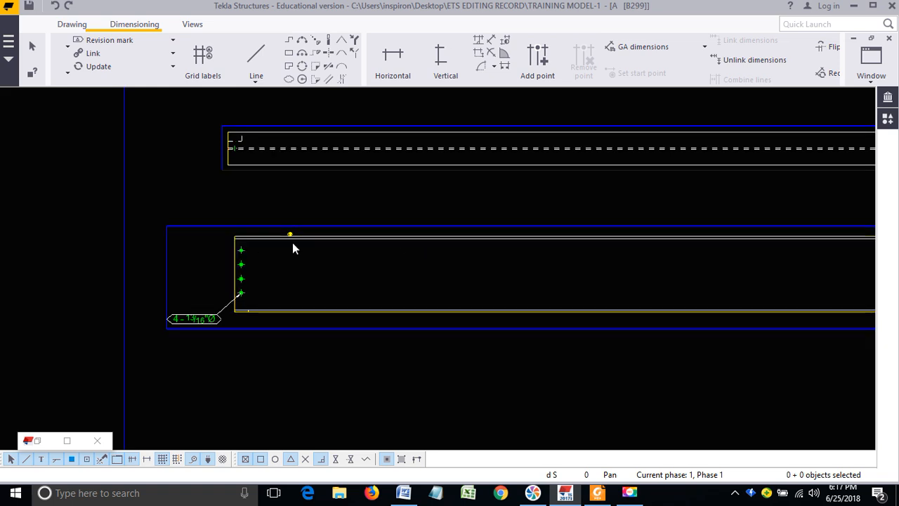
pyautogui.scroll(-1, 279, 246)
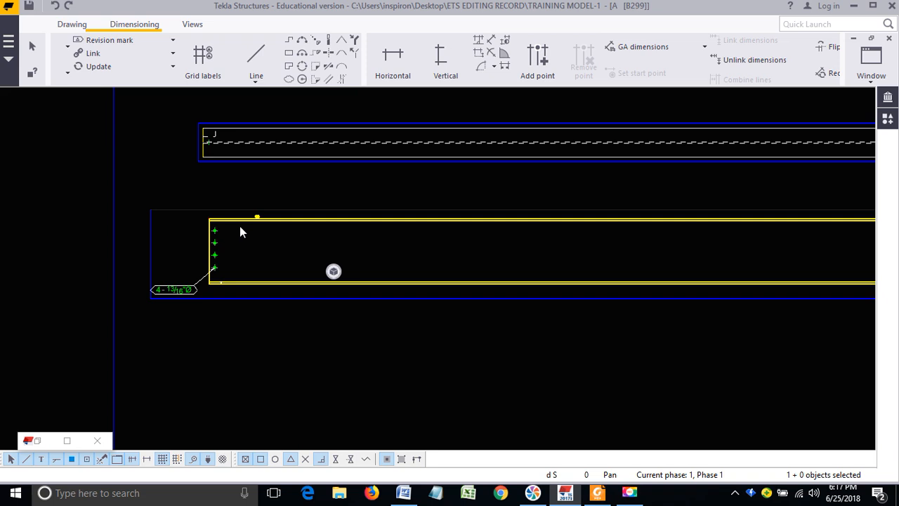
pyautogui.scroll(-3, 244, 231)
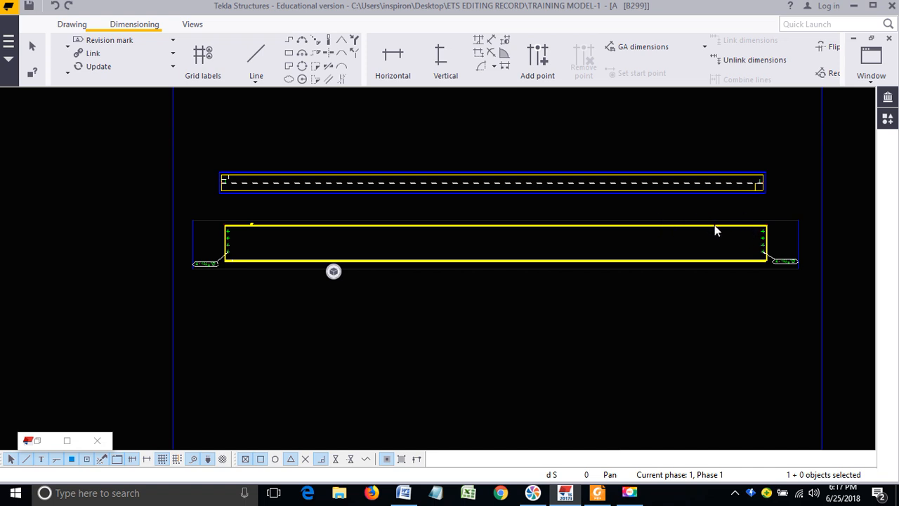
pyautogui.scroll(4, 253, 232)
pyautogui.scroll(1, 256, 281)
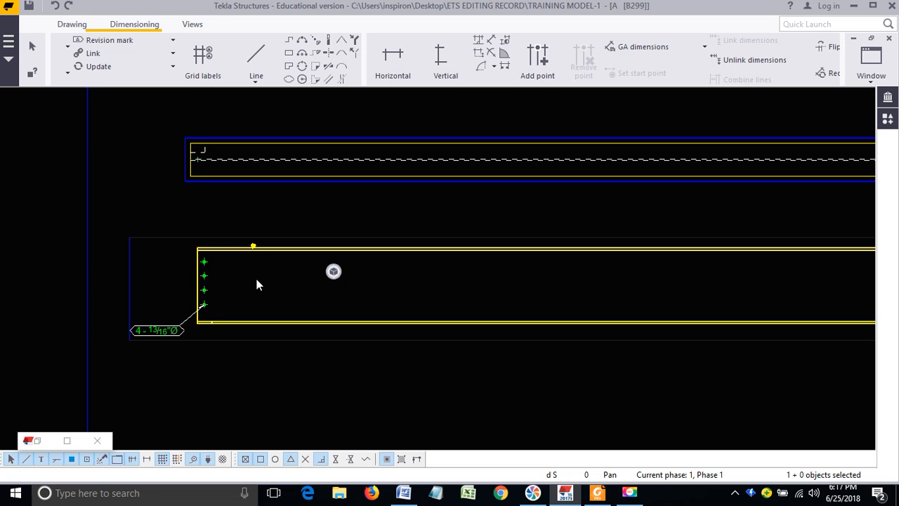
pyautogui.scroll(2, 246, 260)
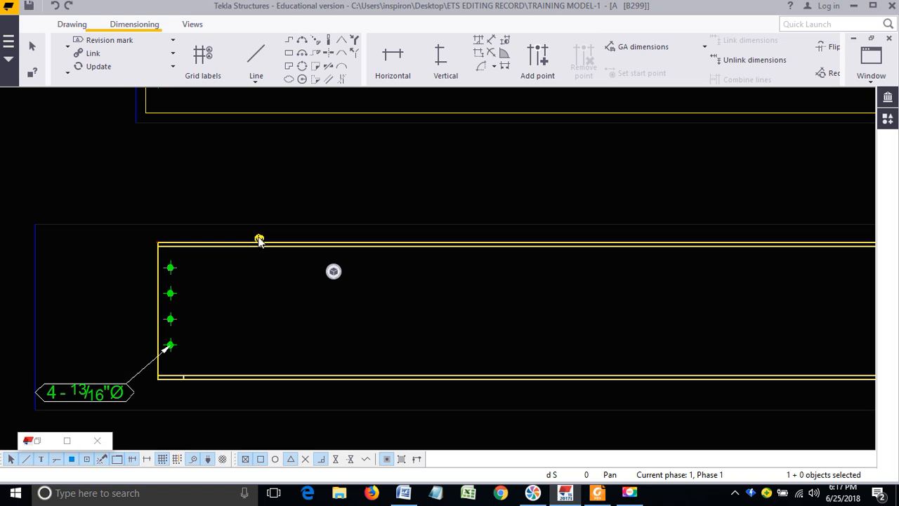
pyautogui.scroll(-4, 259, 239)
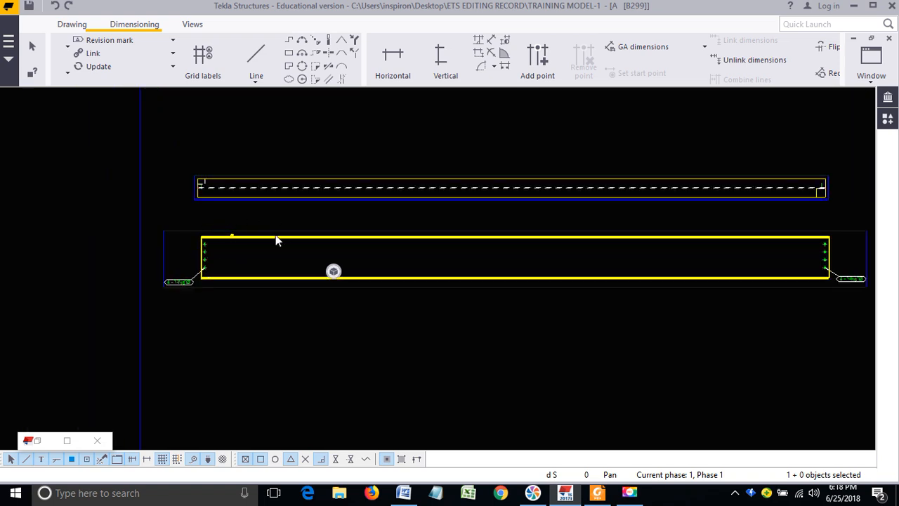
pyautogui.moveTo(290, 247); pyautogui.dragTo(245, 249, button='middle')
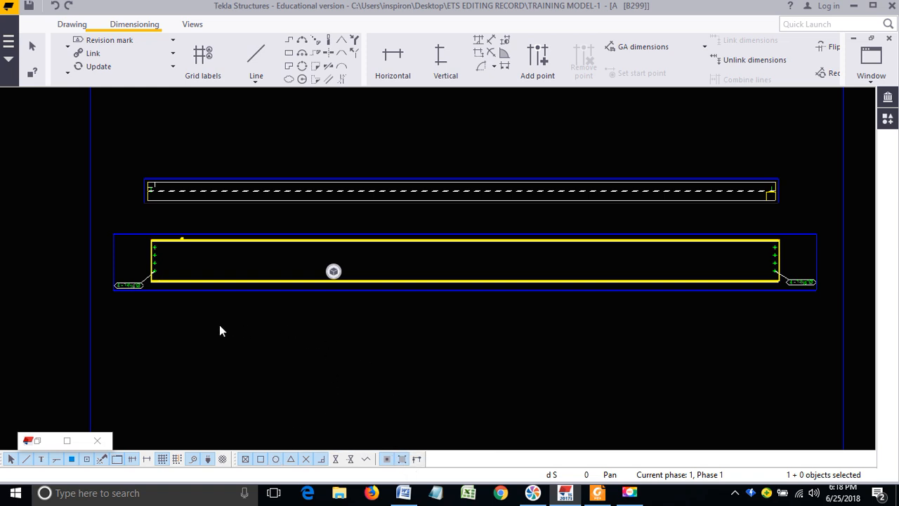
pyautogui.scroll(3, 165, 237)
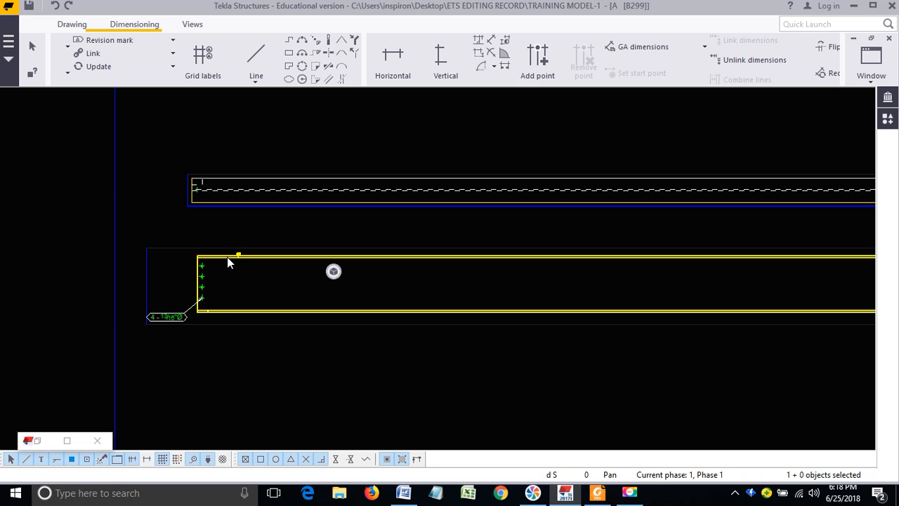
# Step: Switch to the Word checklist to read the scale and cut part length item, and return to the Tekla drawing
pyautogui.scroll(-1, 229, 262)
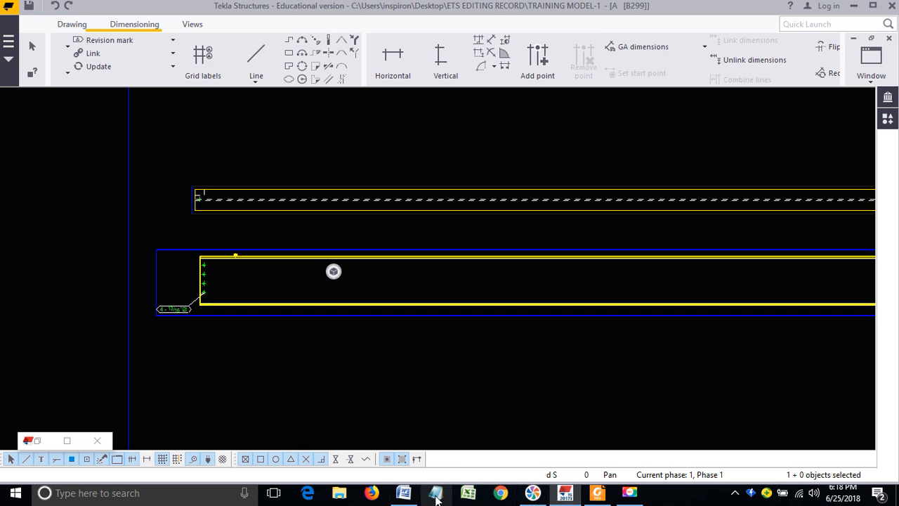
pyautogui.moveTo(404, 494)
pyautogui.click(421, 455)
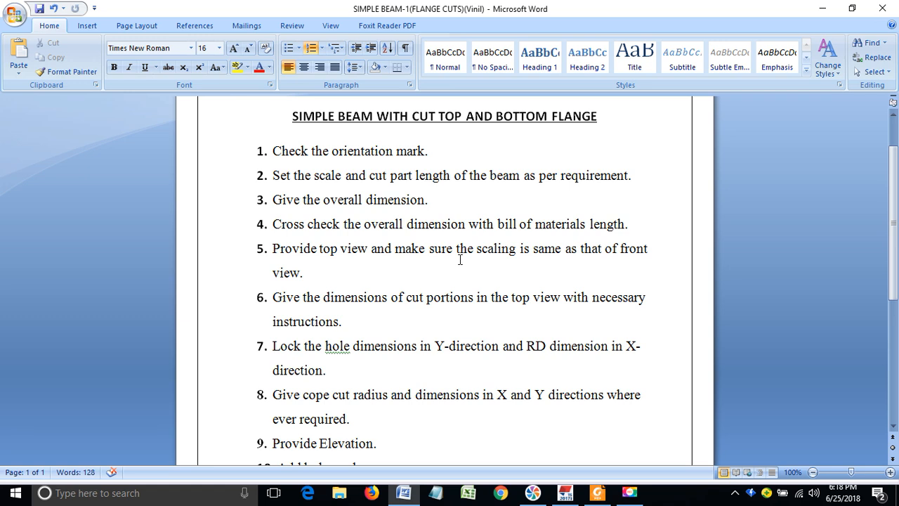
pyautogui.click(826, 10)
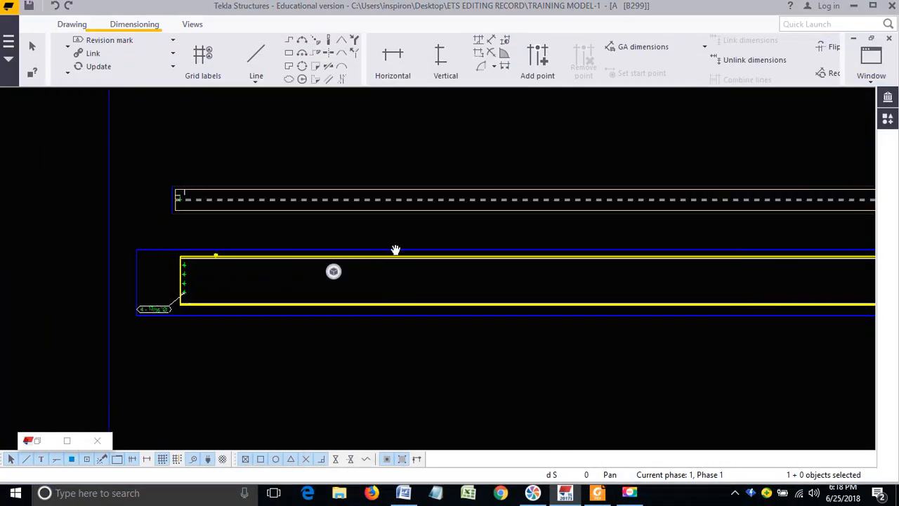
# Step: Open the front view's properties and examine its scale setting against the two beam views on the sheet
pyautogui.scroll(-2, 442, 243)
pyautogui.moveTo(405, 277); pyautogui.dragTo(177, 278, button='middle')
pyautogui.scroll(-2, 404, 329)
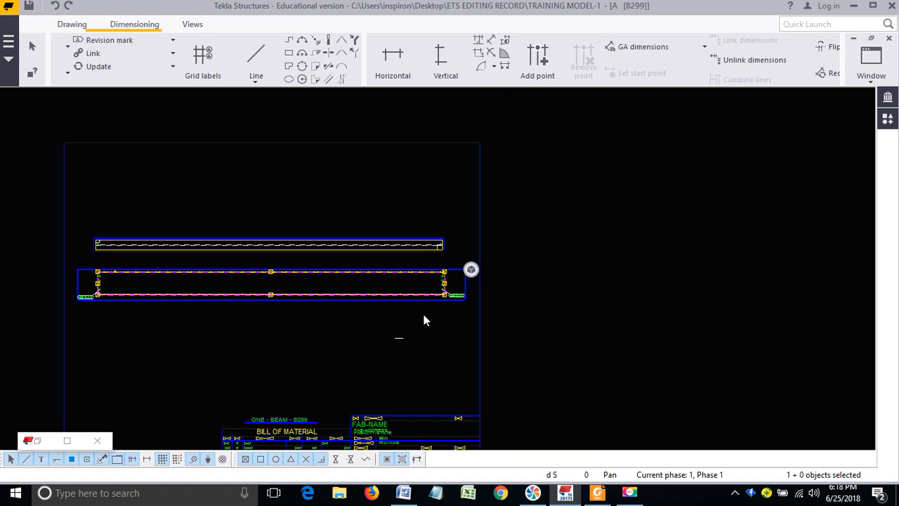
pyautogui.click(422, 310)
pyautogui.doubleClick(460, 268)
pyautogui.moveTo(618, 23); pyautogui.dragTo(677, 27)
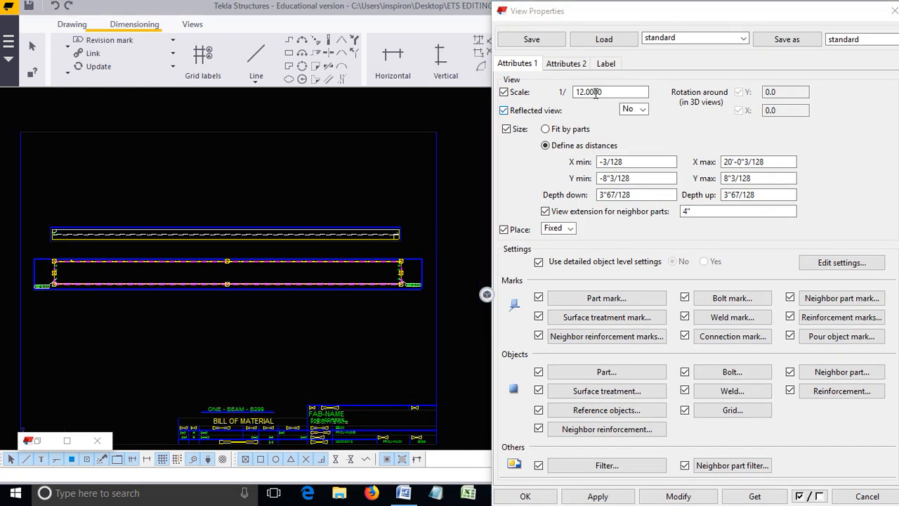
pyautogui.scroll(2, 408, 267)
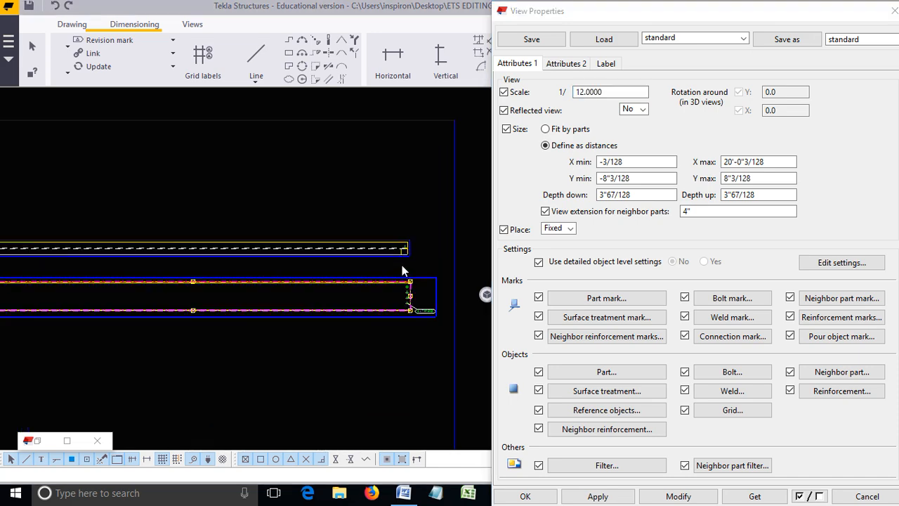
pyautogui.scroll(-3, 463, 202)
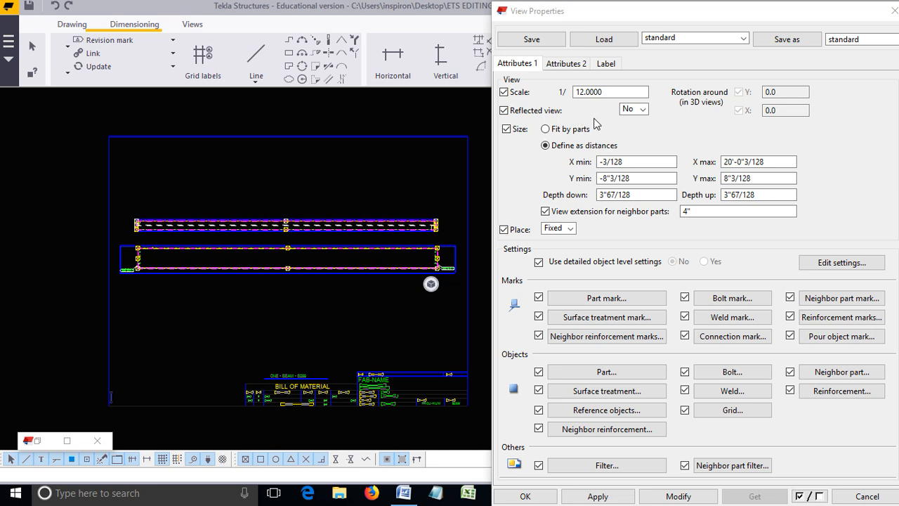
pyautogui.moveTo(300, 274); pyautogui.dragTo(281, 300, button='middle')
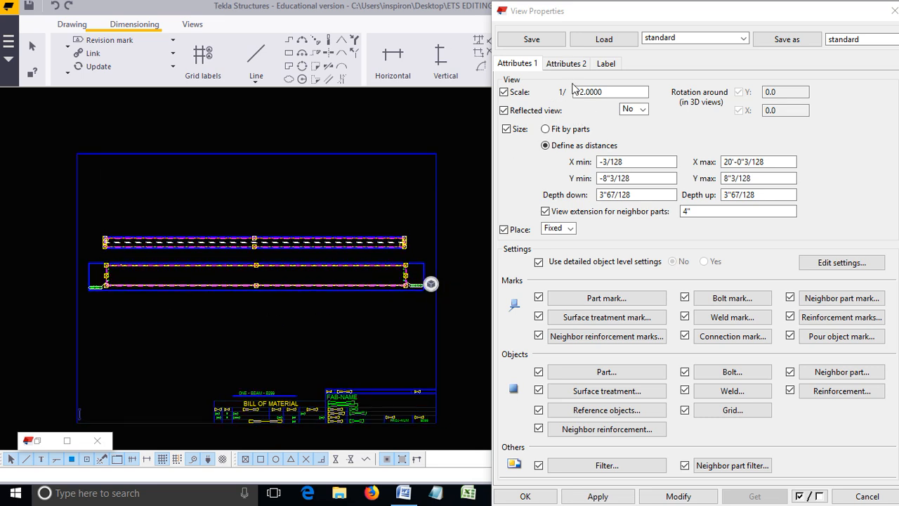
# Step: Examine the view's minimum cut part length and cut part spacing, and recheck its scale against the beam views
pyautogui.click(562, 64)
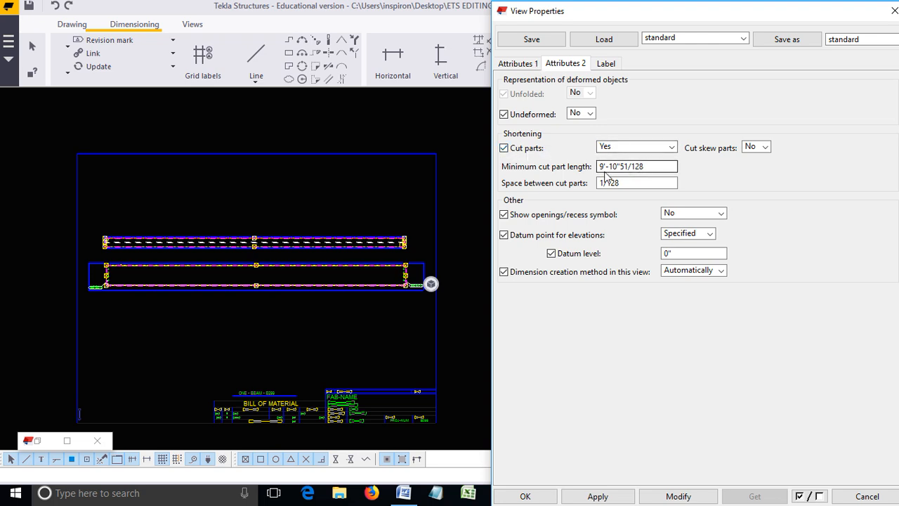
pyautogui.moveTo(415, 272); pyautogui.dragTo(377, 241, button='middle')
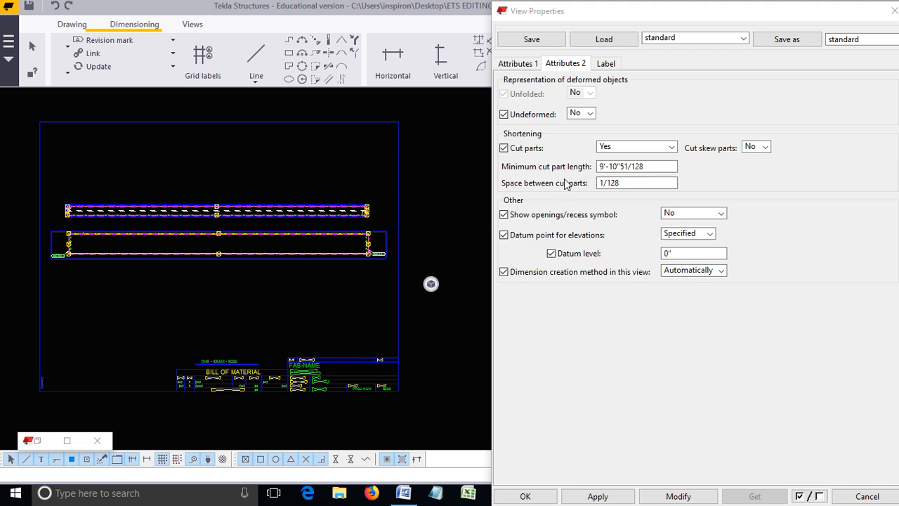
pyautogui.moveTo(652, 168); pyautogui.dragTo(521, 185)
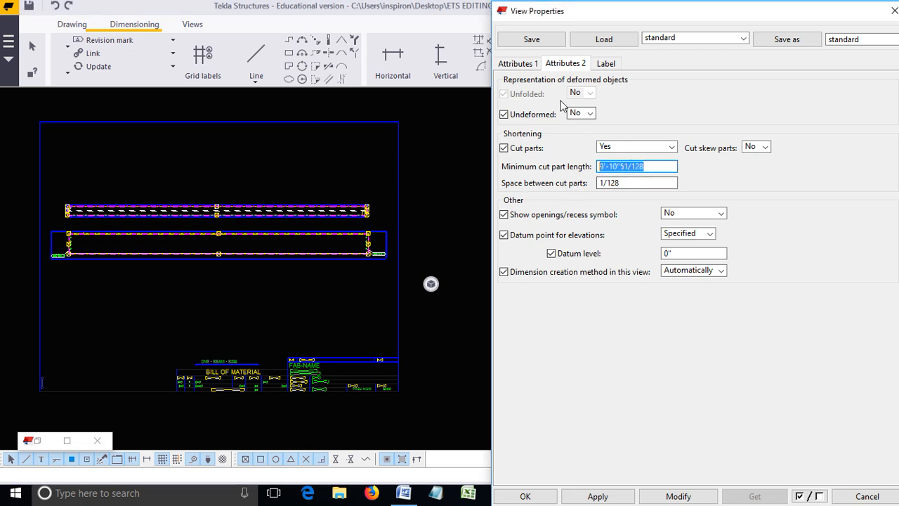
pyautogui.click(527, 64)
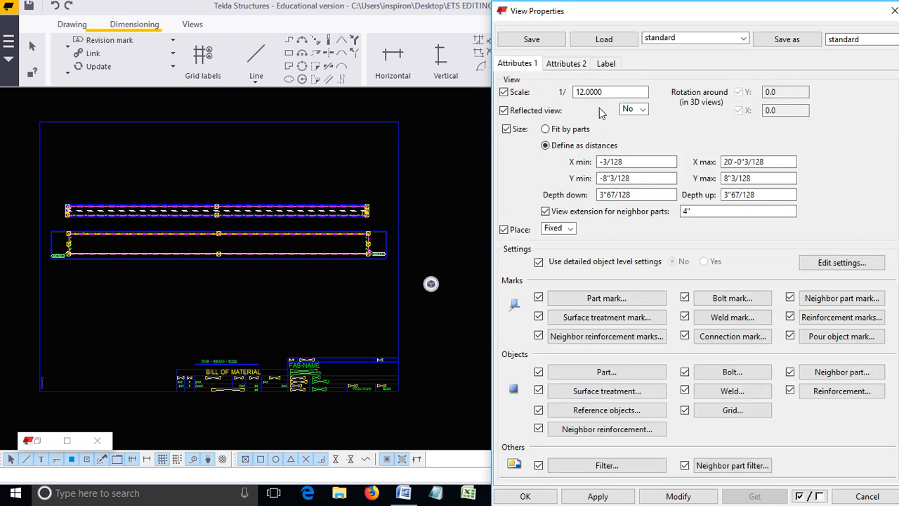
pyautogui.doubleClick(607, 92)
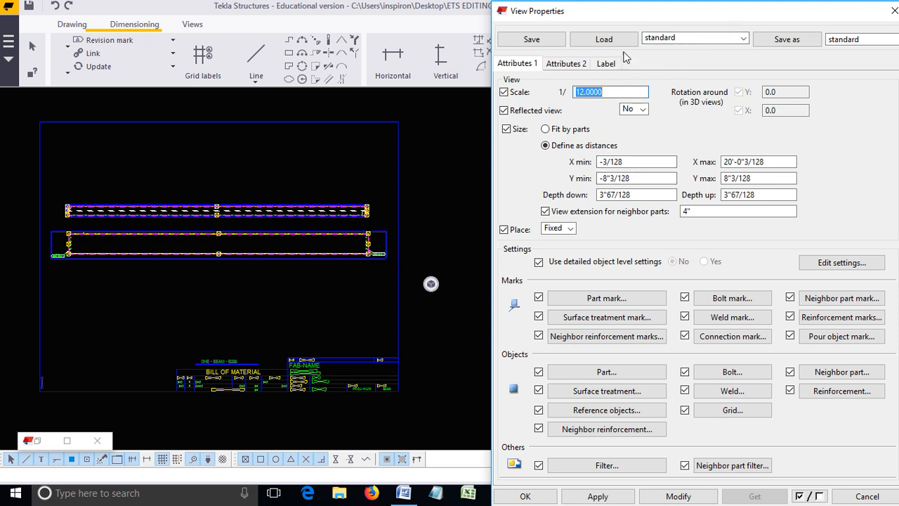
pyautogui.moveTo(328, 205); pyautogui.dragTo(410, 194, button='middle')
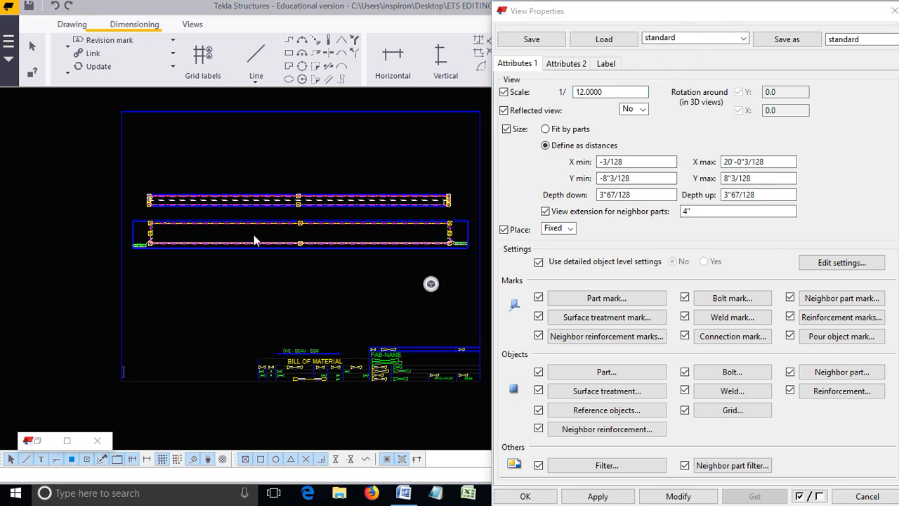
pyautogui.scroll(4, 254, 235)
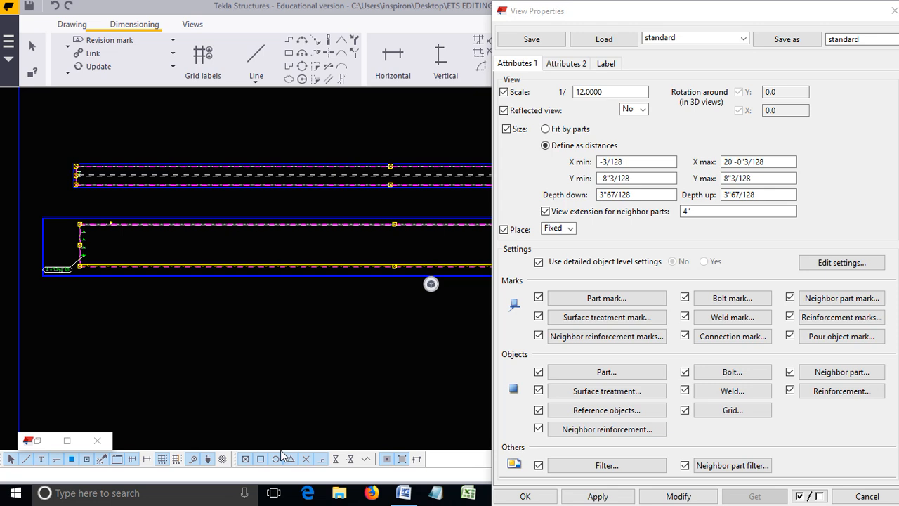
pyautogui.scroll(-2, 265, 230)
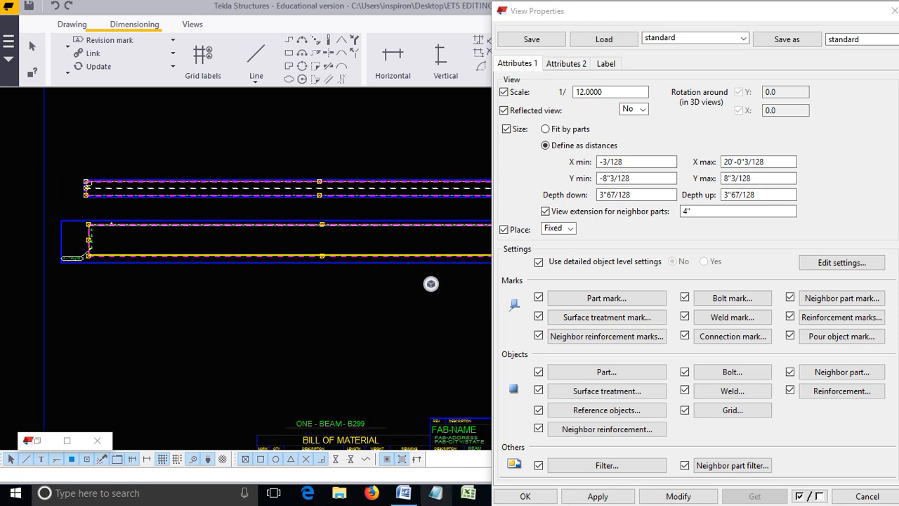
# Step: Consult the Word checklist for the overall dimension item and return to the dimensioning tools of drawing B299
pyautogui.click(414, 499)
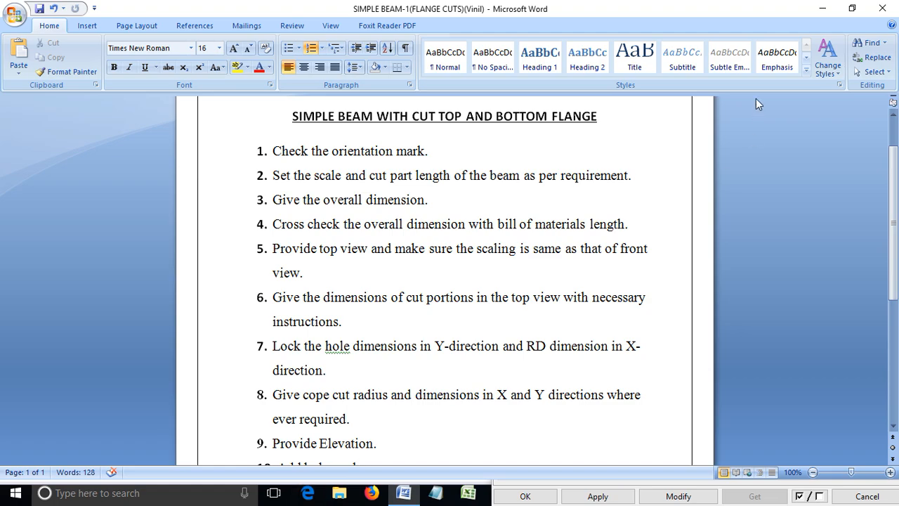
pyautogui.click(823, 8)
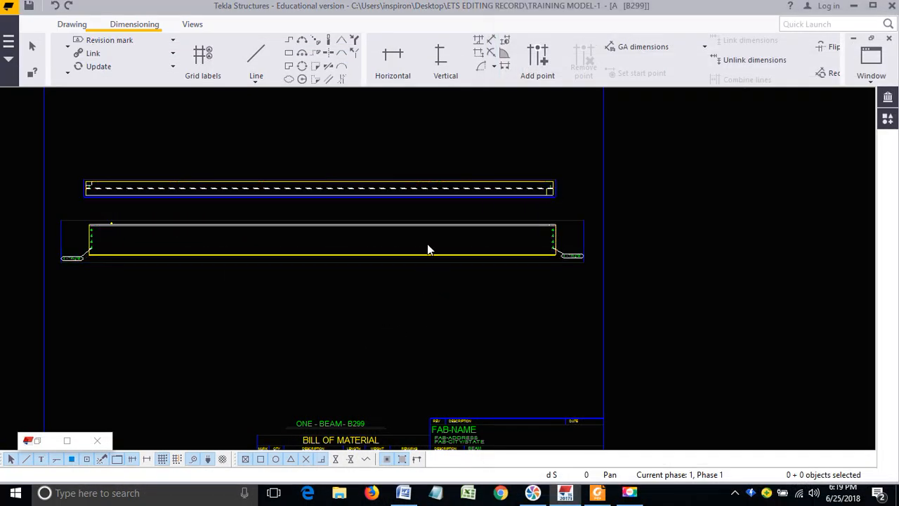
pyautogui.moveTo(250, 247); pyautogui.dragTo(365, 246, button='middle')
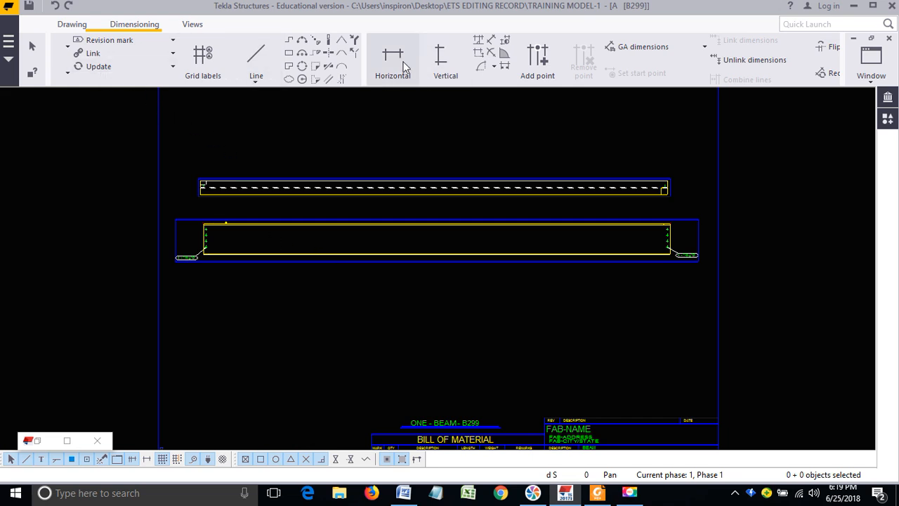
pyautogui.scroll(-1, 403, 67)
pyautogui.scroll(-1, 358, 74)
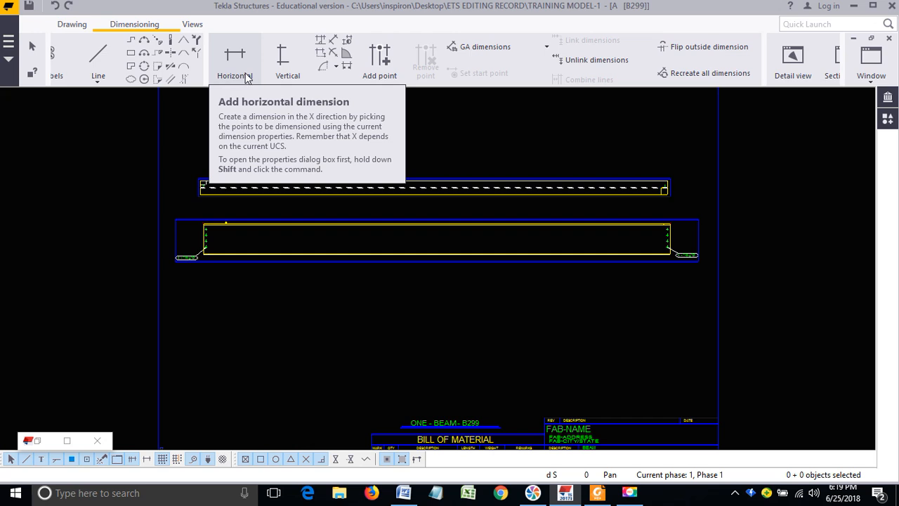
pyautogui.click(244, 80)
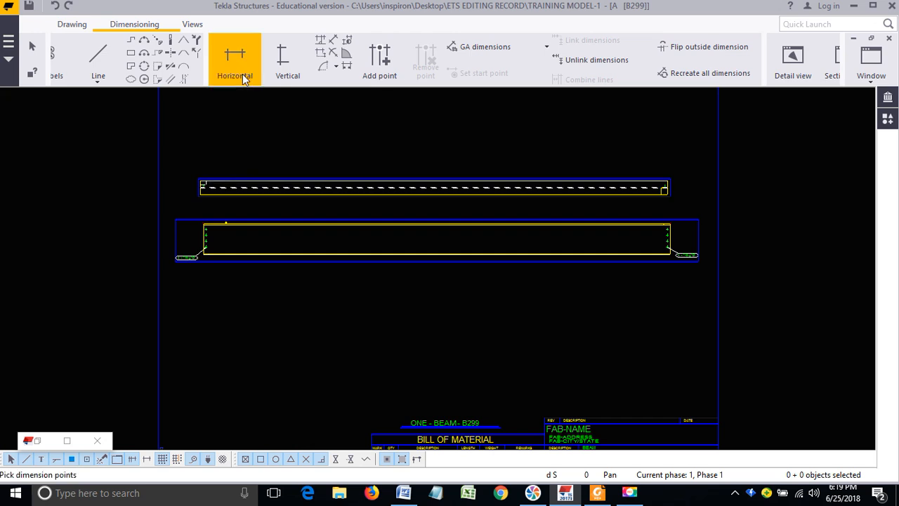
pyautogui.scroll(5, 201, 224)
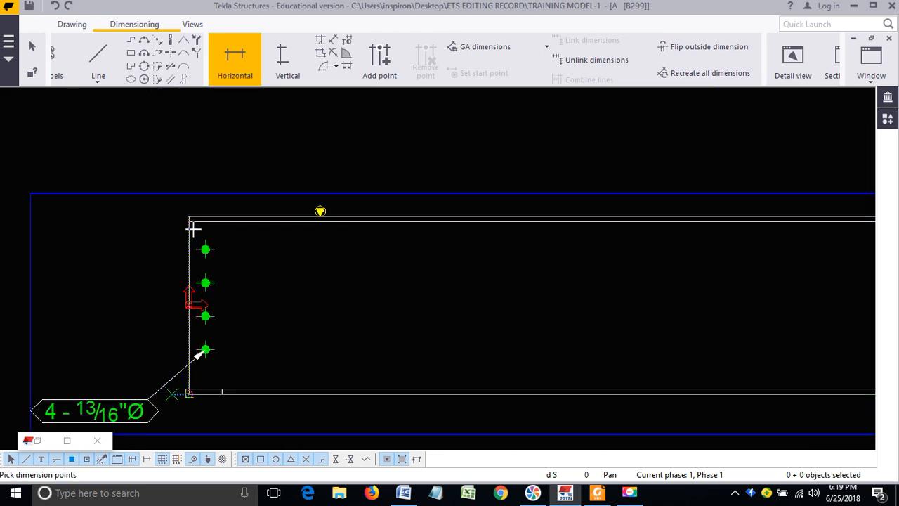
pyautogui.press('Escape')
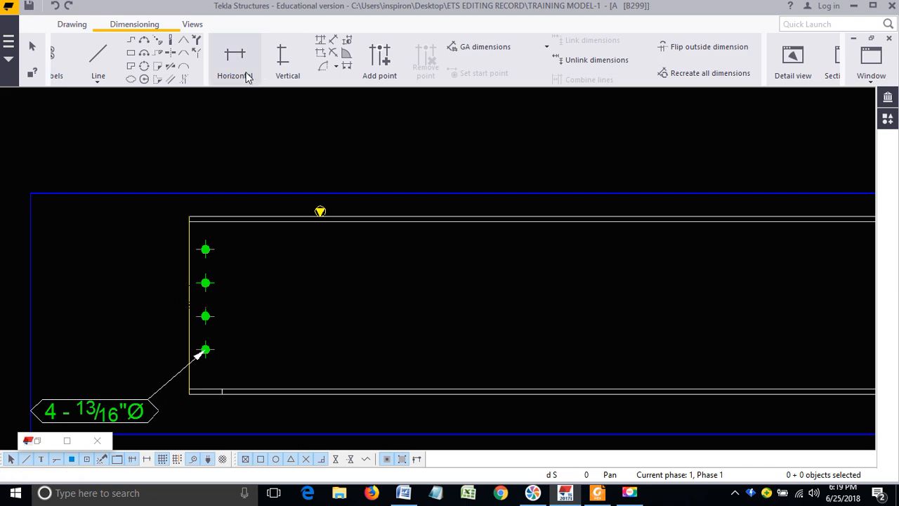
# Step: Add an overall horizontal dimension between the front view's two top flange ends, placed above the beam, and move the top view up clear of it
pyautogui.click(246, 77)
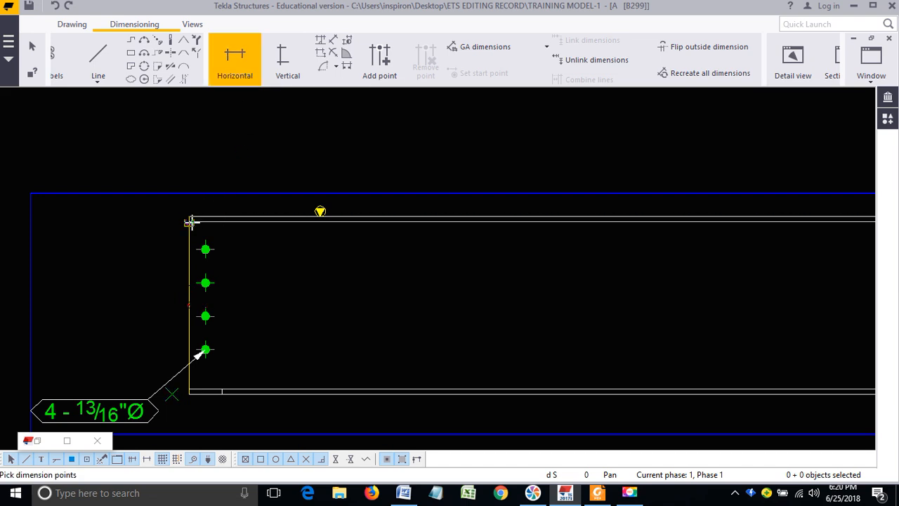
pyautogui.scroll(2, 190, 221)
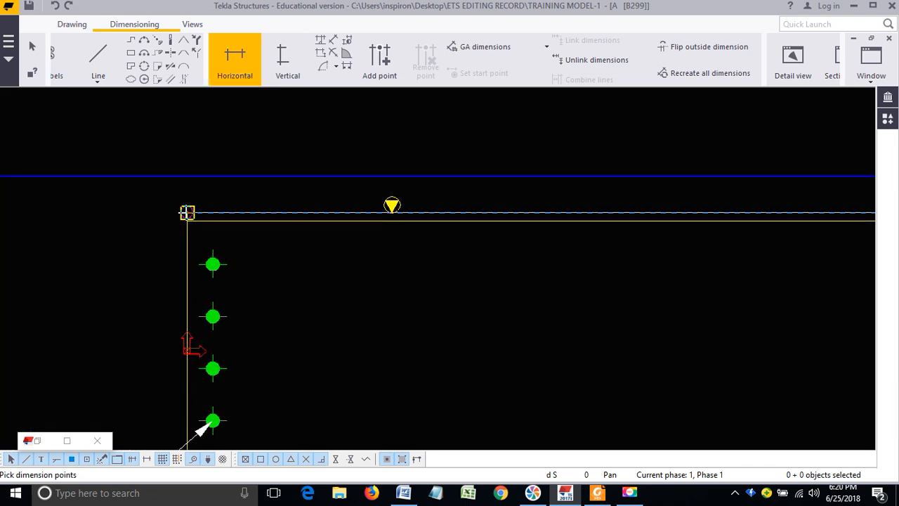
pyautogui.click(187, 212)
pyautogui.scroll(-5, 138, 287)
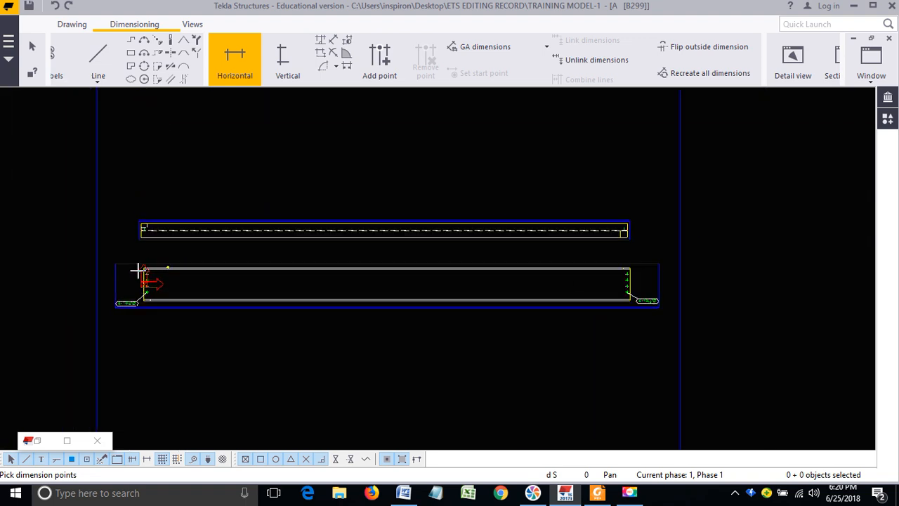
pyautogui.scroll(6, 566, 277)
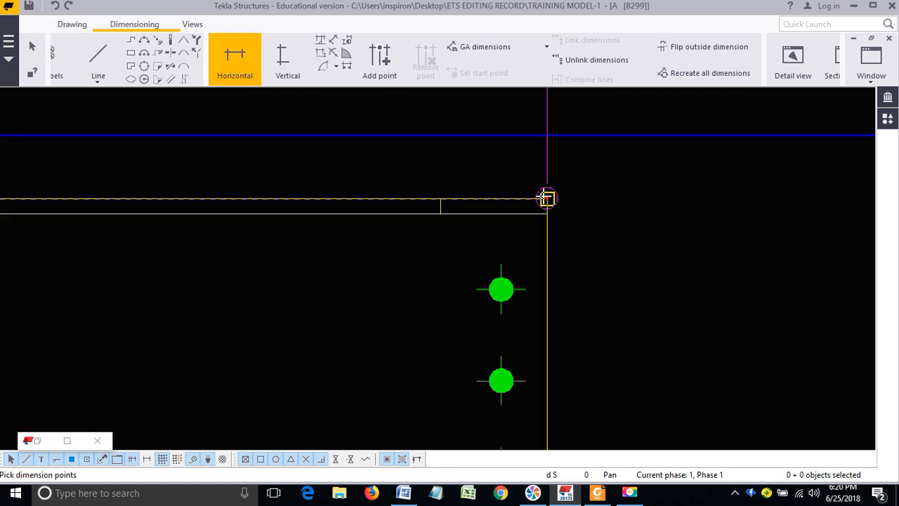
pyautogui.click(547, 198)
pyautogui.scroll(-6, 750, 247)
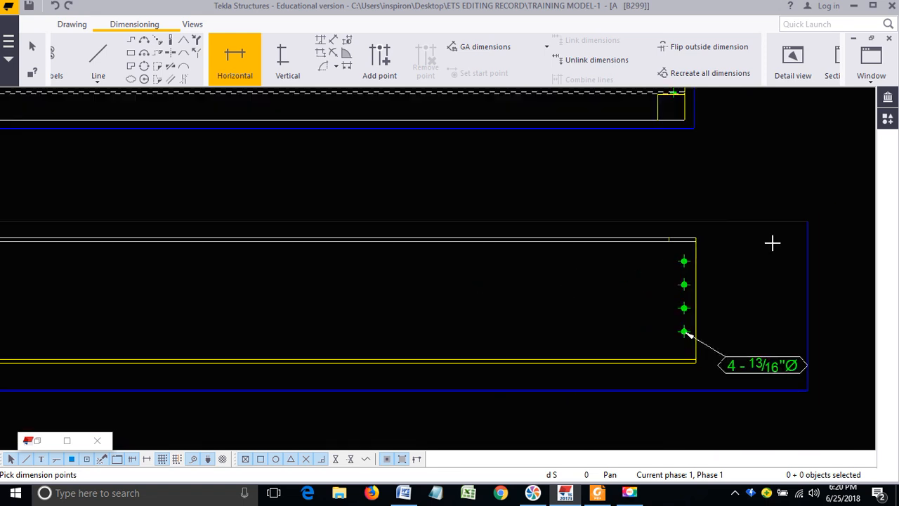
pyautogui.scroll(-1, 771, 240)
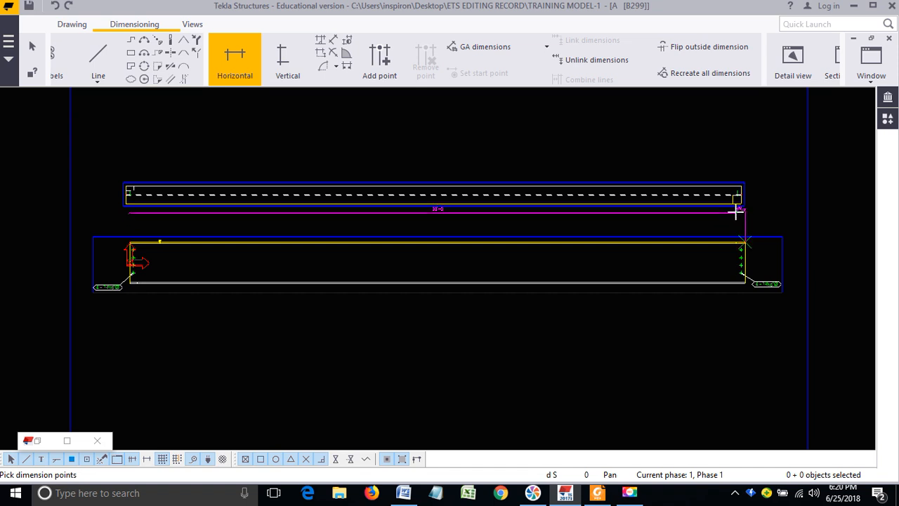
pyautogui.click(736, 209)
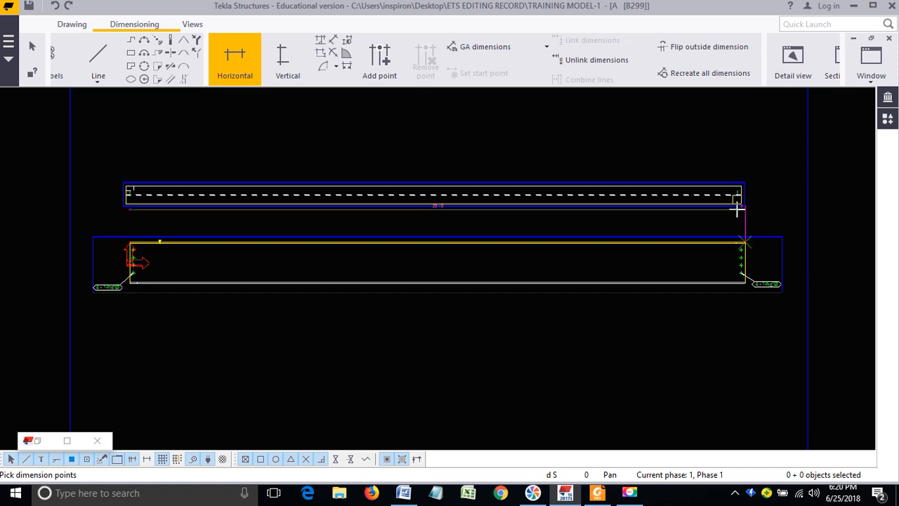
pyautogui.rightClick(701, 223)
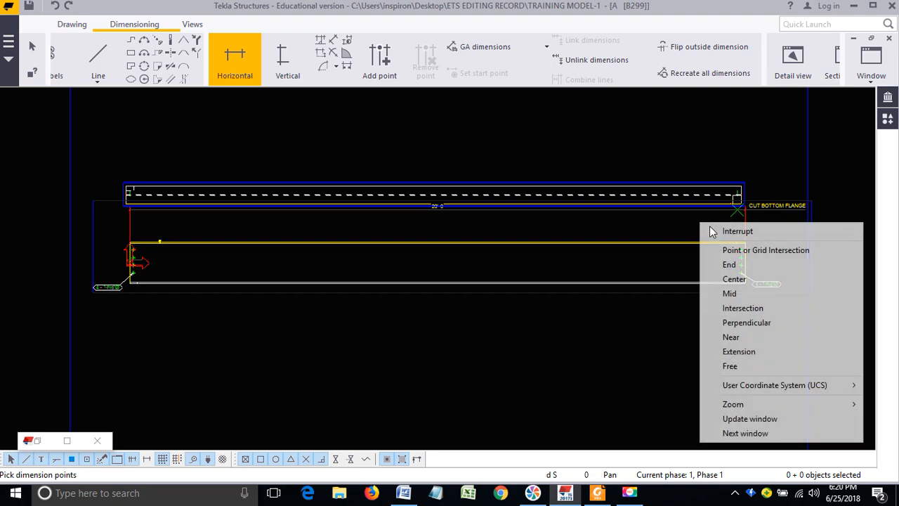
pyautogui.click(711, 231)
pyautogui.click(695, 180)
pyautogui.moveTo(695, 180); pyautogui.dragTo(701, 137)
# Step: Remove the "CUT BOTTOM FLANGE" text from tag E of the overall dimension and modify the dimension
pyautogui.doubleClick(784, 203)
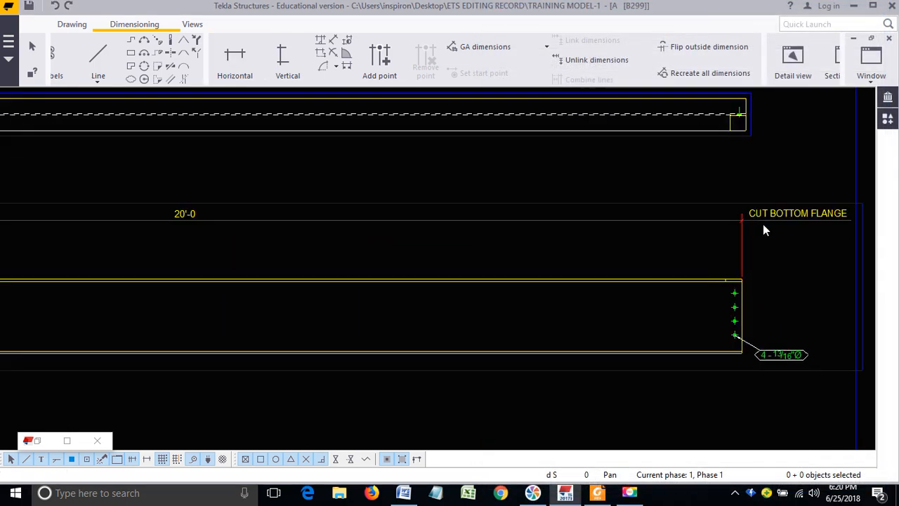
pyautogui.doubleClick(753, 224)
pyautogui.click(660, 64)
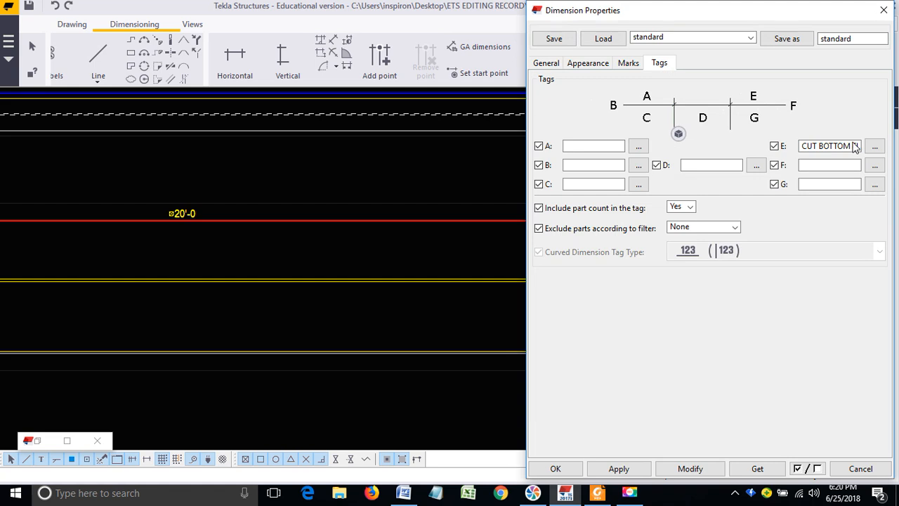
pyautogui.moveTo(855, 145); pyautogui.dragTo(801, 163)
pyautogui.write('FLANGE')
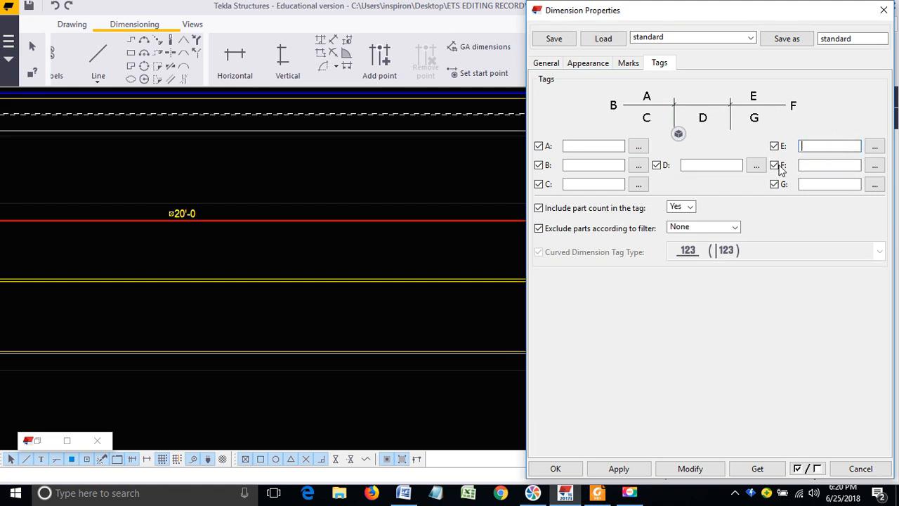
pyautogui.click(689, 470)
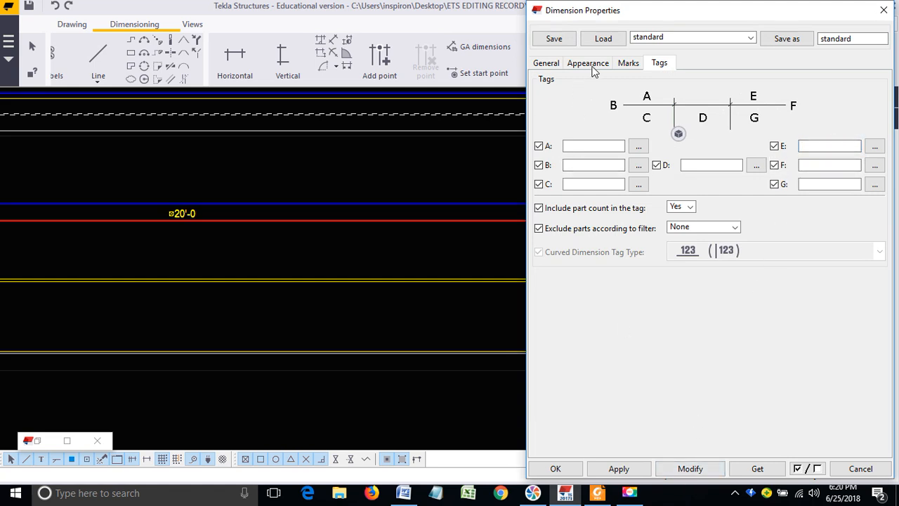
# Step: Check the overall dimension's text height is 1/8 and apply the dimension properties
pyautogui.click(591, 65)
pyautogui.doubleClick(643, 134)
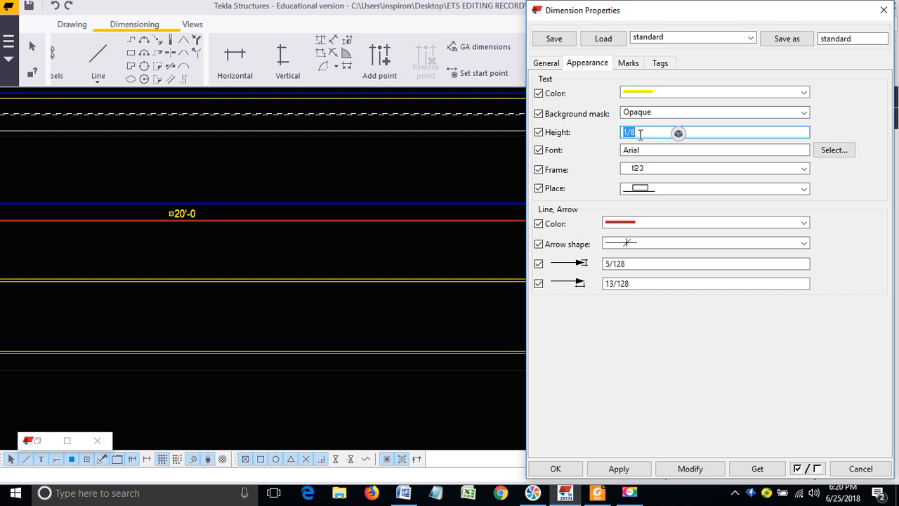
pyautogui.click(618, 468)
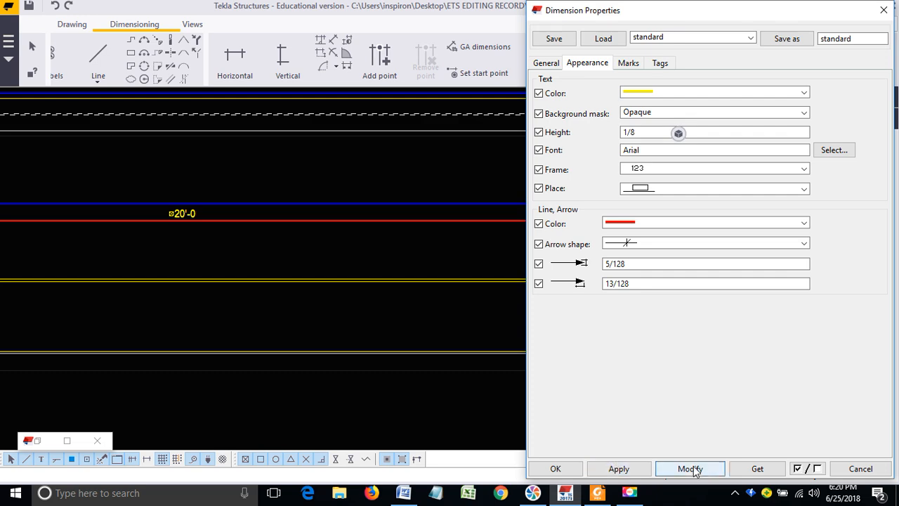
# Step: Accept the dimension properties for the beam's overall length dimension and close the dialog
pyautogui.click(555, 469)
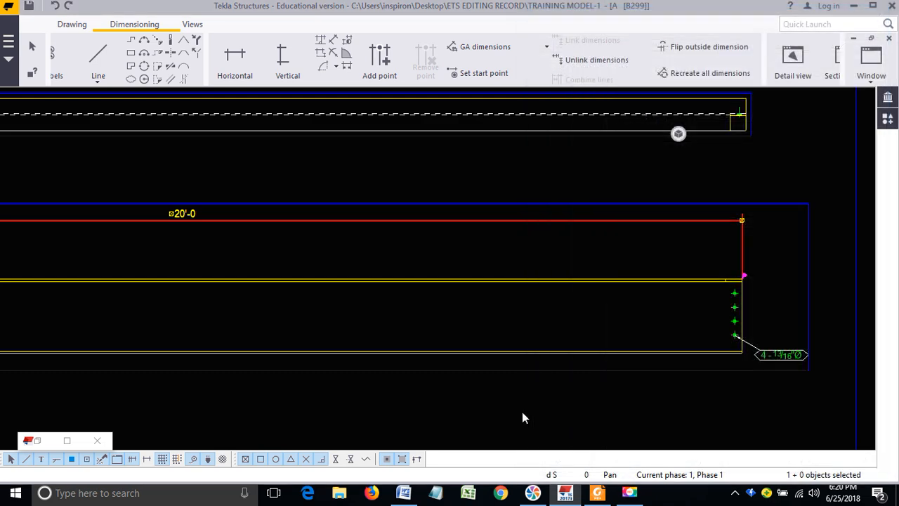
pyautogui.scroll(-3, 719, 215)
pyautogui.moveTo(603, 240); pyautogui.dragTo(611, 257, button='middle')
pyautogui.click(612, 258)
pyautogui.scroll(5, 421, 229)
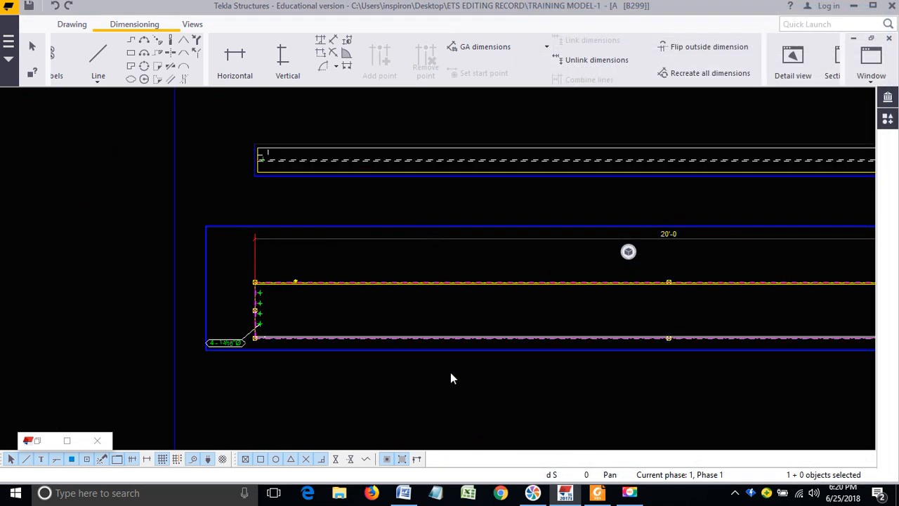
# Step: Add a horizontal dimension from the beam's left end to the left bolt-hole column, placed above the beam
pyautogui.click(235, 56)
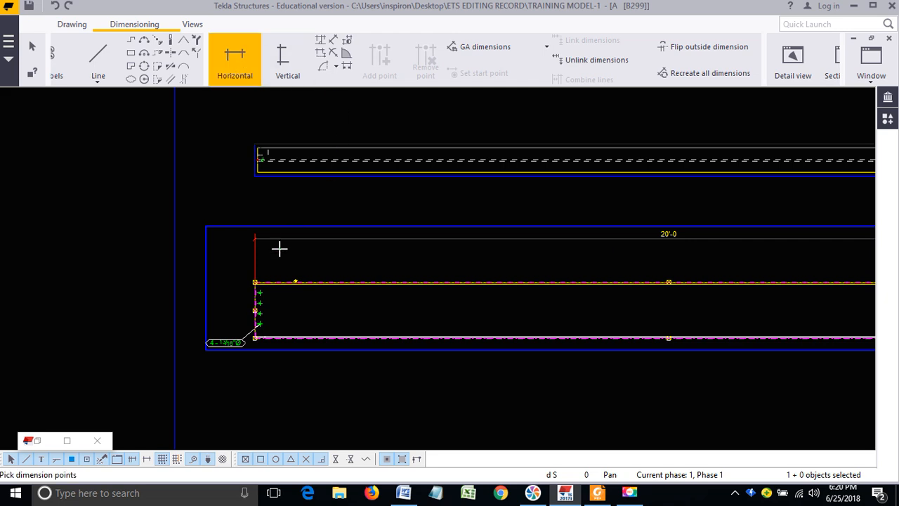
pyautogui.moveTo(246, 275); pyautogui.dragTo(362, 250, button='middle')
pyautogui.scroll(5, 362, 251)
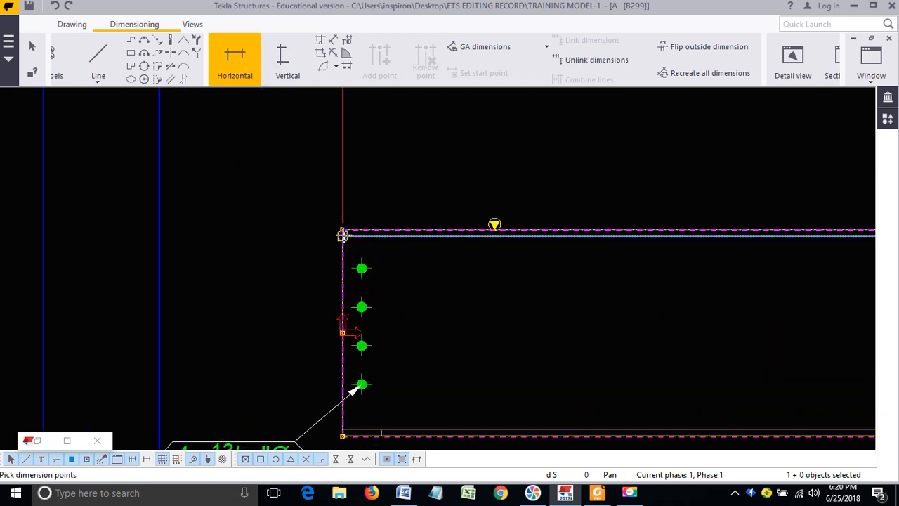
pyautogui.scroll(-2, 343, 231)
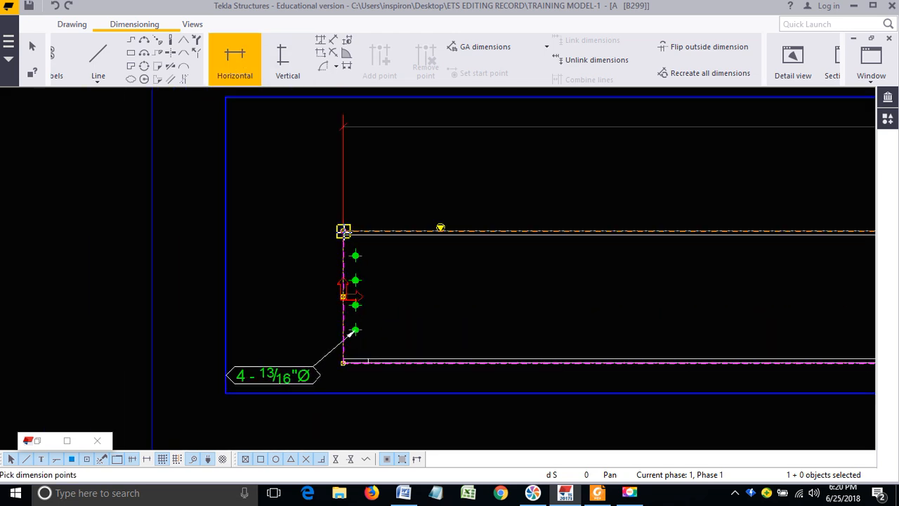
pyautogui.click(344, 232)
pyautogui.scroll(2, 343, 290)
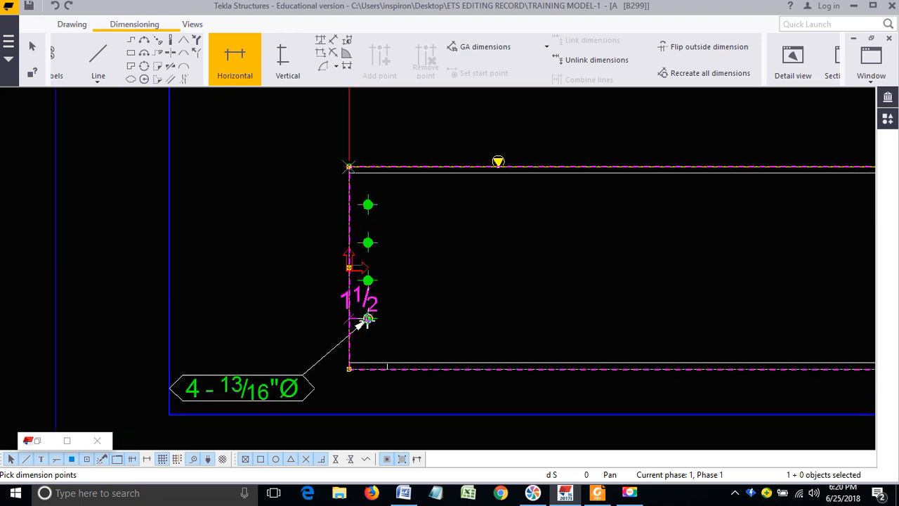
pyautogui.click(366, 321)
pyautogui.scroll(-2, 367, 320)
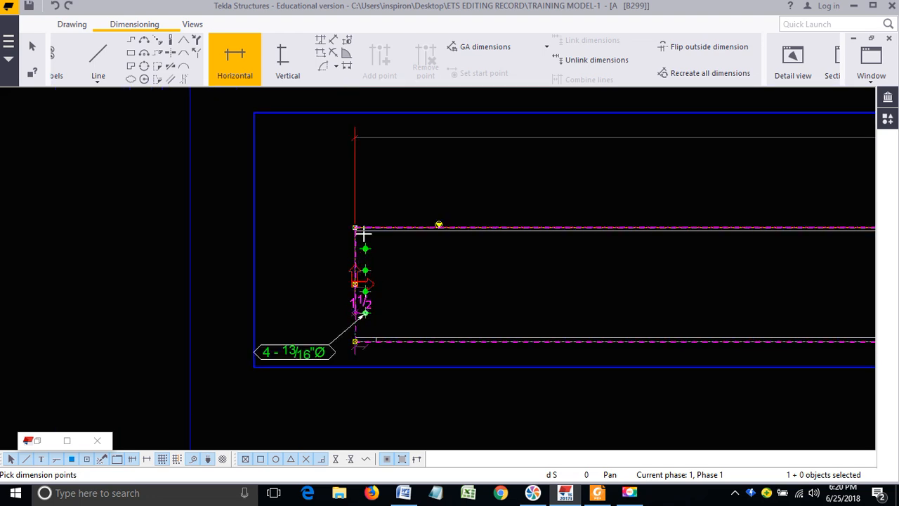
pyautogui.click(372, 198)
pyautogui.scroll(-2, 163, 261)
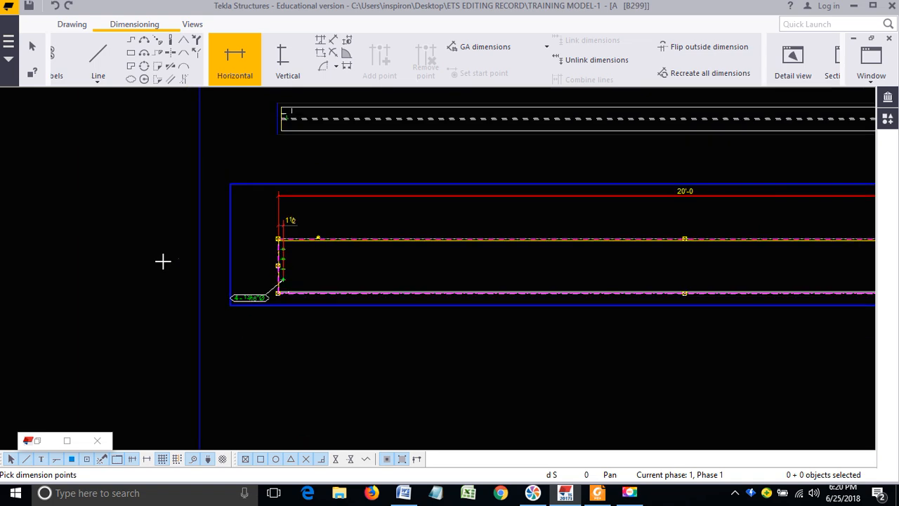
# Step: Add a horizontal dimension from the right bolt-hole column to the beam's right end above the beam, and end the command
pyautogui.scroll(-2, 163, 261)
pyautogui.scroll(5, 696, 281)
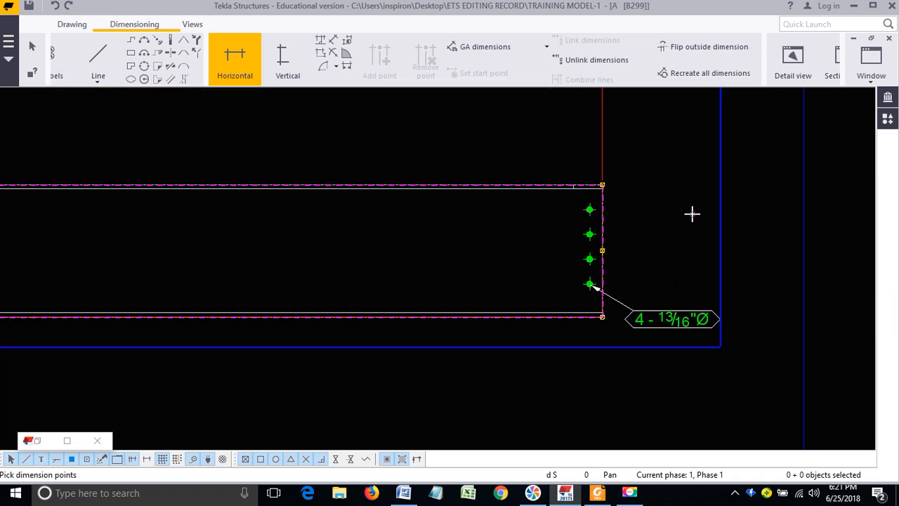
pyautogui.click(590, 285)
pyautogui.scroll(2, 621, 183)
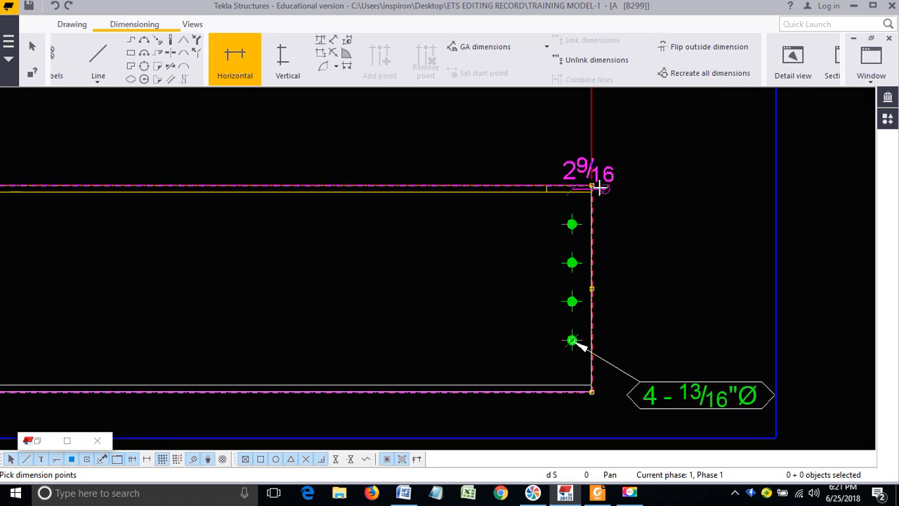
pyautogui.click(591, 185)
pyautogui.scroll(-2, 586, 287)
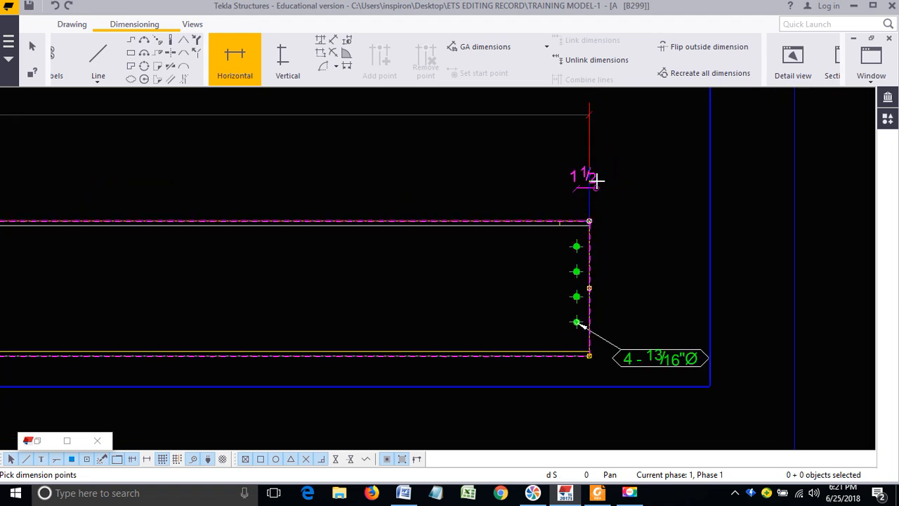
pyautogui.middleClick(598, 177)
pyautogui.scroll(-4, 636, 195)
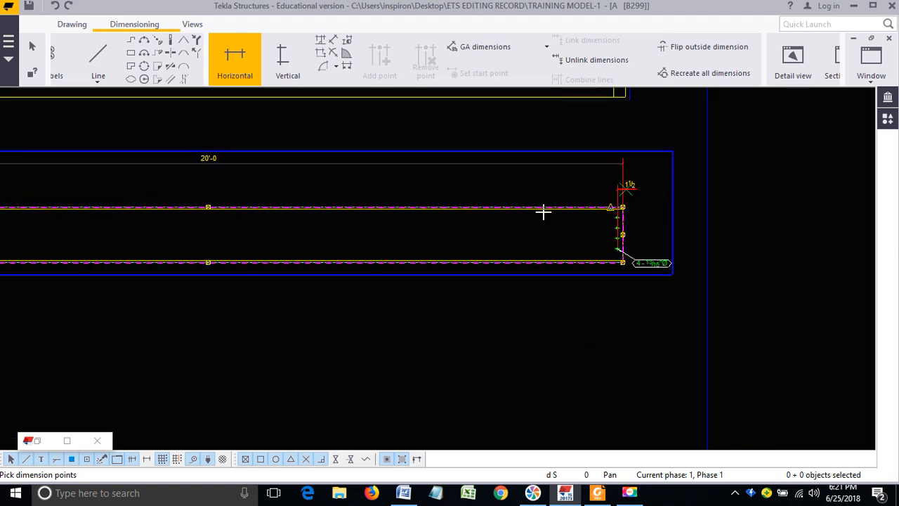
pyautogui.moveTo(357, 228); pyautogui.dragTo(642, 225, button='middle')
pyautogui.moveTo(483, 255); pyautogui.dragTo(491, 255, button='middle')
pyautogui.moveTo(123, 255); pyautogui.dragTo(295, 257, button='middle')
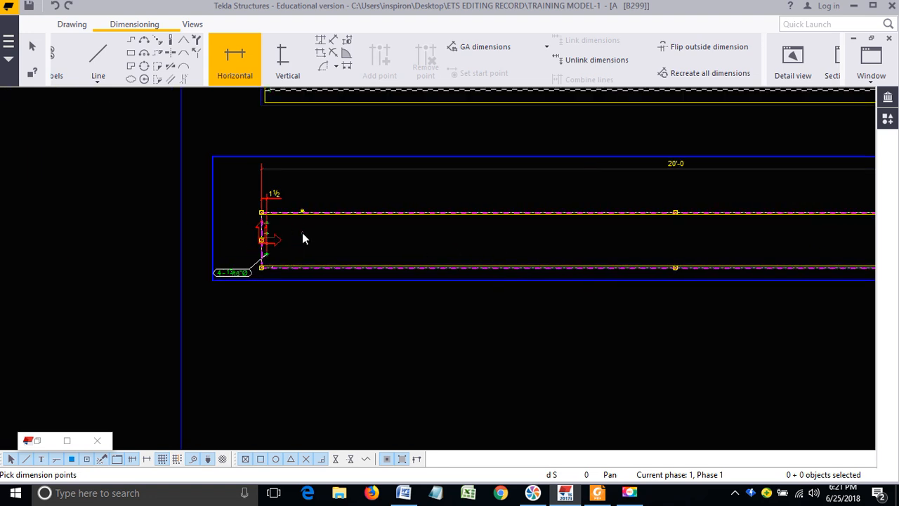
pyautogui.rightClick(302, 232)
pyautogui.click(336, 240)
pyautogui.click(280, 213)
pyautogui.scroll(2, 278, 222)
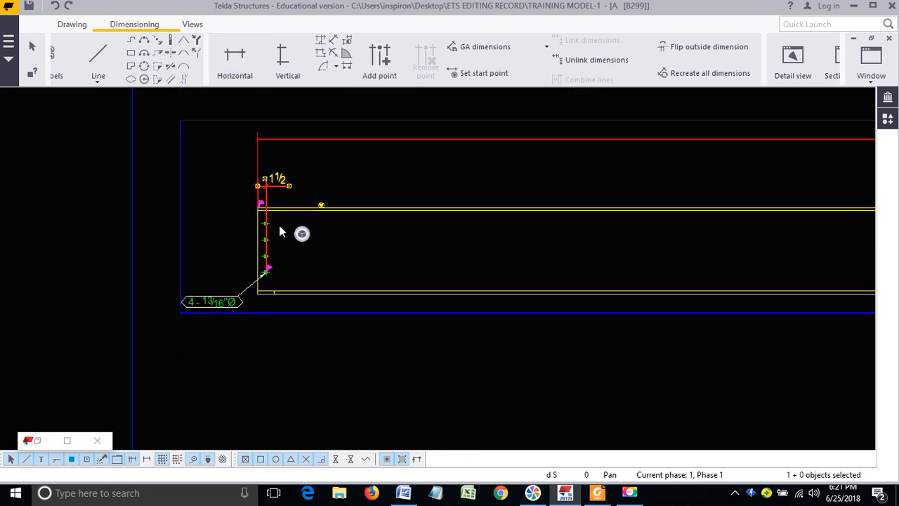
pyautogui.press('Escape')
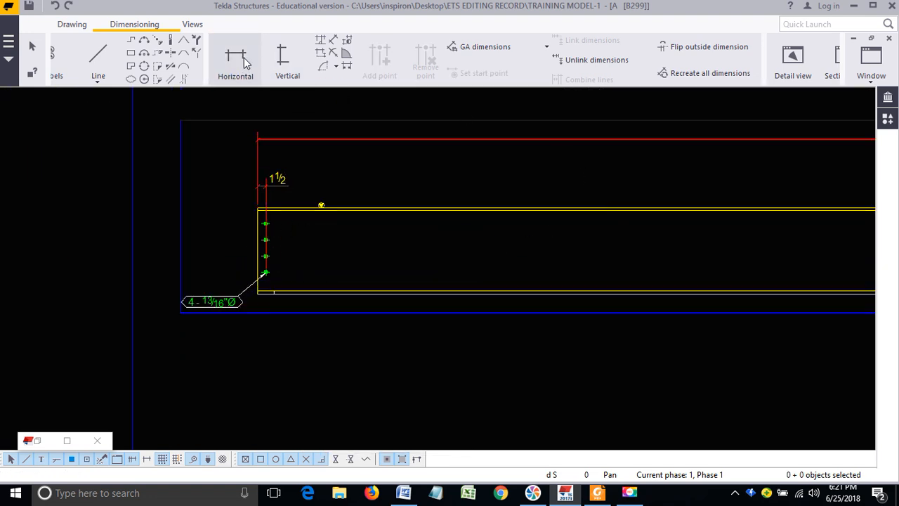
# Step: Set the straight dimension type for new horizontal dimensions to the running-dimension style with values beside the extension lines
pyautogui.click(255, 78)
pyautogui.doubleClick(239, 62)
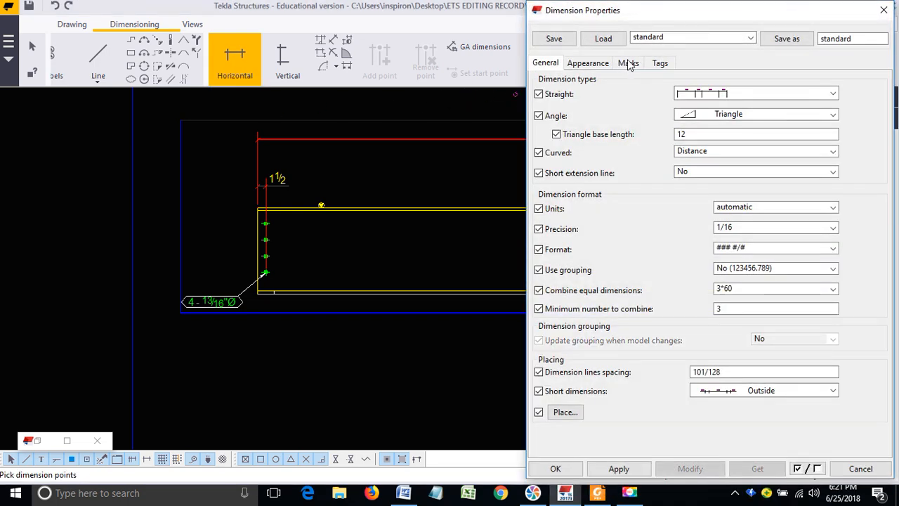
pyautogui.click(699, 95)
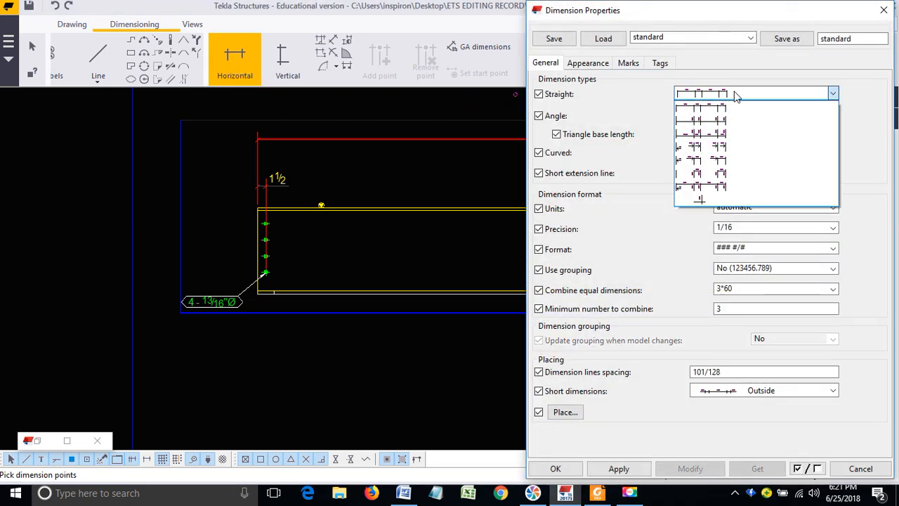
pyautogui.click(728, 161)
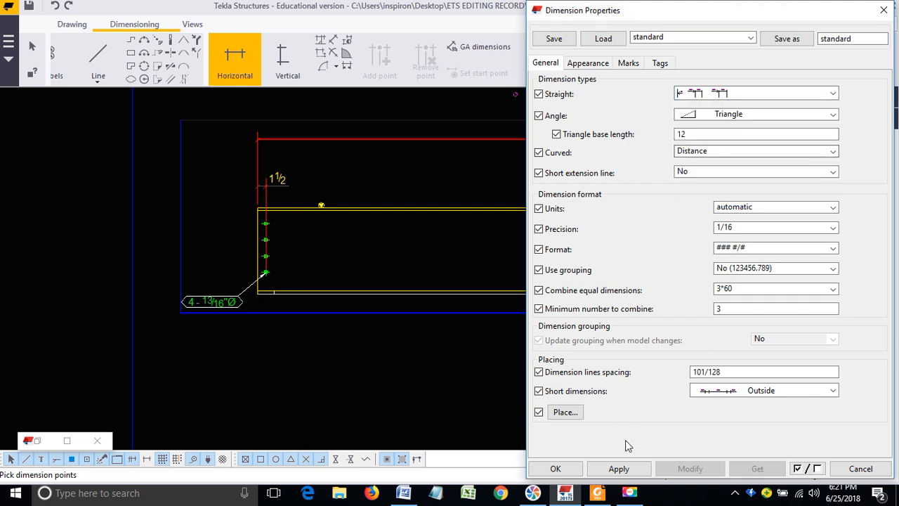
pyautogui.click(618, 469)
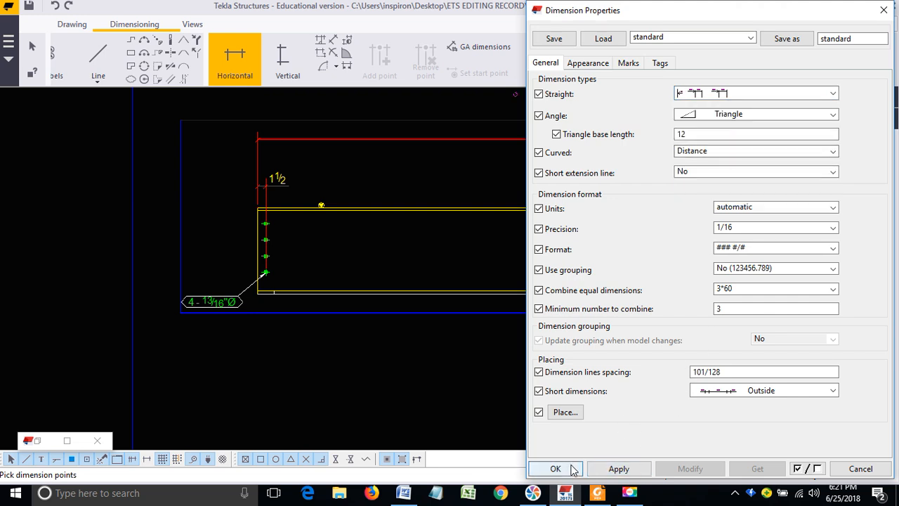
pyautogui.click(558, 469)
# Step: Add a running dimension from the beam's left end to the right bolt-hole column, placed above the beam
pyautogui.scroll(4, 282, 226)
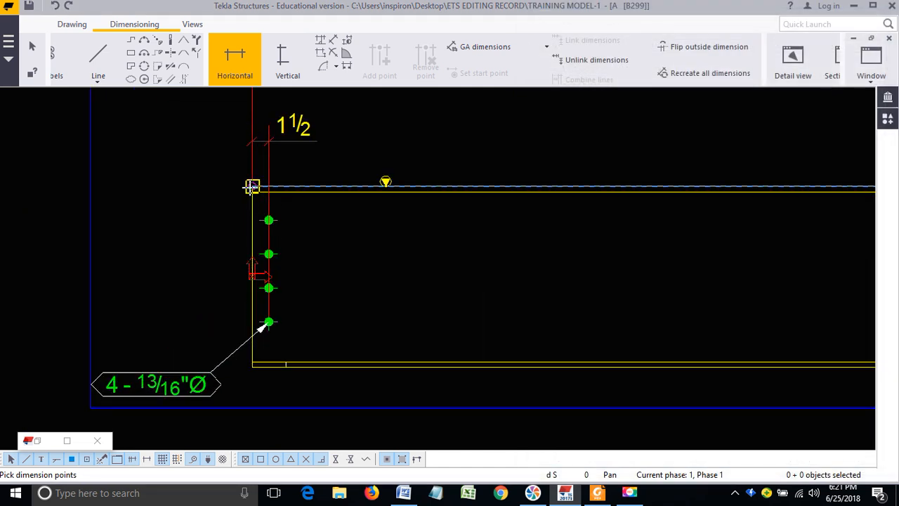
pyautogui.click(251, 186)
pyautogui.scroll(-6, 153, 247)
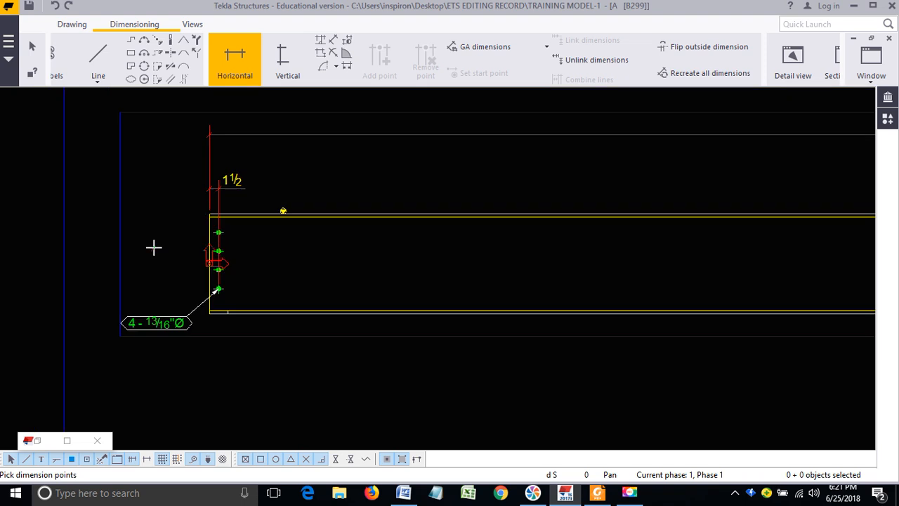
pyautogui.scroll(5, 517, 255)
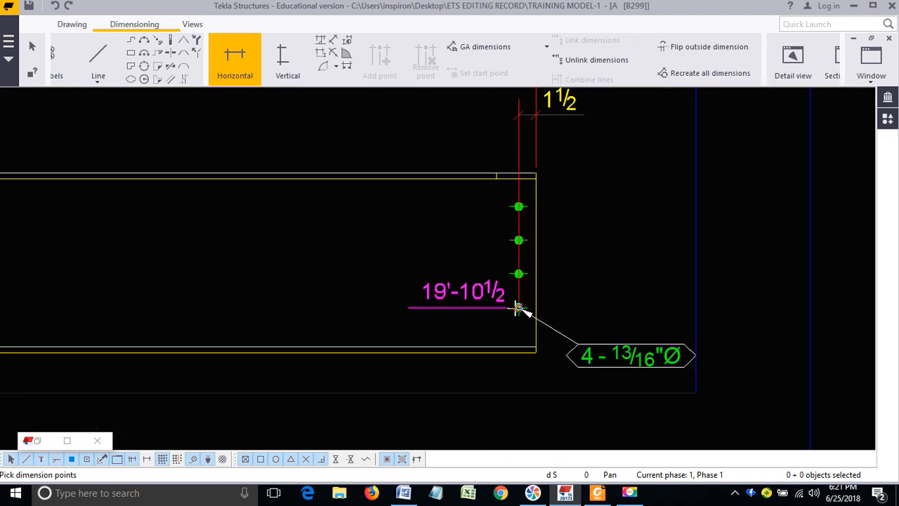
pyautogui.click(519, 308)
pyautogui.scroll(-3, 538, 294)
pyautogui.middleClick(498, 161)
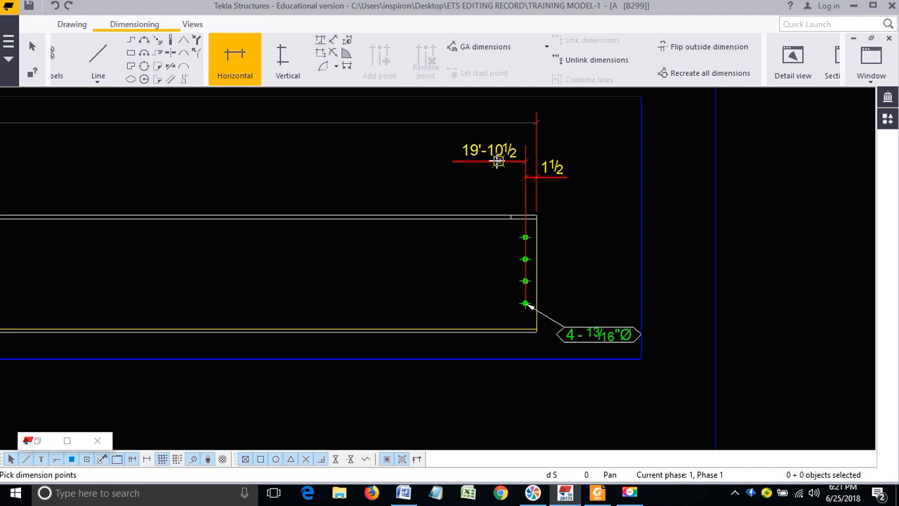
pyautogui.rightClick(427, 182)
pyautogui.click(481, 197)
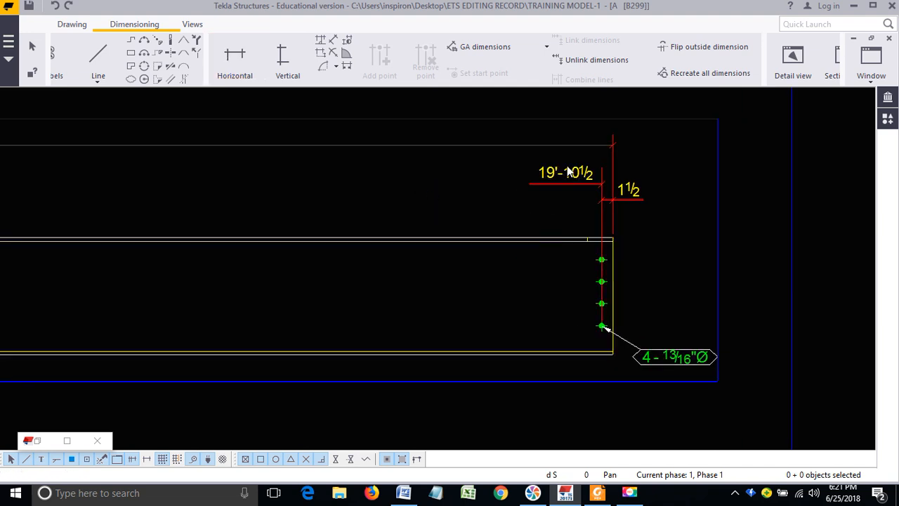
# Step: Reposition the running dimension and the right-end hole dimension so both sit on one common line
pyautogui.click(593, 141)
pyautogui.scroll(3, 577, 175)
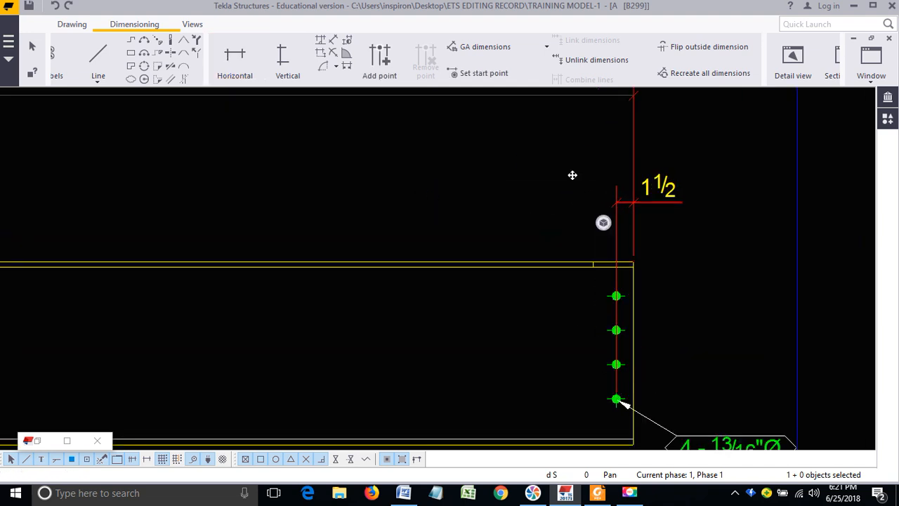
pyautogui.scroll(2, 668, 173)
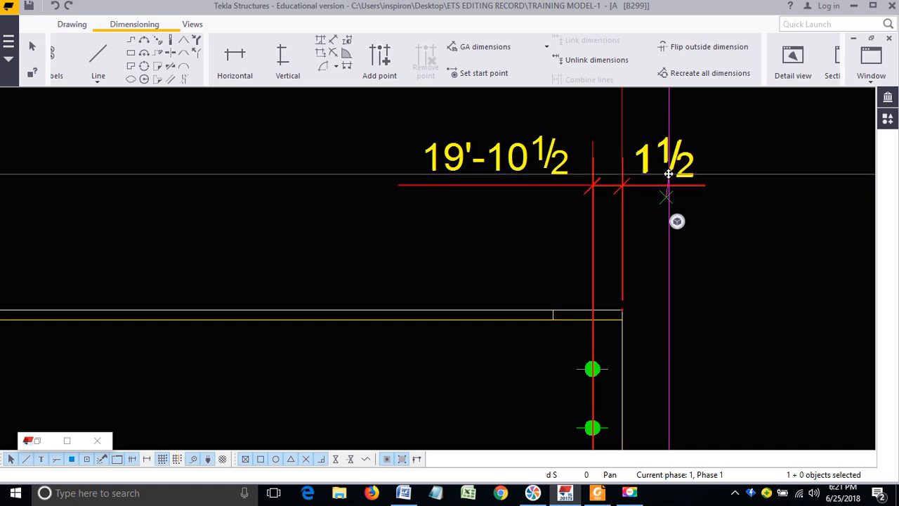
pyautogui.moveTo(670, 174); pyautogui.dragTo(670, 173)
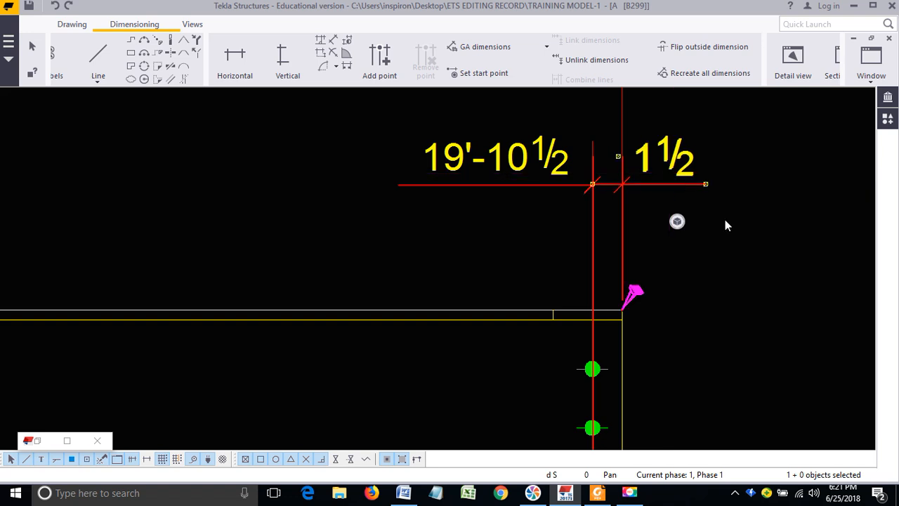
pyautogui.click(725, 218)
# Step: Select the running dimension together with the right-end hole dimension and move both upward, clear of the left-end hole dimension
pyautogui.scroll(-6, 761, 206)
pyautogui.scroll(2, 281, 225)
pyautogui.scroll(1, 354, 212)
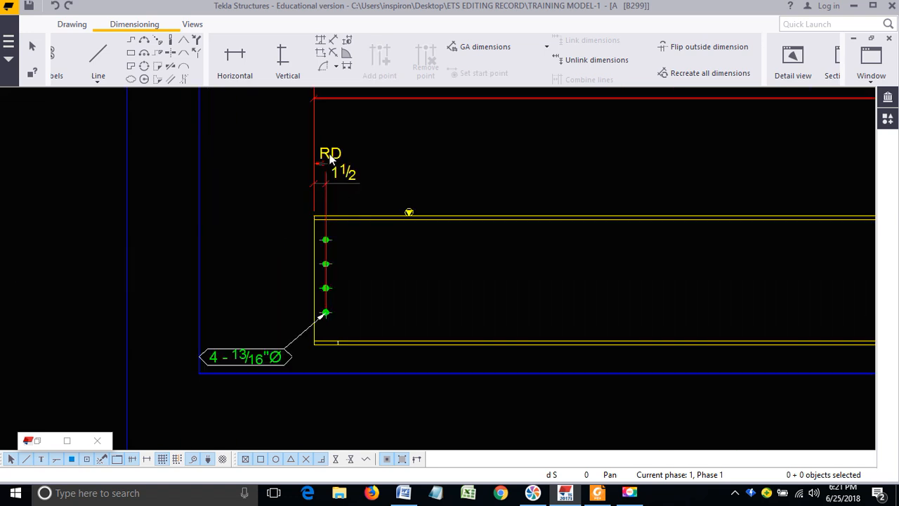
pyautogui.click(331, 155)
pyautogui.scroll(1, 332, 155)
pyautogui.scroll(-2, 341, 184)
pyautogui.moveTo(571, 216); pyautogui.dragTo(74, 247, button='middle')
pyautogui.moveTo(681, 223); pyautogui.dragTo(332, 222, button='middle')
pyautogui.scroll(2, 773, 210)
pyautogui.keyDown('ctrl'); pyautogui.click(778, 209); pyautogui.keyUp('ctrl')
pyautogui.scroll(-5, 778, 210)
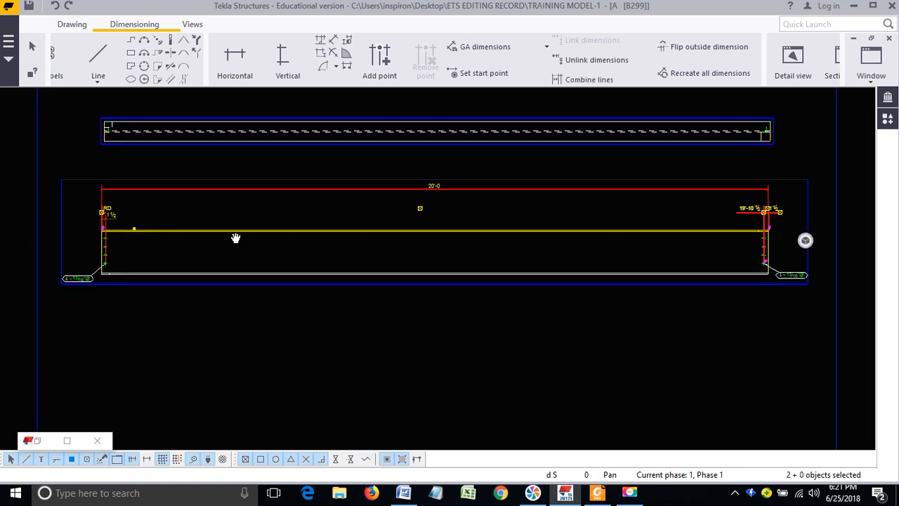
pyautogui.moveTo(236, 238); pyautogui.dragTo(471, 238, button='middle')
pyautogui.scroll(3, 339, 234)
pyautogui.scroll(1, 348, 212)
pyautogui.moveTo(352, 158); pyautogui.dragTo(359, 130)
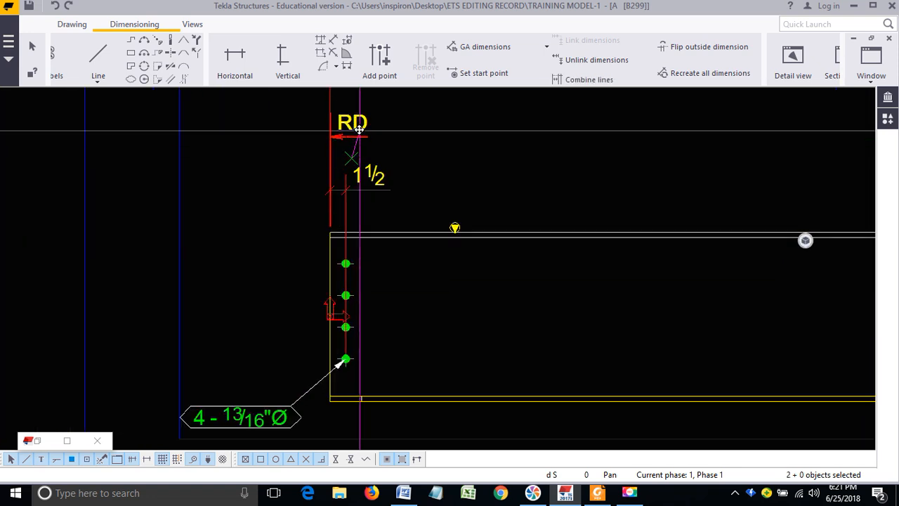
# Step: Examine the stacked hole, running and overall length dimensions above the beam, starting at its left end
pyautogui.moveTo(364, 195); pyautogui.dragTo(358, 247, button='middle')
pyautogui.click(368, 245)
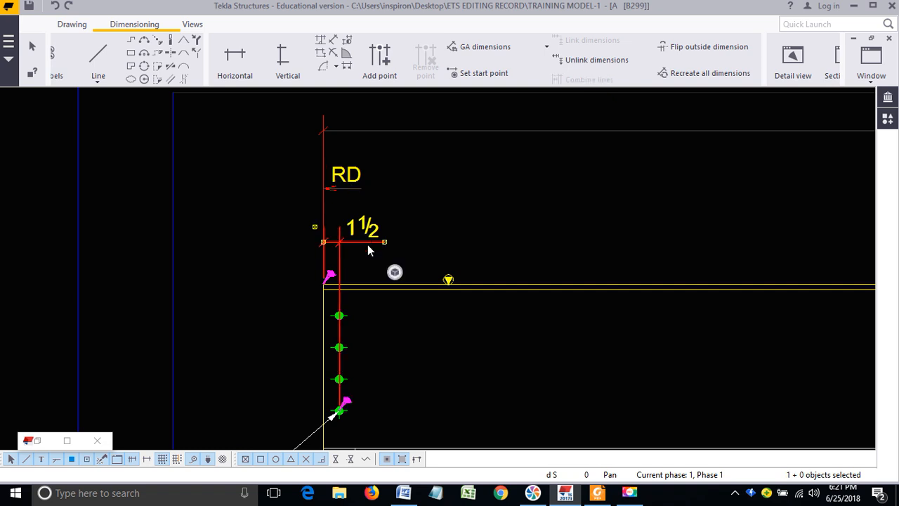
pyautogui.click(353, 190)
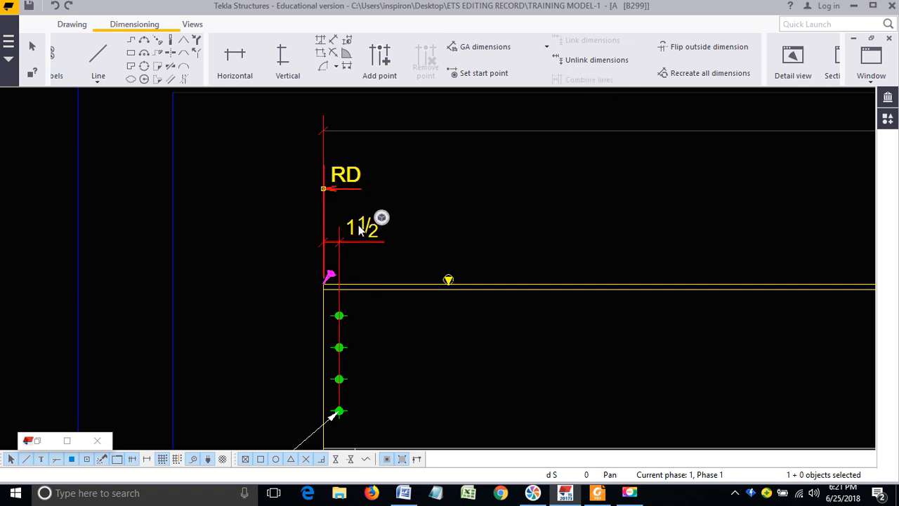
pyautogui.moveTo(355, 191); pyautogui.dragTo(341, 238, button='middle')
pyautogui.click(362, 175)
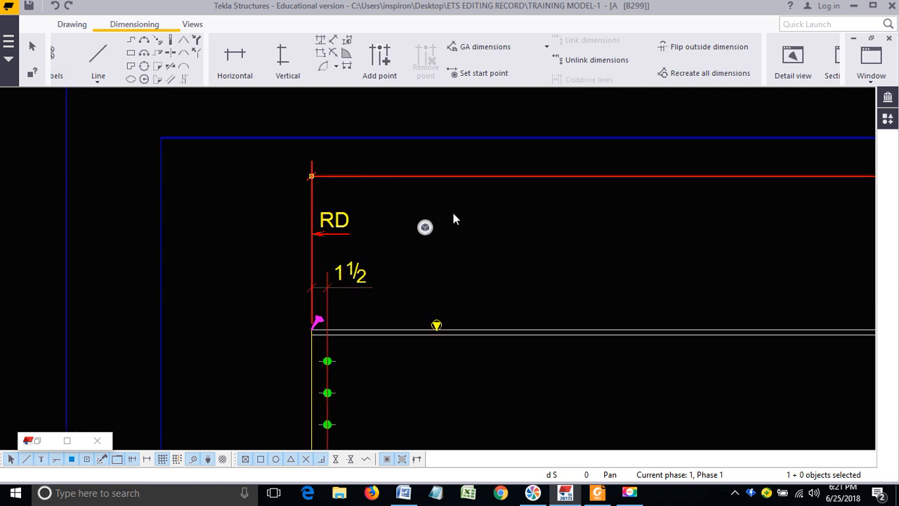
pyautogui.click(454, 213)
pyautogui.scroll(-2, 350, 204)
pyautogui.scroll(-3, 344, 209)
pyautogui.scroll(1, 372, 226)
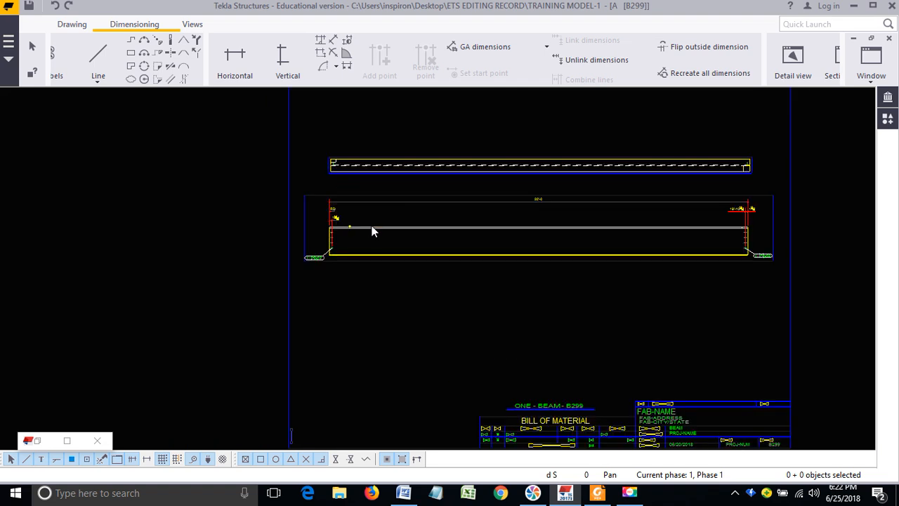
pyautogui.scroll(1, 373, 226)
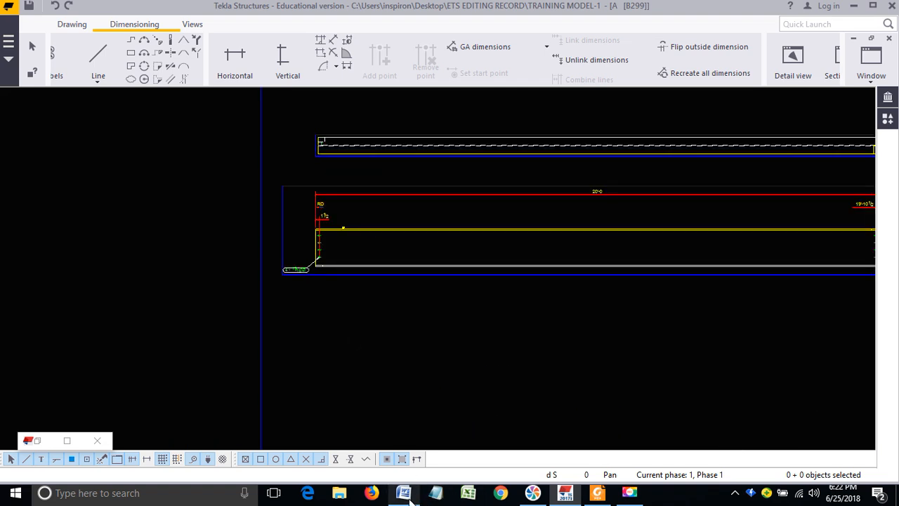
# Step: Consult the flange-cut beam checklist in Word, return to the Tekla drawing and inspect the overall length dimension above the beam
pyautogui.click(427, 454)
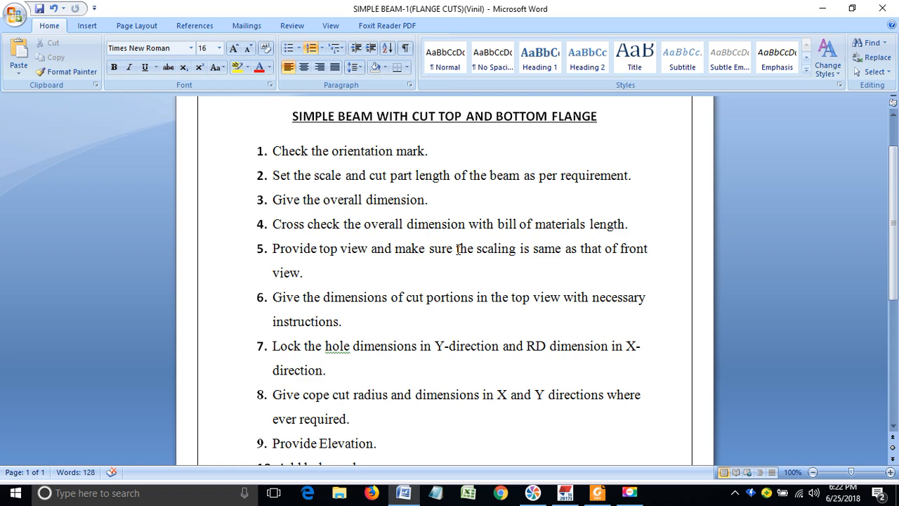
pyautogui.click(565, 493)
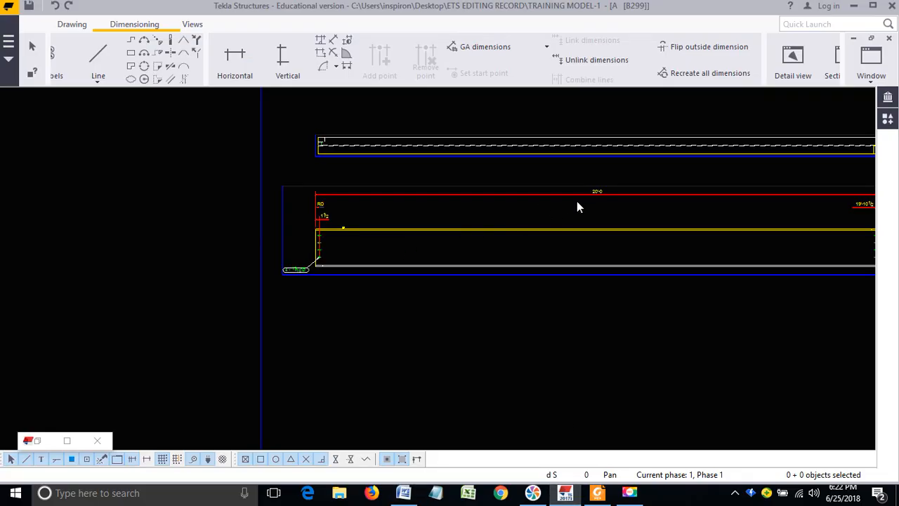
pyautogui.click(411, 206)
pyautogui.scroll(5, 408, 208)
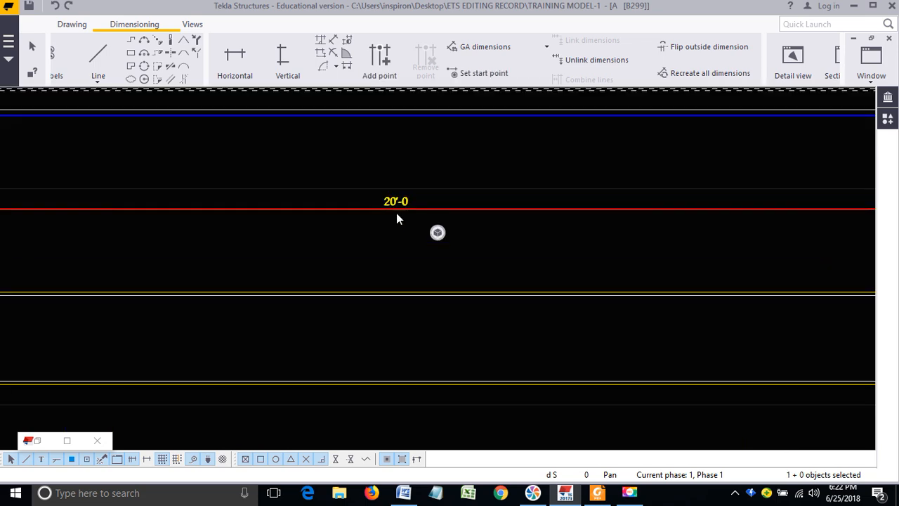
pyautogui.scroll(-3, 400, 214)
pyautogui.scroll(3, 369, 190)
pyautogui.scroll(-5, 418, 203)
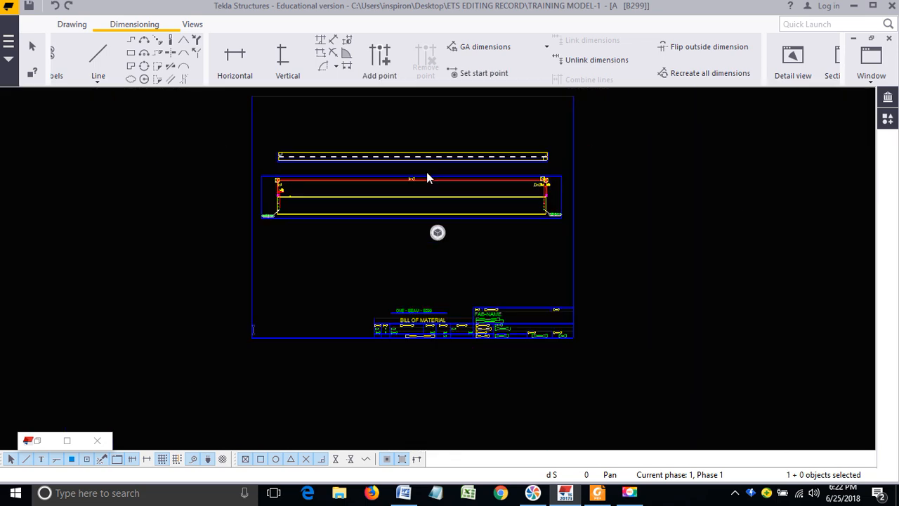
# Step: Cross-check the W16X40 length in the bill of material against the beam's overall dimension
pyautogui.scroll(5, 476, 357)
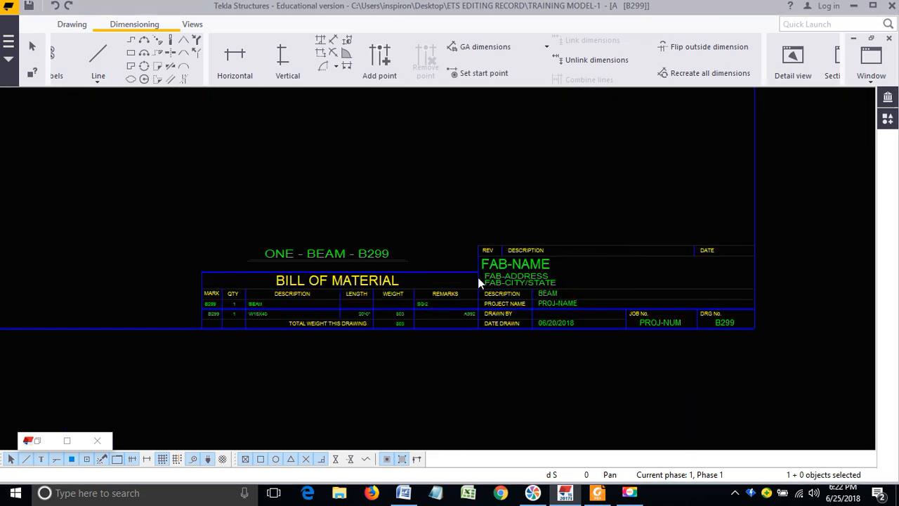
pyautogui.scroll(4, 418, 309)
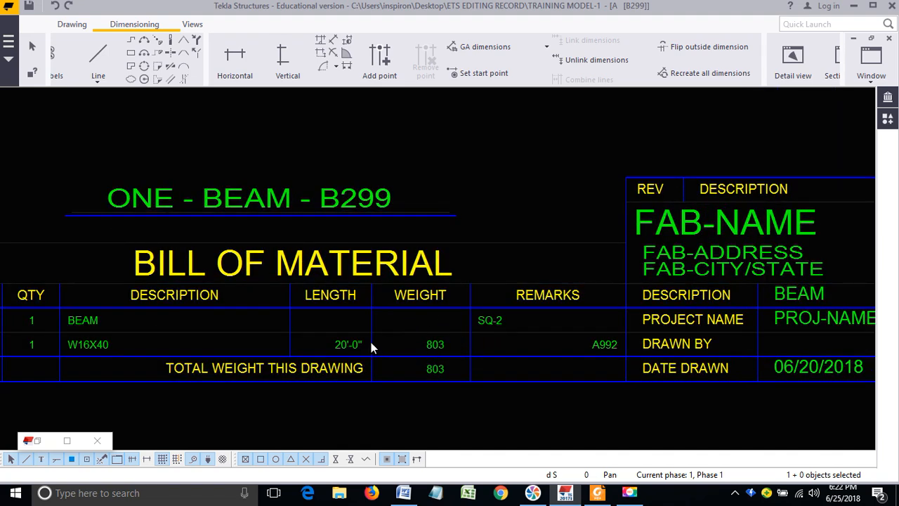
pyautogui.moveTo(315, 328); pyautogui.dragTo(365, 356)
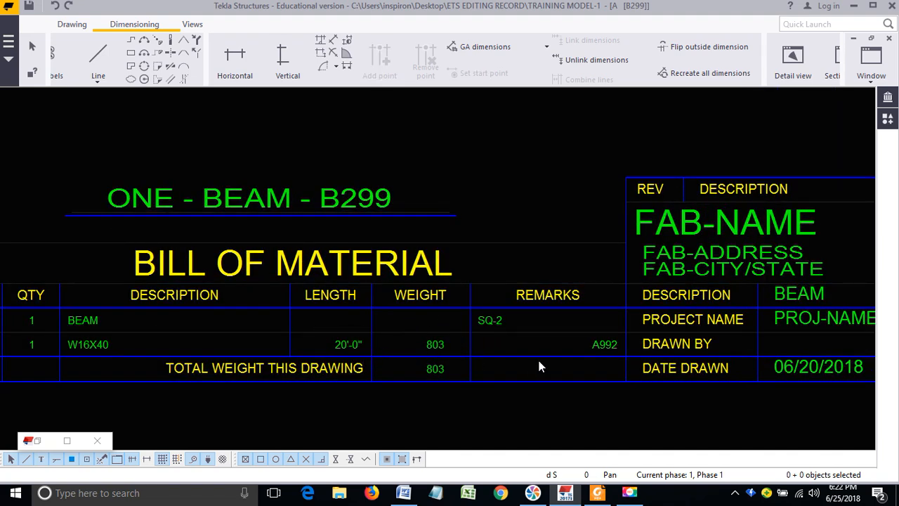
pyautogui.scroll(-5, 484, 295)
pyautogui.scroll(5, 448, 204)
pyautogui.click(418, 200)
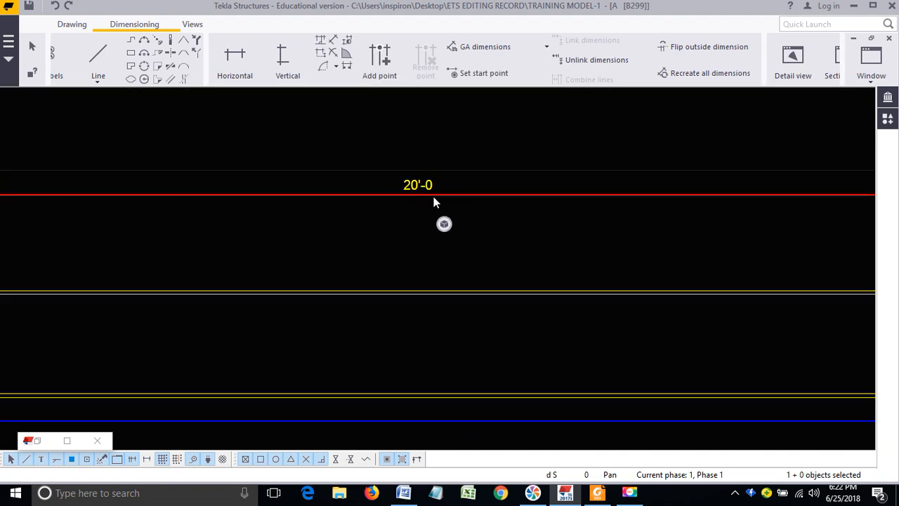
pyautogui.click(506, 219)
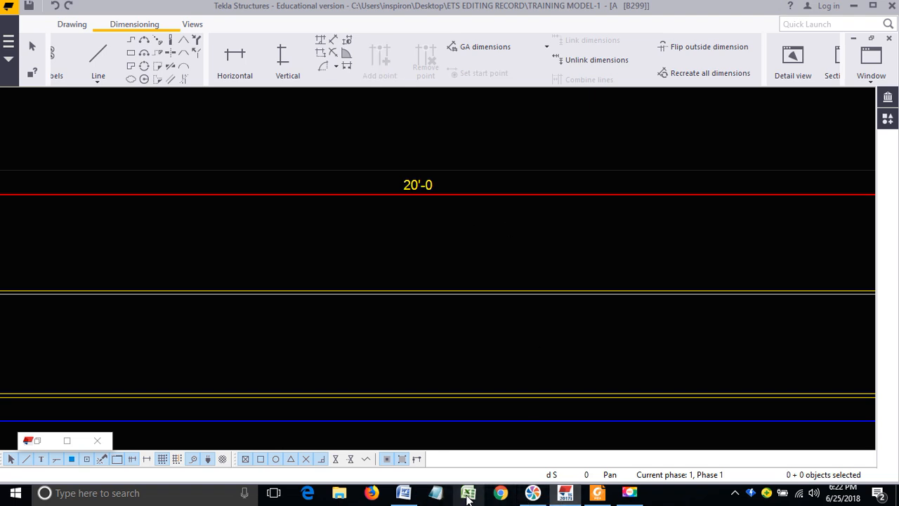
# Step: Reread the Word checklist, return to the Tekla drawing and compare the scales in the front and top views' properties
pyautogui.click(404, 492)
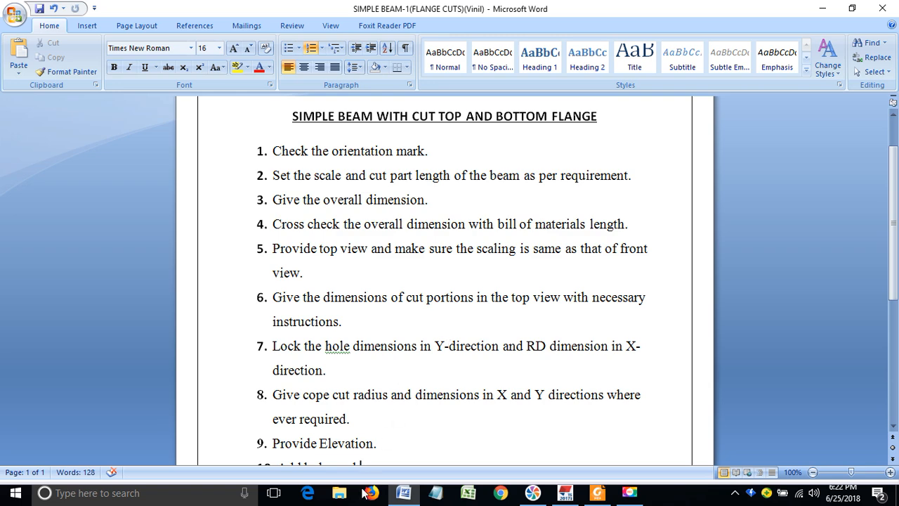
pyautogui.click(566, 492)
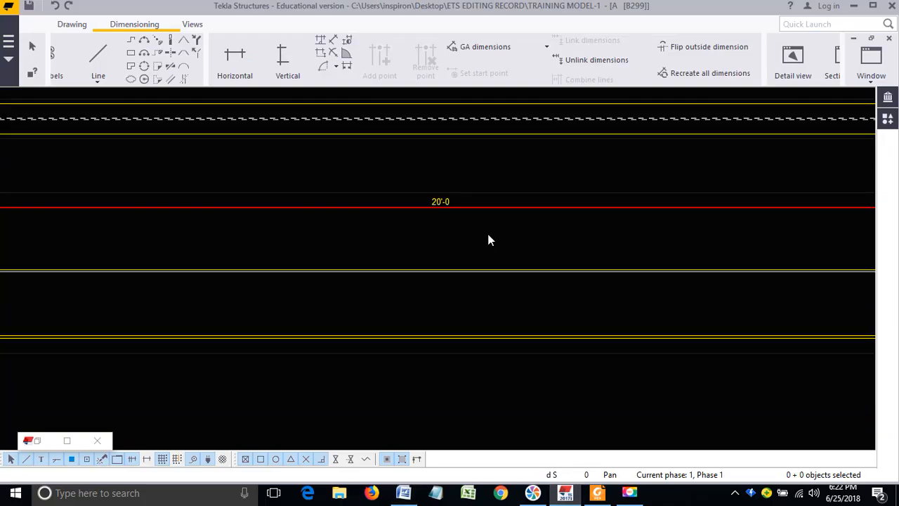
pyautogui.scroll(-5, 490, 240)
pyautogui.scroll(1, 561, 197)
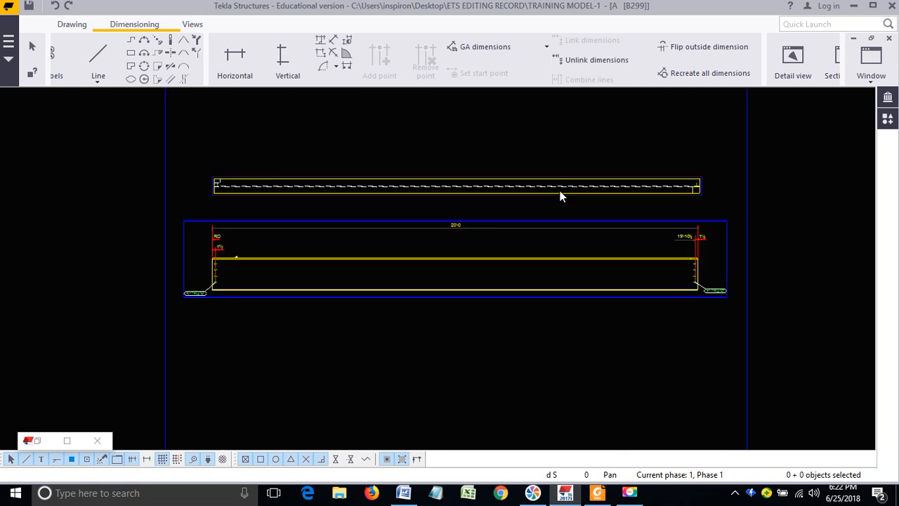
pyautogui.doubleClick(600, 221)
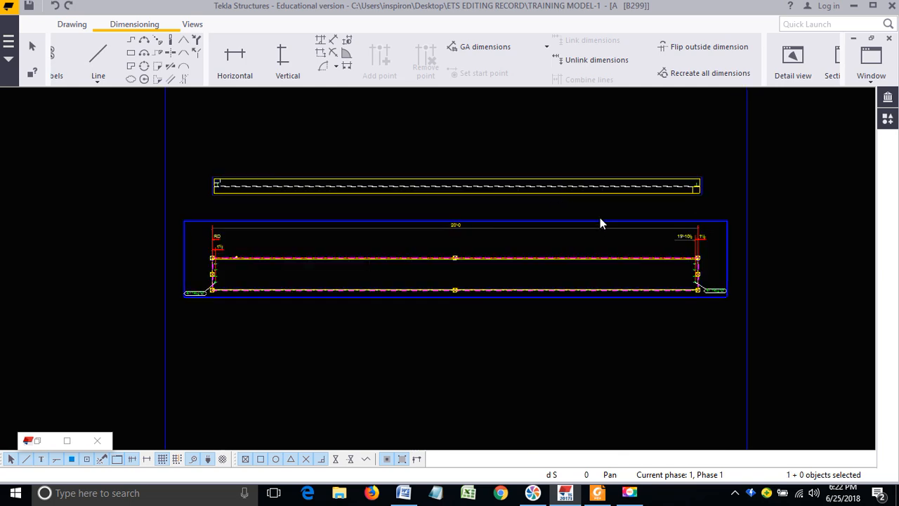
pyautogui.moveTo(381, 260); pyautogui.dragTo(314, 279, button='middle')
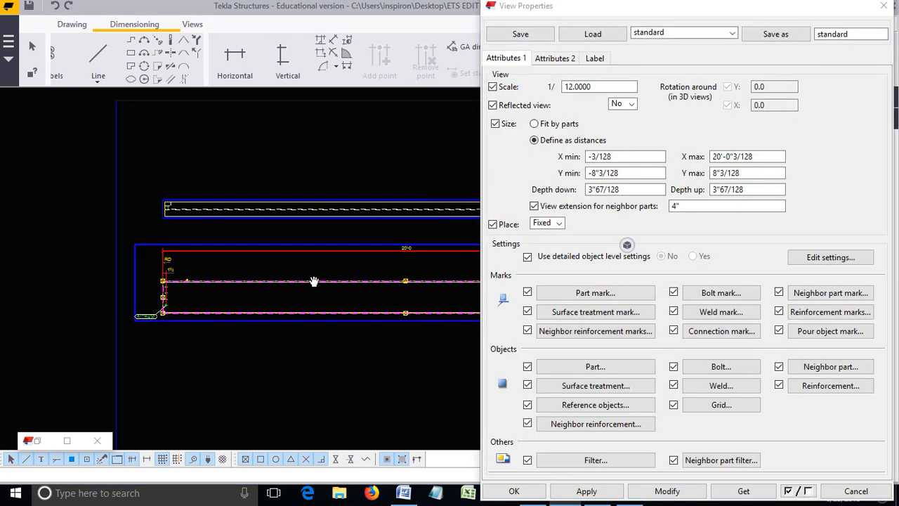
pyautogui.doubleClick(387, 204)
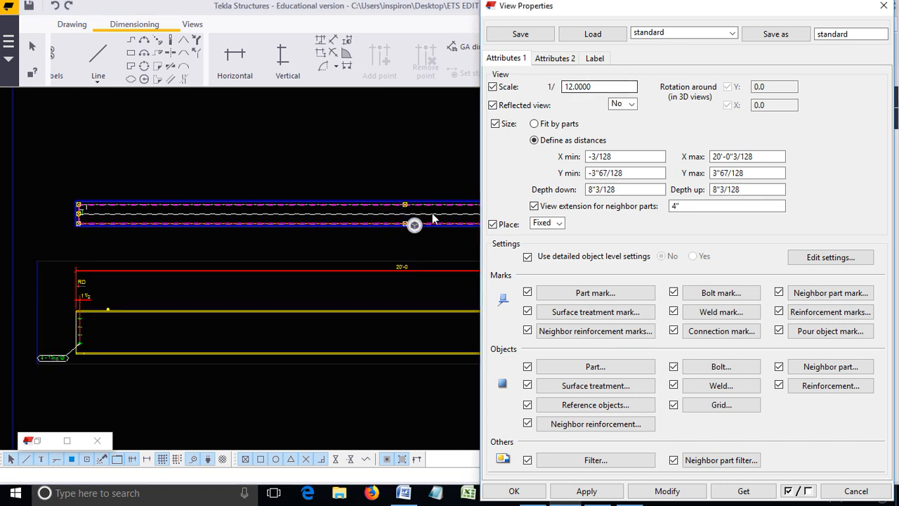
# Step: Compare the minimum cut part length of the top and front views in their shortening settings, and close the view properties
pyautogui.click(553, 62)
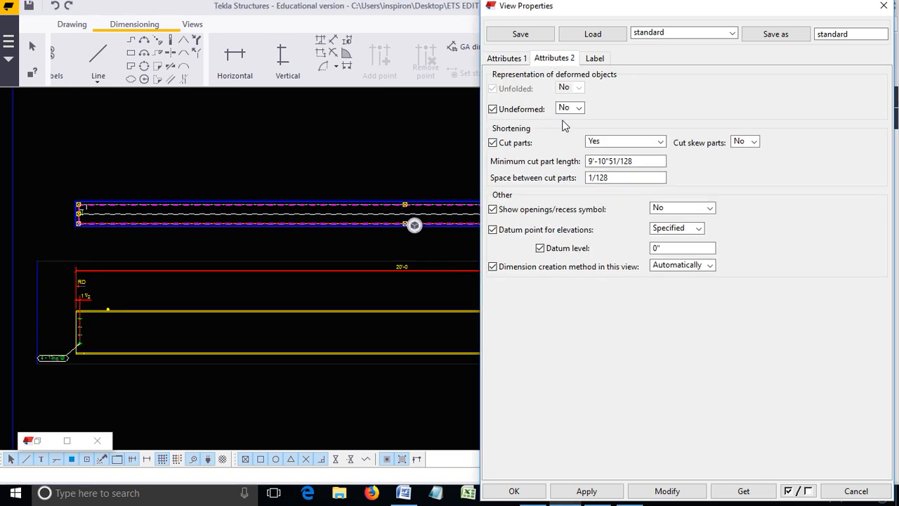
pyautogui.moveTo(637, 164); pyautogui.dragTo(576, 169)
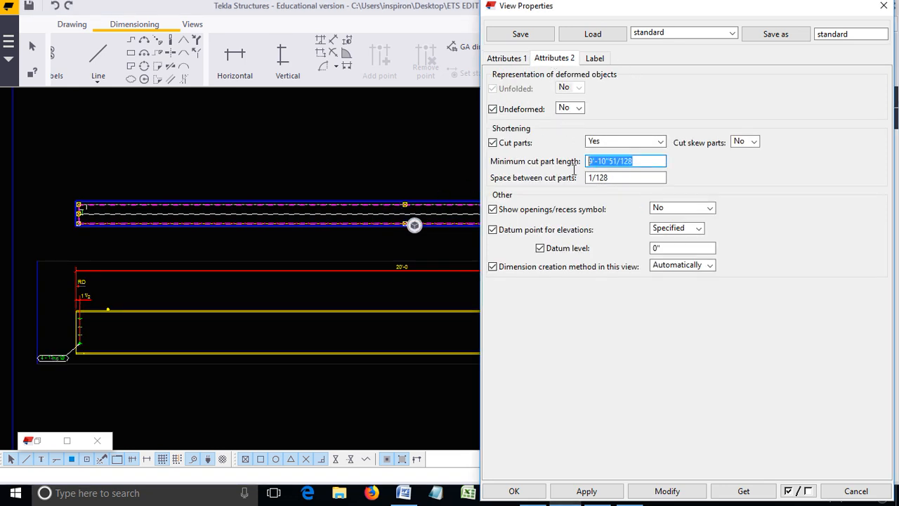
pyautogui.doubleClick(259, 262)
pyautogui.doubleClick(343, 202)
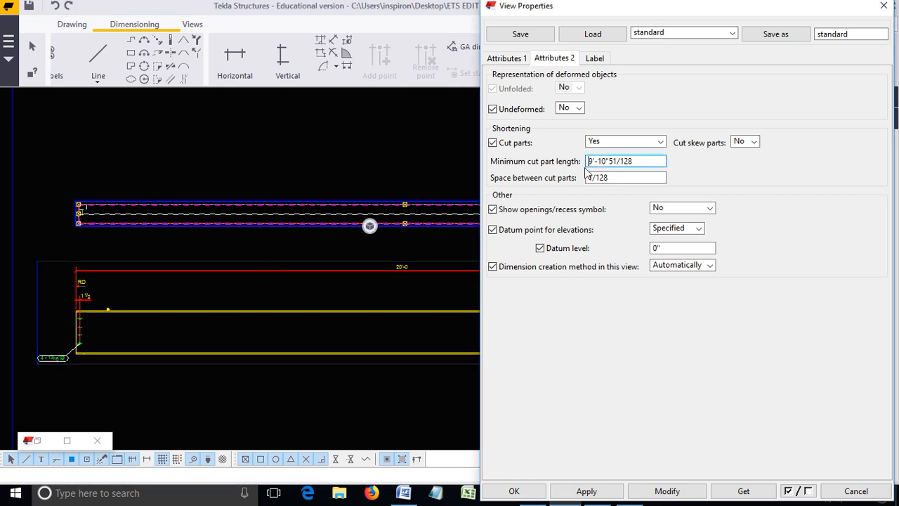
pyautogui.moveTo(634, 161); pyautogui.dragTo(566, 172)
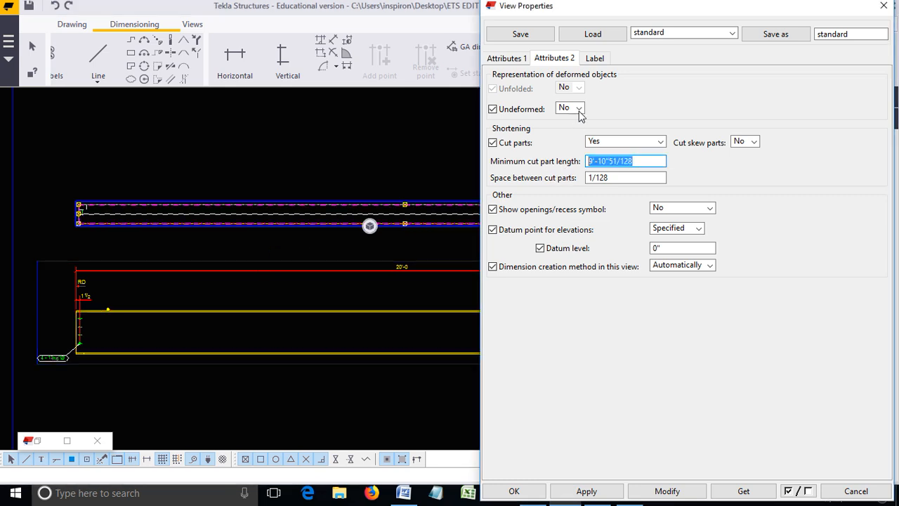
pyautogui.click(881, 10)
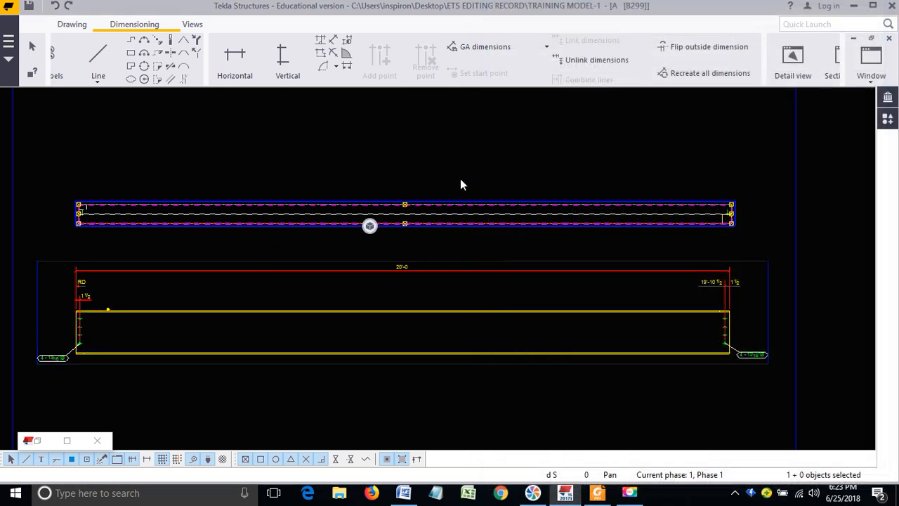
pyautogui.click(298, 56)
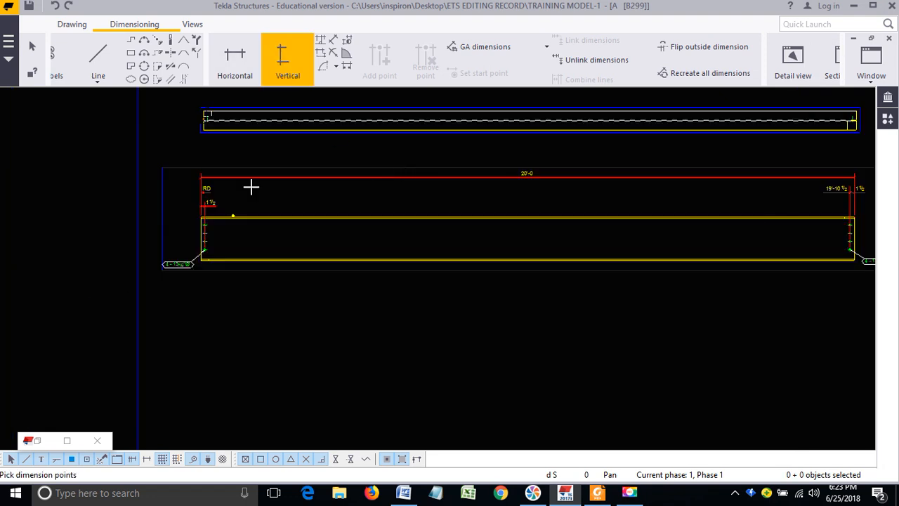
pyautogui.scroll(4, 203, 229)
pyautogui.click(198, 191)
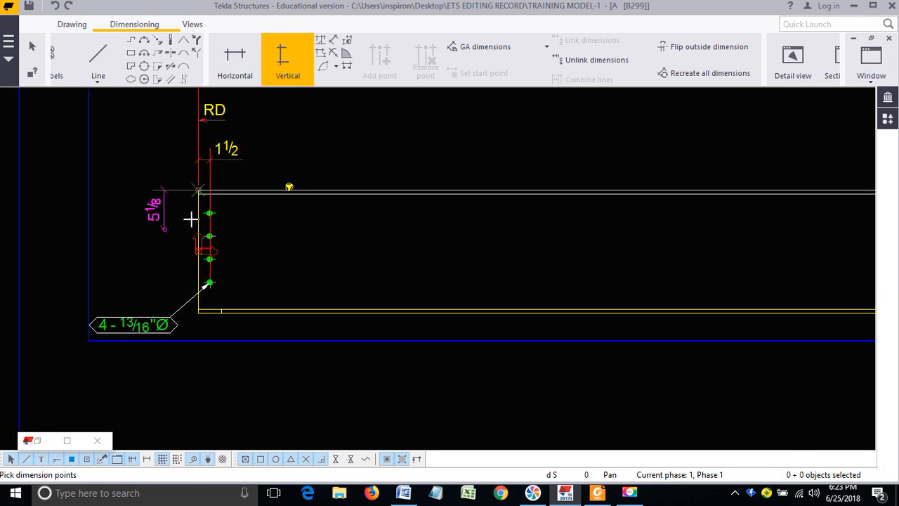
pyautogui.click(209, 212)
pyautogui.click(210, 236)
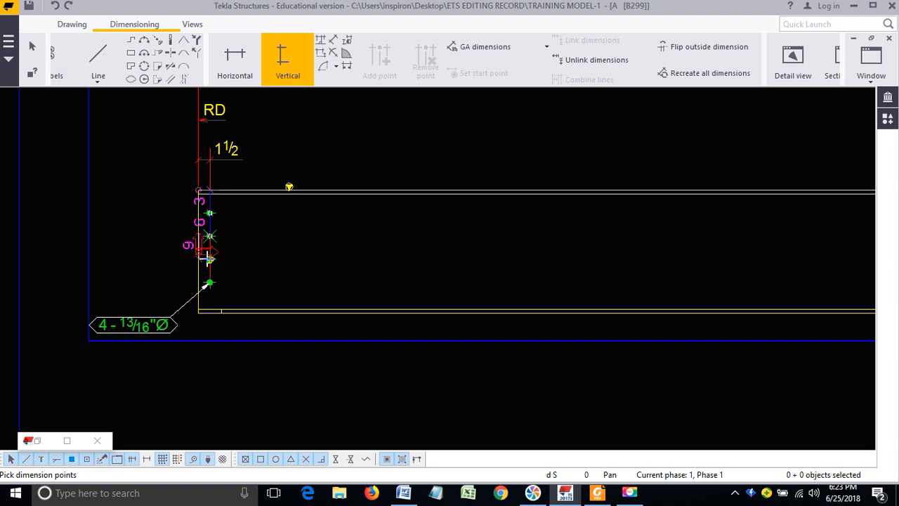
pyautogui.click(210, 260)
pyautogui.click(209, 282)
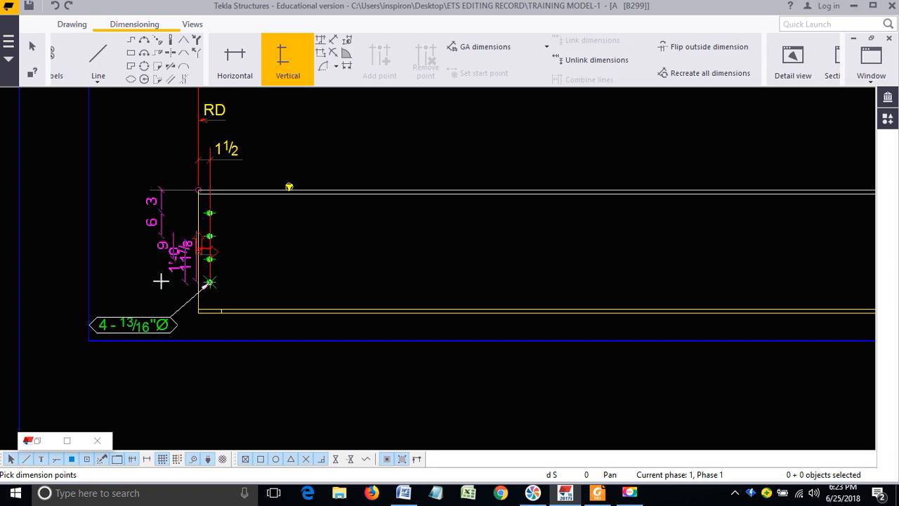
pyautogui.rightClick(185, 227)
pyautogui.click(216, 238)
# Step: Apply the straight dimension properties of the left-end 1 1/2 hole dimension as the current dimension settings
pyautogui.doubleClick(218, 150)
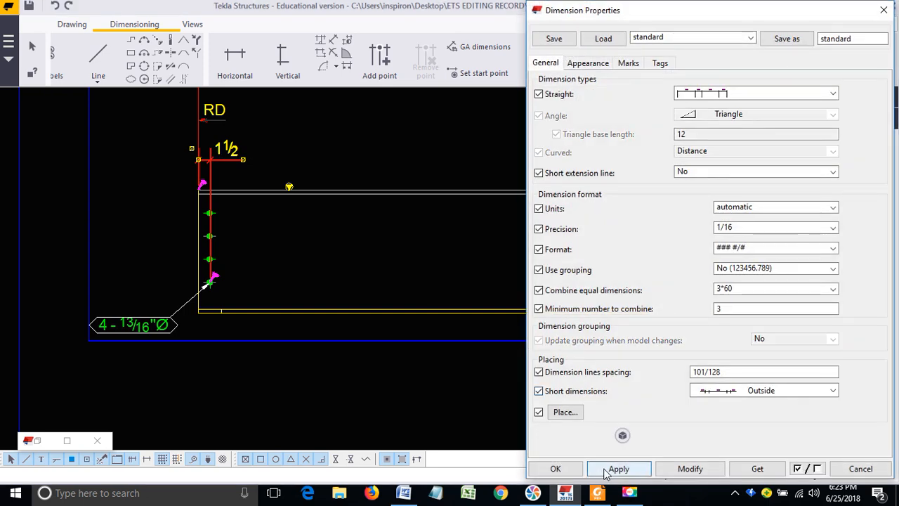
pyautogui.click(606, 469)
pyautogui.click(560, 469)
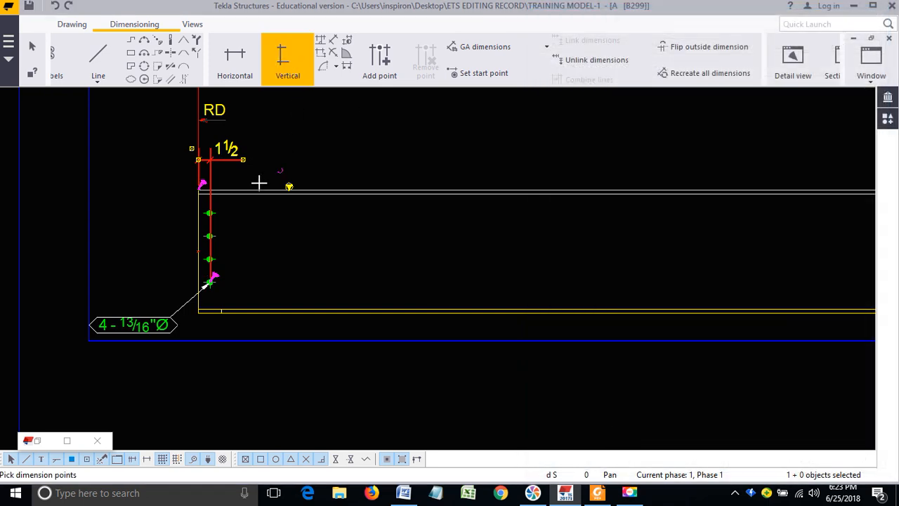
# Step: Add a vertical dimension from the beam's top-left corner through the four left-end bolt holes, placed outside the beam's left end
pyautogui.click(199, 189)
pyautogui.click(209, 211)
pyautogui.click(210, 235)
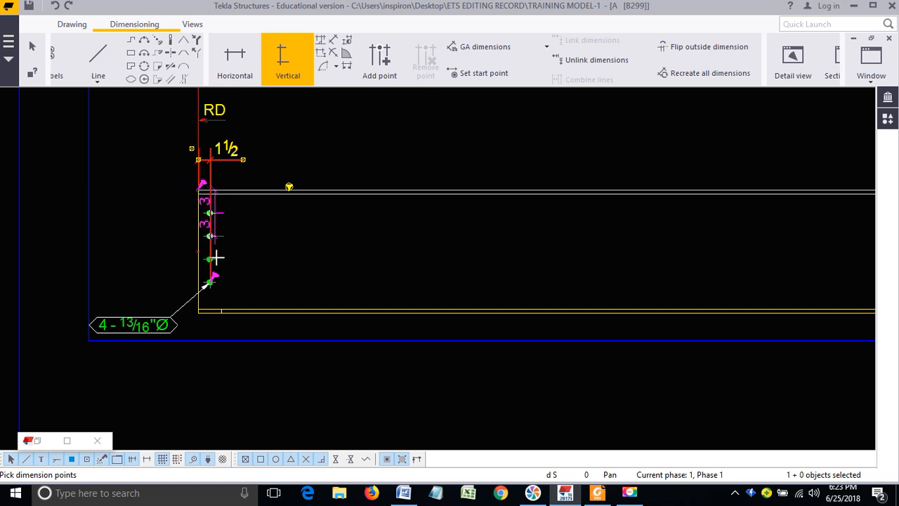
pyautogui.click(211, 259)
pyautogui.click(210, 282)
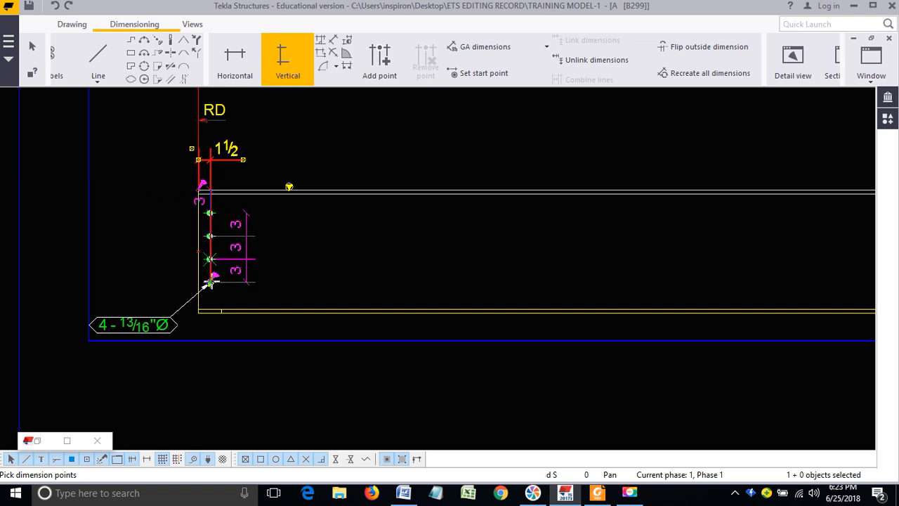
pyautogui.click(159, 261)
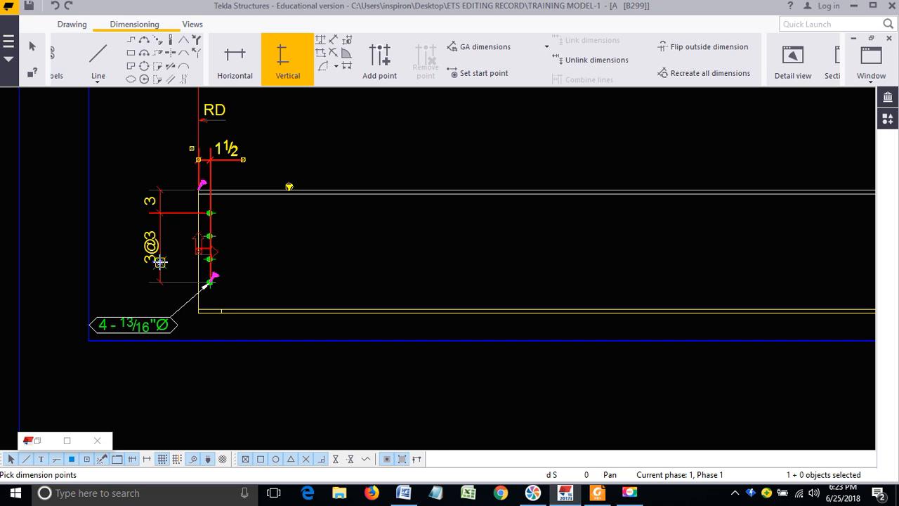
pyautogui.press('Escape')
# Step: Set Combine equal dimensions to Off for the vertical dimension of the left-end holes
pyautogui.doubleClick(157, 247)
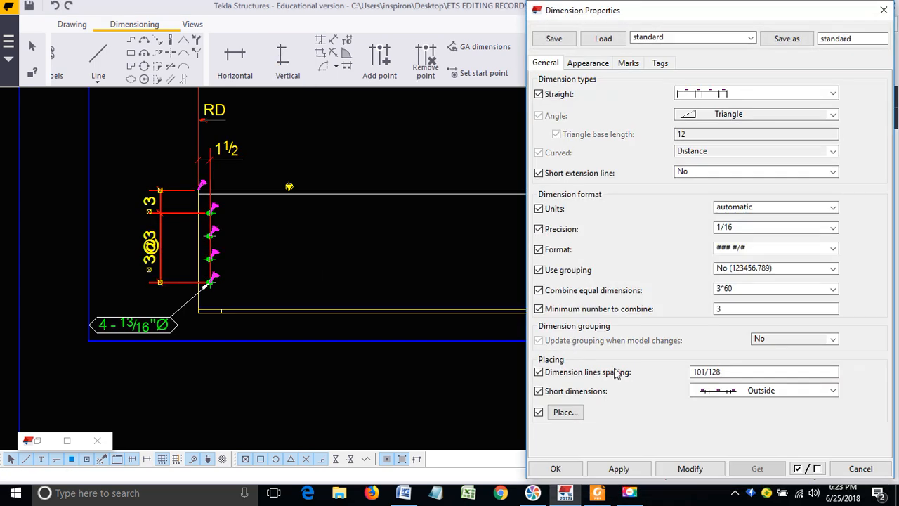
pyautogui.click(731, 289)
pyautogui.click(724, 303)
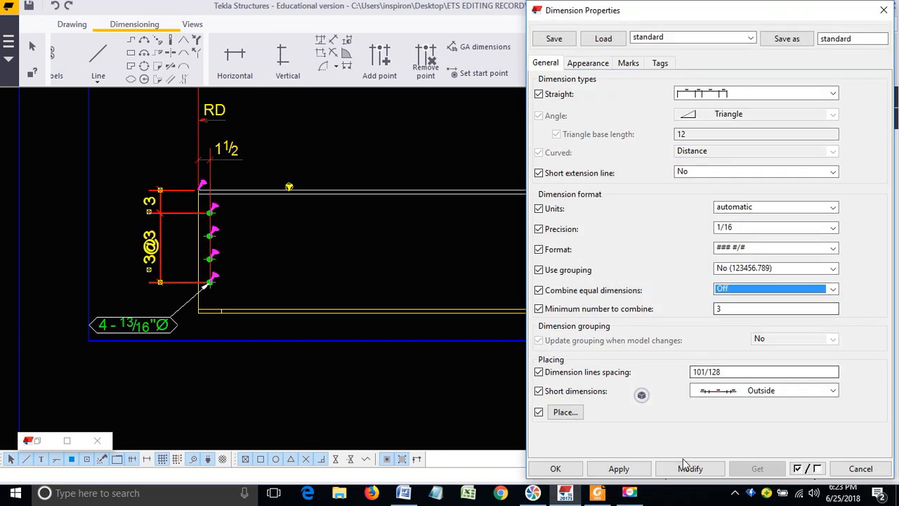
pyautogui.click(688, 469)
pyautogui.click(555, 468)
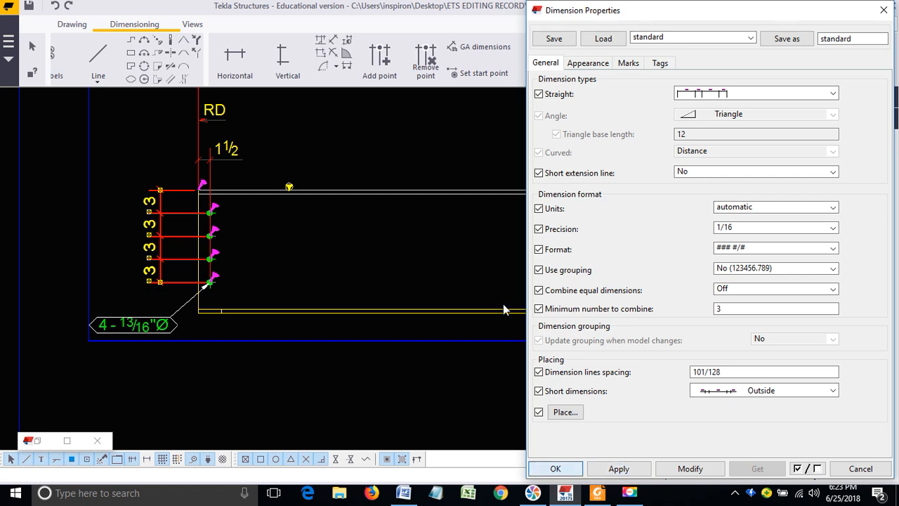
# Step: Add a vertical dimension from the beam's top-right corner through the four right-end bolt holes, placed outside the beam's right end
pyautogui.click(281, 63)
pyautogui.scroll(-3, 193, 210)
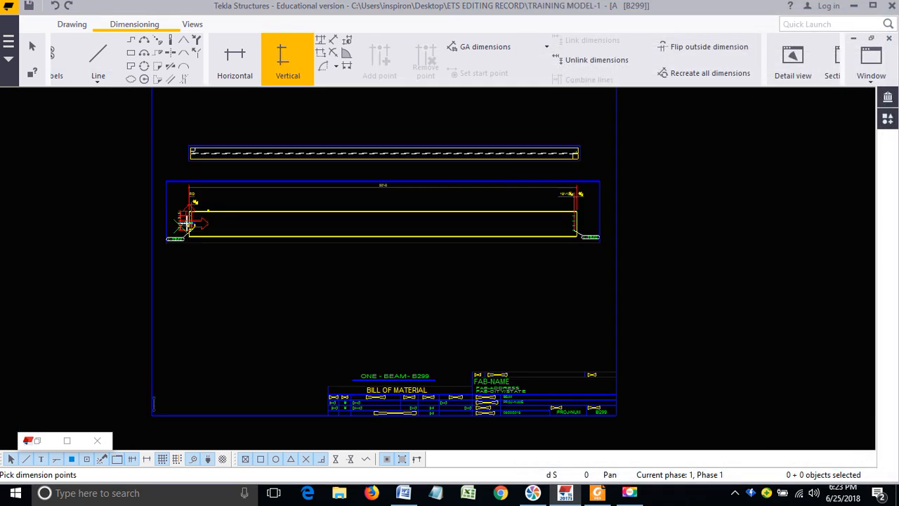
pyautogui.scroll(5, 412, 207)
pyautogui.click(419, 144)
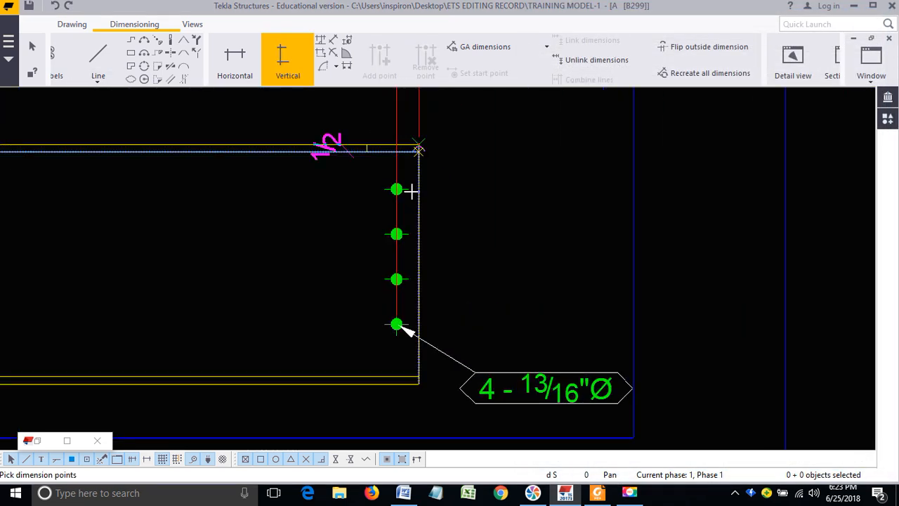
pyautogui.click(397, 189)
pyautogui.click(397, 234)
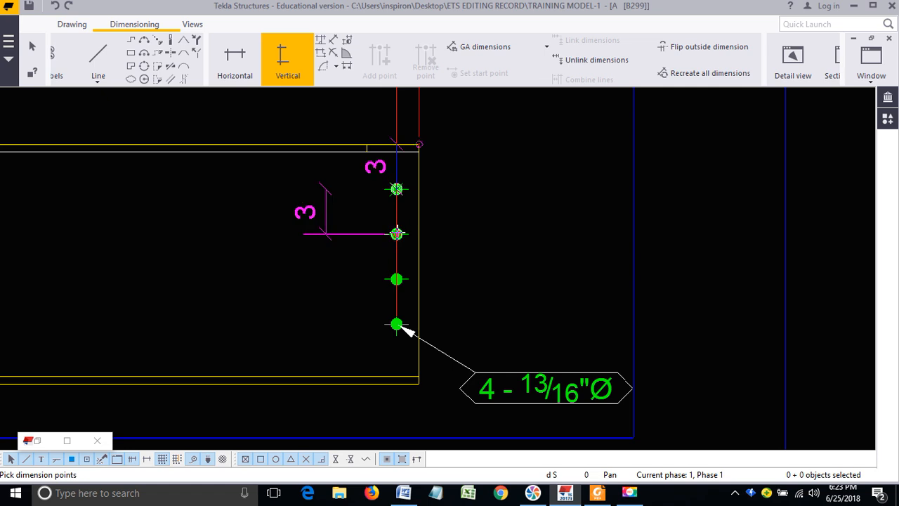
pyautogui.click(397, 279)
pyautogui.click(397, 324)
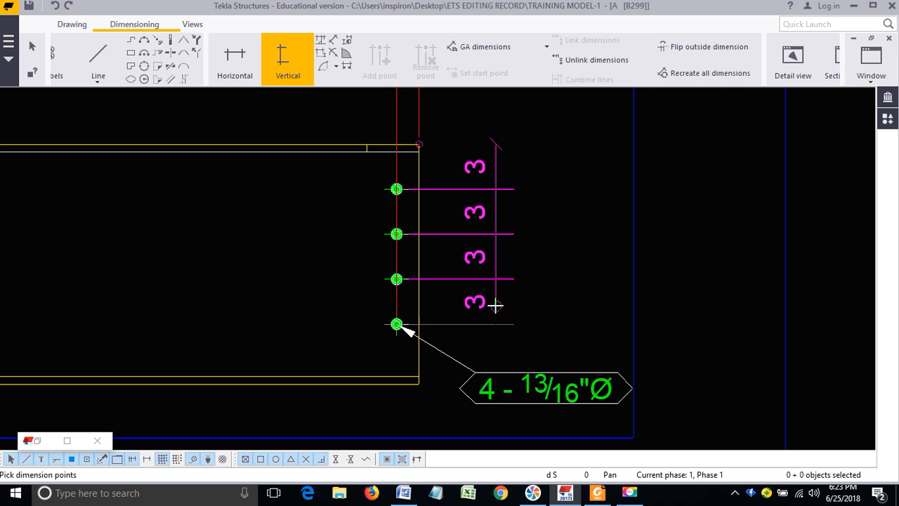
pyautogui.middleClick(496, 305)
pyautogui.scroll(-2, 571, 242)
pyautogui.scroll(-3, 584, 238)
pyautogui.moveTo(323, 234); pyautogui.dragTo(502, 243, button='middle')
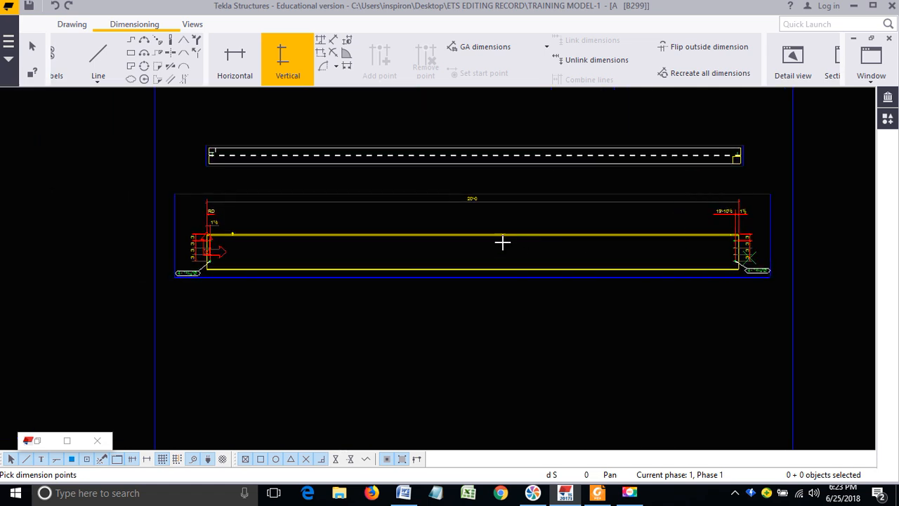
pyautogui.press('Escape')
# Step: Switch to the Word checklist to review the flange-cut beam instructions, then return to the Tekla drawing
pyautogui.moveTo(295, 238); pyautogui.dragTo(413, 238, button='middle')
pyautogui.scroll(3, 335, 238)
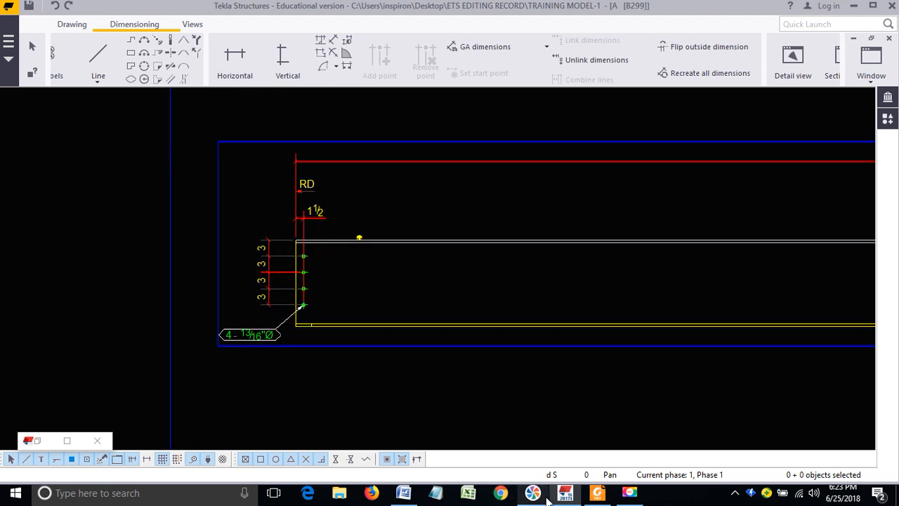
pyautogui.click(409, 494)
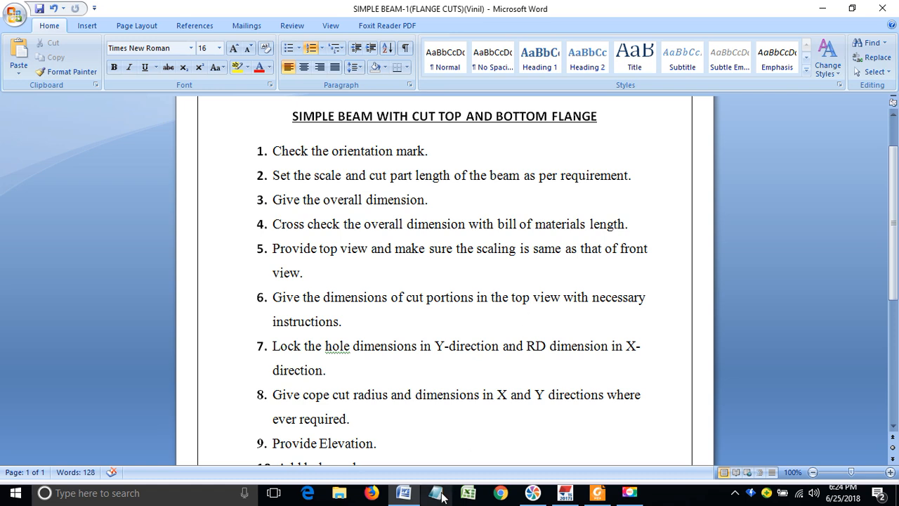
pyautogui.moveTo(534, 499)
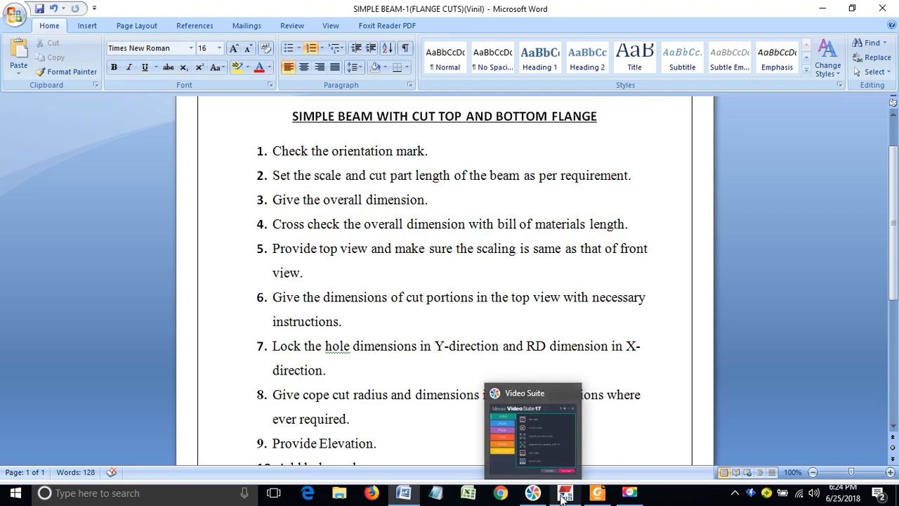
pyautogui.click(566, 492)
# Step: Open the left-end vertical hole dimension's properties and apply the elevation type for straight dimensions as the current setting
pyautogui.scroll(-3, 301, 251)
pyautogui.scroll(-2, 301, 251)
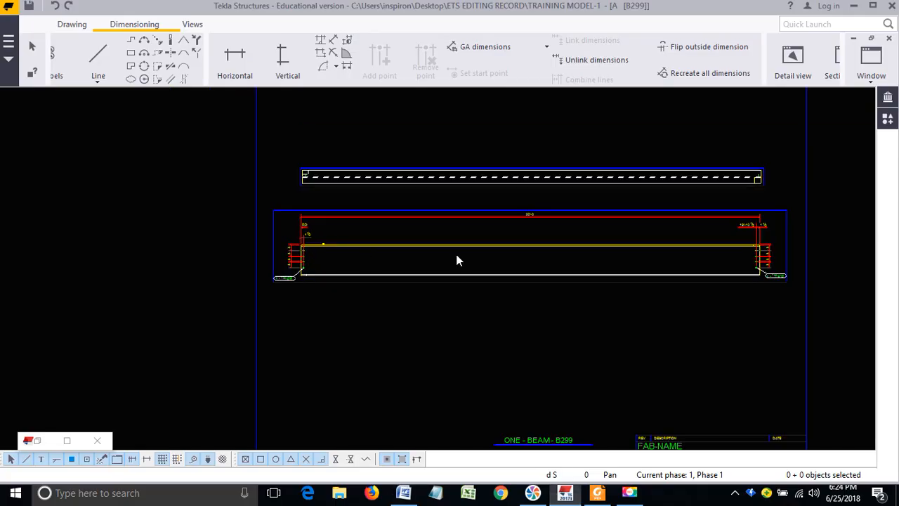
pyautogui.scroll(4, 302, 252)
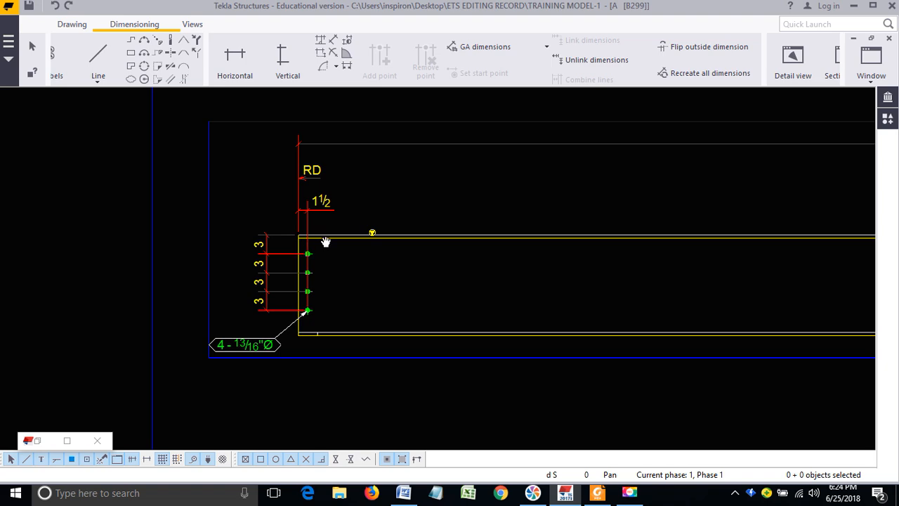
pyautogui.moveTo(326, 243); pyautogui.dragTo(315, 324, button='middle')
pyautogui.scroll(-1, 317, 258)
pyautogui.scroll(-1, 317, 255)
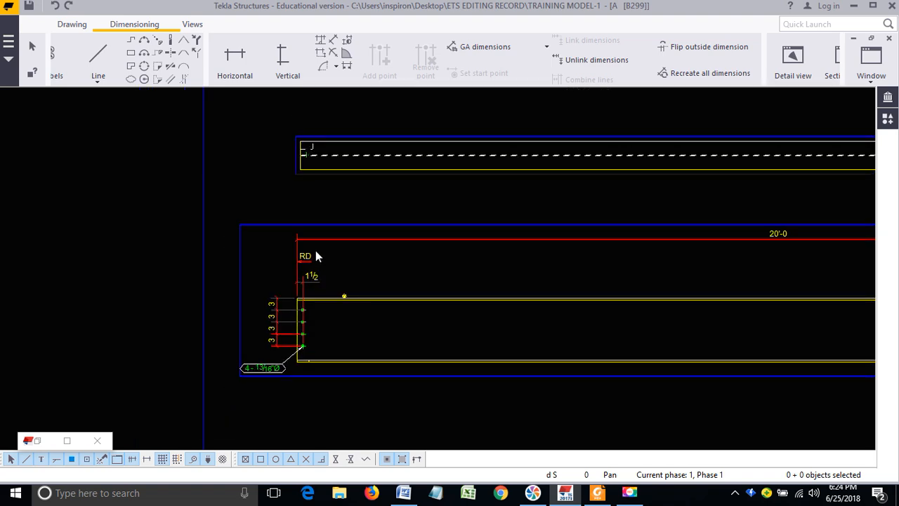
pyautogui.click(282, 317)
pyautogui.scroll(2, 281, 311)
pyautogui.doubleClick(285, 309)
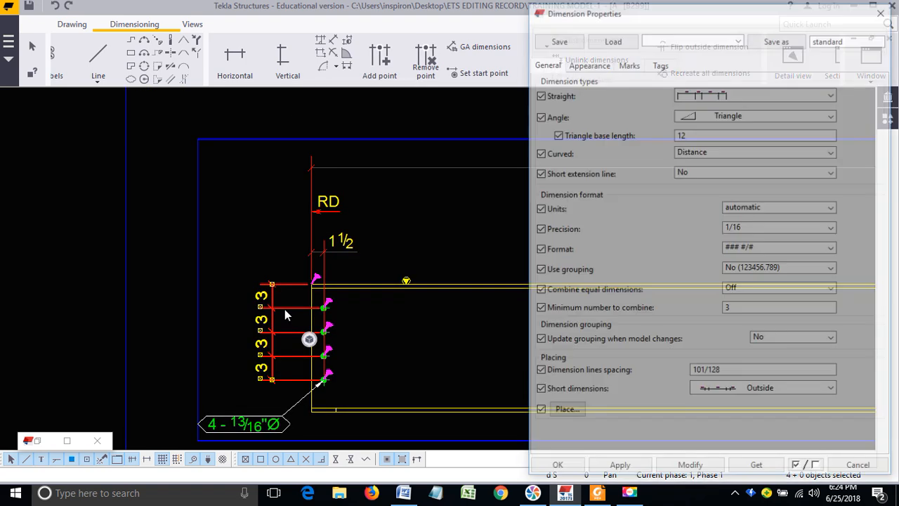
pyautogui.click(629, 62)
pyautogui.click(588, 63)
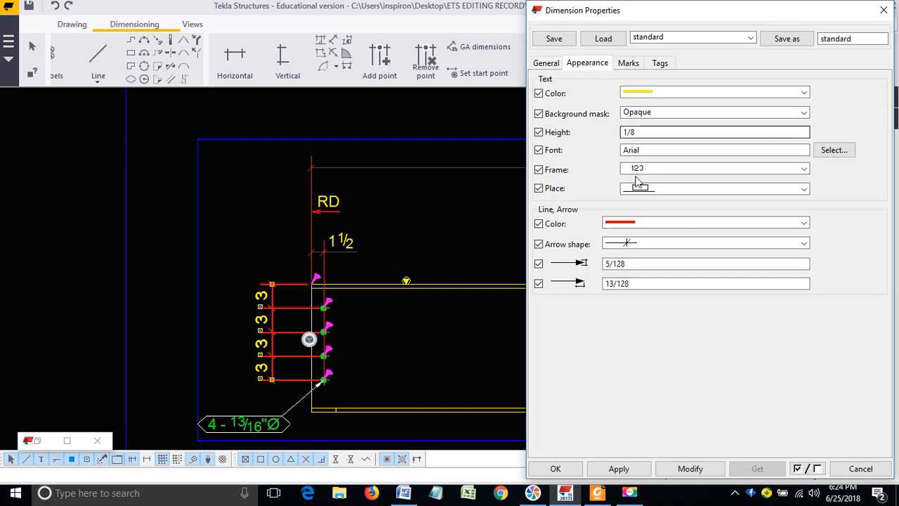
pyautogui.click(546, 62)
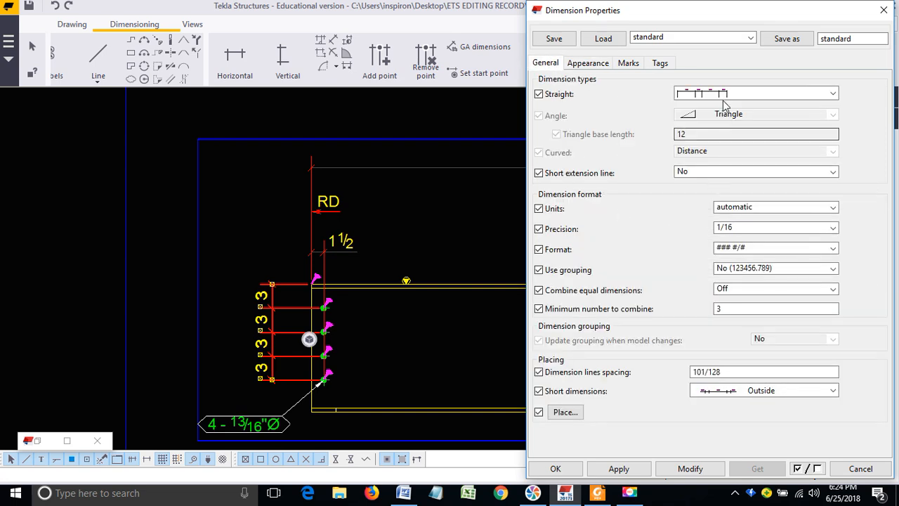
pyautogui.click(724, 94)
pyautogui.click(701, 199)
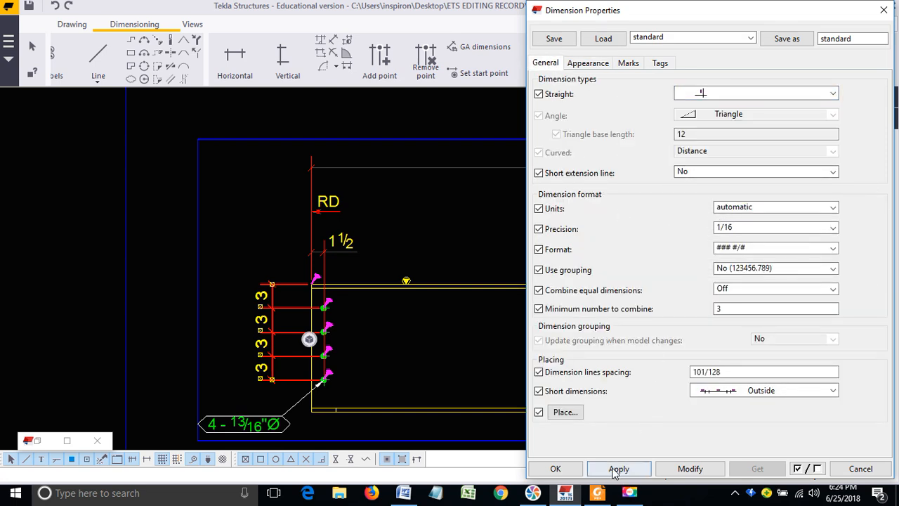
pyautogui.click(555, 468)
# Step: Add a vertical elevation dimension at the beam's top-left corner in the front view, outside the left end
pyautogui.click(287, 60)
pyautogui.scroll(2, 302, 274)
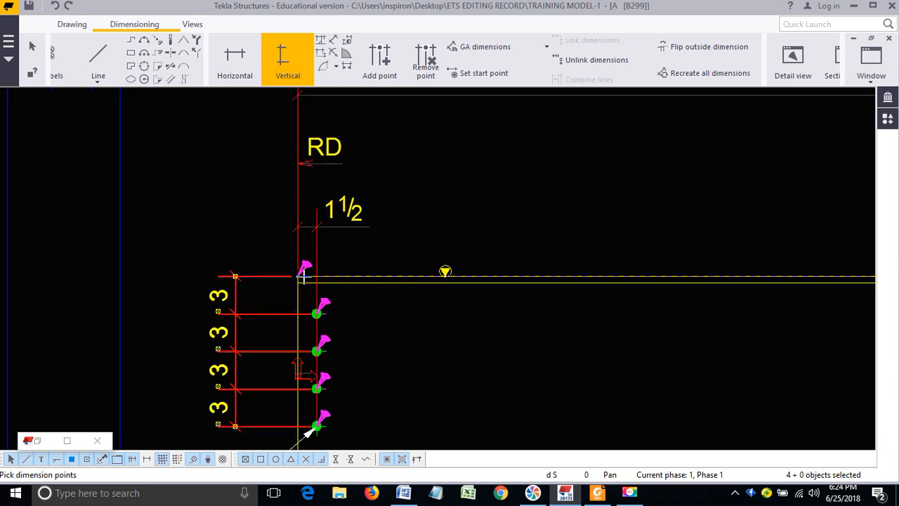
pyautogui.rightClick(205, 218)
pyautogui.click(239, 226)
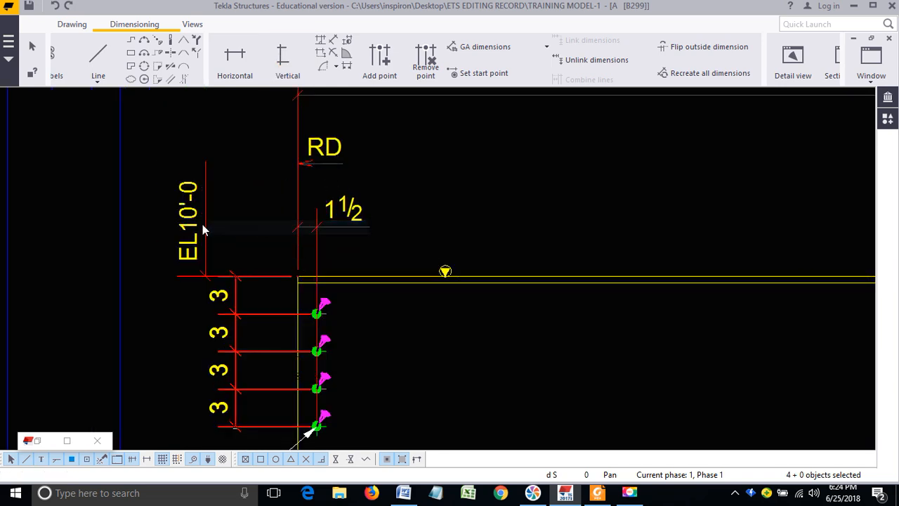
# Step: Turn on the center line for the beam part in the top view
pyautogui.scroll(-6, 316, 274)
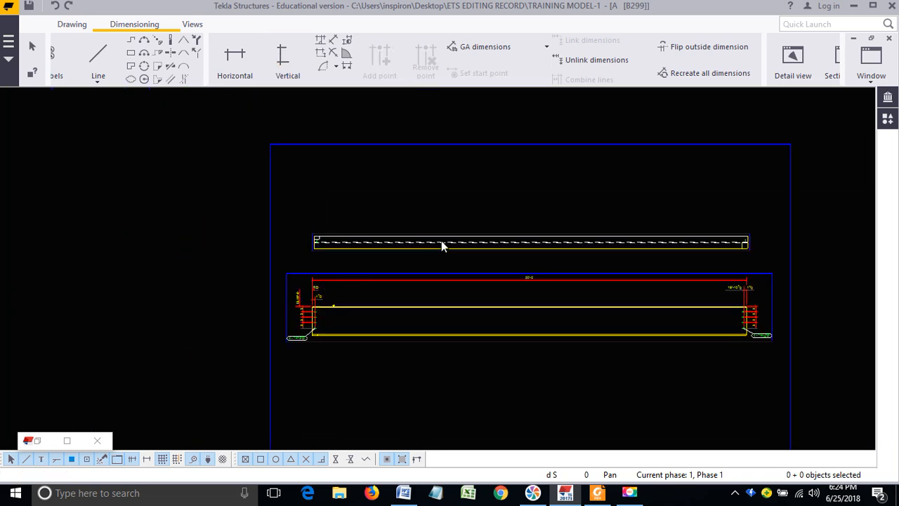
pyautogui.scroll(1, 386, 246)
pyautogui.click(384, 248)
pyautogui.scroll(10, 308, 243)
pyautogui.click(260, 232)
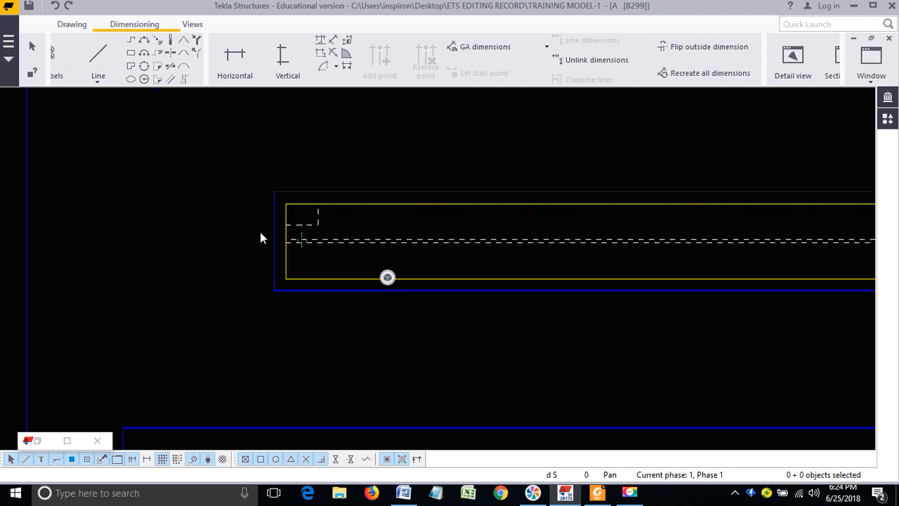
pyautogui.scroll(3, 292, 215)
pyautogui.click(308, 200)
pyautogui.moveTo(341, 268); pyautogui.dragTo(226, 267, button='middle')
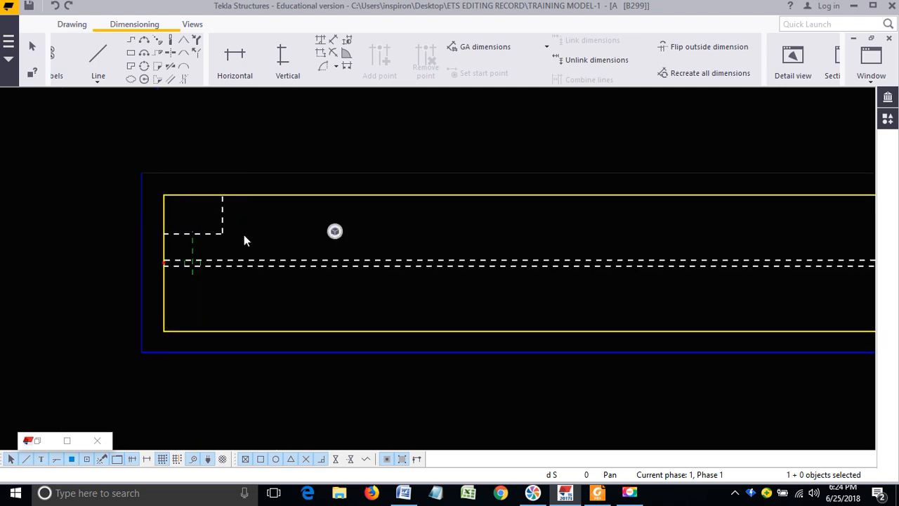
pyautogui.scroll(-2, 255, 233)
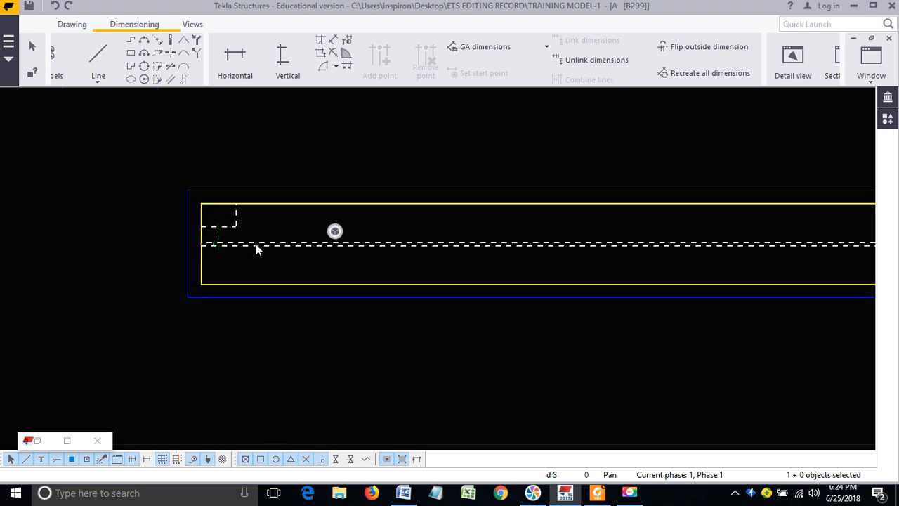
pyautogui.doubleClick(257, 249)
pyautogui.click(617, 240)
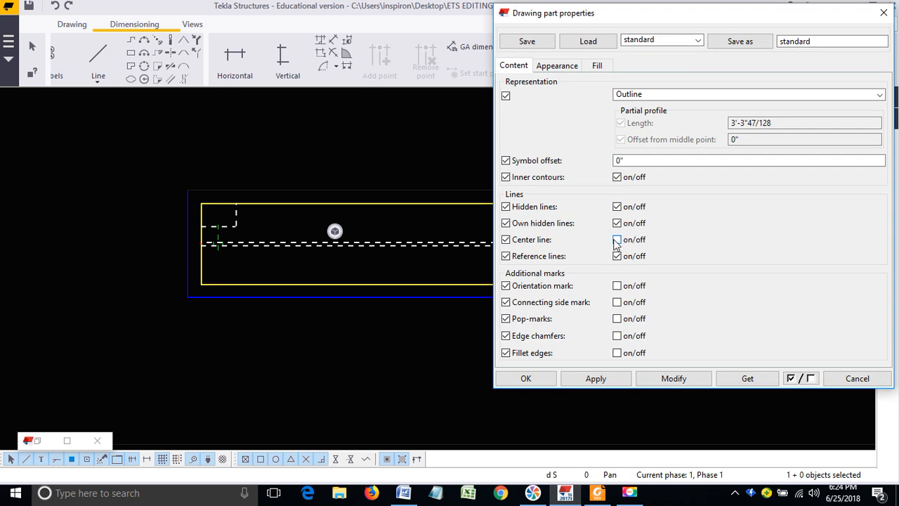
pyautogui.click(662, 383)
pyautogui.click(524, 383)
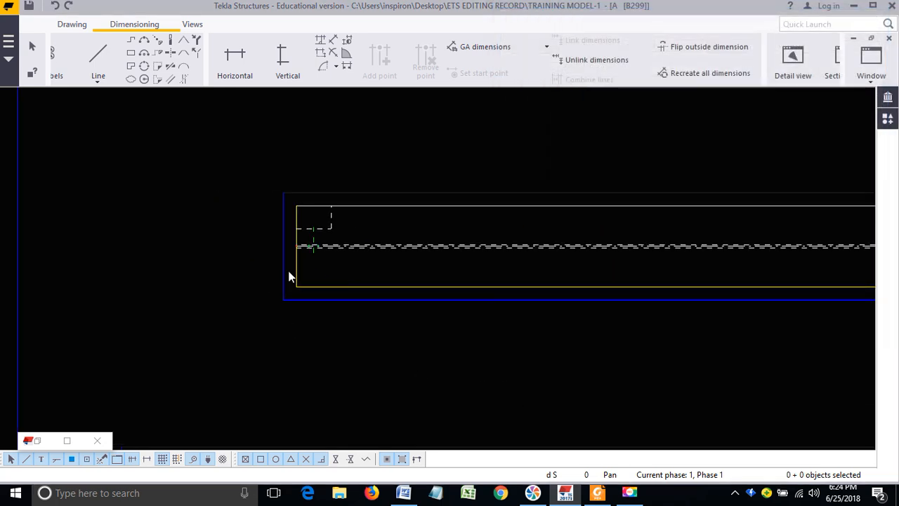
pyautogui.click(235, 56)
pyautogui.scroll(2, 311, 213)
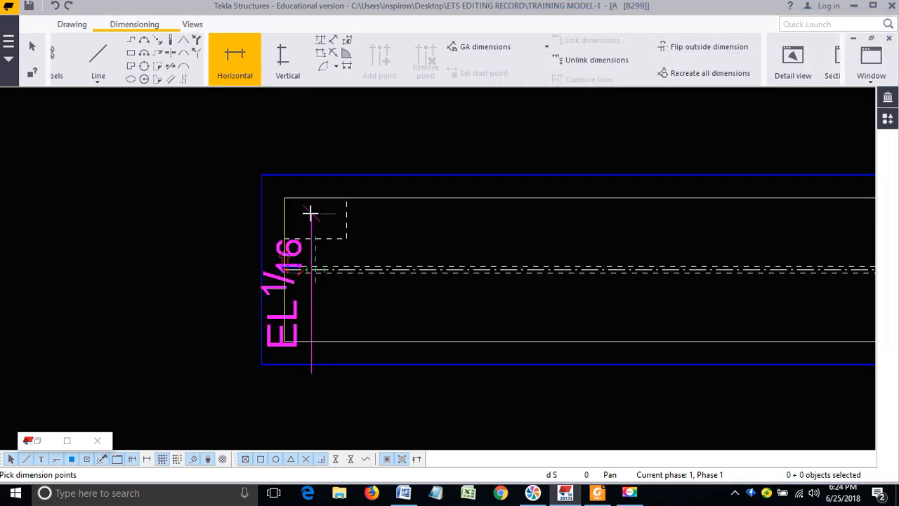
pyautogui.press('Escape')
# Step: Apply the straight dimension properties of the front view's 1 1/2 hole dimension as the current dimension settings
pyautogui.scroll(-2, 336, 200)
pyautogui.scroll(-3, 362, 174)
pyautogui.moveTo(319, 295); pyautogui.dragTo(316, 211, button='middle')
pyautogui.scroll(2, 344, 282)
pyautogui.click(349, 294)
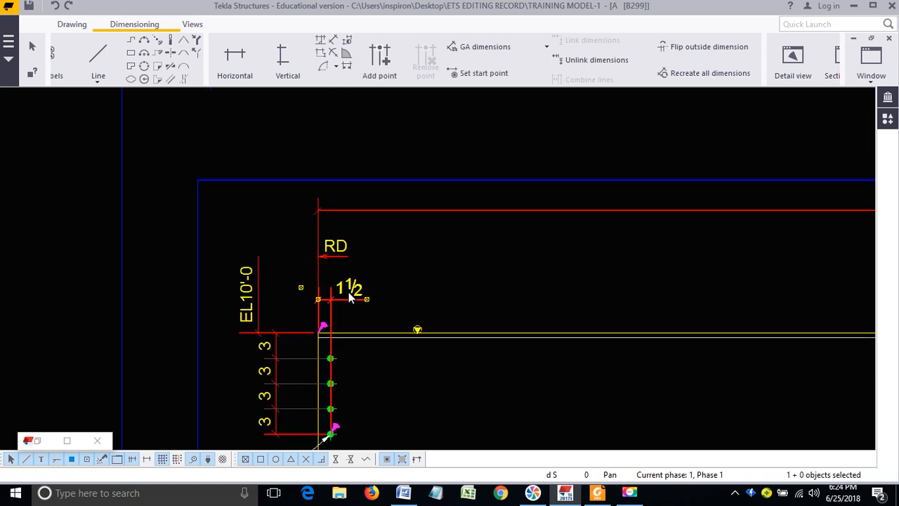
pyautogui.doubleClick(349, 296)
pyautogui.click(558, 470)
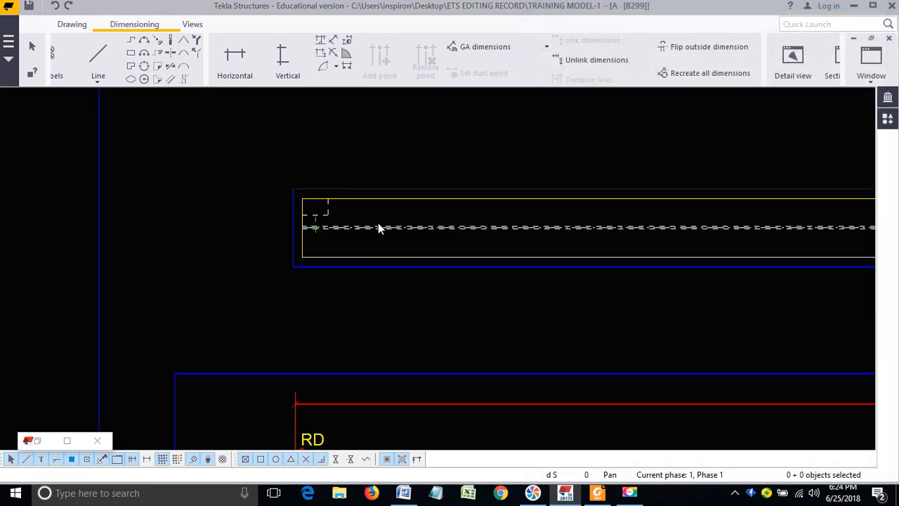
# Step: Add a horizontal dimension along the flange cut's length at the top view's left end and move it farther above the beam
pyautogui.press('Return')
pyautogui.scroll(3, 299, 176)
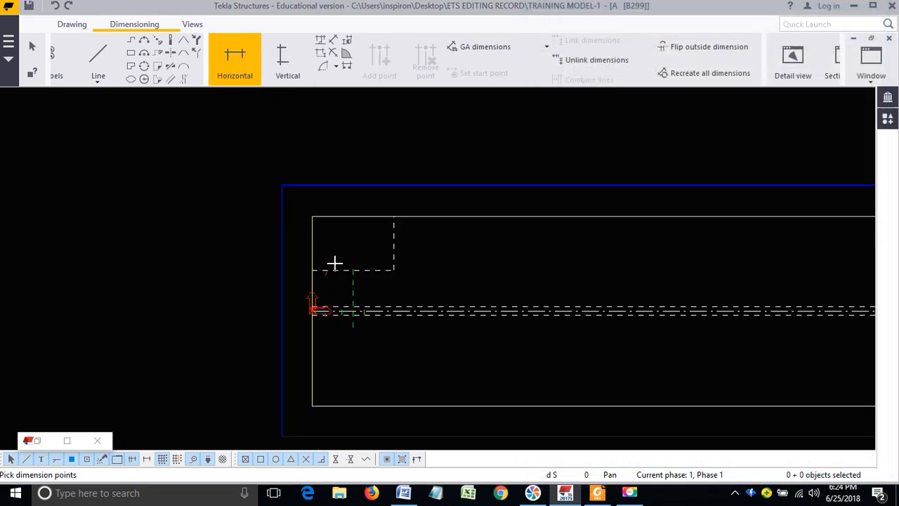
pyautogui.click(314, 217)
pyautogui.click(393, 217)
pyautogui.middleClick(383, 156)
pyautogui.scroll(-3, 357, 165)
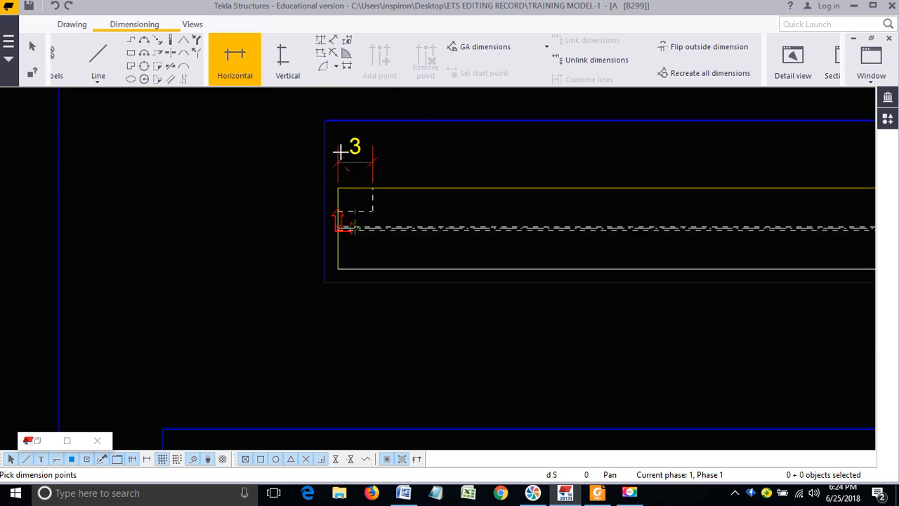
pyautogui.rightClick(359, 145)
pyautogui.click(361, 152)
pyautogui.scroll(2, 360, 154)
pyautogui.moveTo(360, 162); pyautogui.dragTo(360, 136)
pyautogui.moveTo(355, 152); pyautogui.dragTo(318, 208, button='middle')
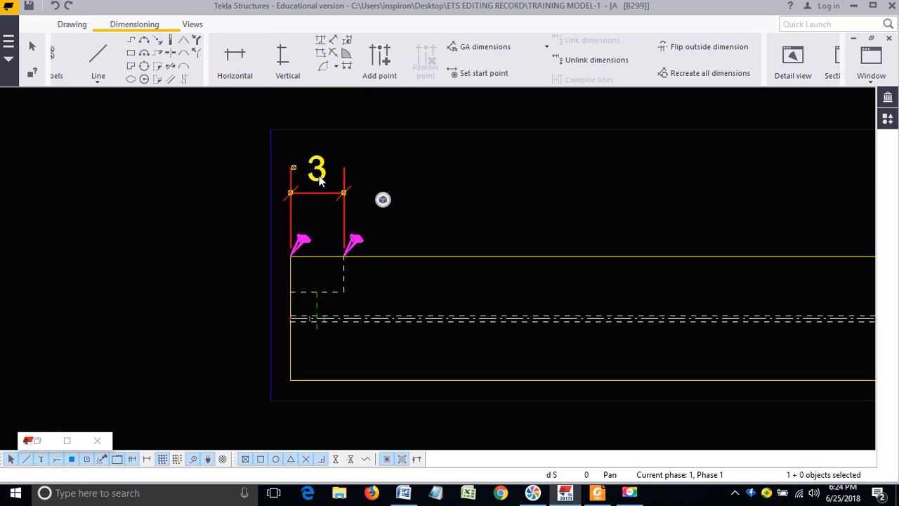
# Step: Add the text CUT BOTTOM FLANGE as tag E of the flange cut's horizontal dimension
pyautogui.doubleClick(320, 181)
pyautogui.click(659, 63)
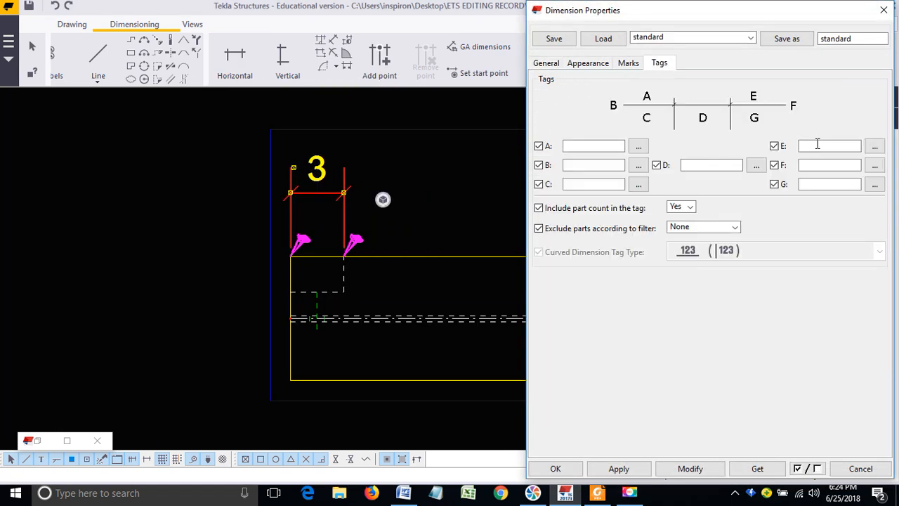
pyautogui.click(818, 146)
pyautogui.write('LANGE')
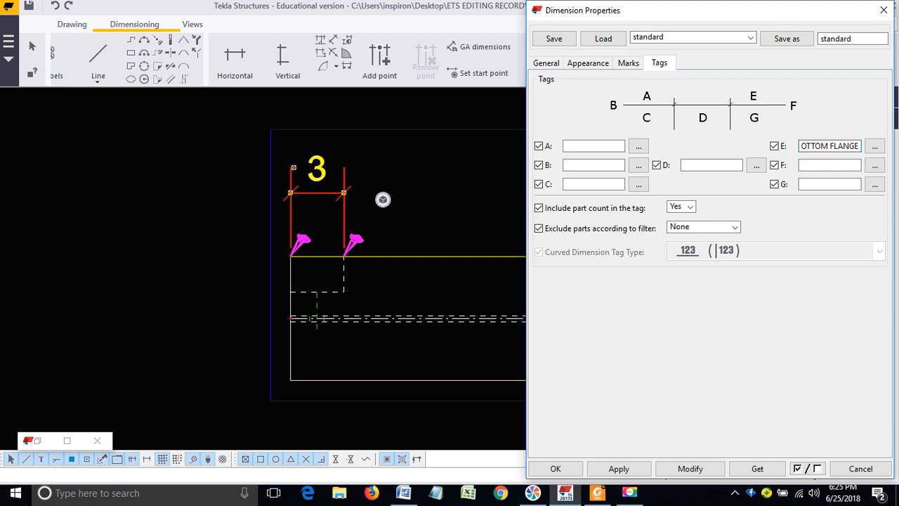
pyautogui.click(690, 468)
pyautogui.scroll(-2, 366, 209)
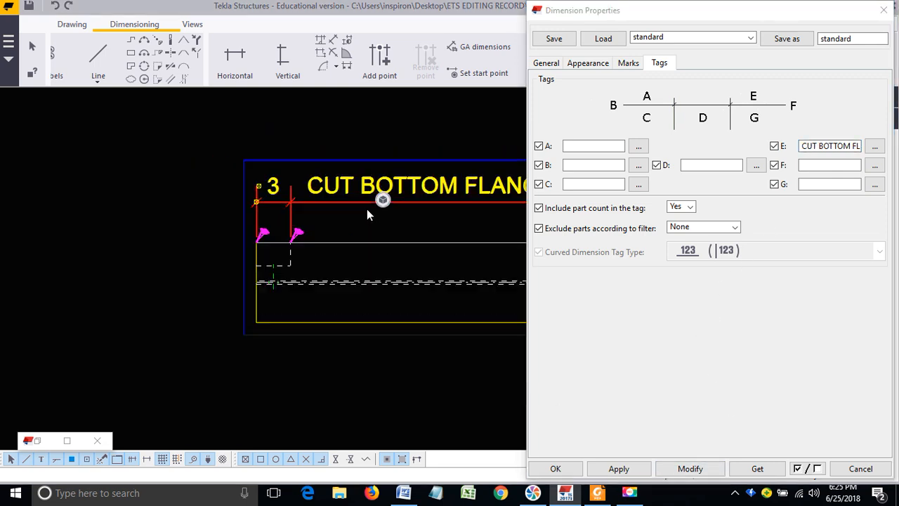
pyautogui.moveTo(317, 215); pyautogui.dragTo(237, 188, button='middle')
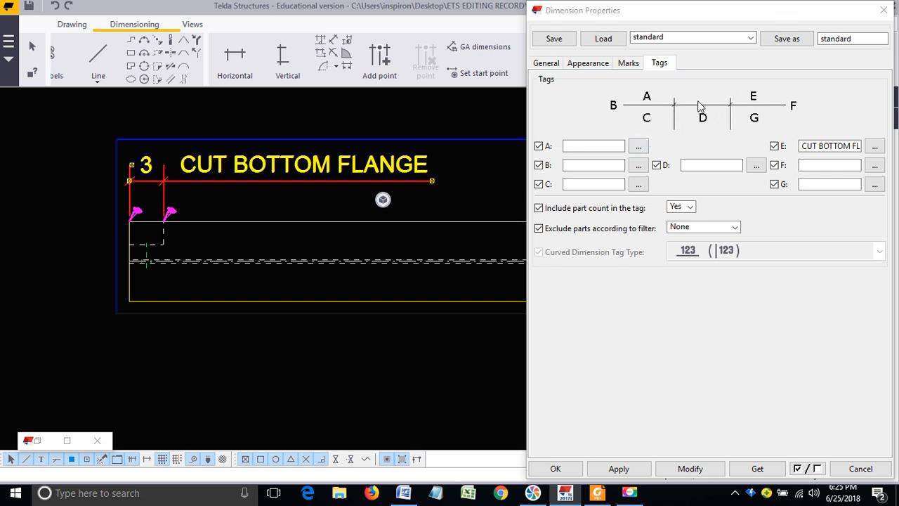
pyautogui.click(594, 146)
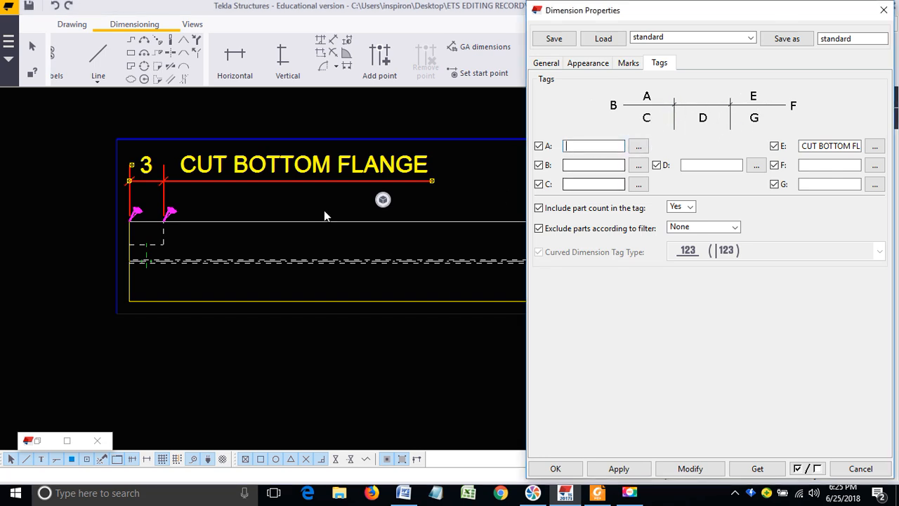
pyautogui.click(307, 199)
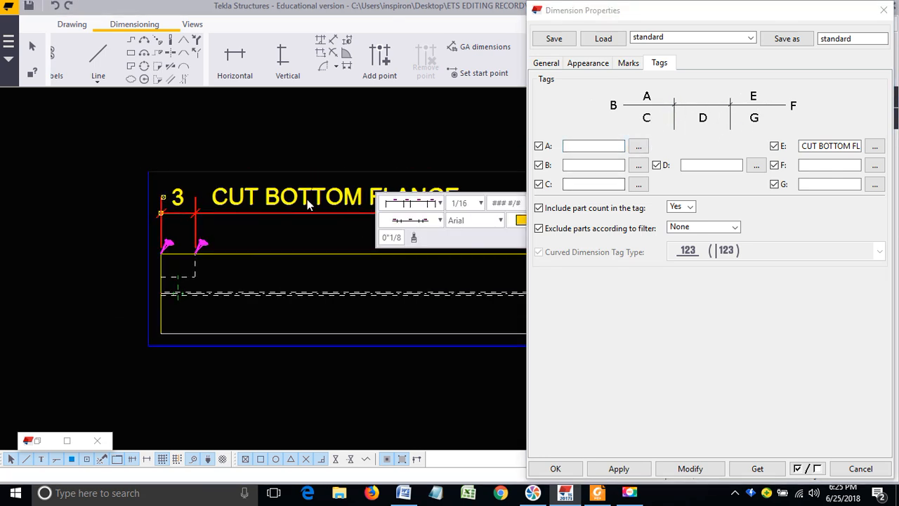
# Step: Confirm the flange-cut tag and apply the properties of the front view's untagged 1 1/2 hole dimension as the current dimension settings
pyautogui.click(256, 153)
pyautogui.scroll(-1, 257, 151)
pyautogui.click(618, 468)
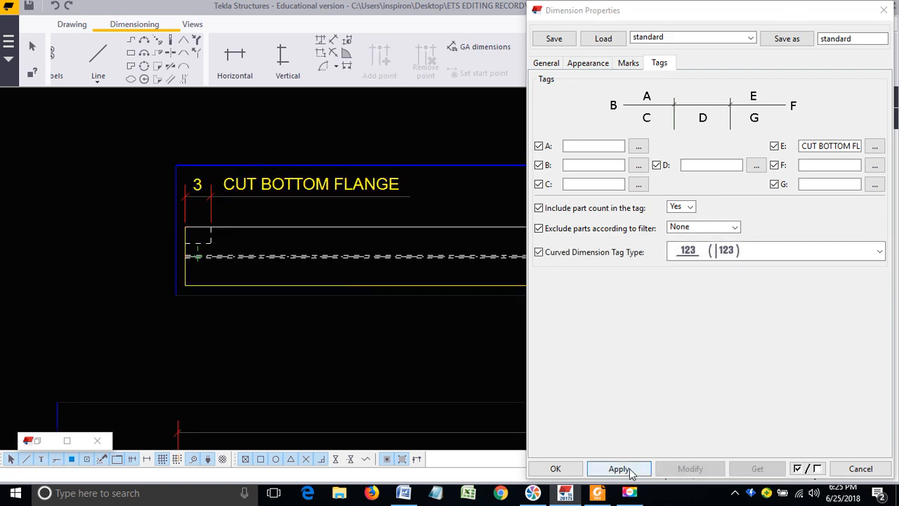
pyautogui.click(555, 468)
pyautogui.moveTo(312, 321); pyautogui.dragTo(295, 233, button='middle')
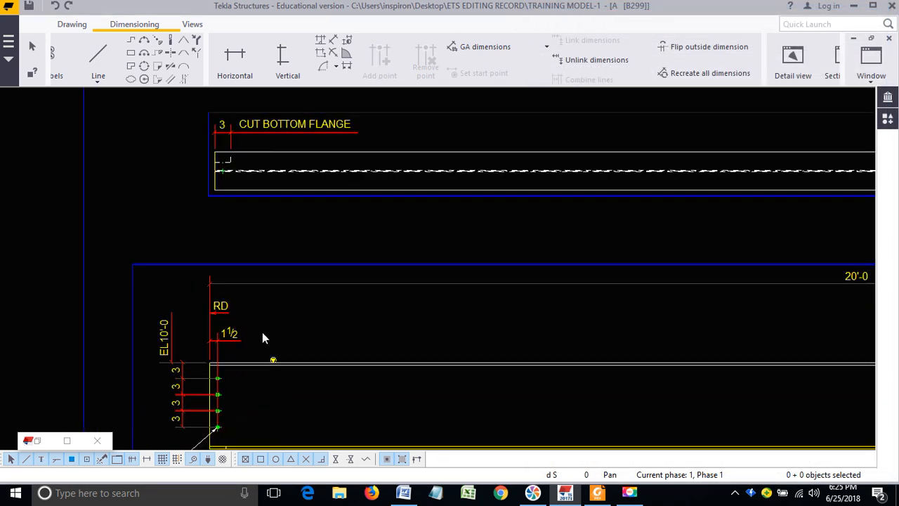
pyautogui.scroll(1, 251, 331)
pyautogui.doubleClick(228, 338)
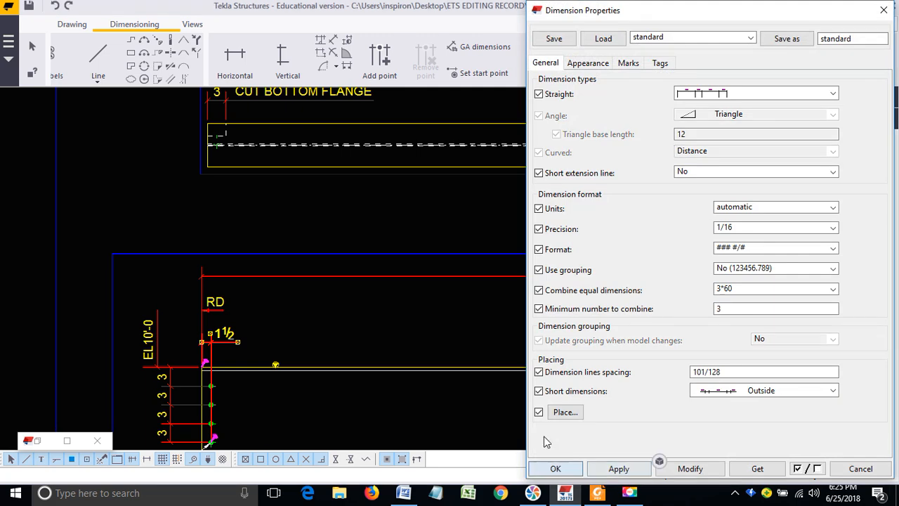
pyautogui.click(555, 469)
# Step: Add a vertical dimension from the beam's center line to the bottom flange cut's edge at the top view's left end
pyautogui.click(283, 67)
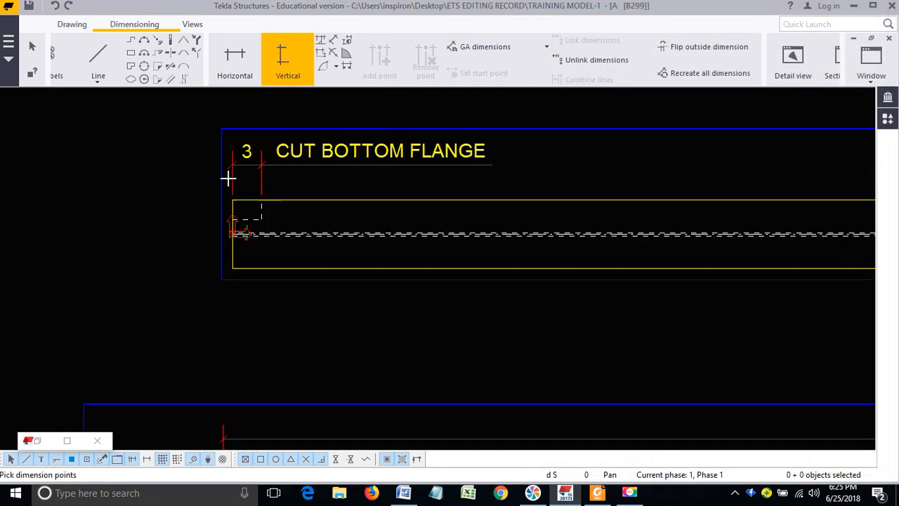
pyautogui.scroll(2, 227, 179)
pyautogui.click(228, 274)
pyautogui.click(228, 241)
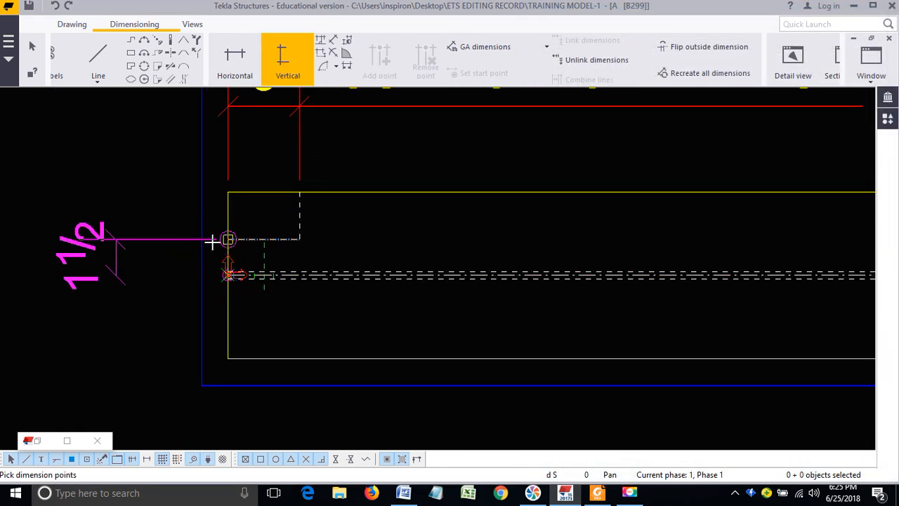
pyautogui.middleClick(129, 239)
pyautogui.rightClick(129, 223)
pyautogui.click(167, 230)
pyautogui.scroll(-2, 165, 226)
pyautogui.click(163, 226)
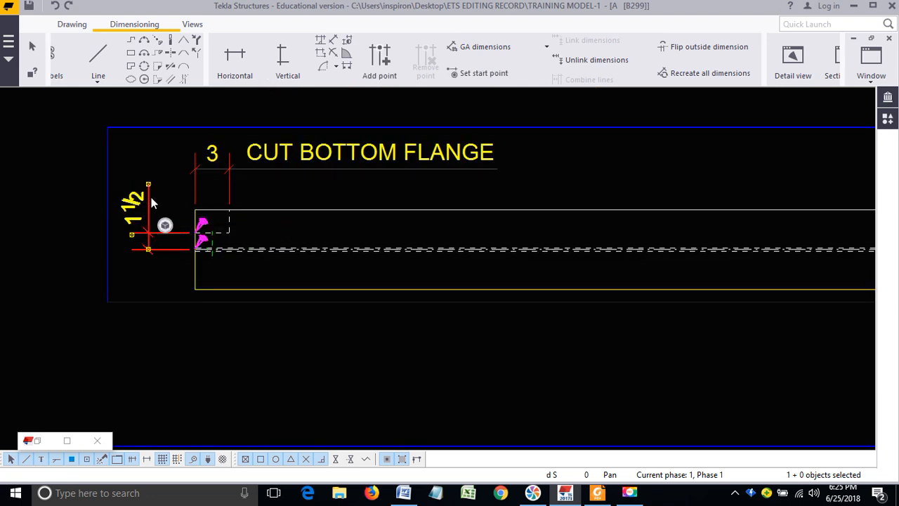
pyautogui.click(139, 156)
# Step: Add a horizontal dimension along the flange cut's length at the top view's right end, below the beam, and move it closer to the beam
pyautogui.scroll(-3, 138, 154)
pyautogui.scroll(1, 232, 198)
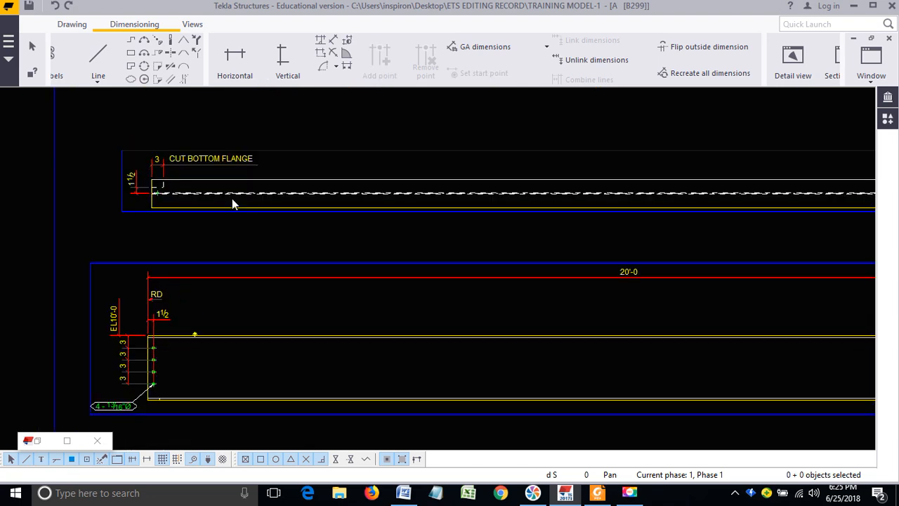
pyautogui.moveTo(459, 205); pyautogui.dragTo(118, 207, button='middle')
pyautogui.moveTo(551, 219); pyautogui.dragTo(303, 250, button='middle')
pyautogui.scroll(3, 517, 225)
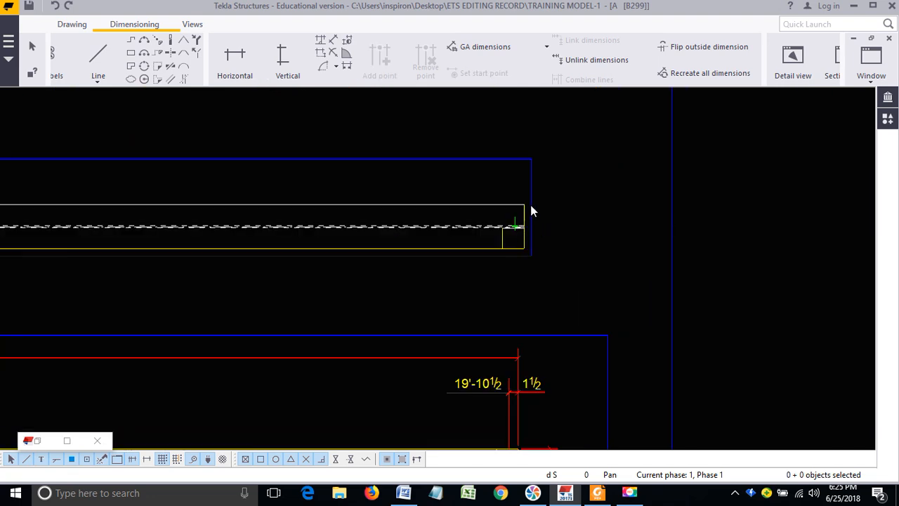
pyautogui.click(241, 59)
pyautogui.scroll(3, 534, 263)
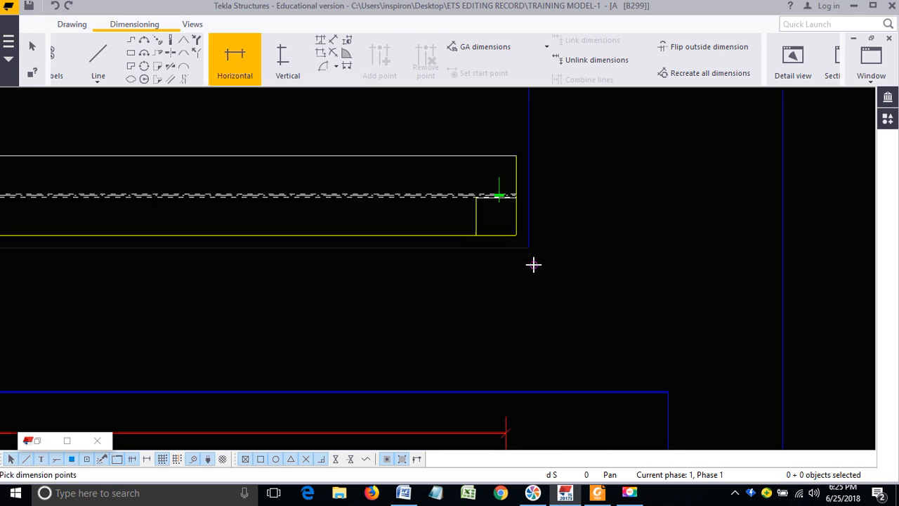
pyautogui.scroll(1, 510, 253)
pyautogui.scroll(2, 510, 194)
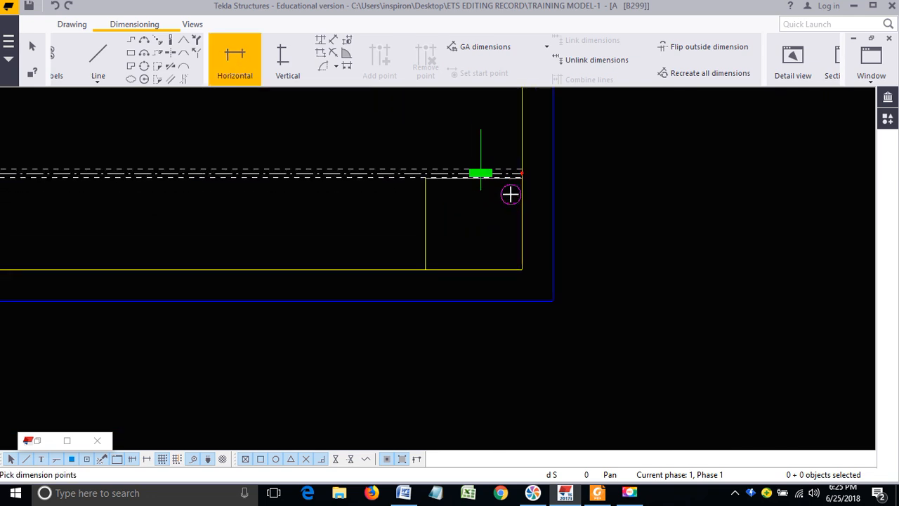
pyautogui.scroll(-1, 523, 175)
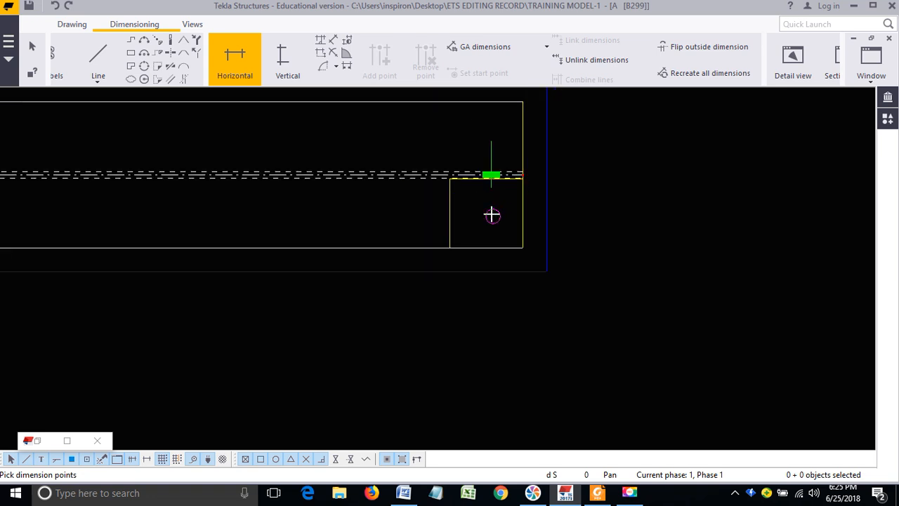
pyautogui.click(523, 247)
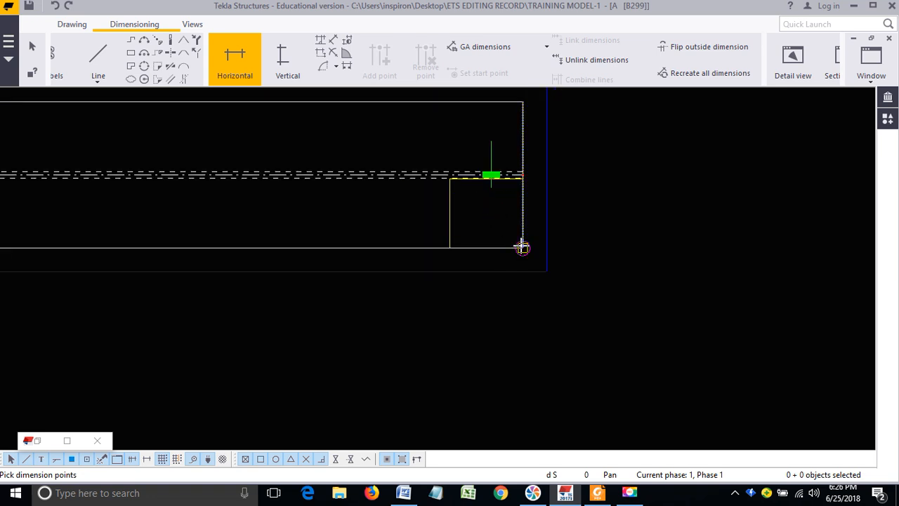
pyautogui.click(450, 248)
pyautogui.middleClick(451, 250)
pyautogui.scroll(-2, 465, 218)
pyautogui.click(448, 280)
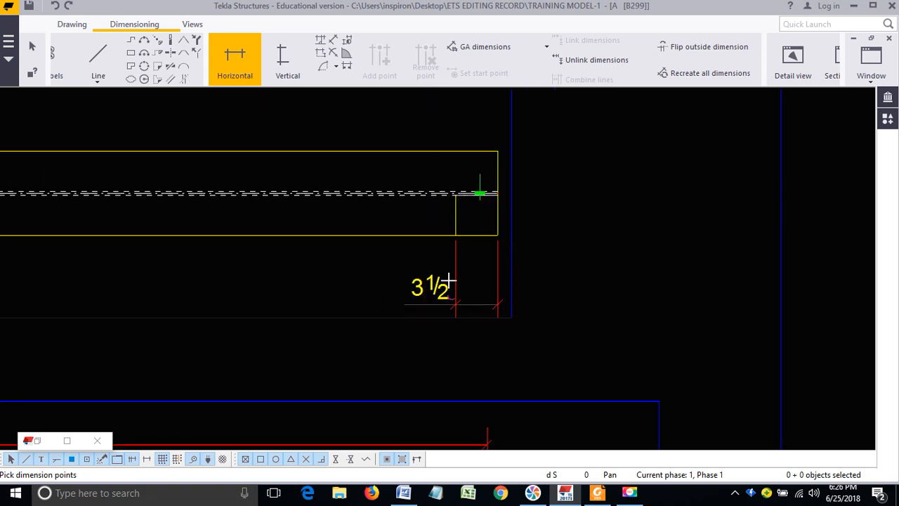
pyautogui.rightClick(430, 223)
pyautogui.click(463, 229)
pyautogui.click(436, 301)
pyautogui.moveTo(436, 300); pyautogui.dragTo(437, 289)
pyautogui.moveTo(440, 310); pyautogui.dragTo(371, 330, button='middle')
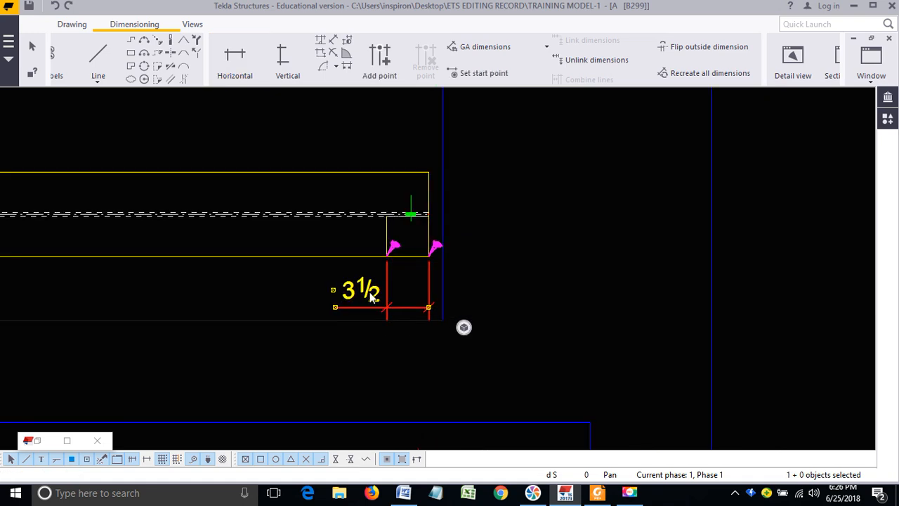
# Step: Add CUT TOP FLANGE as tag E and FLUSH WITH WEB as tag G of the 3 1/2 flange cut dimension
pyautogui.doubleClick(370, 293)
pyautogui.click(660, 62)
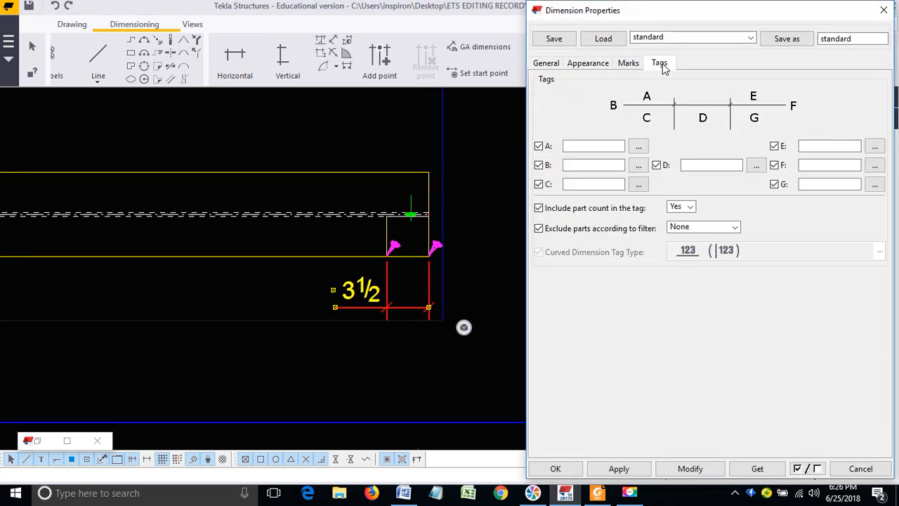
pyautogui.click(824, 146)
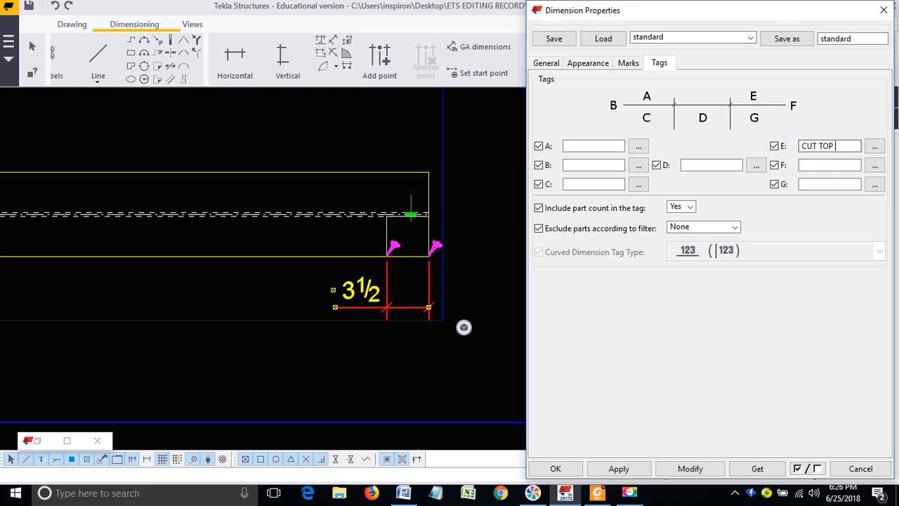
pyautogui.write('NGE')
pyautogui.click(807, 185)
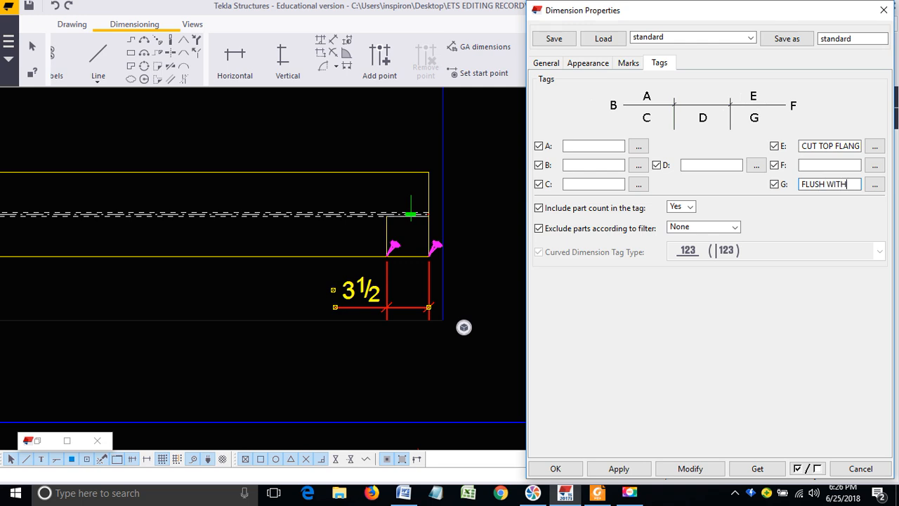
pyautogui.write('FLUSH WITH WEB')
pyautogui.click(692, 469)
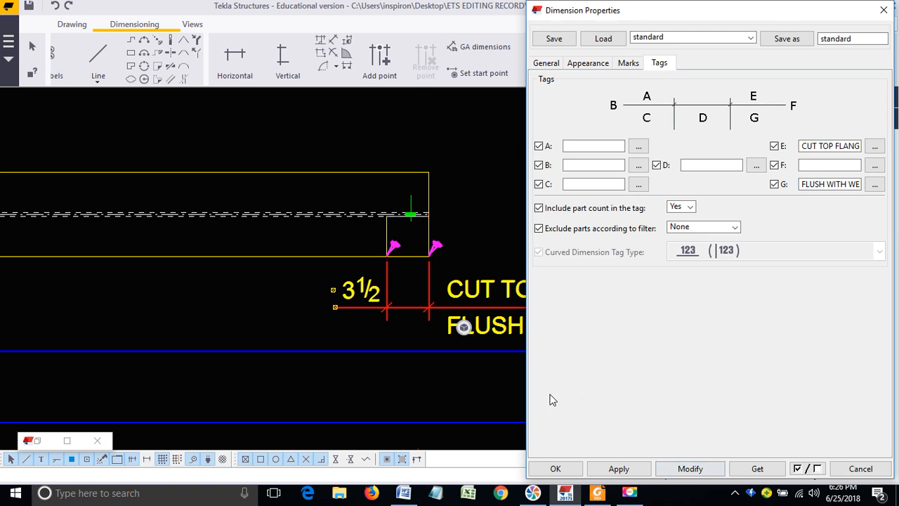
pyautogui.scroll(-2, 377, 295)
pyautogui.moveTo(406, 235); pyautogui.dragTo(406, 251, button='middle')
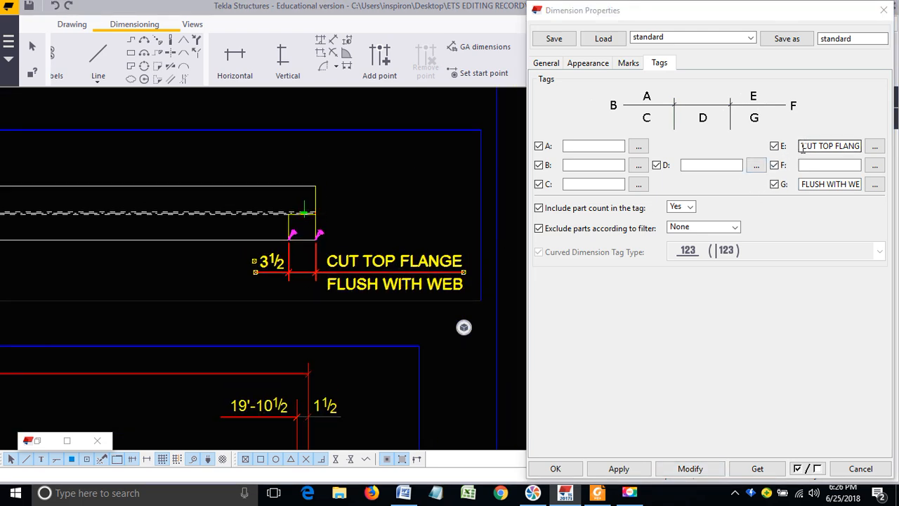
# Step: Transfer the text CUT TOP FLANGE from tag E to tag A of the flange cut dimension
pyautogui.moveTo(802, 146); pyautogui.dragTo(868, 147)
pyautogui.hotkey('ctrl', 'c')
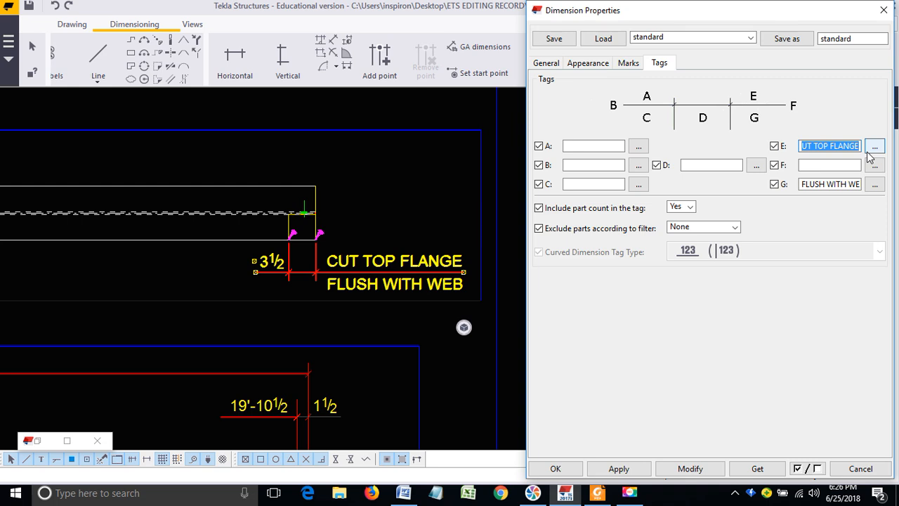
pyautogui.press('BackSpace')
pyautogui.click(596, 147)
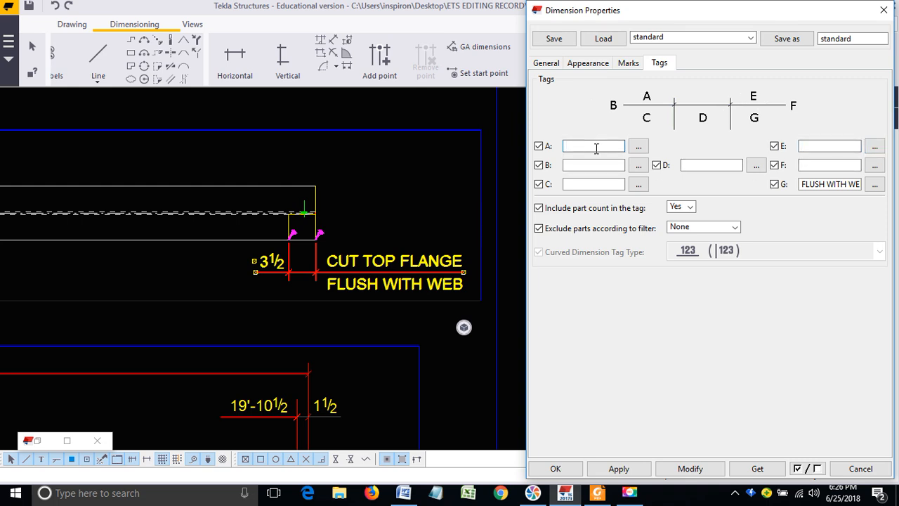
pyautogui.hotkey('ctrl', 'v')
pyautogui.click(691, 469)
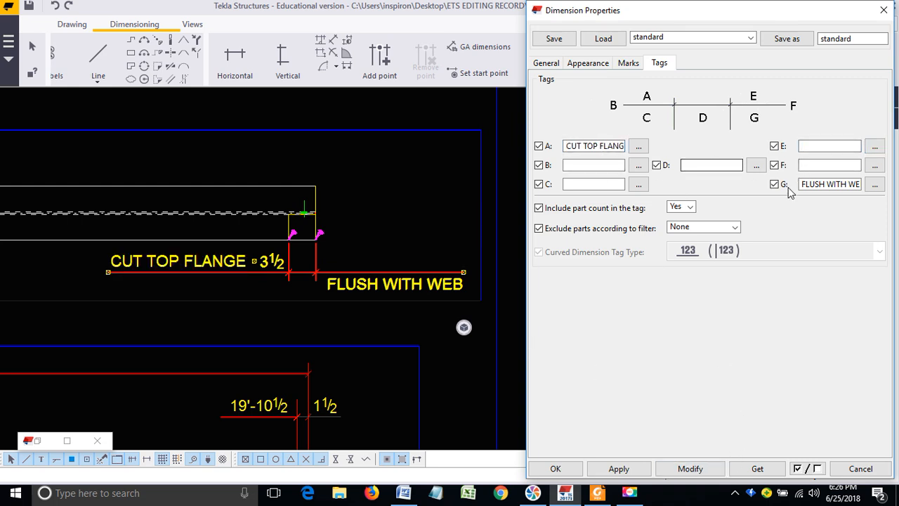
# Step: Transfer the text FLUSH WITH WEB from tag G to tag C and close the dimension properties
pyautogui.moveTo(801, 184); pyautogui.dragTo(859, 186)
pyautogui.hotkey('ctrl', 'c')
pyautogui.press('BackSpace')
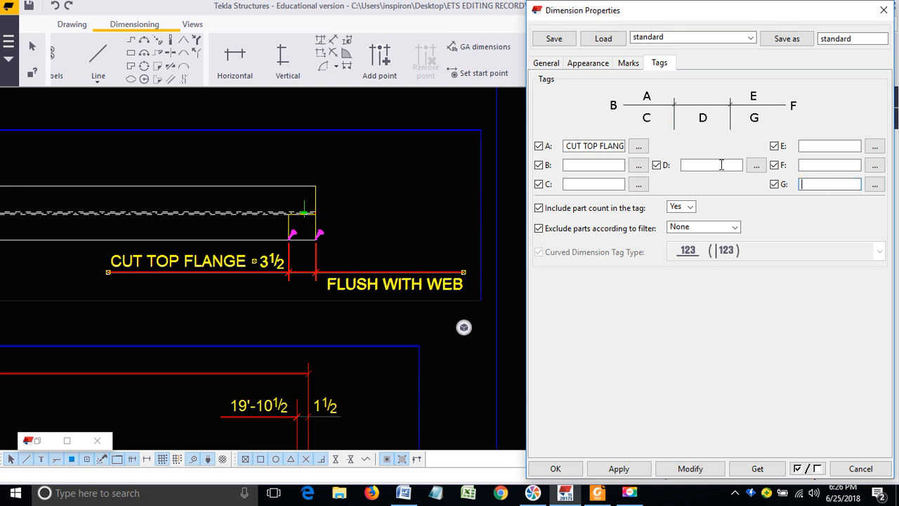
pyautogui.click(594, 184)
pyautogui.hotkey('ctrl', 'v')
pyautogui.click(691, 468)
pyautogui.click(555, 469)
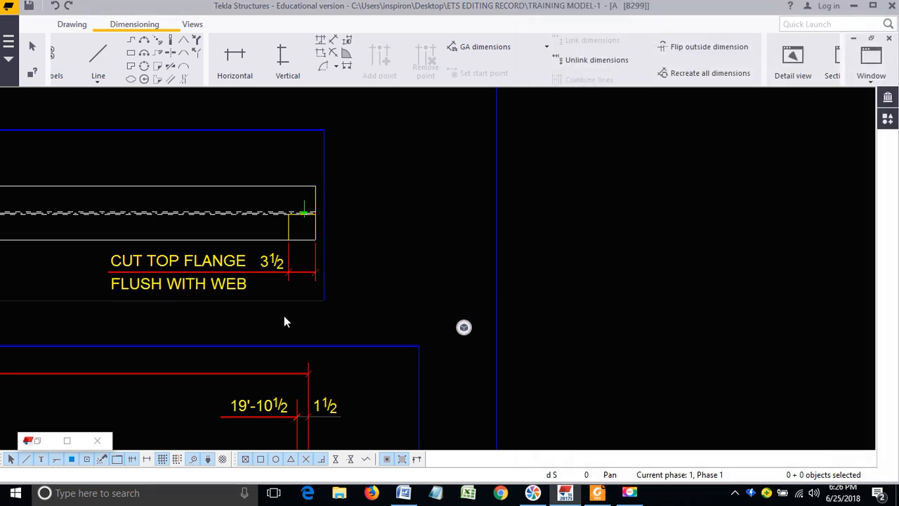
# Step: Move the CUT TOP FLANGE dimension slightly farther below the beam in the top view
pyautogui.moveTo(219, 273); pyautogui.dragTo(421, 236, button='middle')
pyautogui.click(422, 236)
pyautogui.scroll(2, 412, 225)
pyautogui.moveTo(408, 226); pyautogui.dragTo(406, 235)
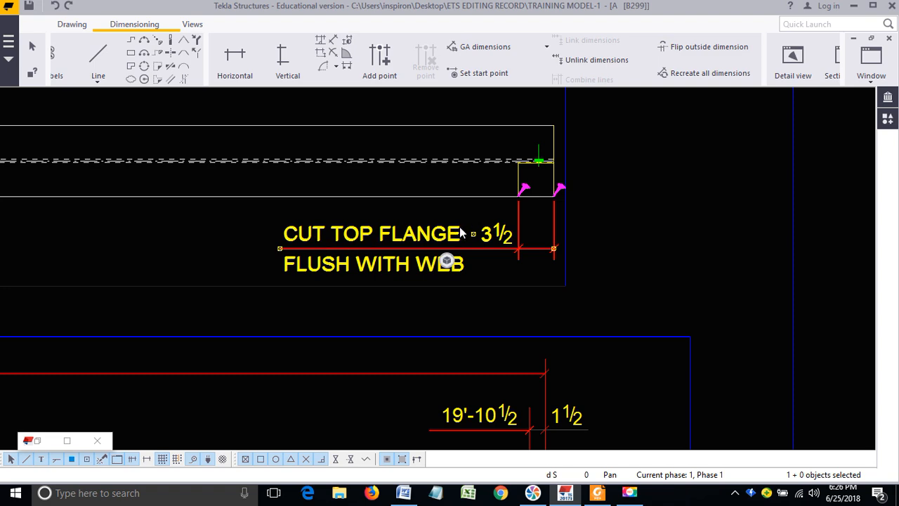
pyautogui.scroll(-3, 482, 225)
pyautogui.click(544, 234)
pyautogui.scroll(-5, 570, 193)
pyautogui.scroll(2, 556, 282)
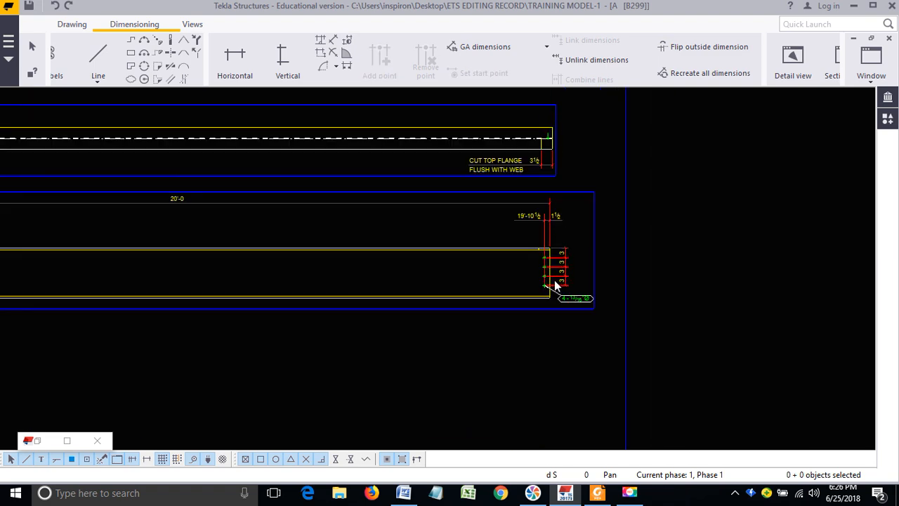
pyautogui.scroll(-6, 548, 277)
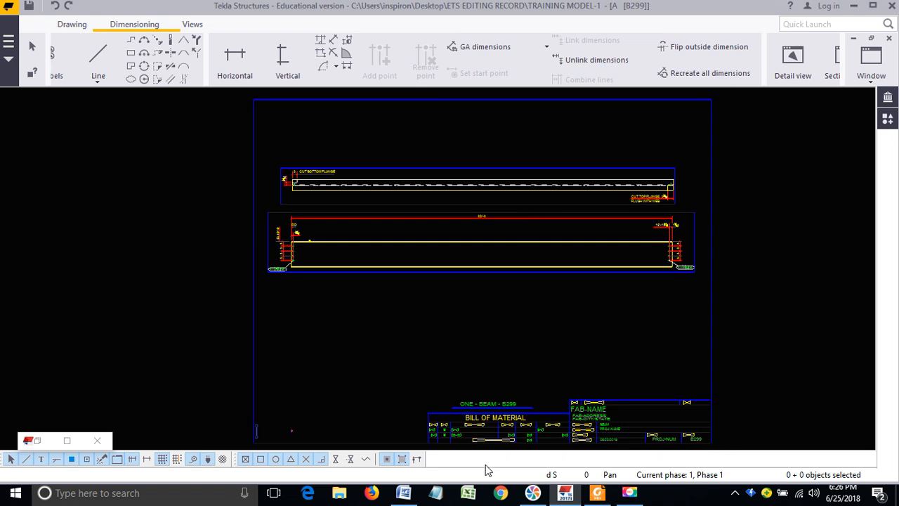
# Step: Switch to the Word flange-cut checklist and review its items, checking beam B299's elevation dimension in the Tekla drawing
pyautogui.moveTo(566, 493)
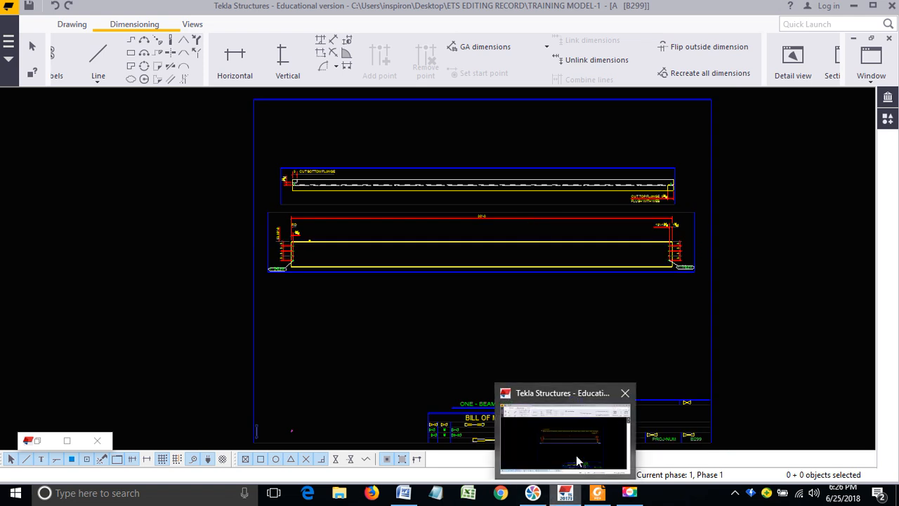
pyautogui.click(405, 493)
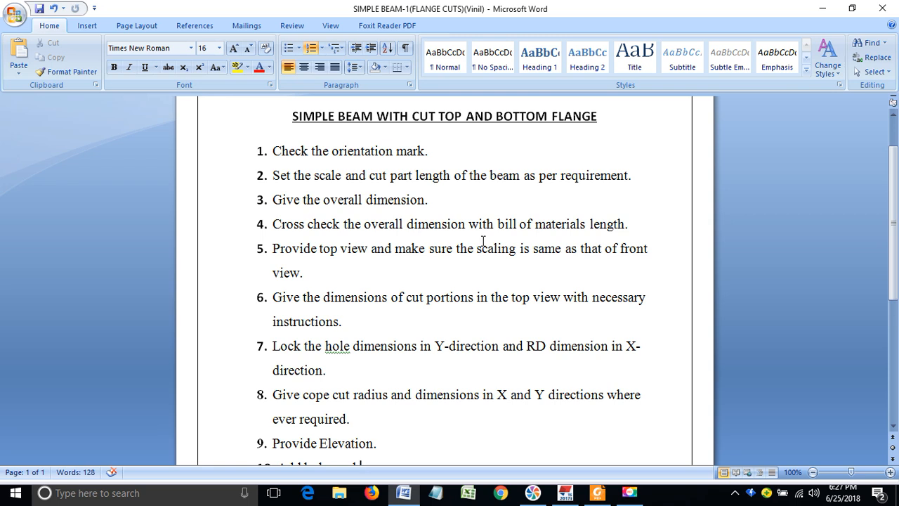
pyautogui.scroll(-1, 502, 231)
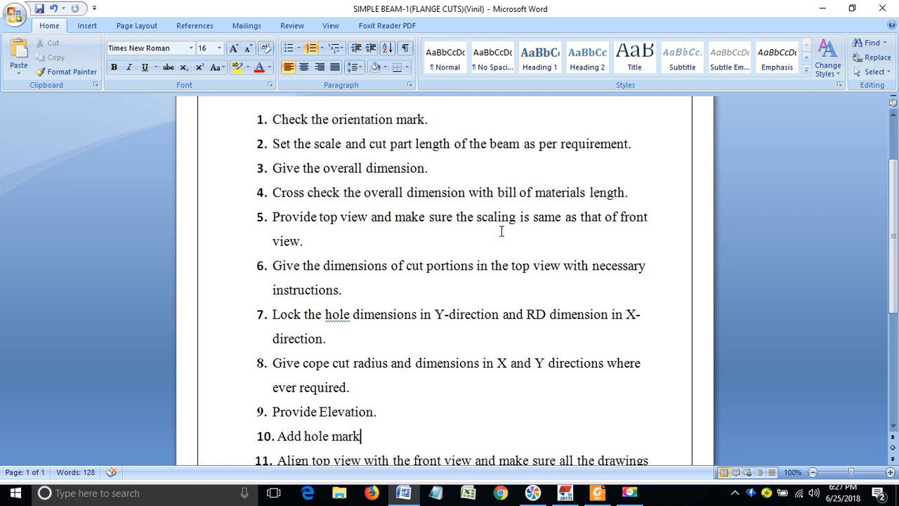
pyautogui.scroll(-1, 504, 232)
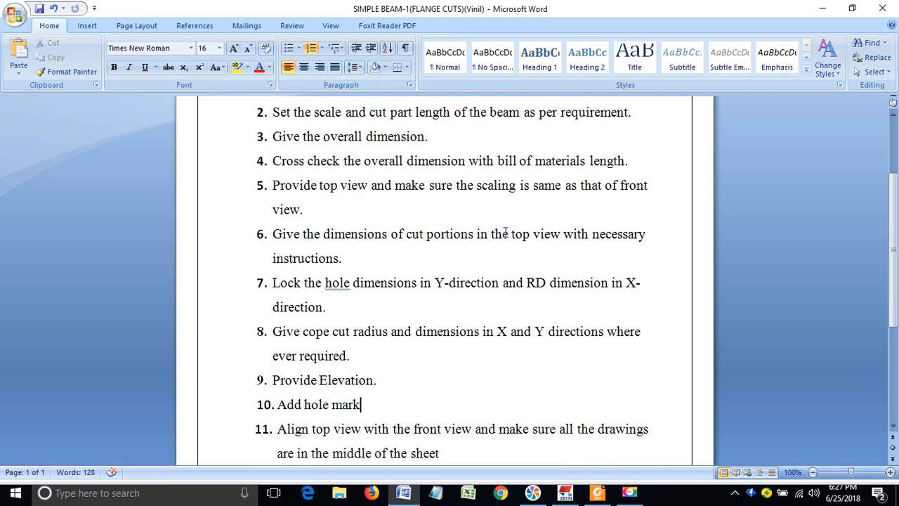
pyautogui.click(566, 493)
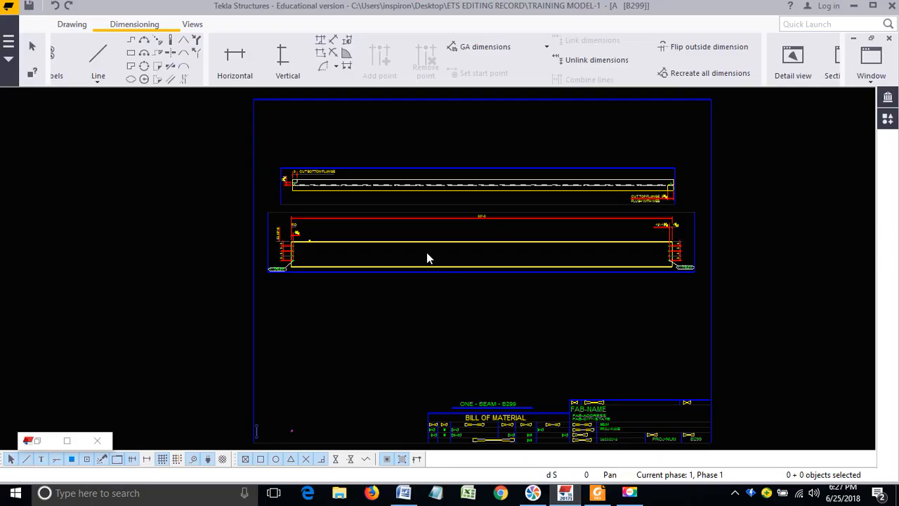
pyautogui.scroll(3, 298, 239)
pyautogui.click(251, 264)
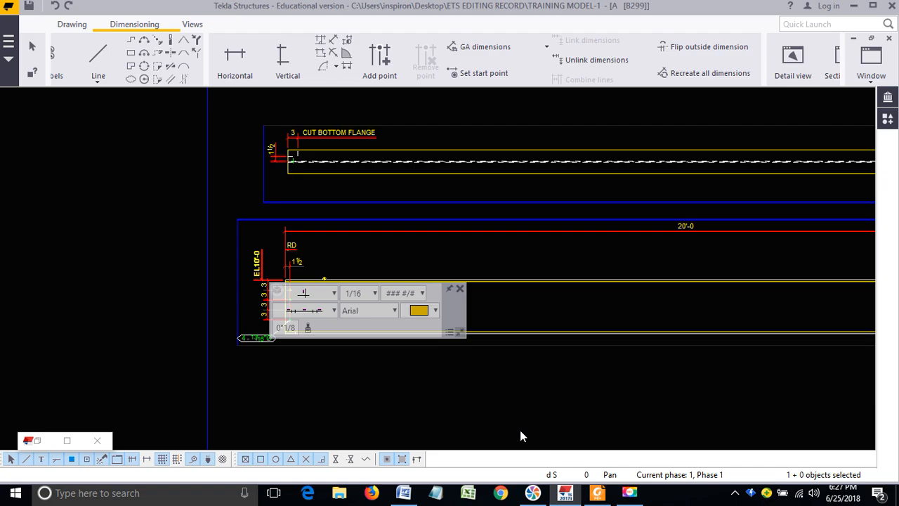
pyautogui.click(404, 492)
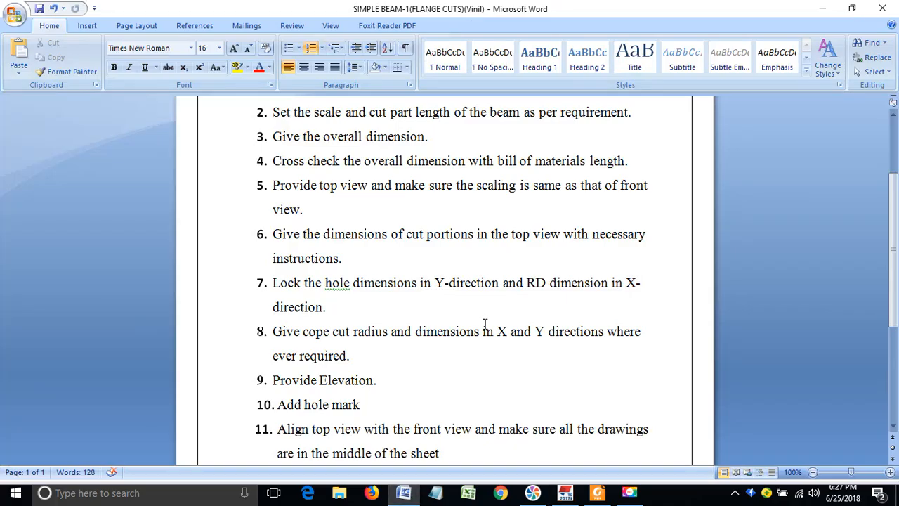
pyautogui.scroll(-2, 484, 323)
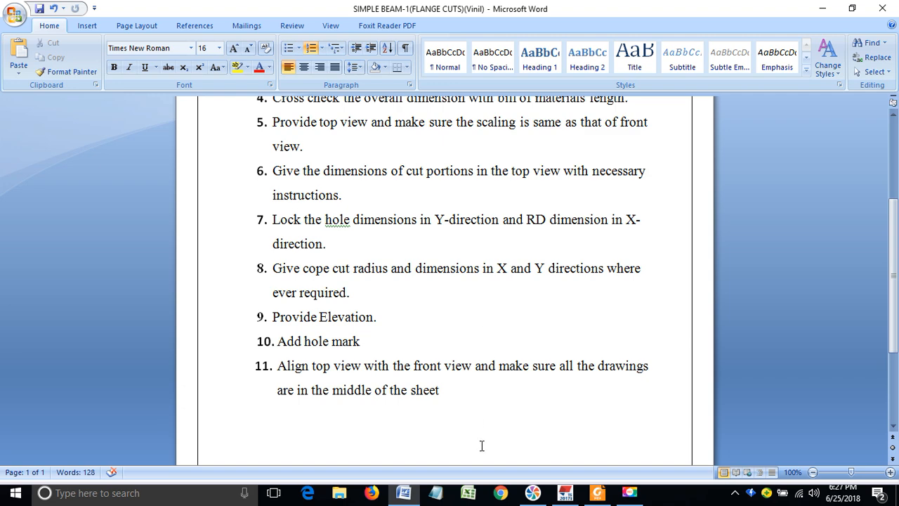
# Step: Switch to the Tekla drawing and align the top view vertically with the front view at the beam's right end corners
pyautogui.click(566, 493)
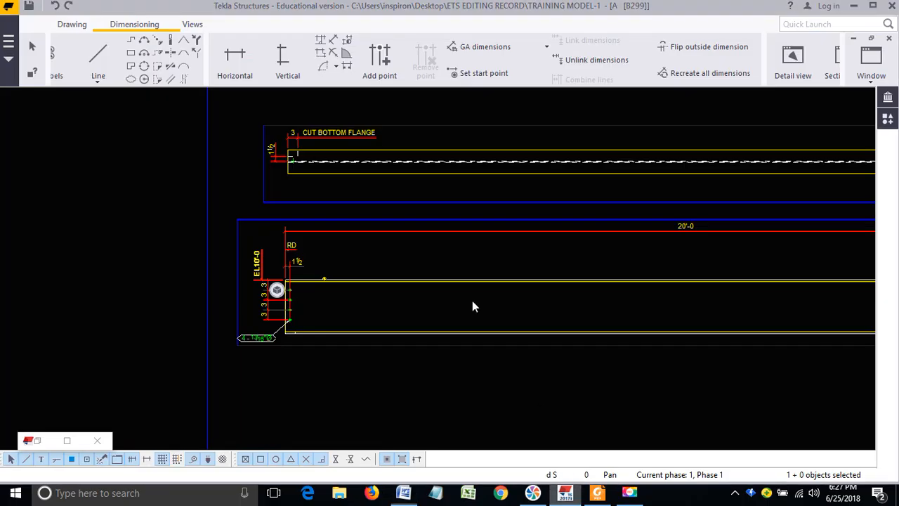
pyautogui.click(417, 258)
pyautogui.scroll(-5, 320, 253)
pyautogui.moveTo(591, 228); pyautogui.dragTo(443, 237, button='middle')
pyautogui.scroll(3, 529, 234)
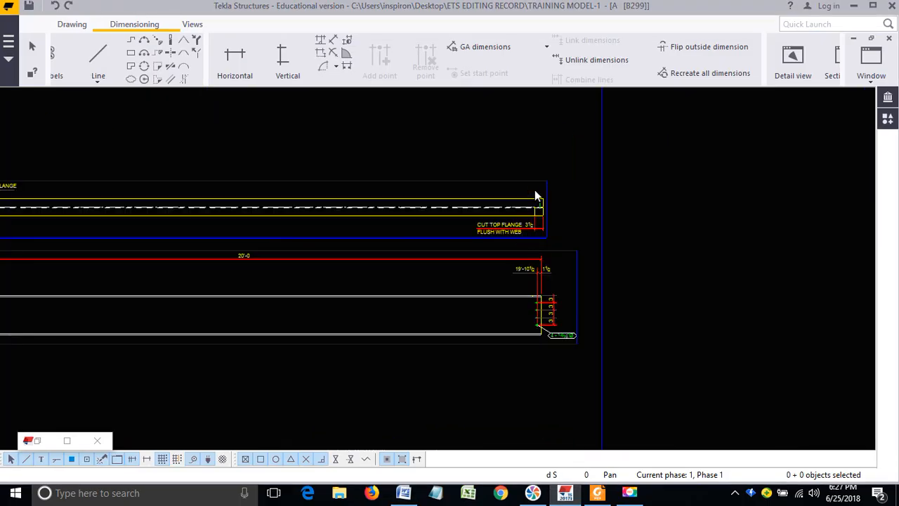
pyautogui.click(535, 196)
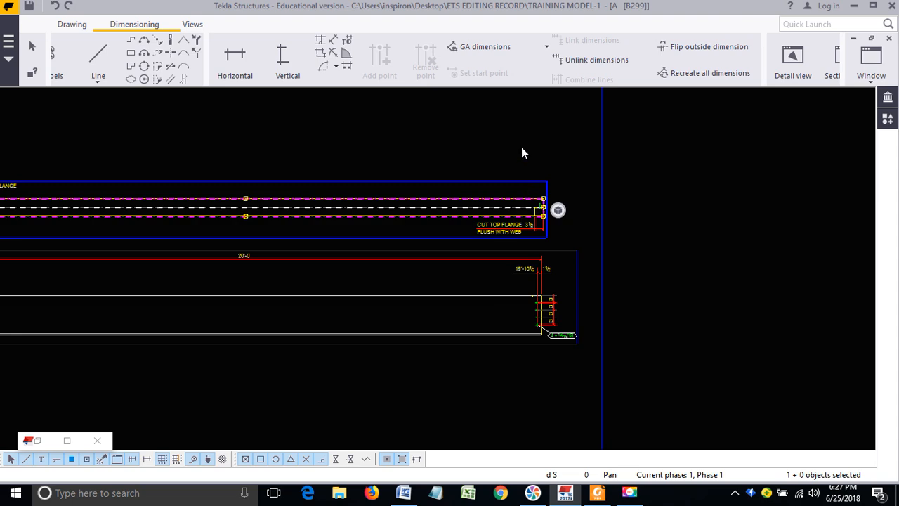
pyautogui.rightClick(522, 148)
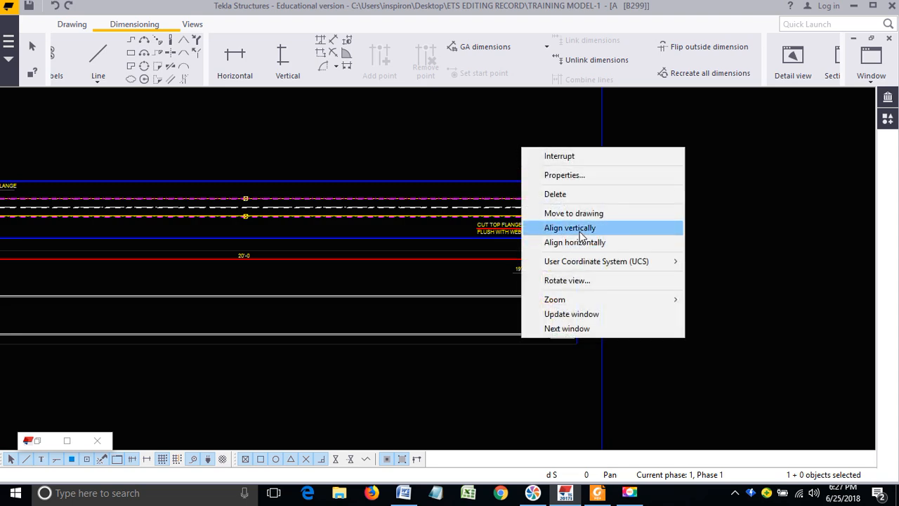
pyautogui.click(581, 229)
pyautogui.scroll(5, 459, 201)
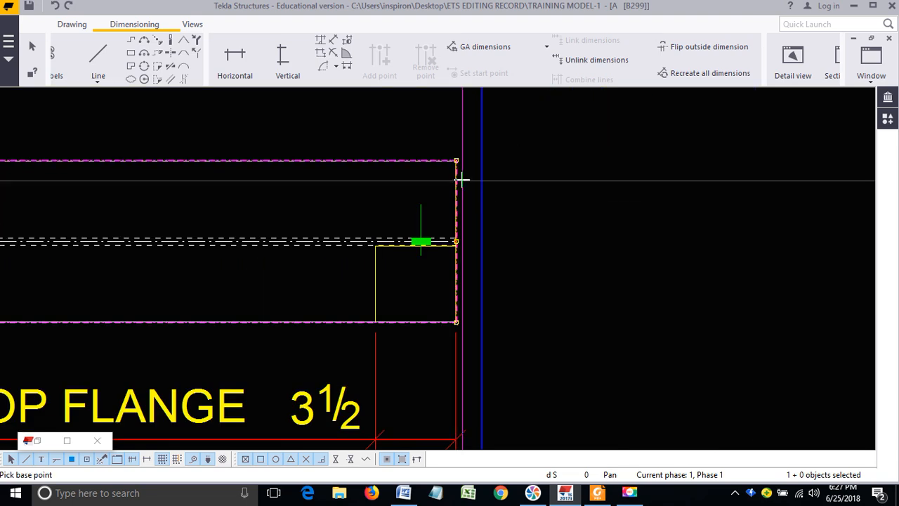
pyautogui.click(455, 161)
pyautogui.scroll(-3, 596, 76)
pyautogui.scroll(-6, 619, 153)
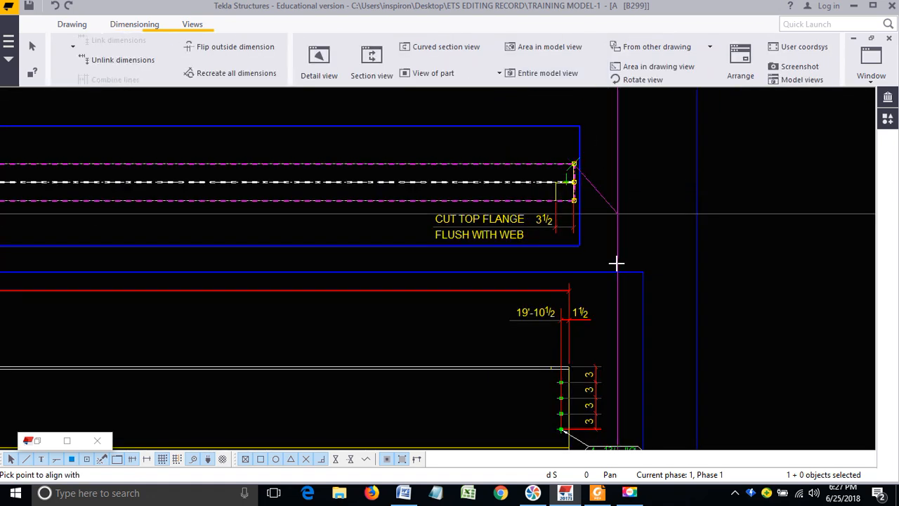
pyautogui.scroll(3, 601, 345)
pyautogui.scroll(-5, 562, 254)
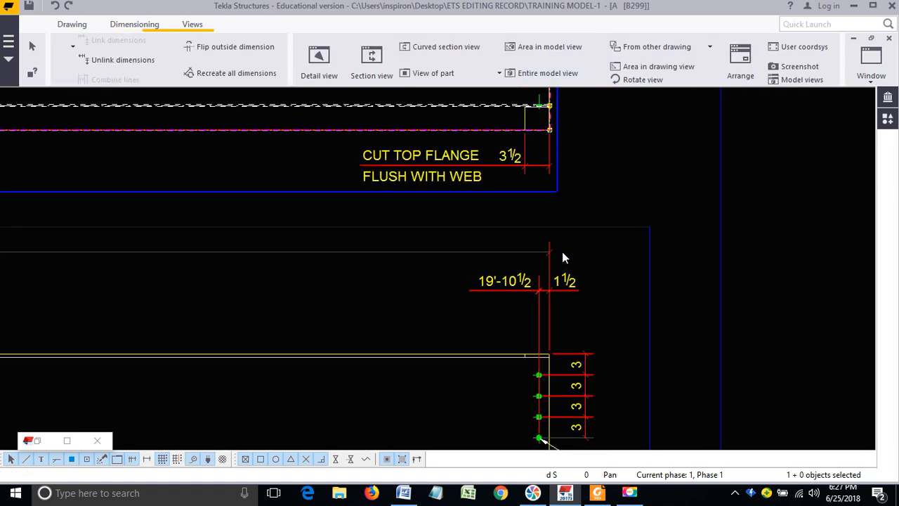
pyautogui.keyDown('ctrl'); pyautogui.click(564, 238); pyautogui.keyUp('ctrl')
pyautogui.click(587, 198)
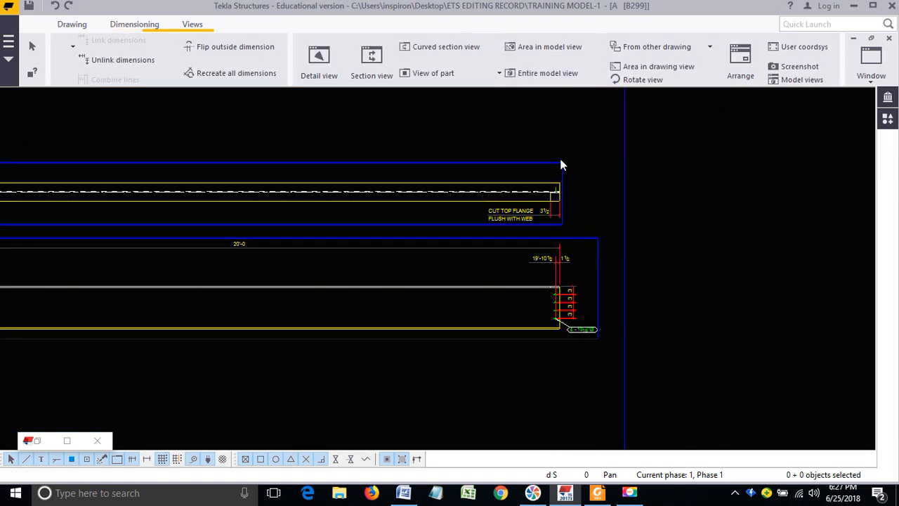
# Step: Move the top and front views together down to the middle of the sheet
pyautogui.click(560, 162)
pyautogui.keyDown('ctrl'); pyautogui.click(578, 239); pyautogui.keyUp('ctrl')
pyautogui.scroll(-3, 562, 241)
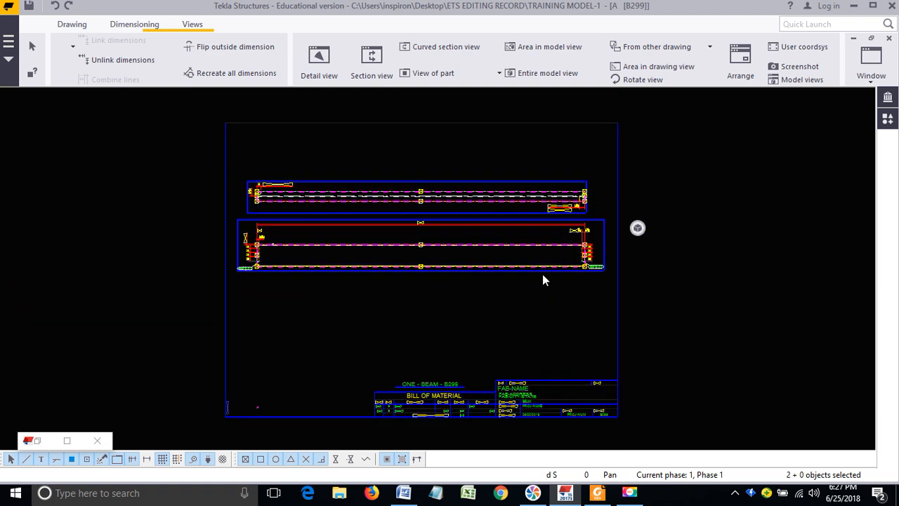
pyautogui.moveTo(545, 269); pyautogui.dragTo(546, 295)
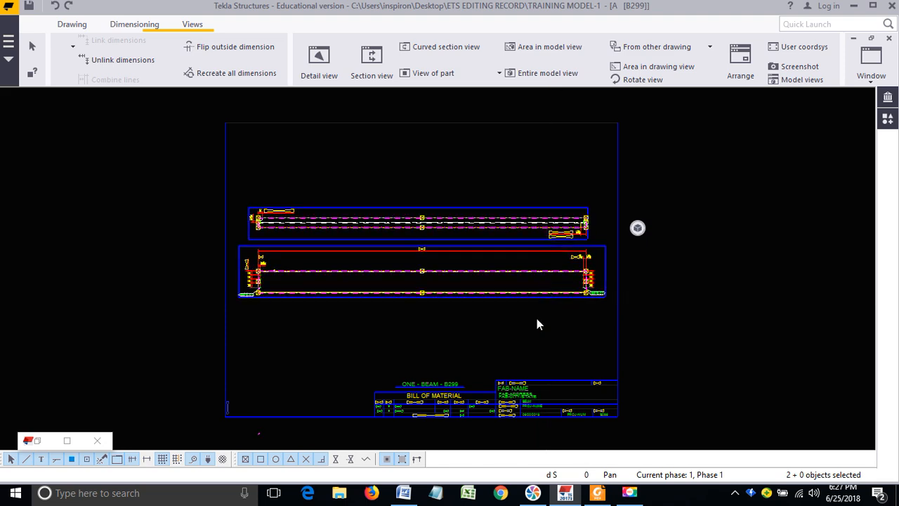
pyautogui.scroll(4, 374, 320)
pyautogui.scroll(-2, 376, 322)
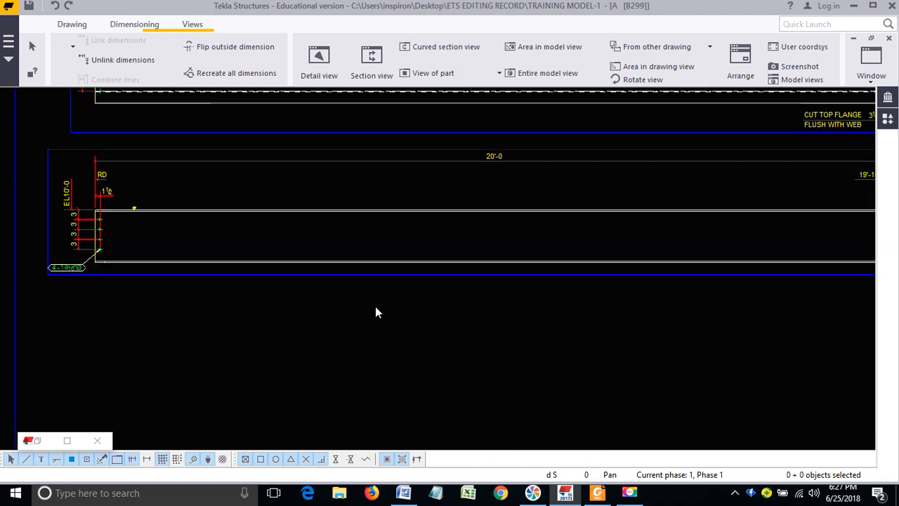
pyautogui.scroll(-2, 383, 282)
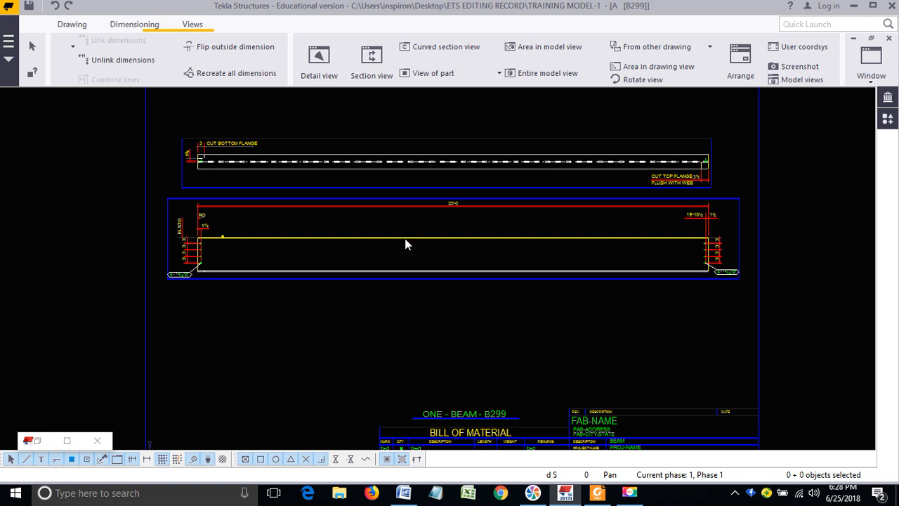
# Step: Move the top view up out of the sheet border so that only the front view remains on the sheet
pyautogui.click(482, 178)
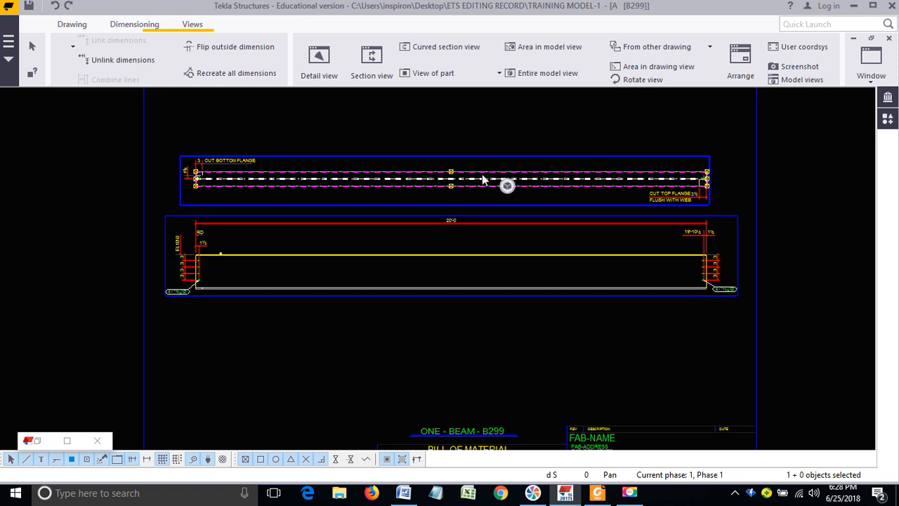
pyautogui.moveTo(467, 182); pyautogui.dragTo(455, 276, button='middle')
pyautogui.scroll(-2, 458, 264)
pyautogui.moveTo(510, 257)
pyautogui.mouseDown()
pyautogui.moveTo(590, 149)
pyautogui.moveTo(597, 108)
pyautogui.mouseUp()
pyautogui.moveTo(480, 251); pyautogui.dragTo(533, 189, button='middle')
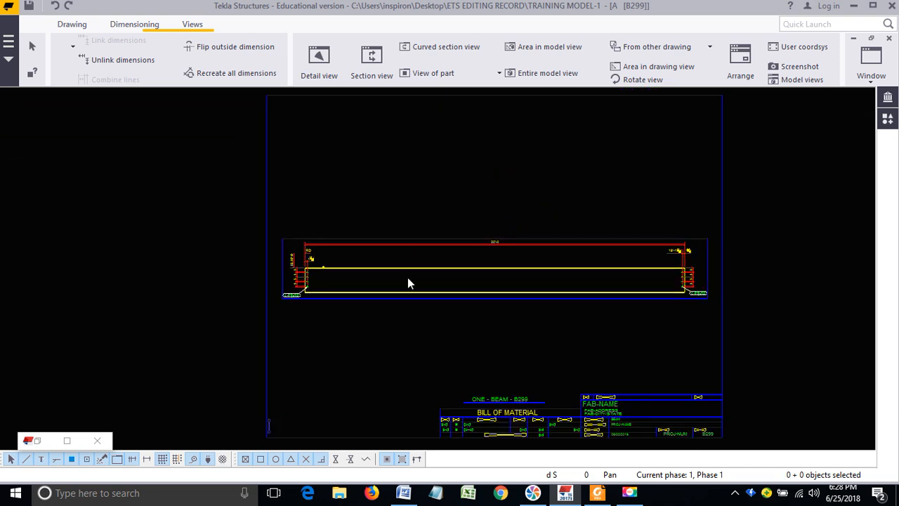
# Step: Examine how the bottom flange cut is shown at the left end of the beam in the front view
pyautogui.scroll(1, 376, 315)
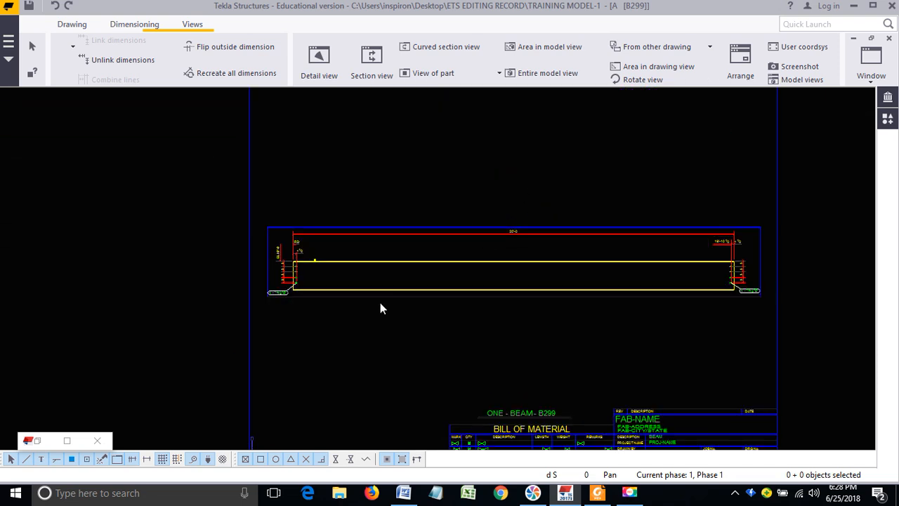
pyautogui.scroll(7, 330, 290)
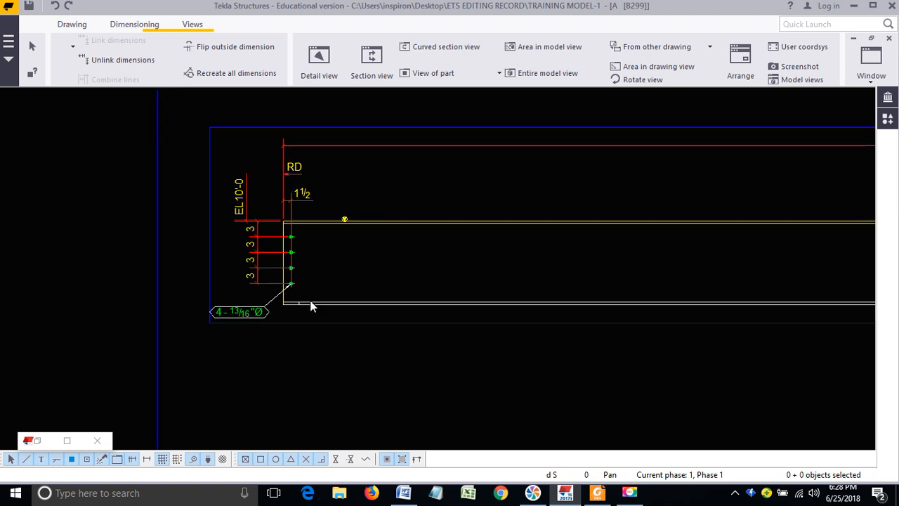
pyautogui.click(307, 274)
pyautogui.scroll(3, 306, 267)
pyautogui.press('Escape')
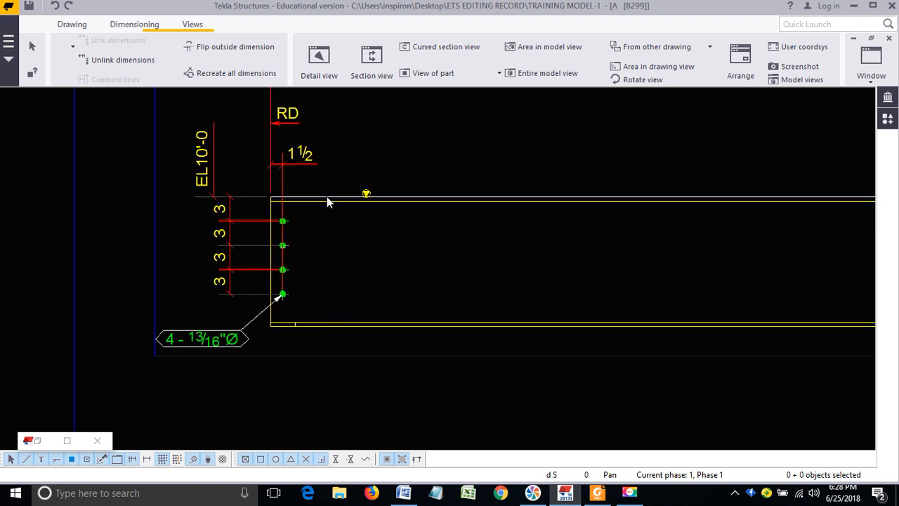
pyautogui.scroll(3, 296, 320)
pyautogui.click(293, 323)
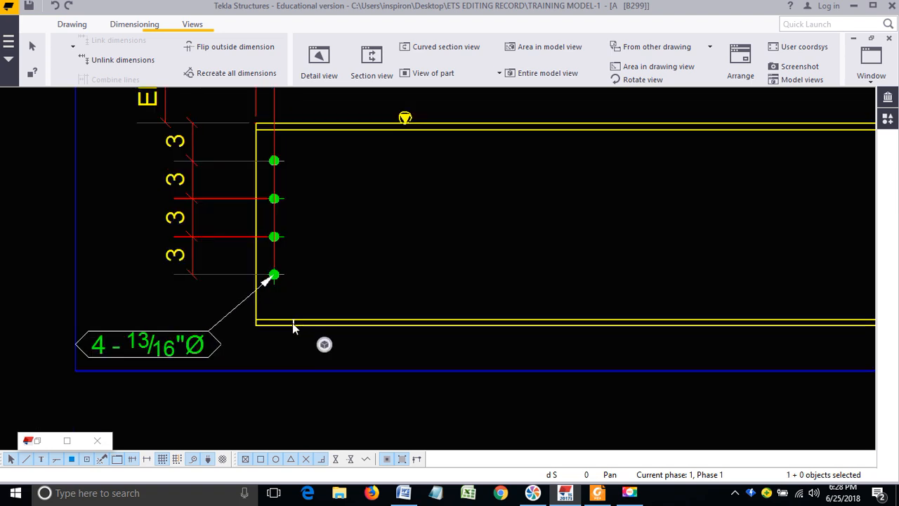
pyautogui.click(373, 260)
pyautogui.moveTo(320, 310); pyautogui.dragTo(361, 293, button='middle')
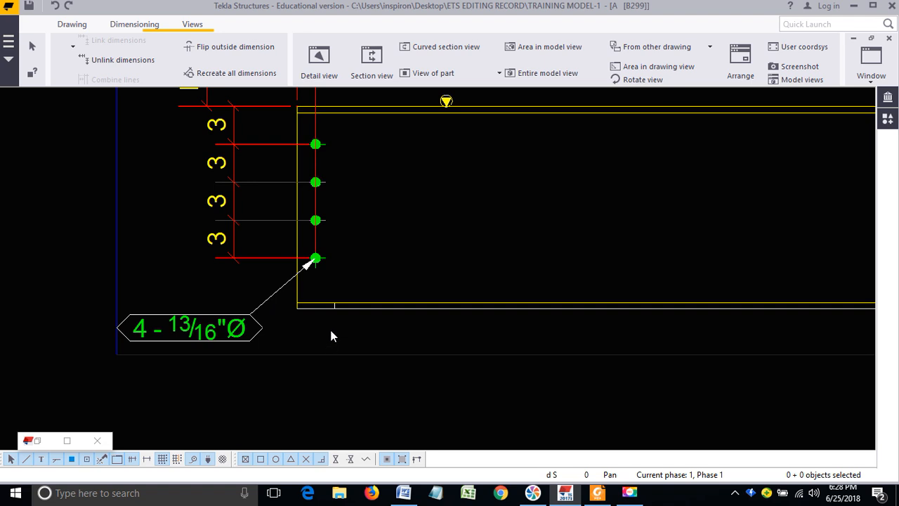
pyautogui.scroll(6, 331, 332)
pyautogui.click(316, 302)
pyautogui.scroll(-6, 332, 233)
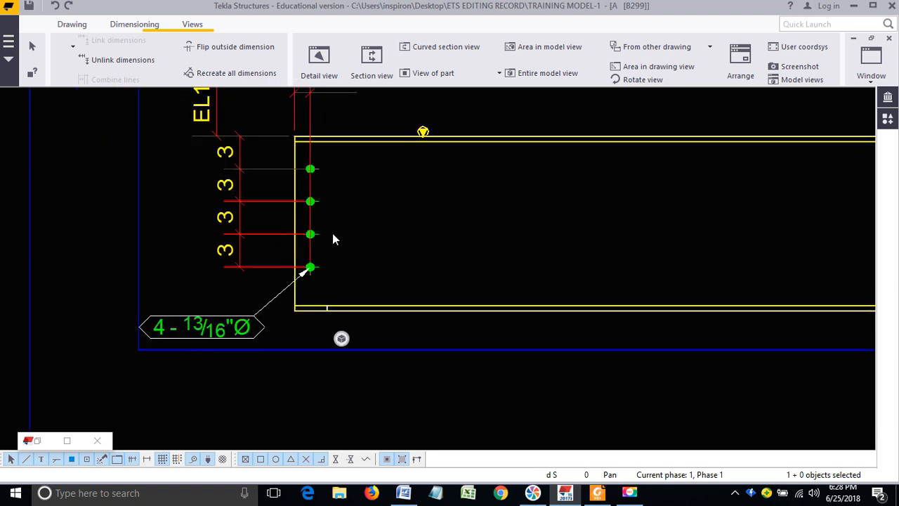
pyautogui.scroll(3, 332, 233)
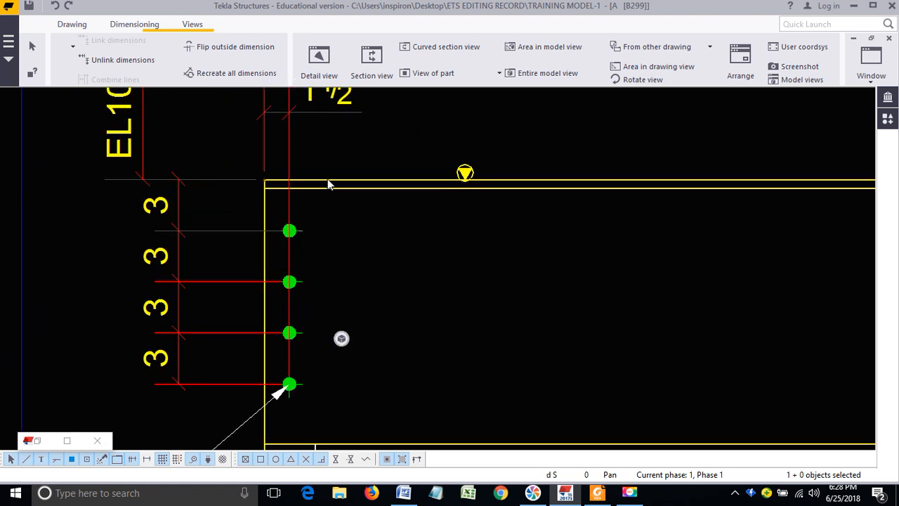
pyautogui.scroll(-2, 323, 190)
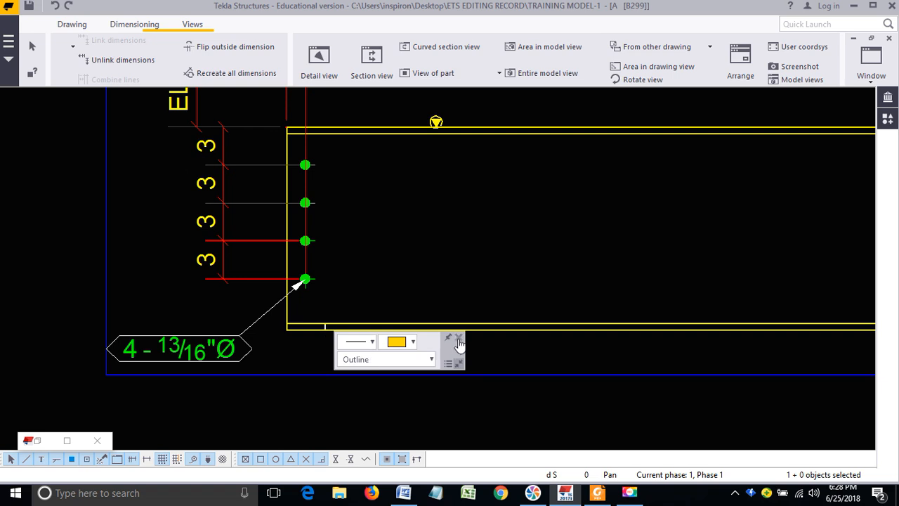
pyautogui.click(391, 289)
pyautogui.scroll(6, 285, 361)
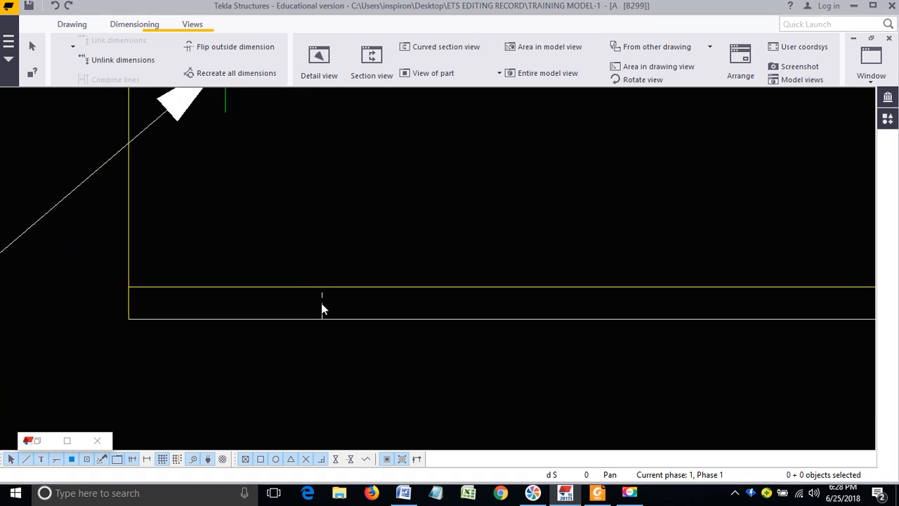
pyautogui.click(321, 303)
pyautogui.scroll(-6, 309, 336)
pyautogui.scroll(-2, 292, 336)
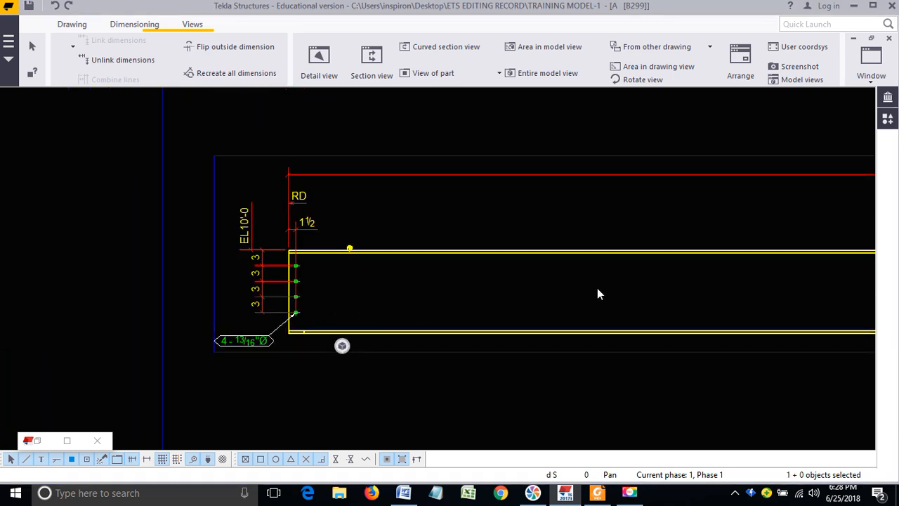
# Step: Compare the top flange cut line at the front view's right end with the bottom flange cut line at its left end
pyautogui.moveTo(598, 293); pyautogui.dragTo(232, 289, button='middle')
pyautogui.moveTo(639, 289); pyautogui.dragTo(259, 281, button='middle')
pyautogui.moveTo(788, 303); pyautogui.dragTo(536, 303, button='middle')
pyautogui.scroll(6, 536, 302)
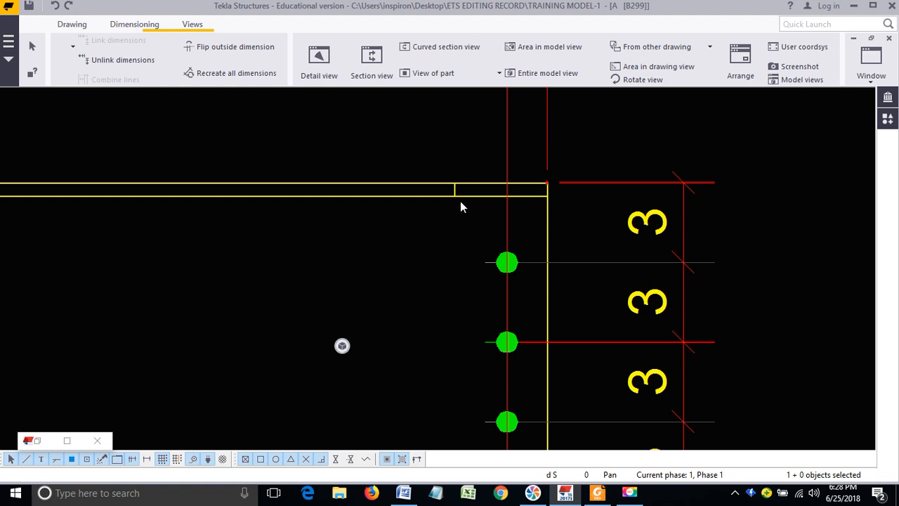
pyautogui.scroll(2, 461, 202)
pyautogui.scroll(-8, 683, 251)
pyautogui.moveTo(364, 271); pyautogui.dragTo(722, 206, button='middle')
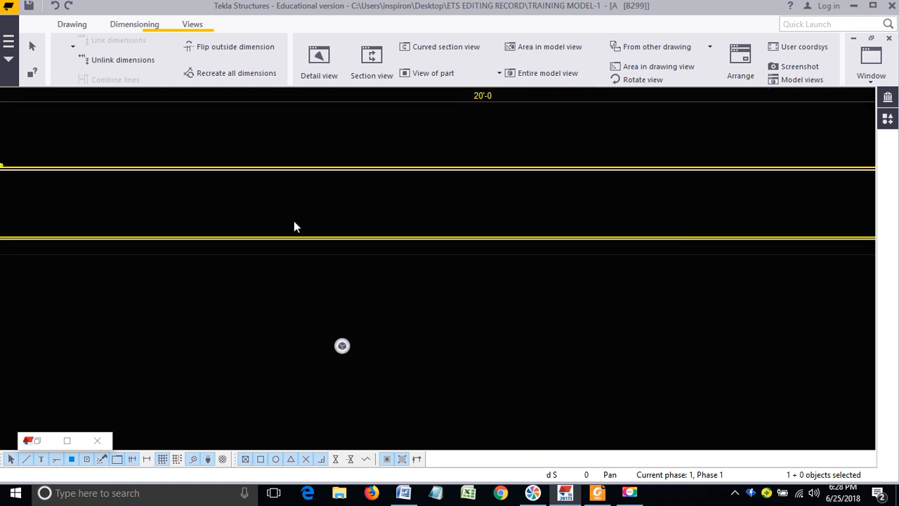
pyautogui.moveTo(3, 236)
pyautogui.mouseDown(button='middle')
pyautogui.moveTo(347, 241)
pyautogui.moveTo(430, 254)
pyautogui.mouseUp(button='middle')
pyautogui.scroll(5, 370, 251)
pyautogui.scroll(5, 433, 272)
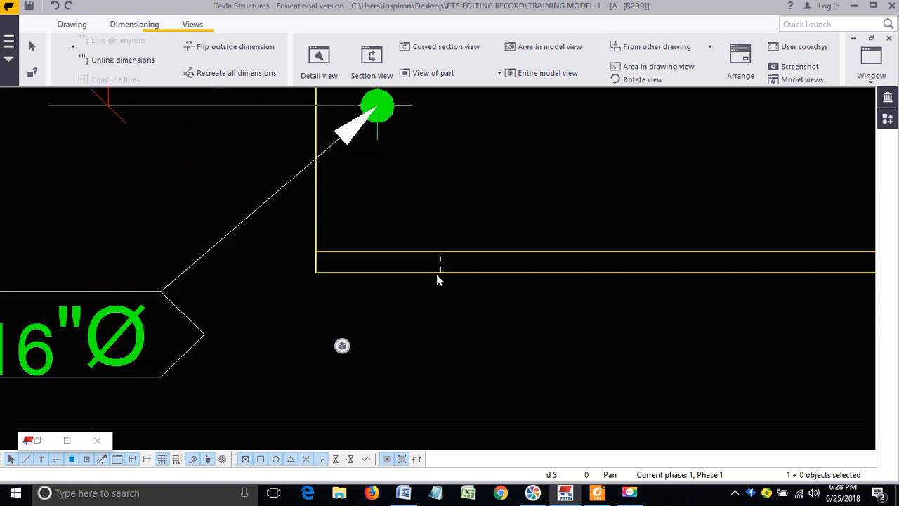
pyautogui.scroll(3, 441, 267)
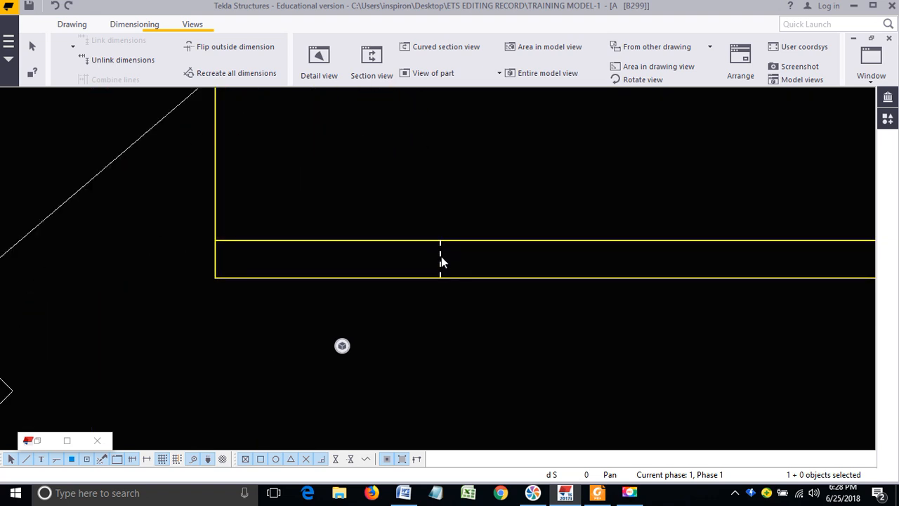
pyautogui.scroll(-11, 190, 264)
pyautogui.scroll(-3, 165, 245)
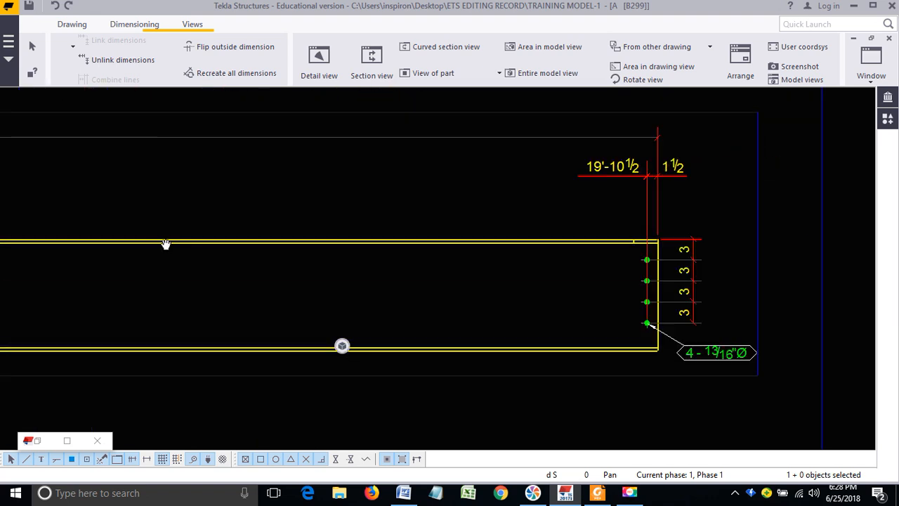
pyautogui.scroll(5, 577, 225)
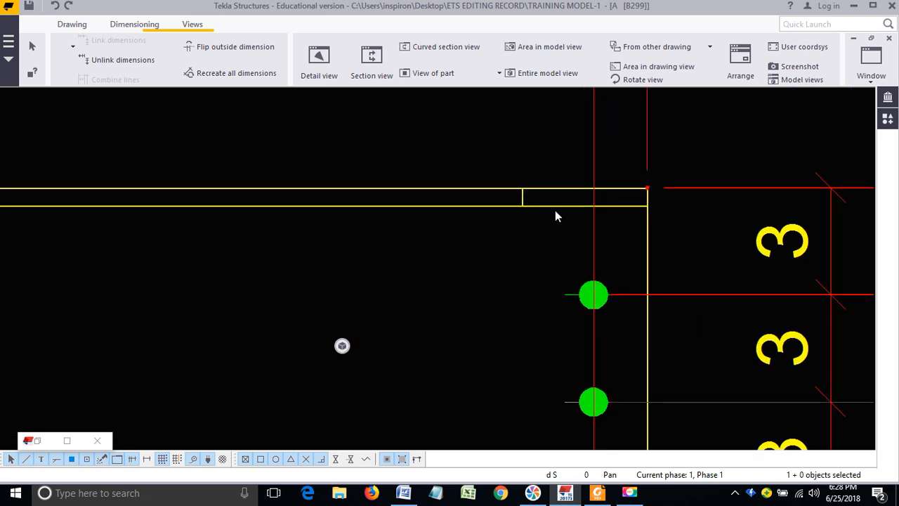
pyautogui.scroll(-4, 555, 225)
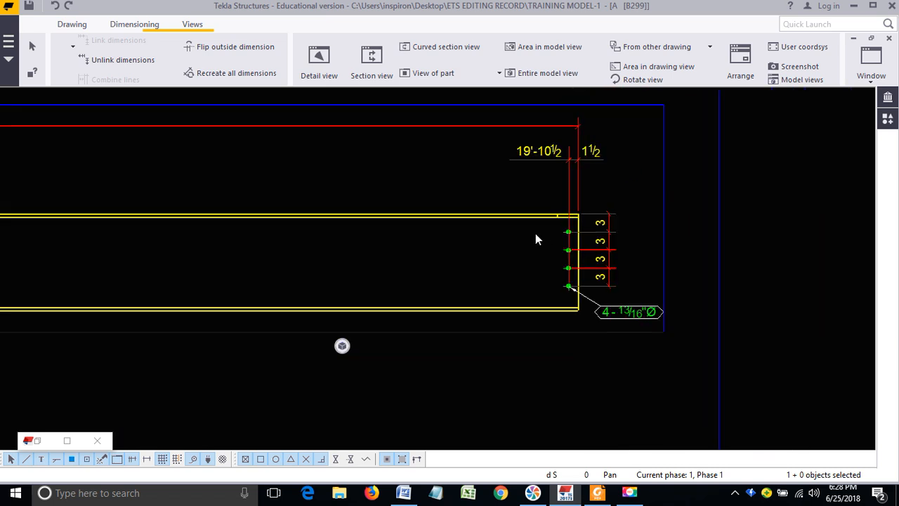
pyautogui.scroll(-4, 593, 227)
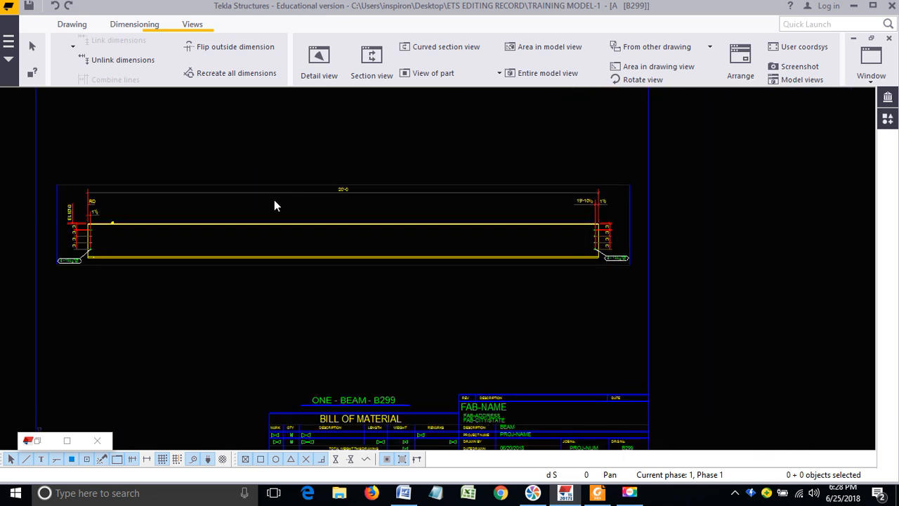
# Step: Inspect the CUT BOTTOM FLANGE area in the top view and select its vertical cut dimension
pyautogui.moveTo(203, 203)
pyautogui.mouseDown(button='middle')
pyautogui.moveTo(325, 297)
pyautogui.moveTo(379, 388)
pyautogui.mouseUp(button='middle')
pyautogui.scroll(5, 387, 131)
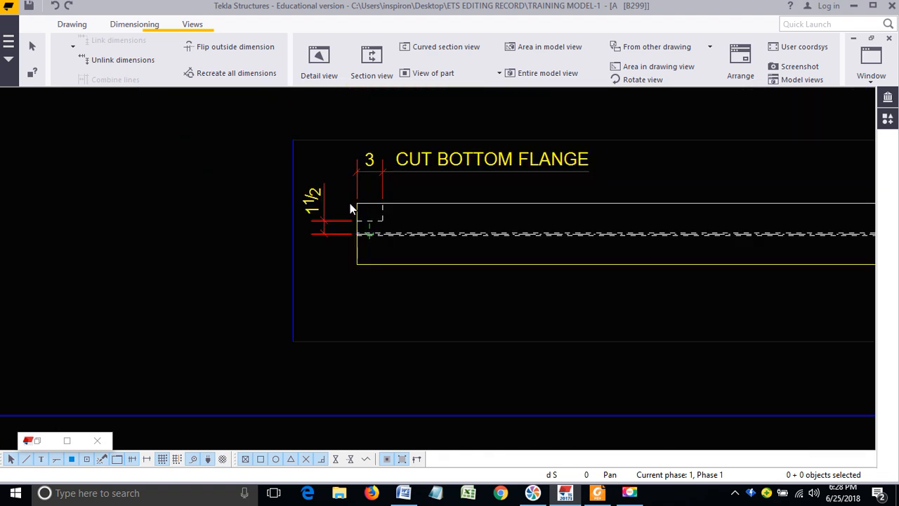
pyautogui.click(368, 209)
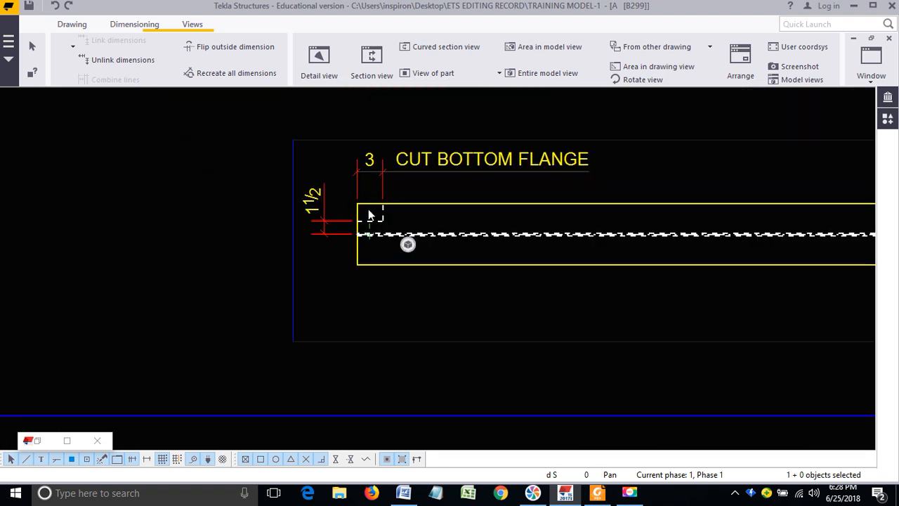
pyautogui.scroll(2, 377, 221)
pyautogui.click(327, 218)
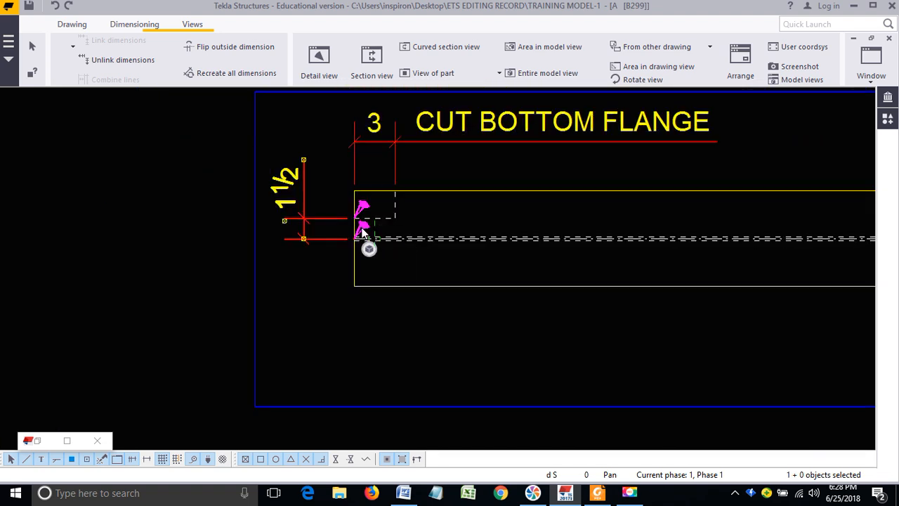
# Step: Examine the CUT TOP FLANGE FLUSH WITH WEB area at the right end of the beam in the top view
pyautogui.scroll(-5, 360, 218)
pyautogui.moveTo(780, 239); pyautogui.dragTo(381, 214, button='middle')
pyautogui.scroll(4, 508, 199)
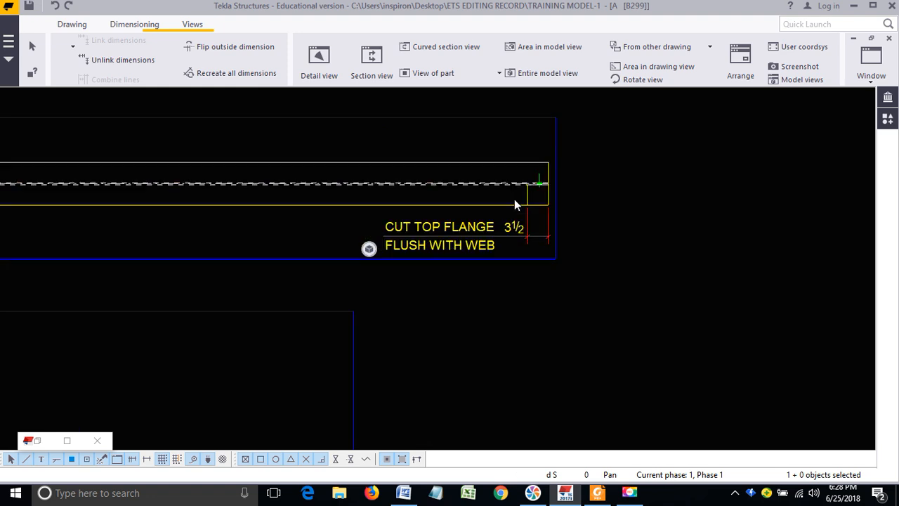
pyautogui.scroll(2, 533, 201)
pyautogui.moveTo(523, 204); pyautogui.dragTo(440, 194, button='middle')
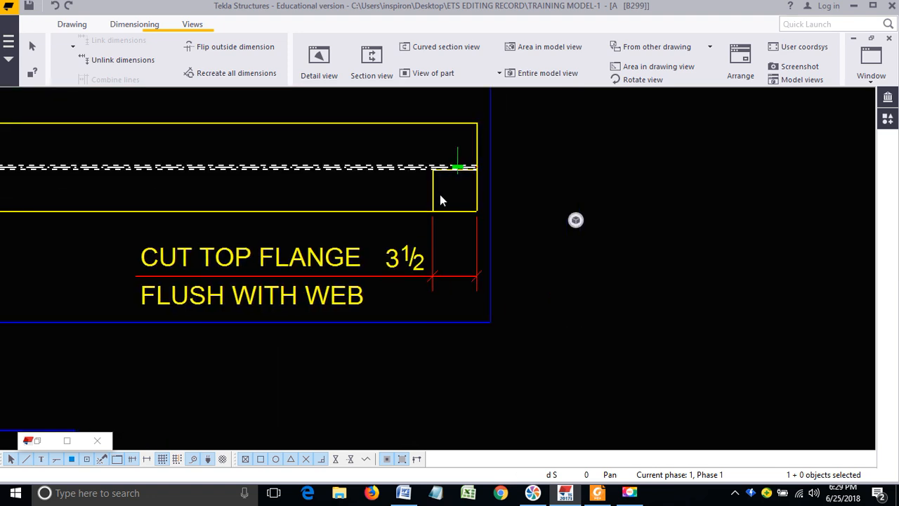
pyautogui.moveTo(422, 148); pyautogui.dragTo(487, 226)
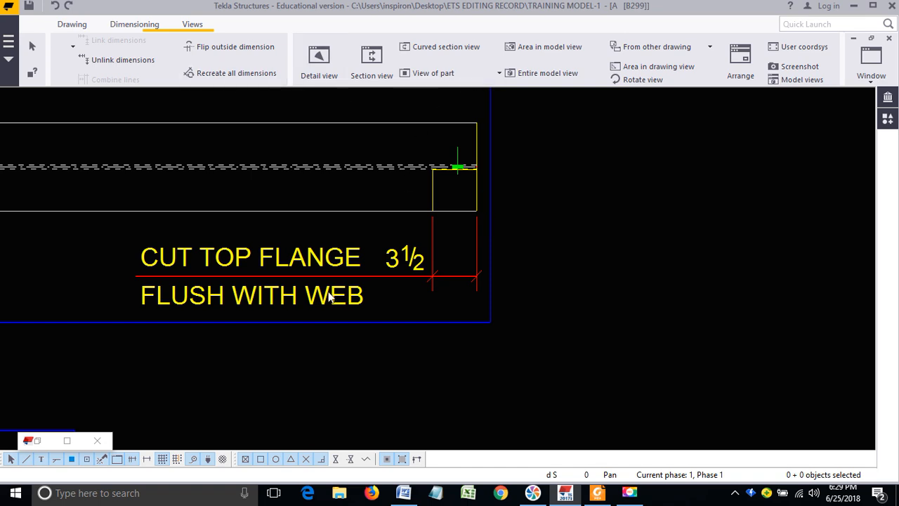
# Step: Reuse the top view's CUT TOP FLANGE dimension properties to add a horizontal dimension across the top flange cut at the front view's right end
pyautogui.doubleClick(288, 276)
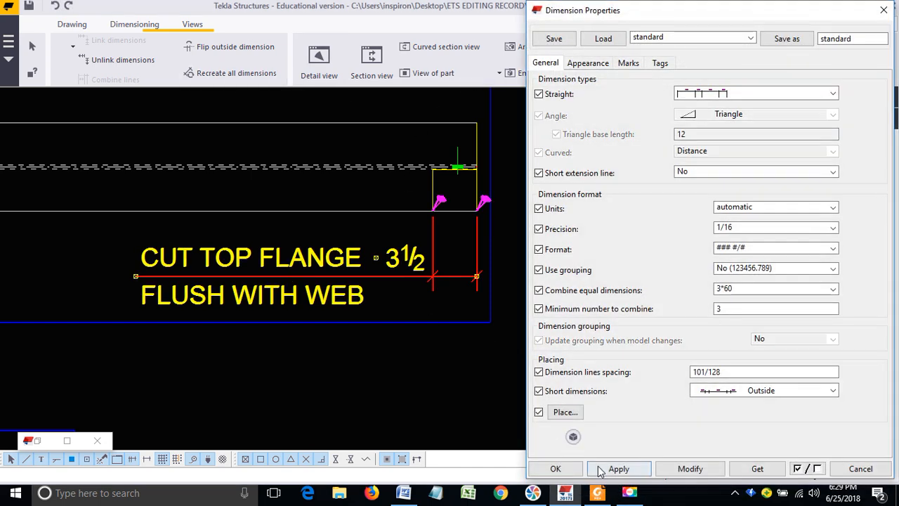
pyautogui.click(555, 468)
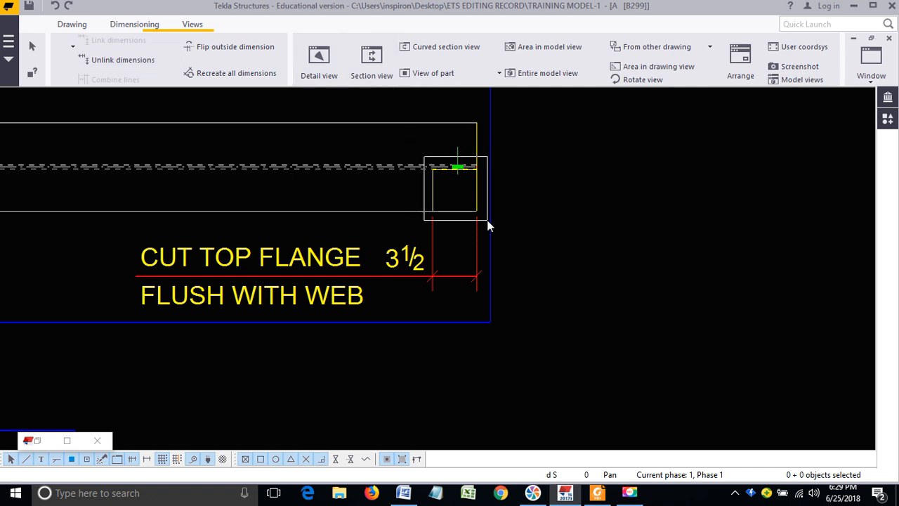
pyautogui.scroll(3, 147, 59)
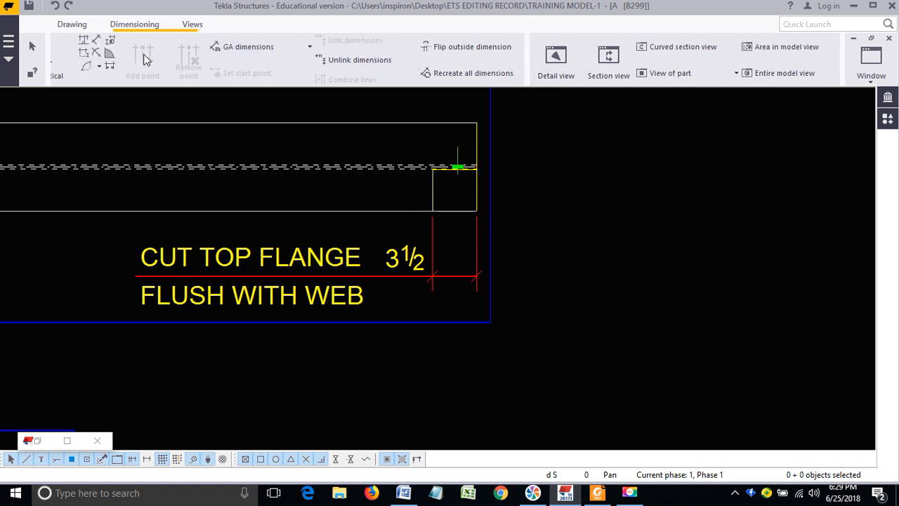
pyautogui.scroll(3, 196, 62)
pyautogui.click(235, 58)
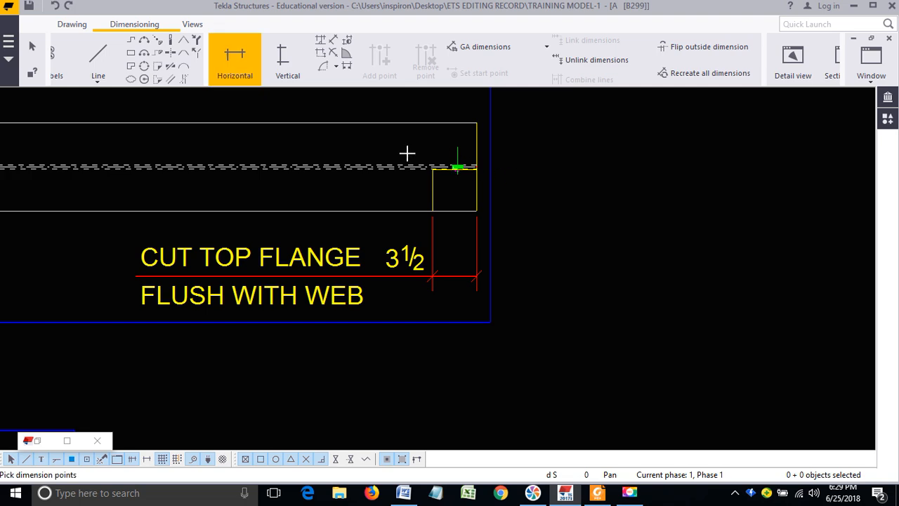
pyautogui.scroll(-3, 408, 152)
pyautogui.scroll(-2, 438, 175)
pyautogui.scroll(-2, 354, 248)
pyautogui.scroll(-2, 468, 267)
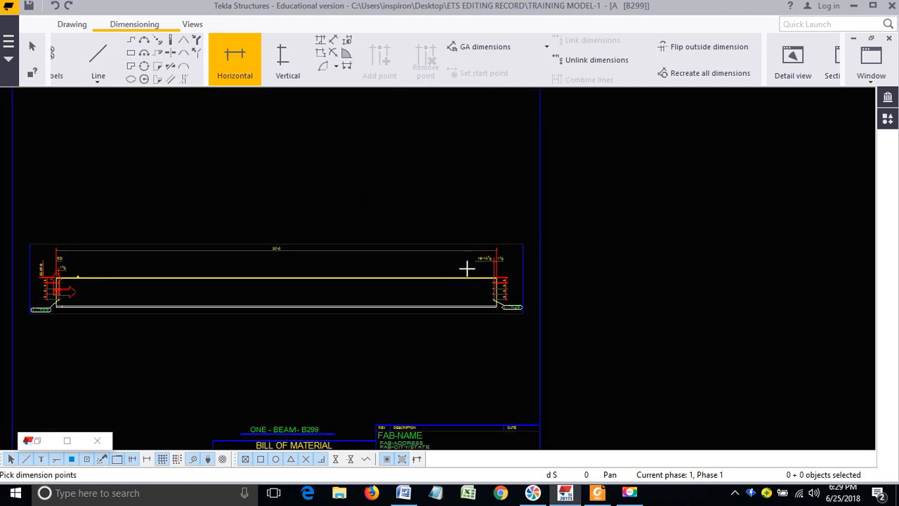
pyautogui.scroll(5, 470, 316)
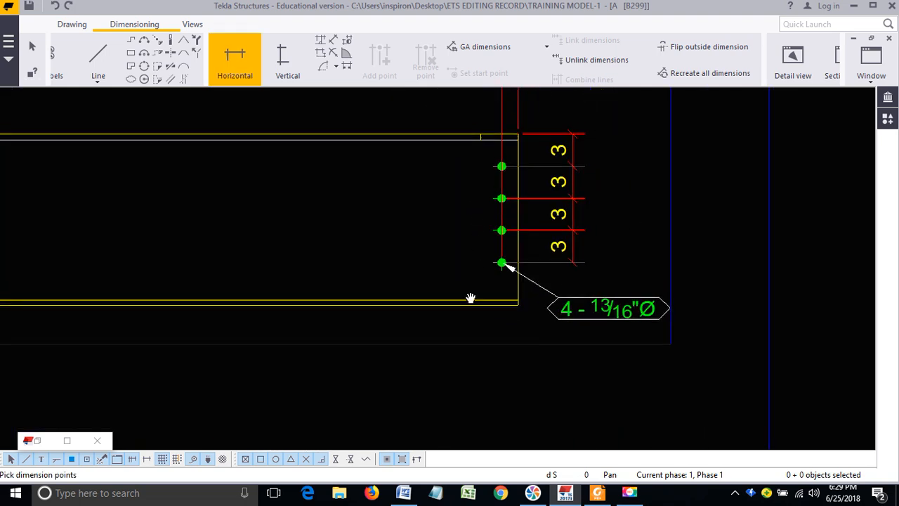
pyautogui.scroll(2, 472, 234)
pyautogui.click(471, 232)
pyautogui.click(548, 231)
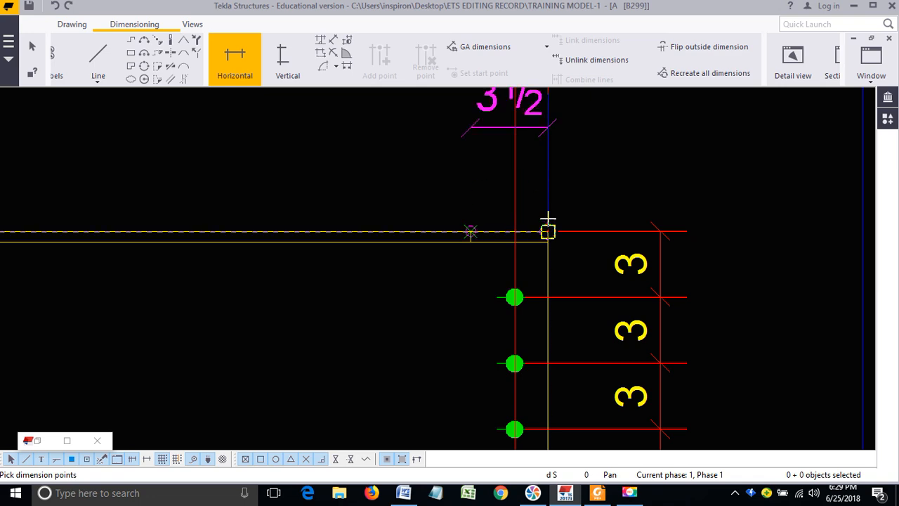
pyautogui.moveTo(552, 159); pyautogui.dragTo(534, 223, button='middle')
pyautogui.middleClick(534, 223)
pyautogui.scroll(-2, 534, 223)
pyautogui.rightClick(477, 215)
pyautogui.click(511, 223)
# Step: Change the upper tag of the front view's flange cut dimension to CUT TOP FLANGE N/S
pyautogui.scroll(-3, 511, 218)
pyautogui.click(442, 221)
pyautogui.scroll(1, 438, 221)
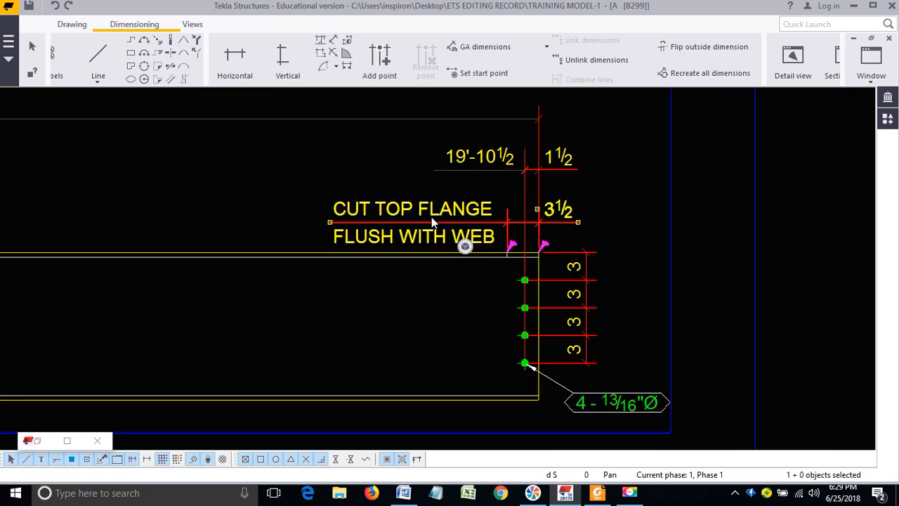
pyautogui.moveTo(409, 222); pyautogui.dragTo(319, 228, button='middle')
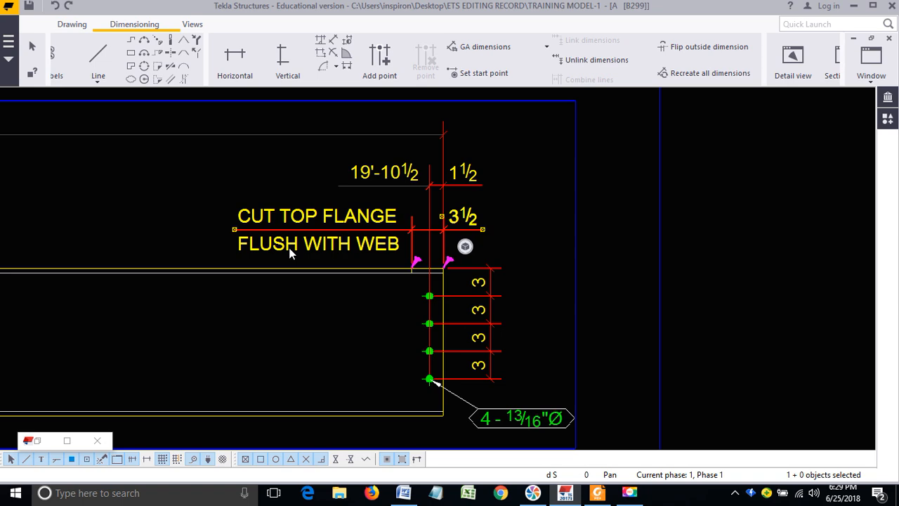
pyautogui.scroll(1, 432, 280)
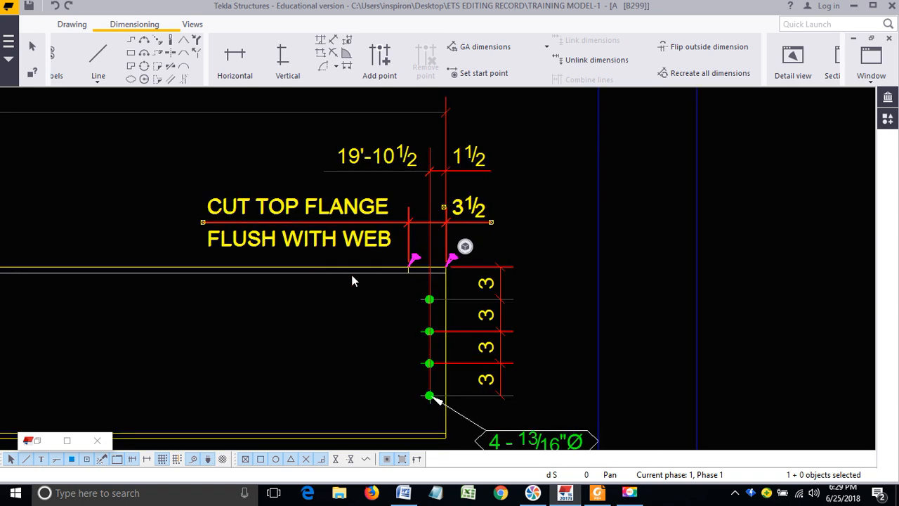
pyautogui.doubleClick(354, 211)
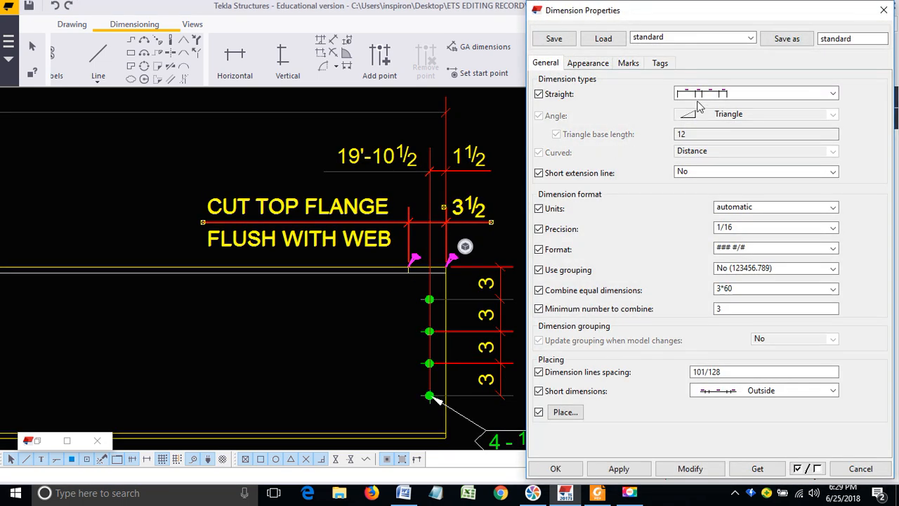
pyautogui.click(659, 62)
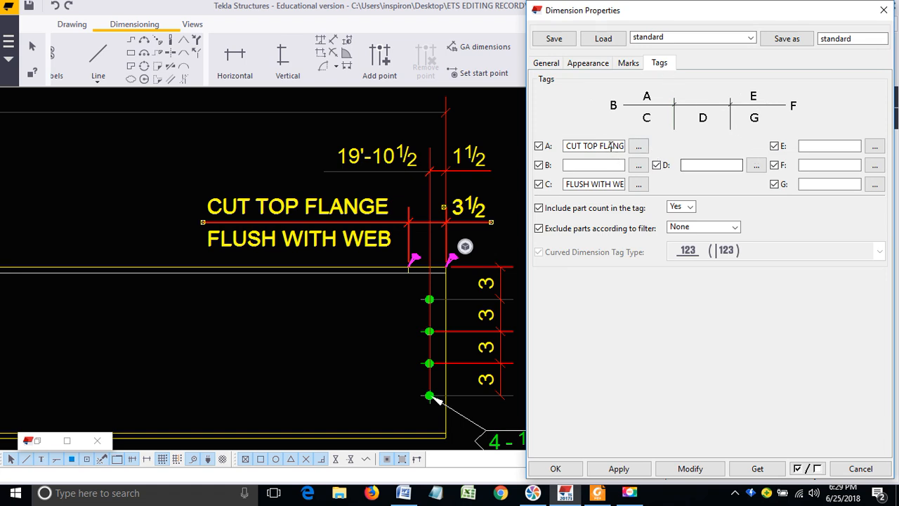
pyautogui.moveTo(610, 146); pyautogui.dragTo(665, 145)
pyautogui.click(624, 149)
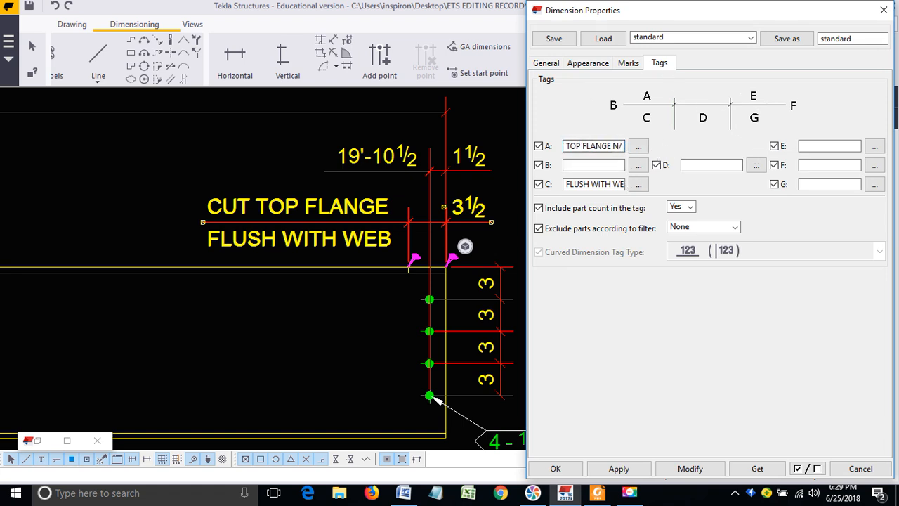
pyautogui.click(689, 469)
pyautogui.click(562, 471)
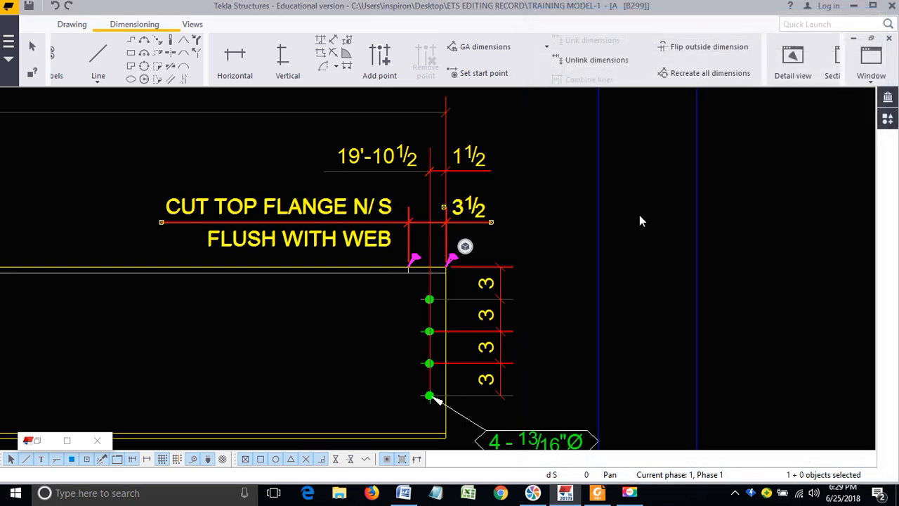
# Step: Examine the dashed bottom flange cut lines and their dimensions at the left end of the top view
pyautogui.scroll(-2, 339, 245)
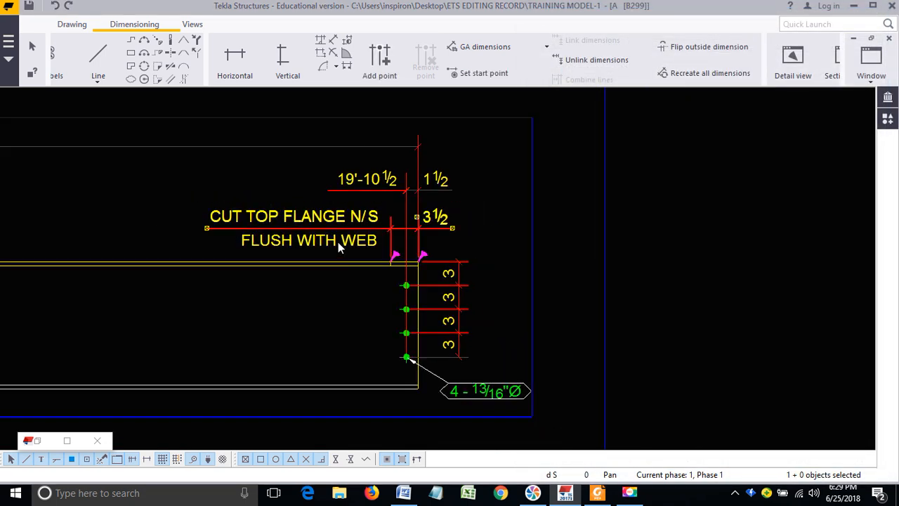
pyautogui.scroll(-6, 338, 242)
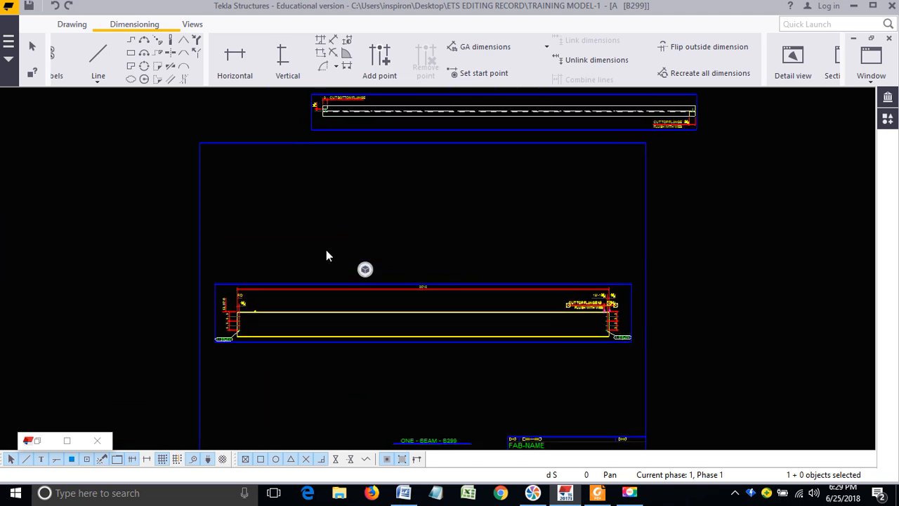
pyautogui.click(326, 255)
pyautogui.scroll(8, 325, 152)
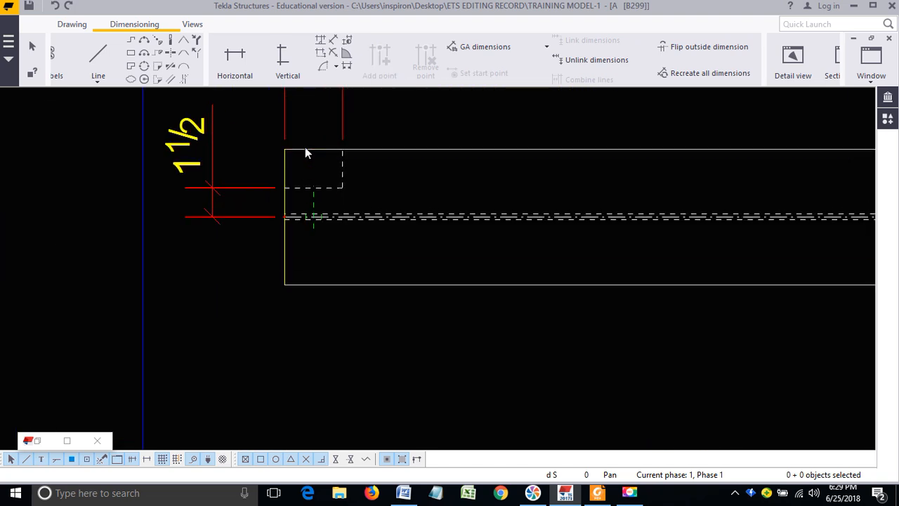
pyautogui.moveTo(275, 140); pyautogui.dragTo(363, 211)
pyautogui.scroll(-2, 334, 212)
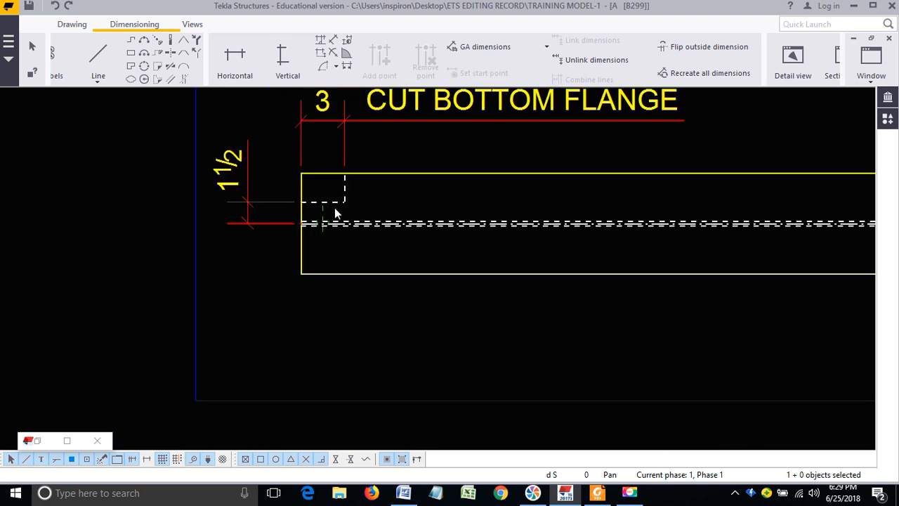
pyautogui.scroll(-1, 307, 213)
pyautogui.click(349, 279)
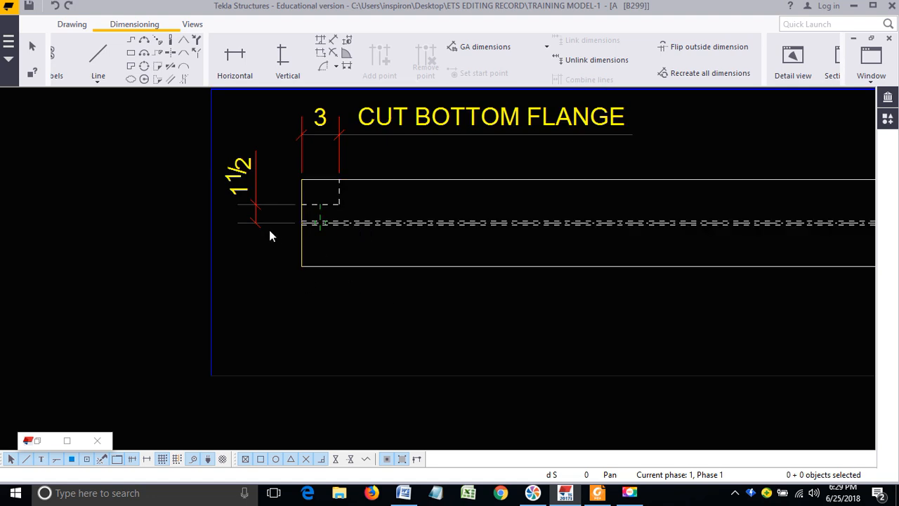
# Step: Compare the top flange cut at the top view's right end with its CUT TOP FLANGE N/S dimension in the front view
pyautogui.scroll(-5, 546, 286)
pyautogui.scroll(8, 465, 172)
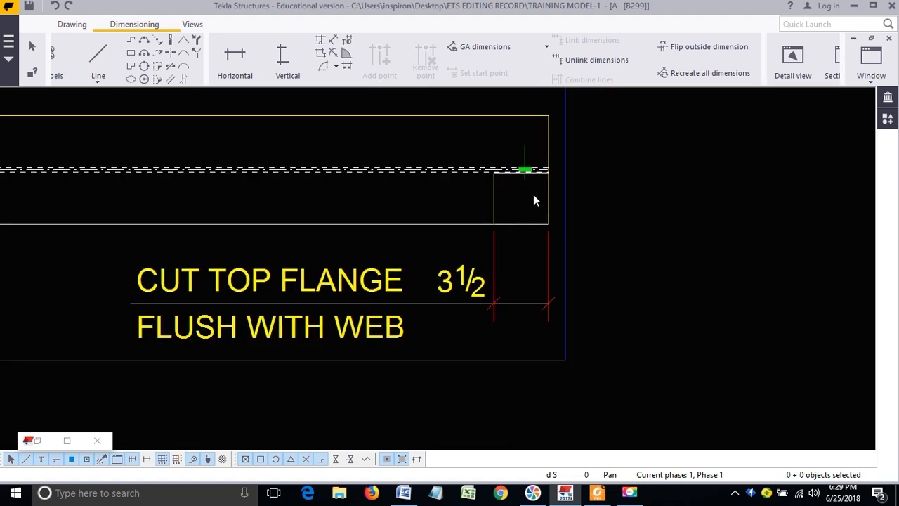
pyautogui.scroll(2, 544, 175)
pyautogui.scroll(-7, 532, 180)
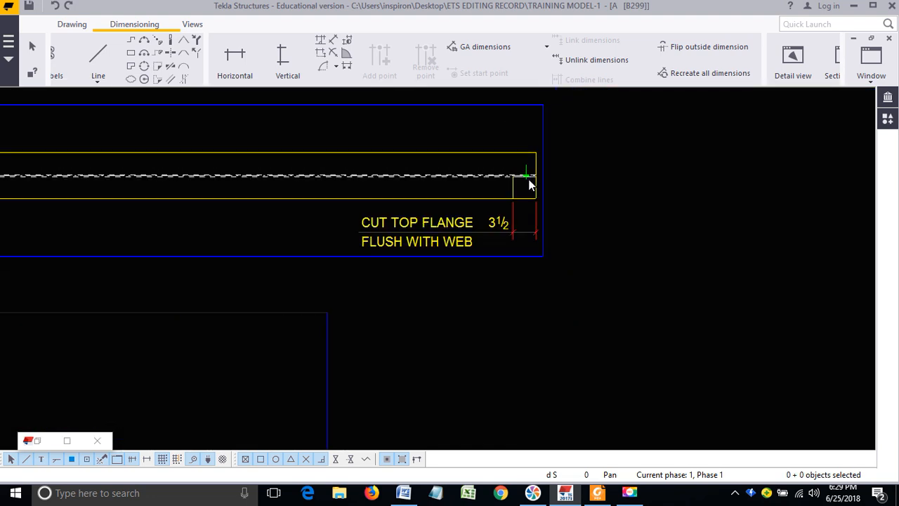
pyautogui.moveTo(538, 223); pyautogui.dragTo(538, 211, button='middle')
pyautogui.moveTo(489, 336); pyautogui.dragTo(568, 171, button='middle')
pyautogui.scroll(-2, 494, 301)
pyautogui.scroll(6, 486, 285)
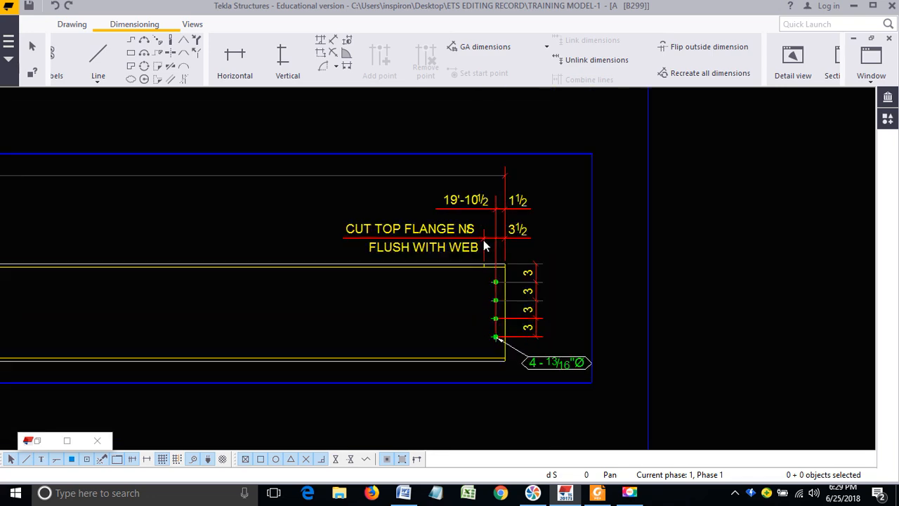
pyautogui.click(439, 239)
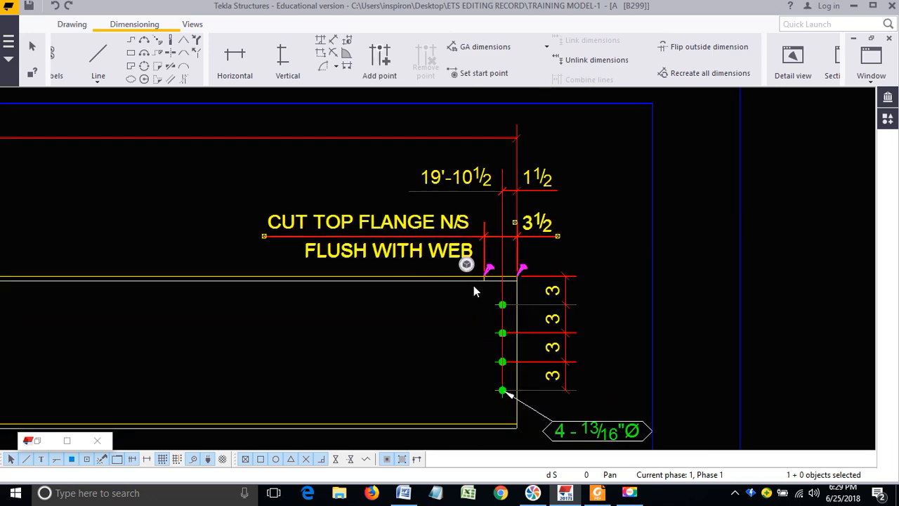
pyautogui.scroll(-3, 473, 285)
pyautogui.click(495, 206)
pyautogui.scroll(-2, 496, 250)
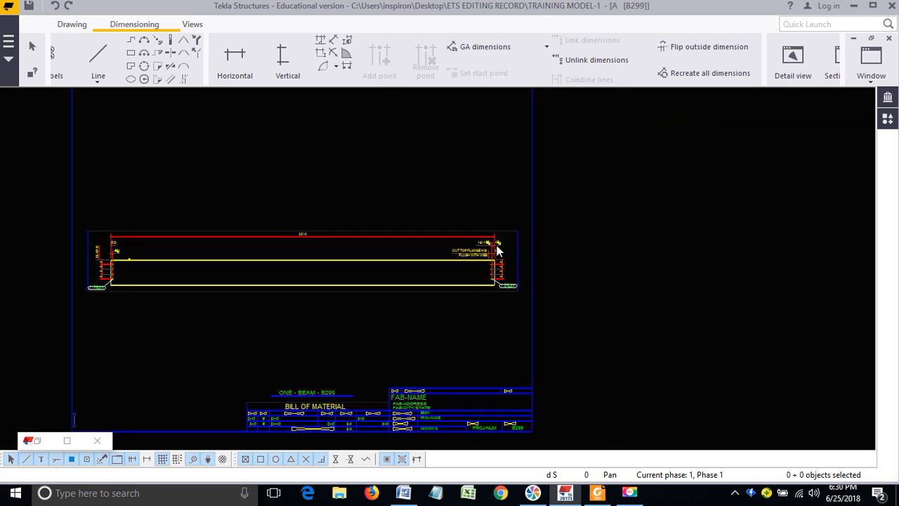
# Step: Move the top view back inside the sheet border, just above the front view
pyautogui.moveTo(462, 322); pyautogui.dragTo(491, 426, button='middle')
pyautogui.scroll(1, 491, 426)
pyautogui.click(547, 135)
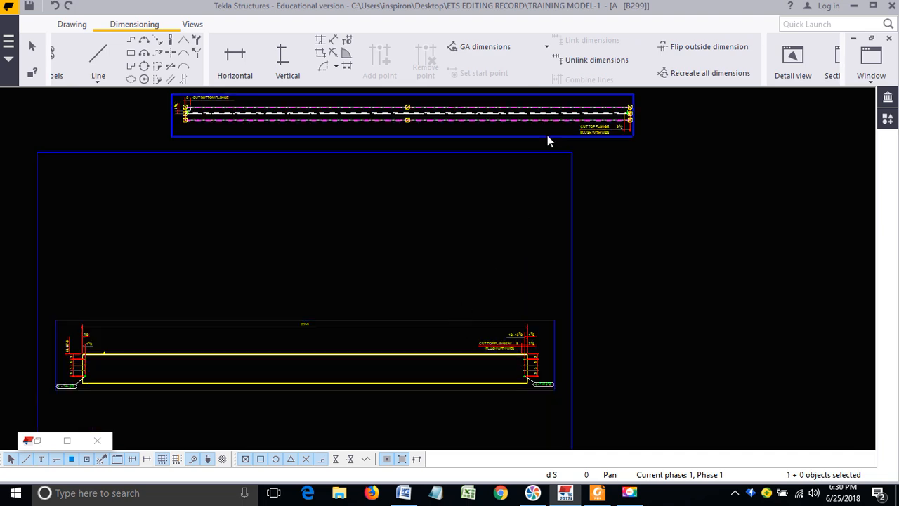
pyautogui.moveTo(547, 135)
pyautogui.mouseDown()
pyautogui.moveTo(457, 278)
pyautogui.moveTo(454, 303)
pyautogui.mouseUp()
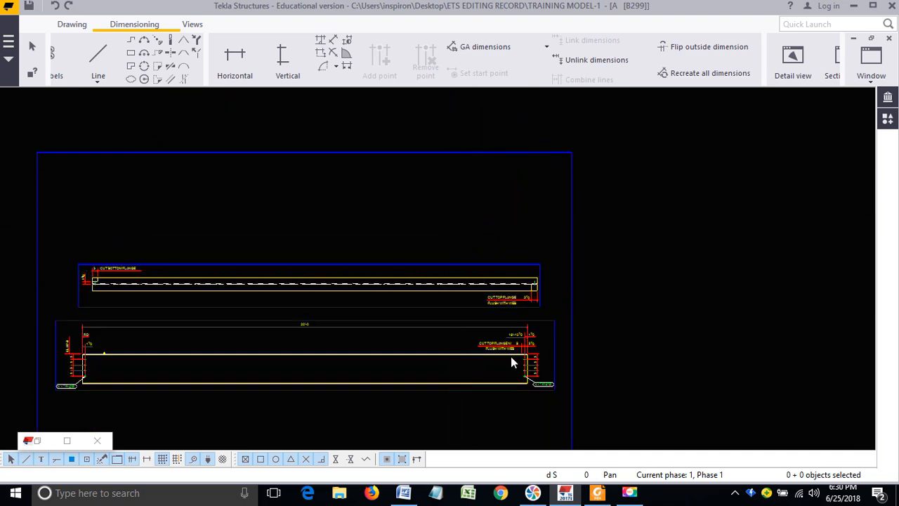
# Step: Delete the CUT TOP FLANGE N/S dimension from the front view
pyautogui.scroll(5, 494, 338)
pyautogui.click(493, 337)
pyautogui.press('Delete')
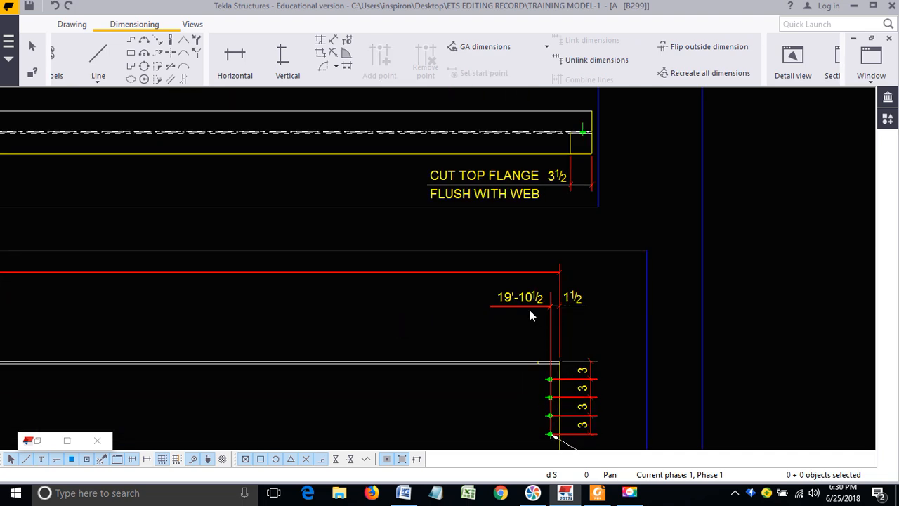
# Step: Align the front view vertically with the top view, using the beam's right-end corner in each view
pyautogui.click(533, 310)
pyautogui.rightClick(608, 252)
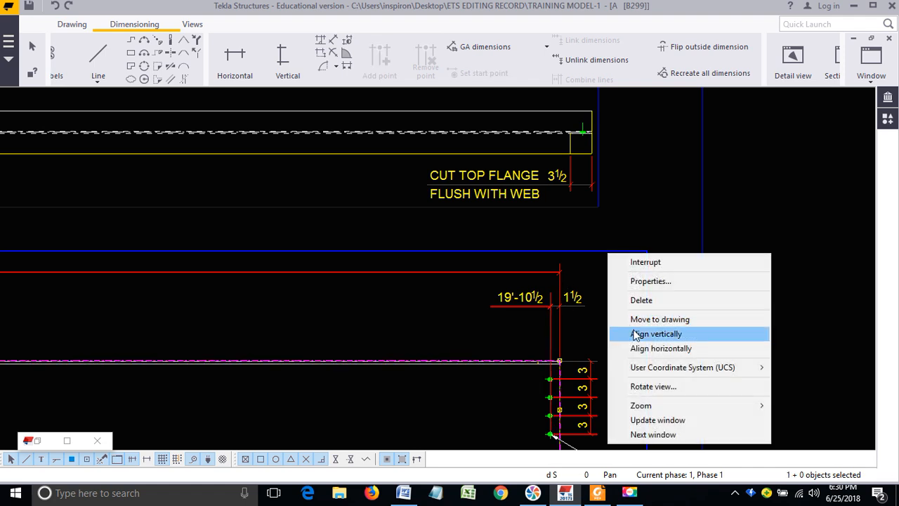
pyautogui.click(642, 333)
pyautogui.click(560, 361)
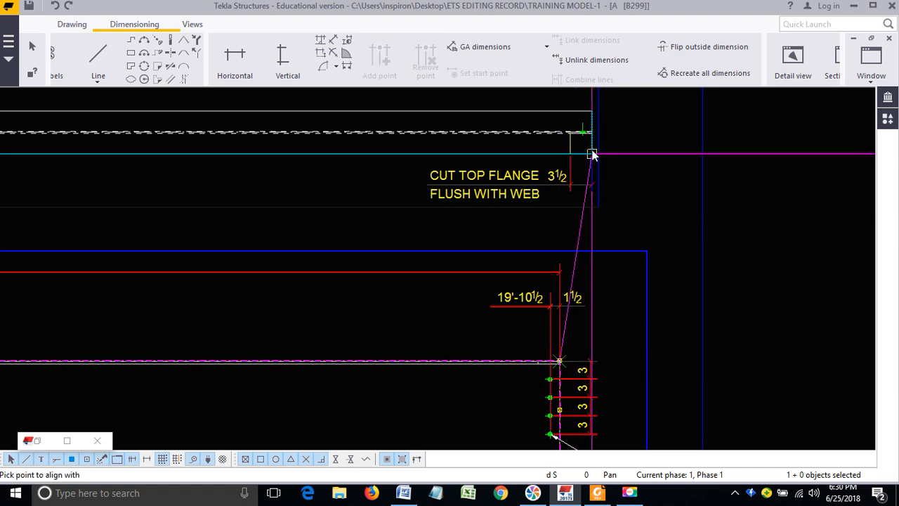
pyautogui.click(593, 153)
pyautogui.scroll(-3, 592, 154)
pyautogui.scroll(-2, 594, 172)
pyautogui.click(652, 189)
# Step: Shift the top and front views together to the left so they sit centred between the sheet borders
pyautogui.moveTo(555, 183); pyautogui.dragTo(539, 165)
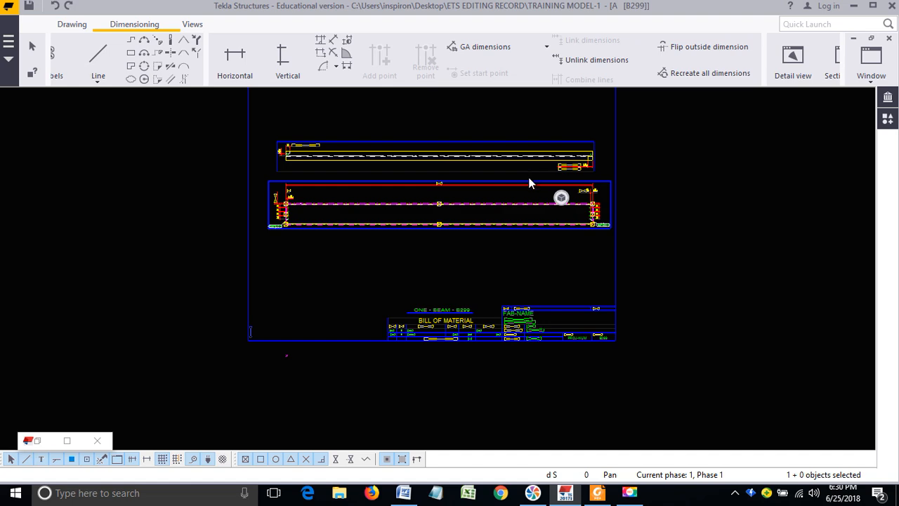
pyautogui.scroll(-2, 519, 188)
pyautogui.scroll(3, 531, 195)
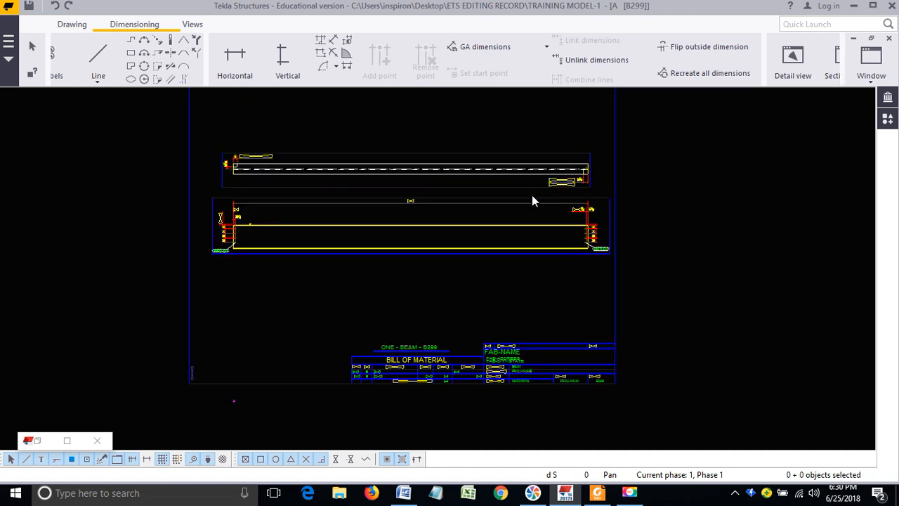
pyautogui.moveTo(516, 185); pyautogui.dragTo(508, 183)
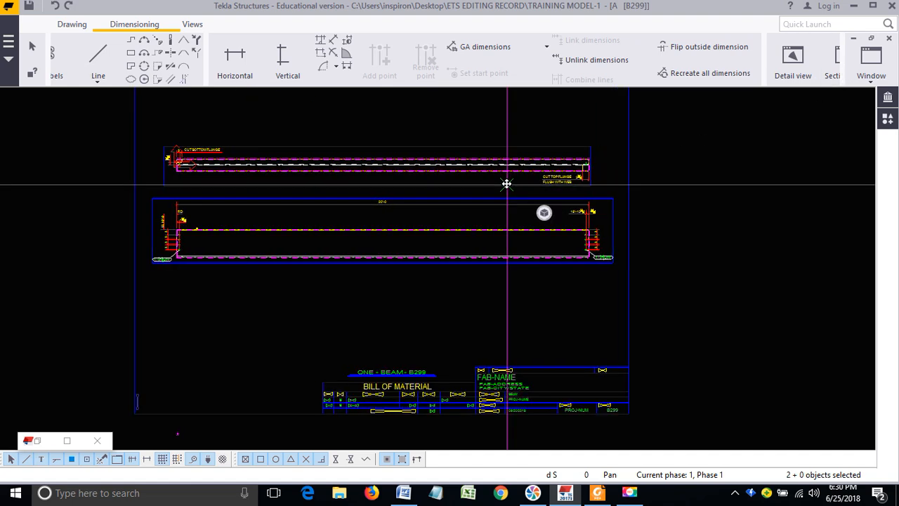
pyautogui.click(686, 176)
# Step: Close the B299 drawing, keeping its changes and creating a snapshot
pyautogui.click(890, 40)
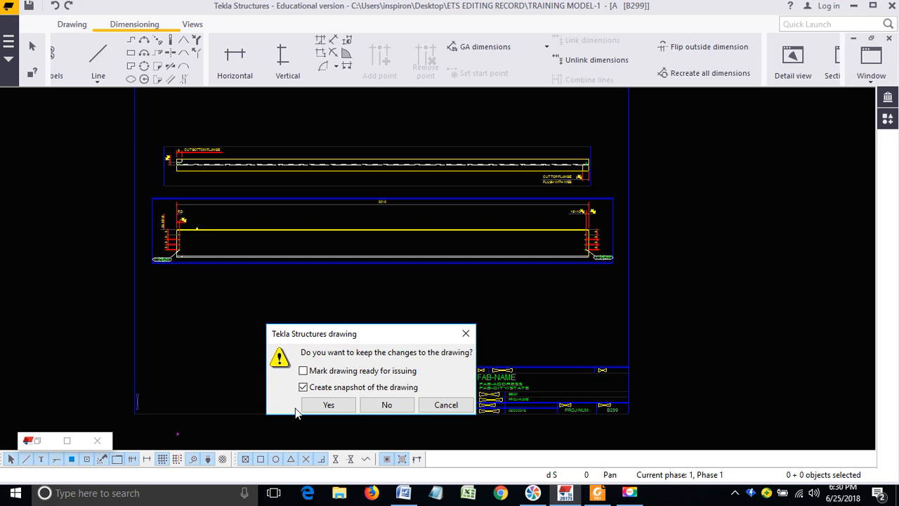
pyautogui.click(340, 405)
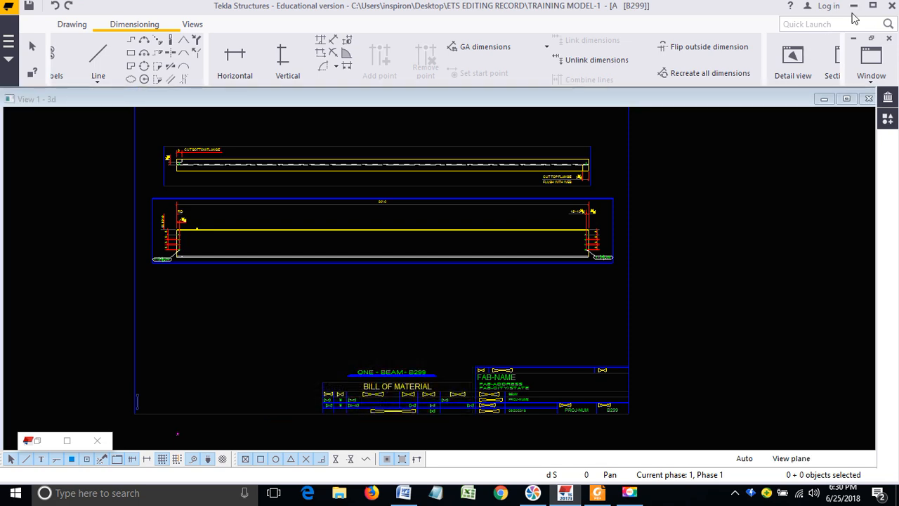